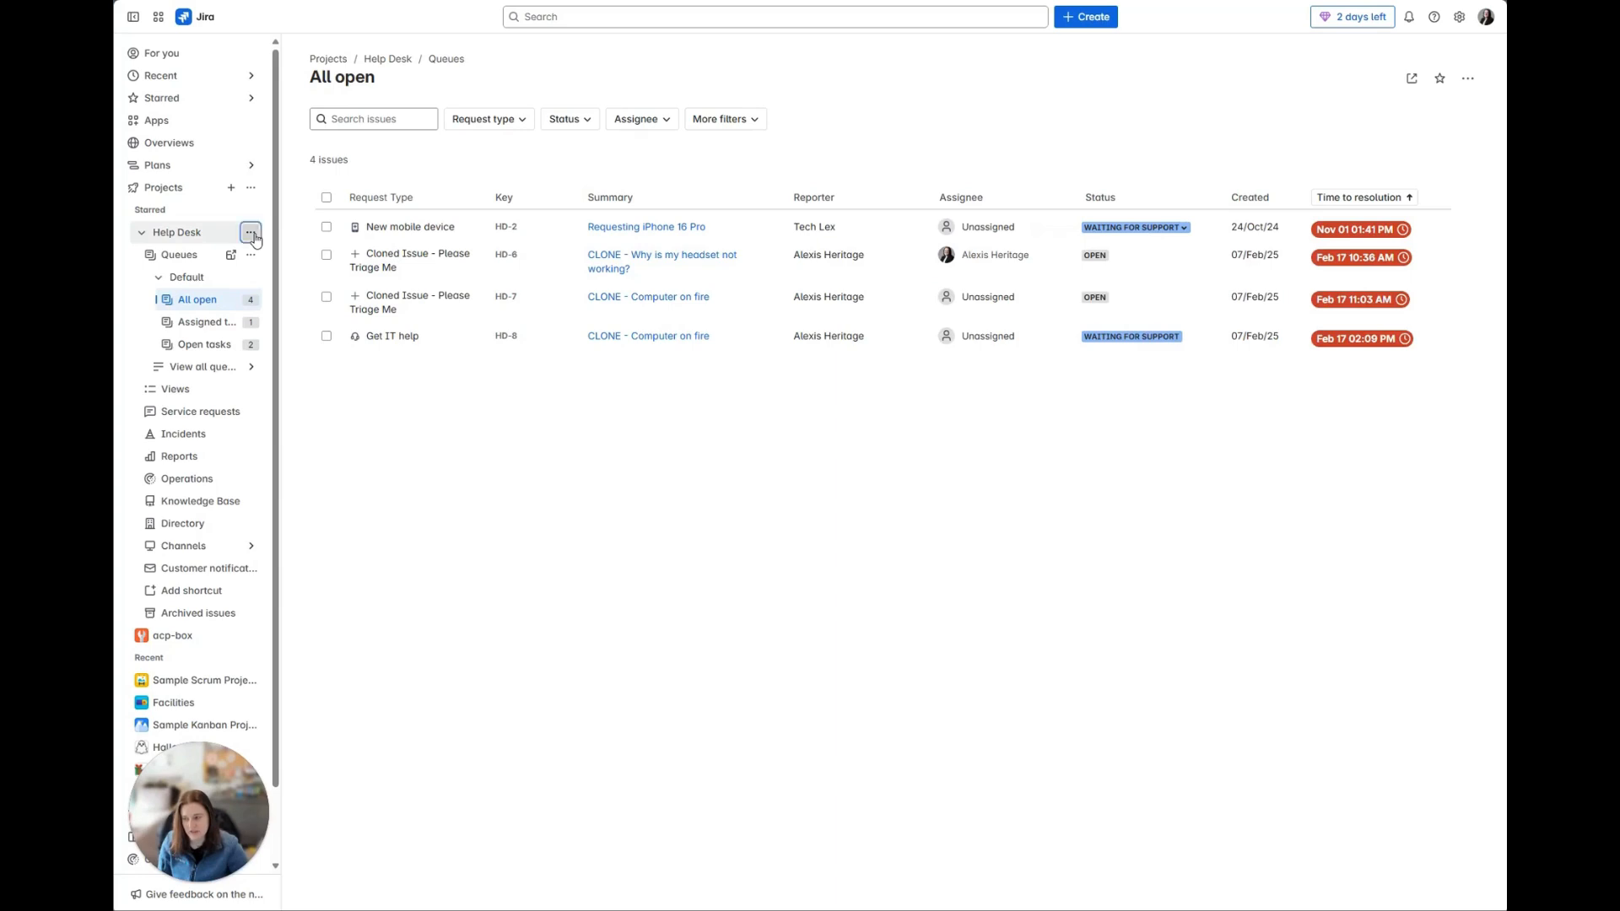
Step: Open the Help Desk project's settings and go to its Forms list under request management
left_click(252, 234)
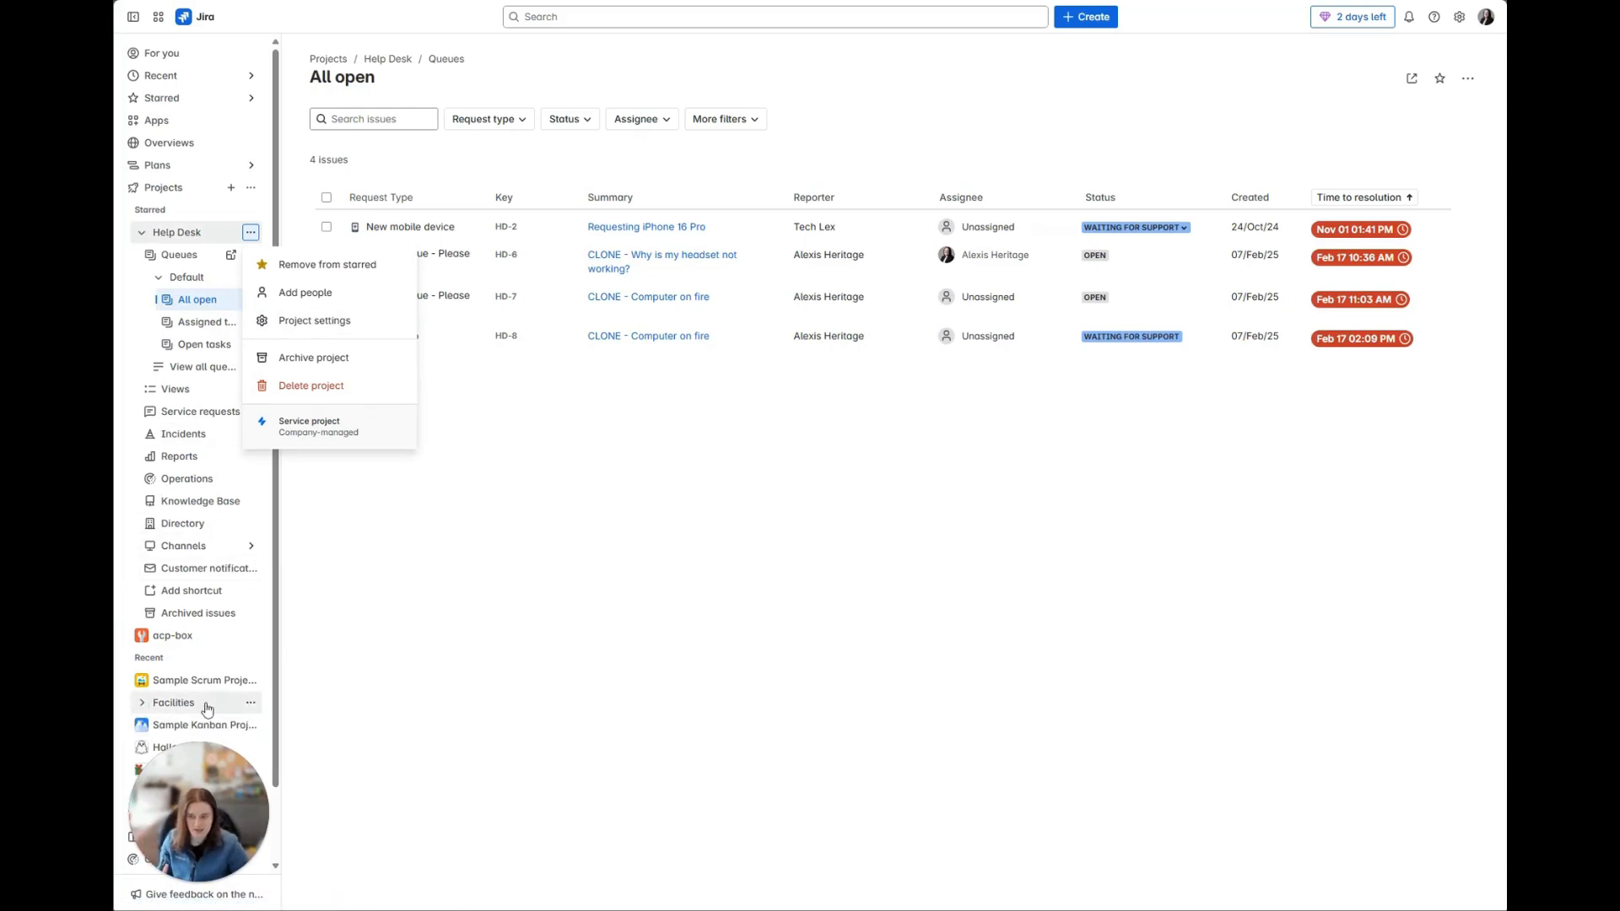
left_click(273, 336)
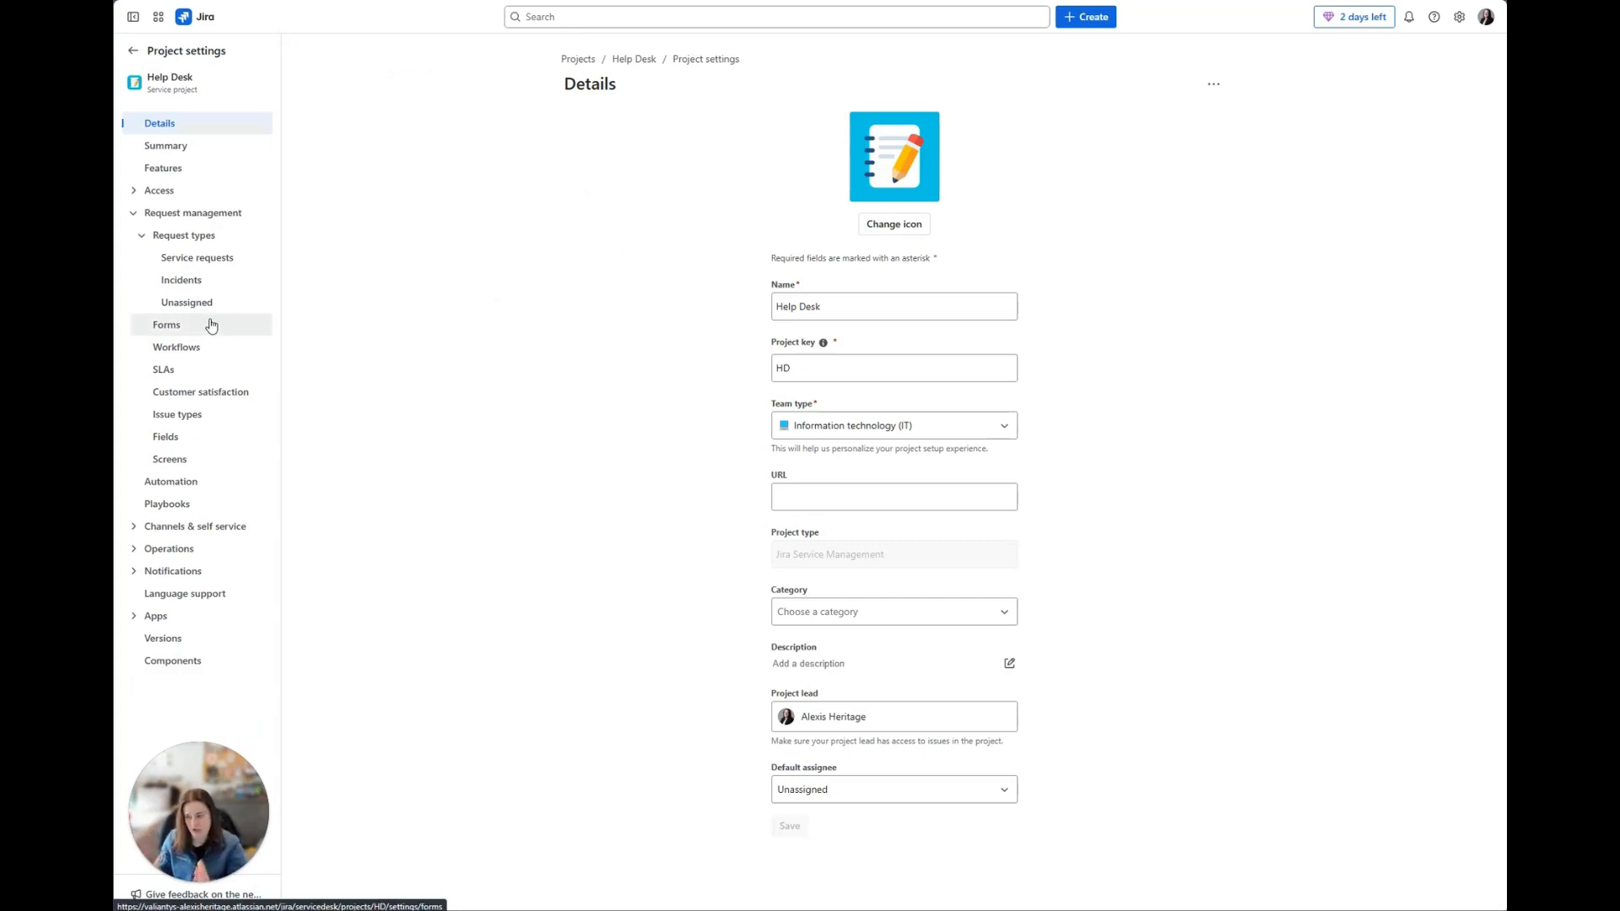
left_click(139, 234)
left_click(133, 215)
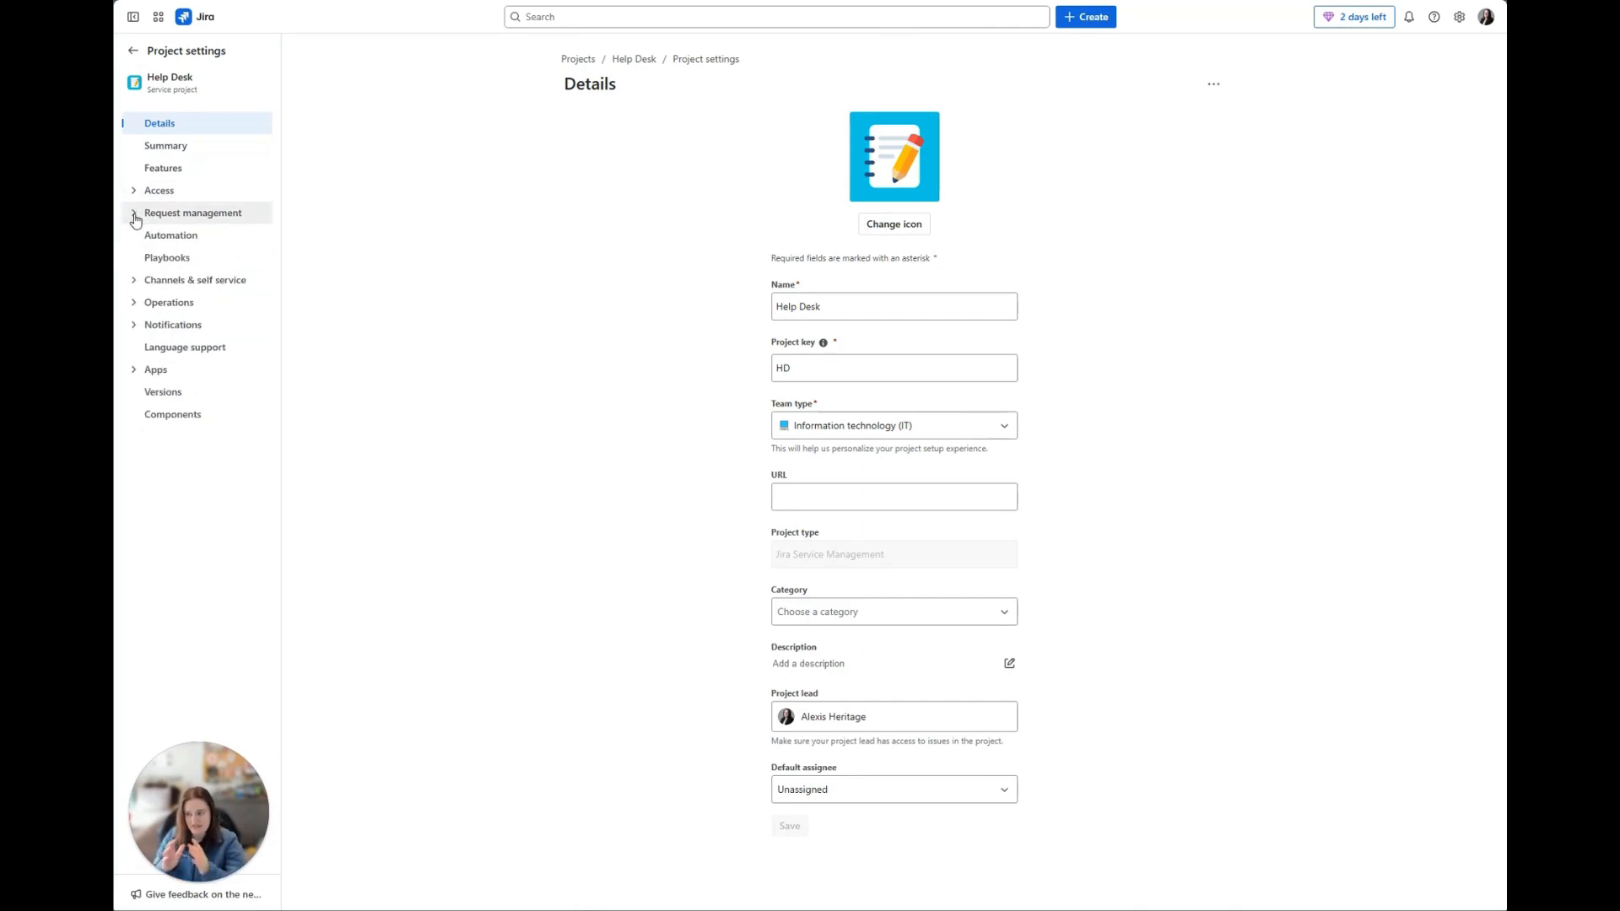
left_click(134, 214)
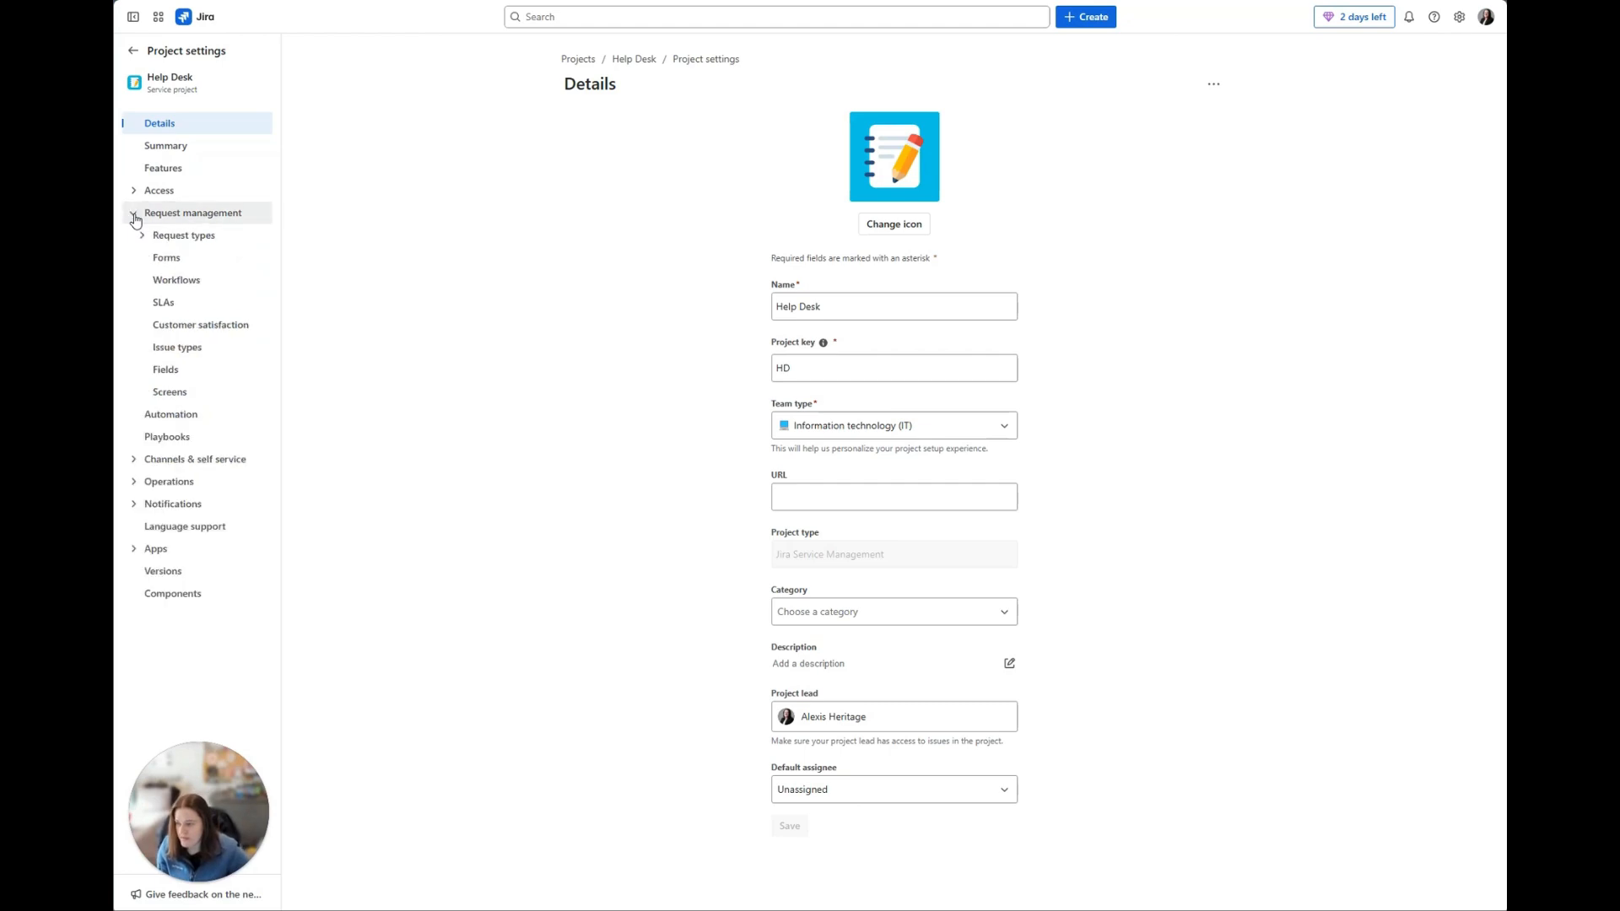
left_click(169, 260)
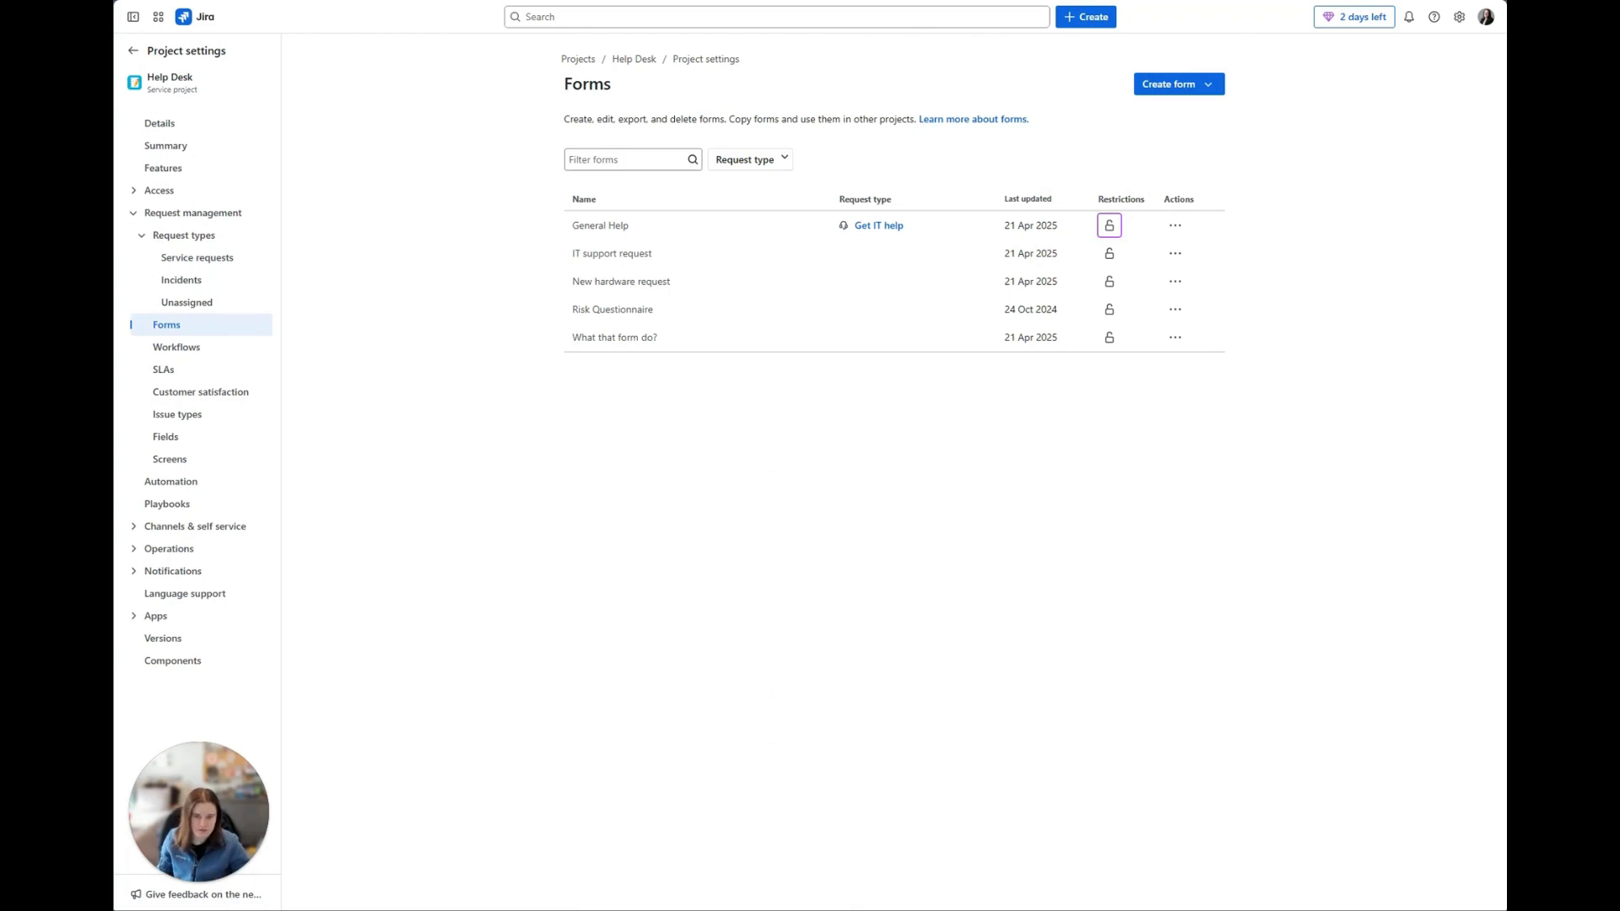
Step: Create a form in the Help Desk project from the IT template "New user account"
left_click(1211, 90)
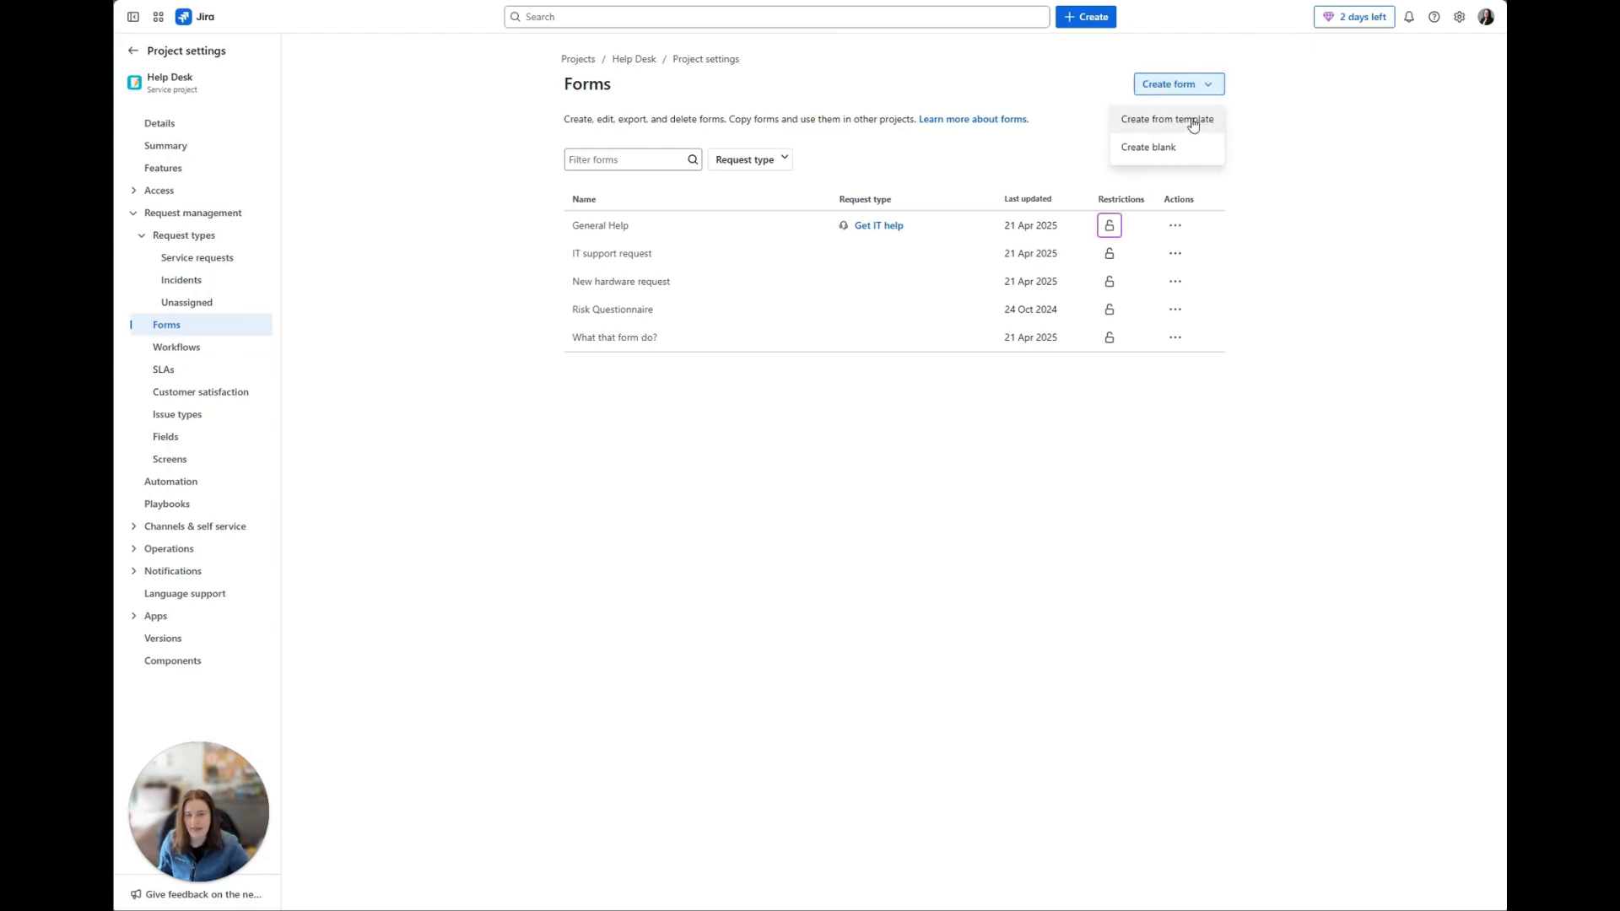
left_click(1192, 124)
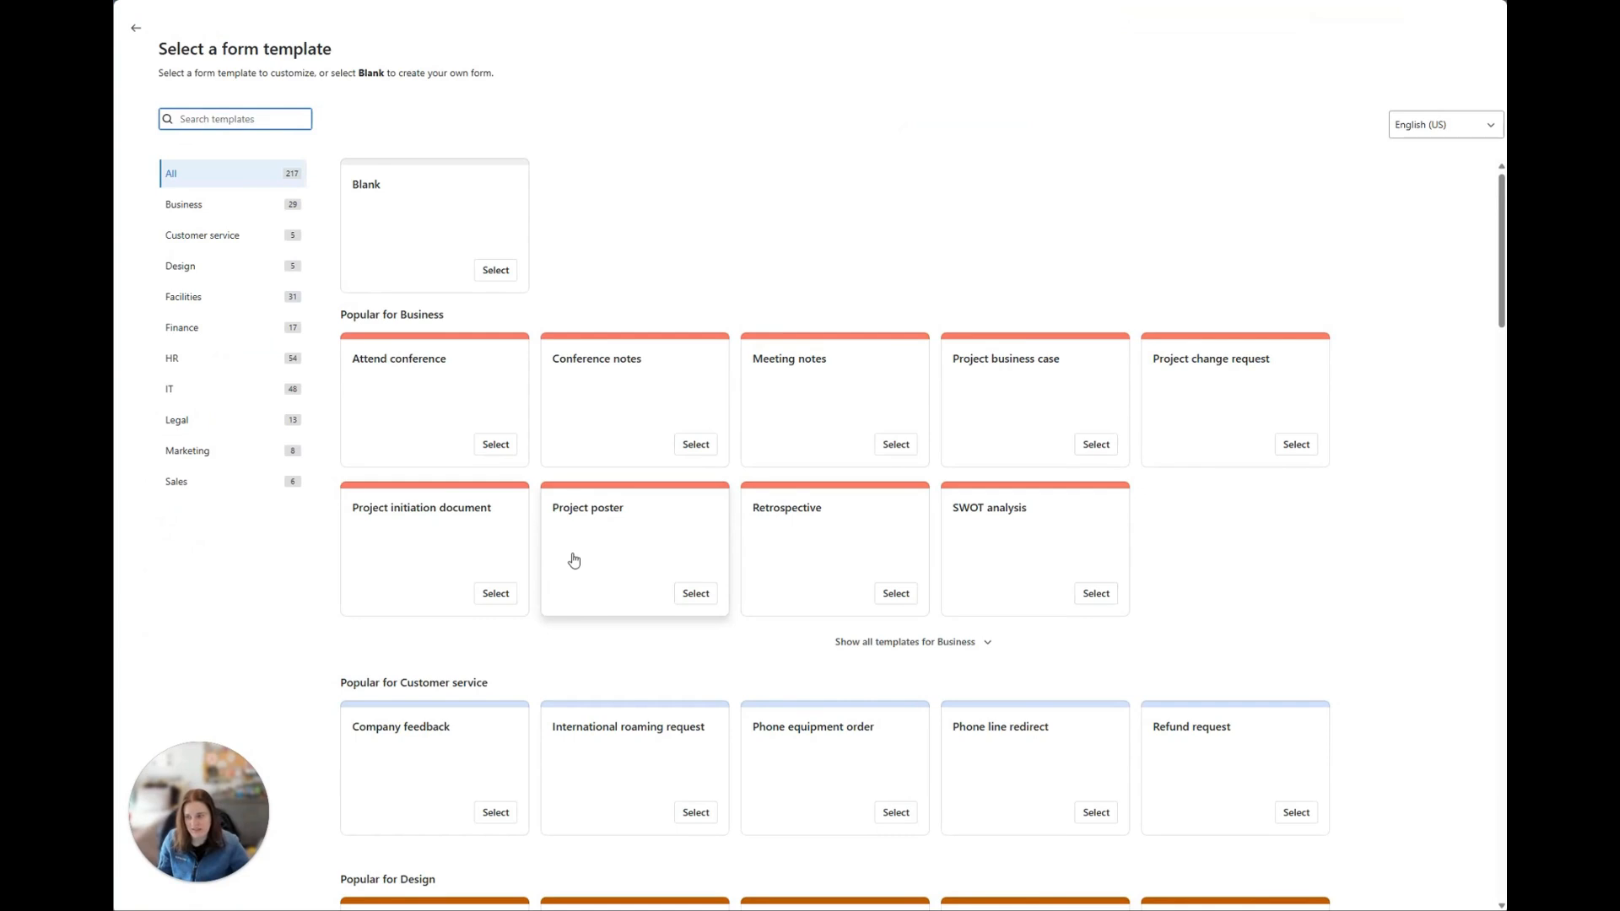
scroll(574, 560, "down", 1)
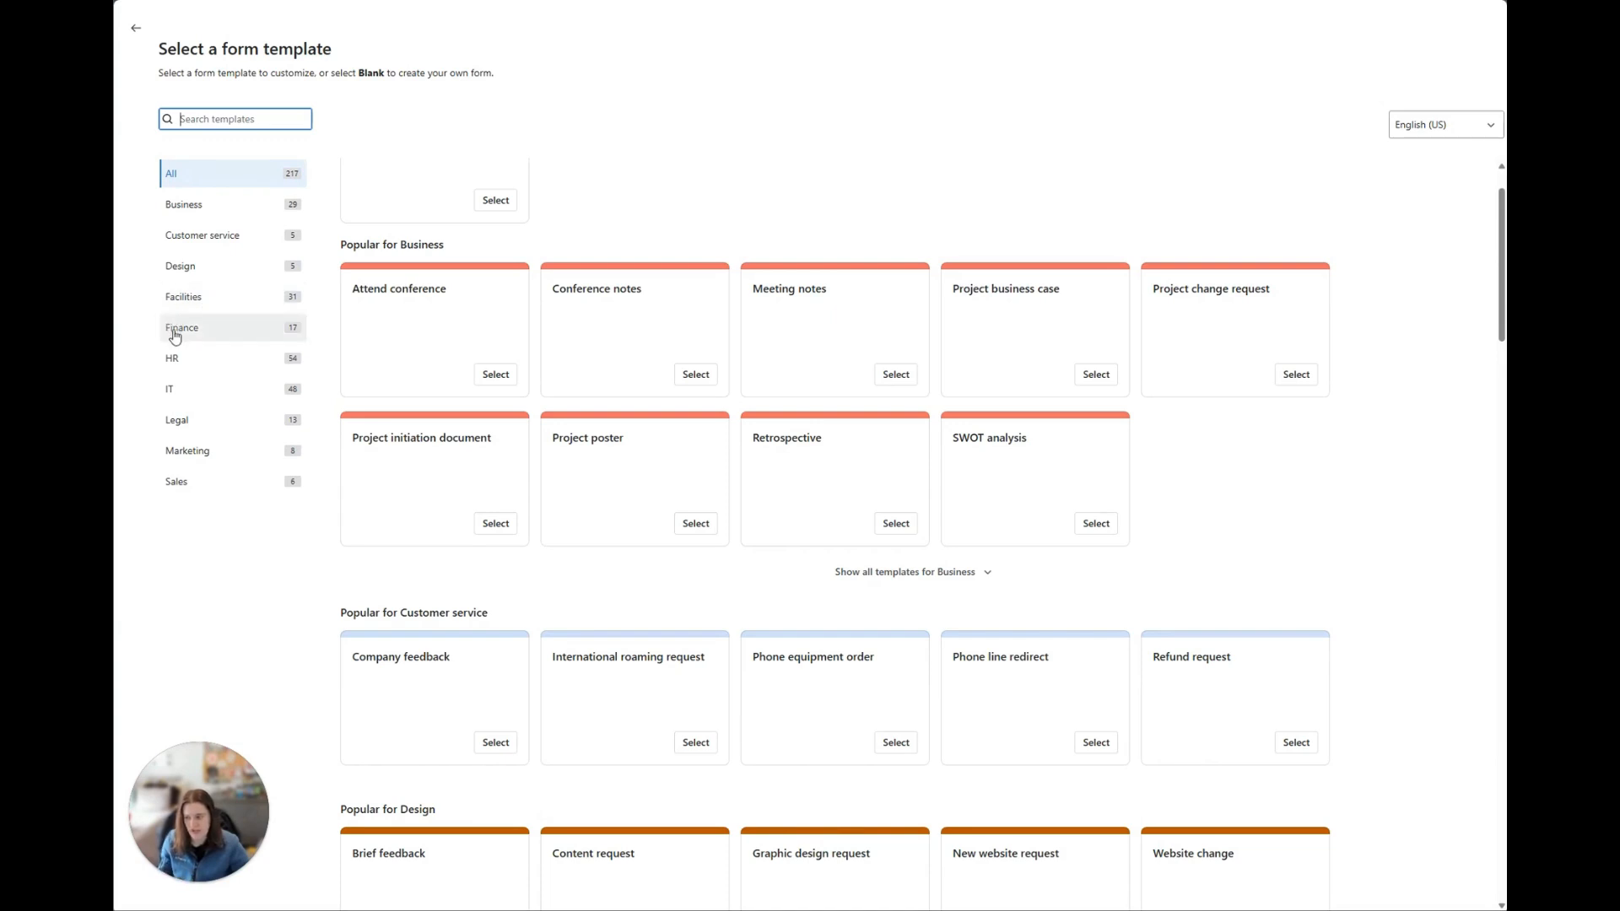
left_click(181, 390)
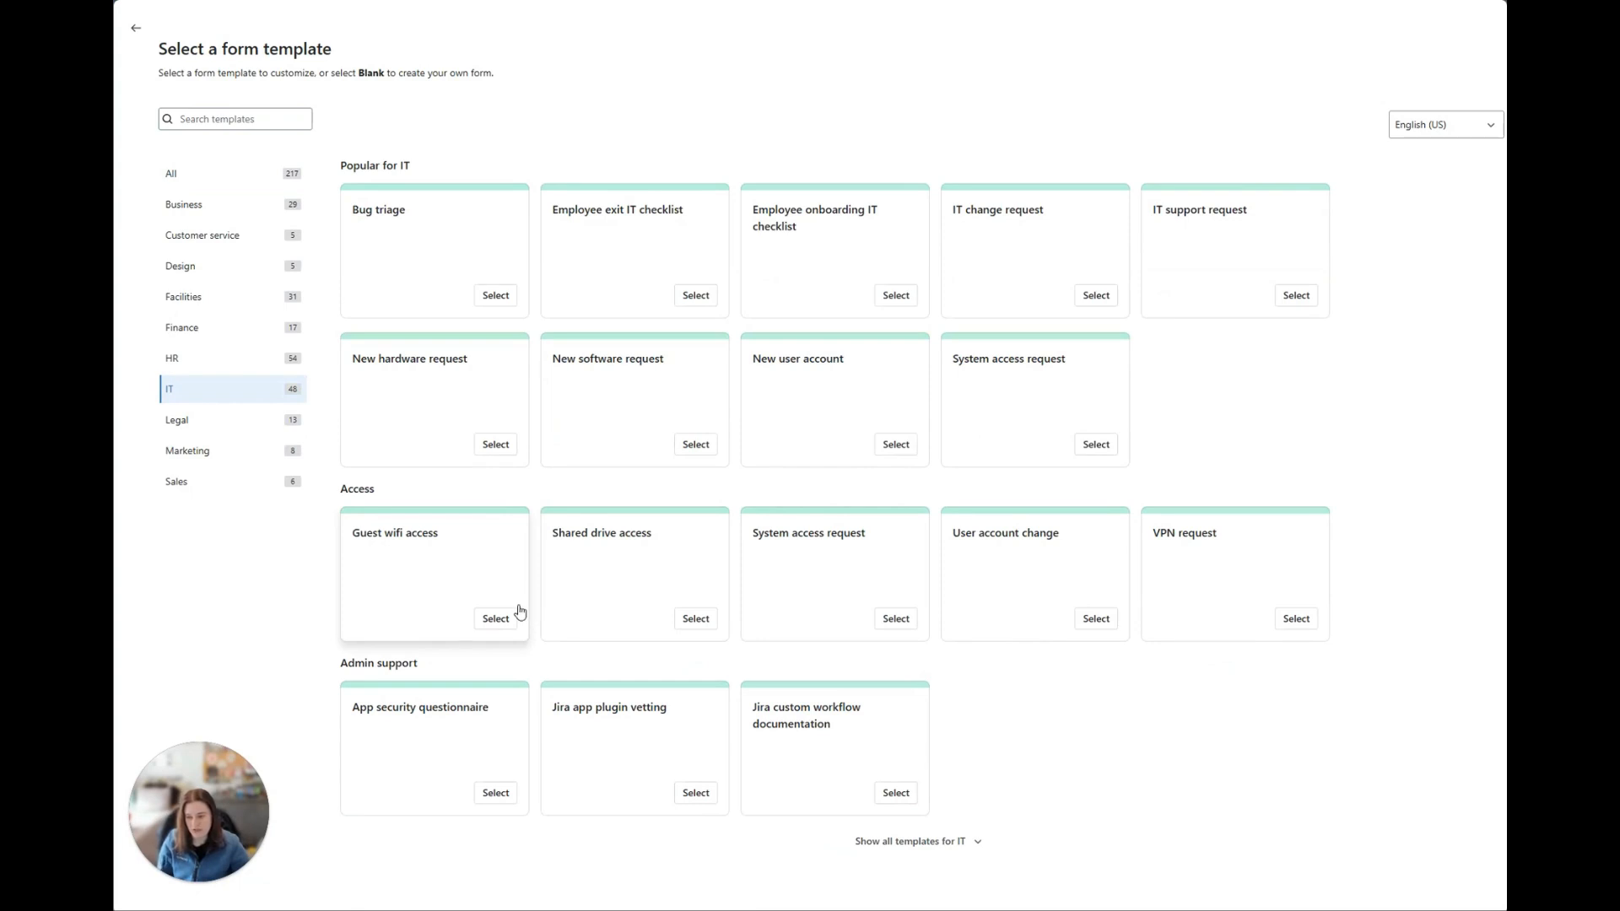
left_click(895, 447)
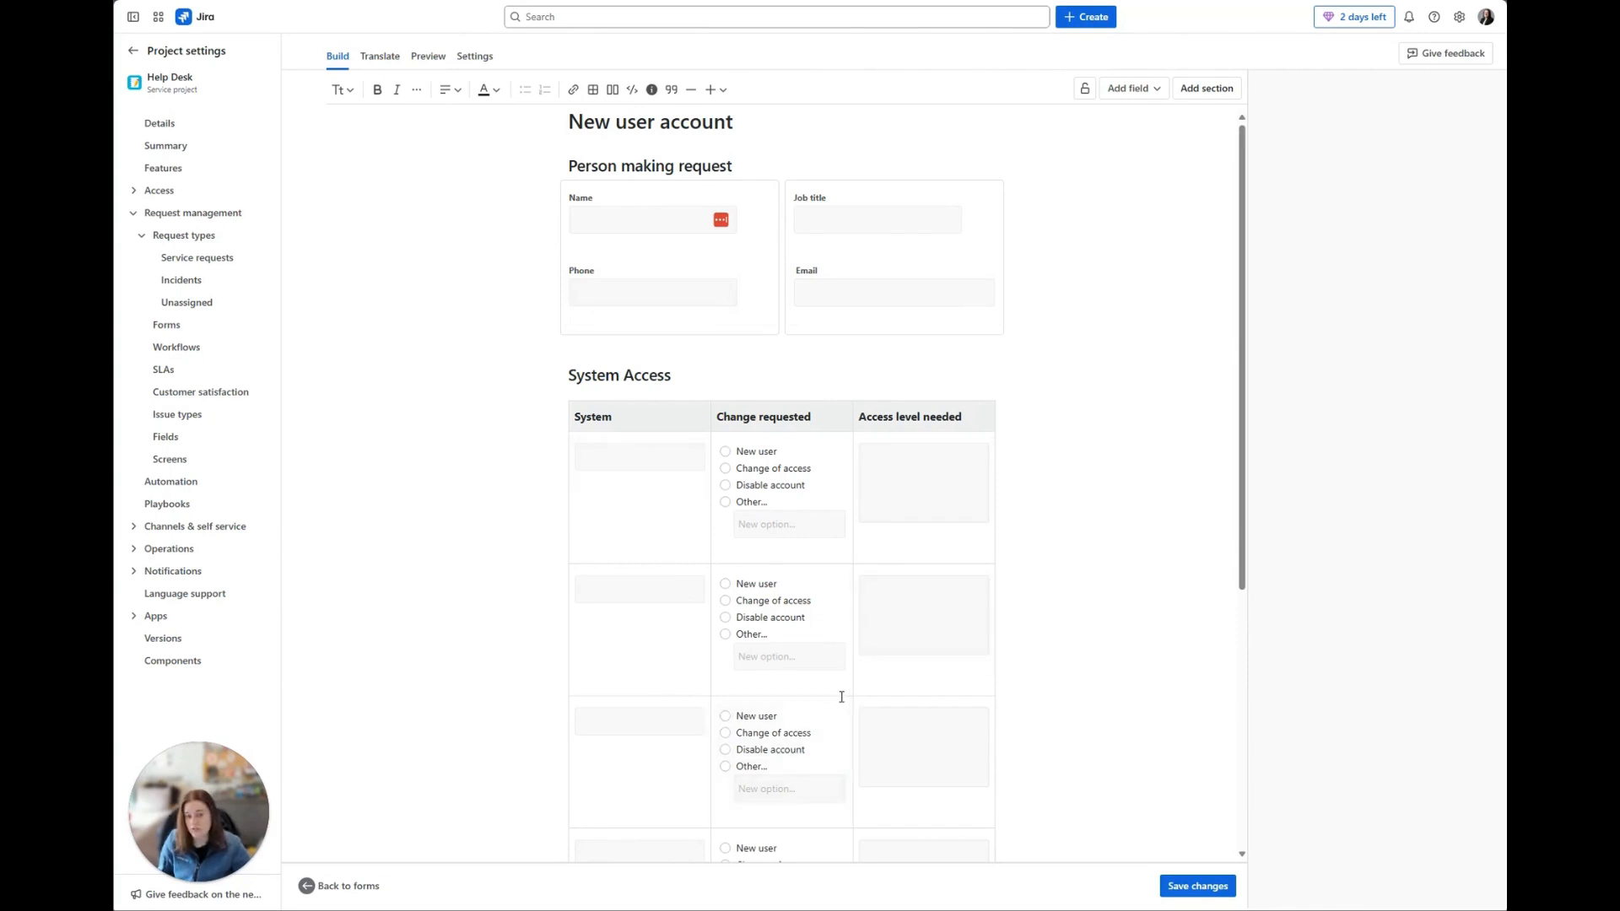
Step: Review the "New user account" form down to its terms and conditions, and return to the forms list without saving changes
scroll(840, 697, "down", 5)
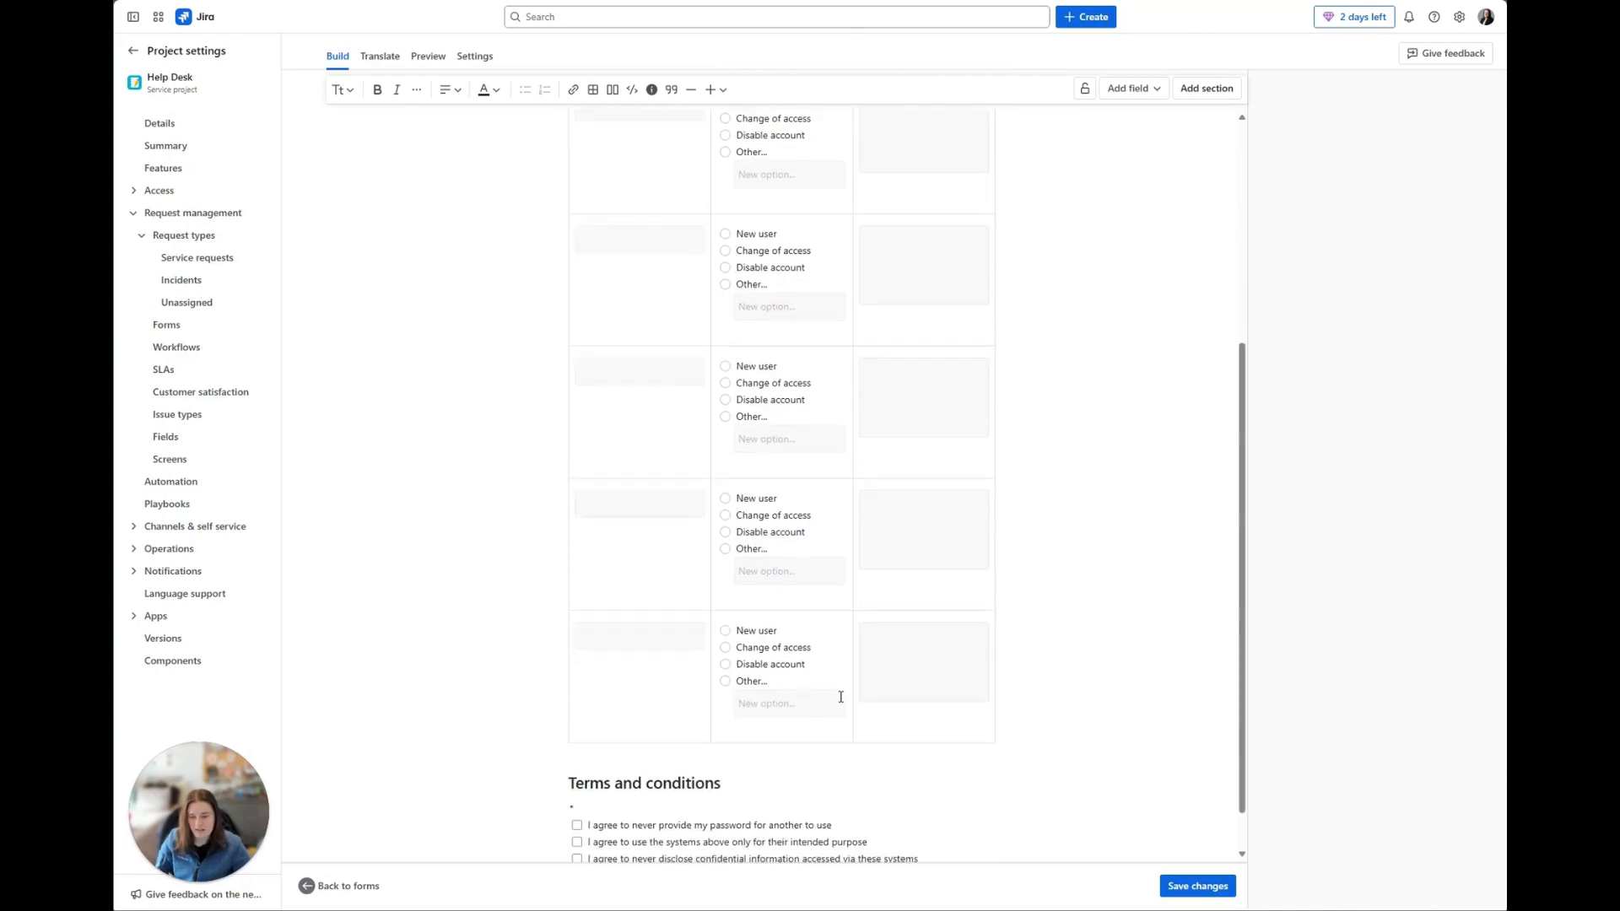
scroll(840, 697, "down", 1)
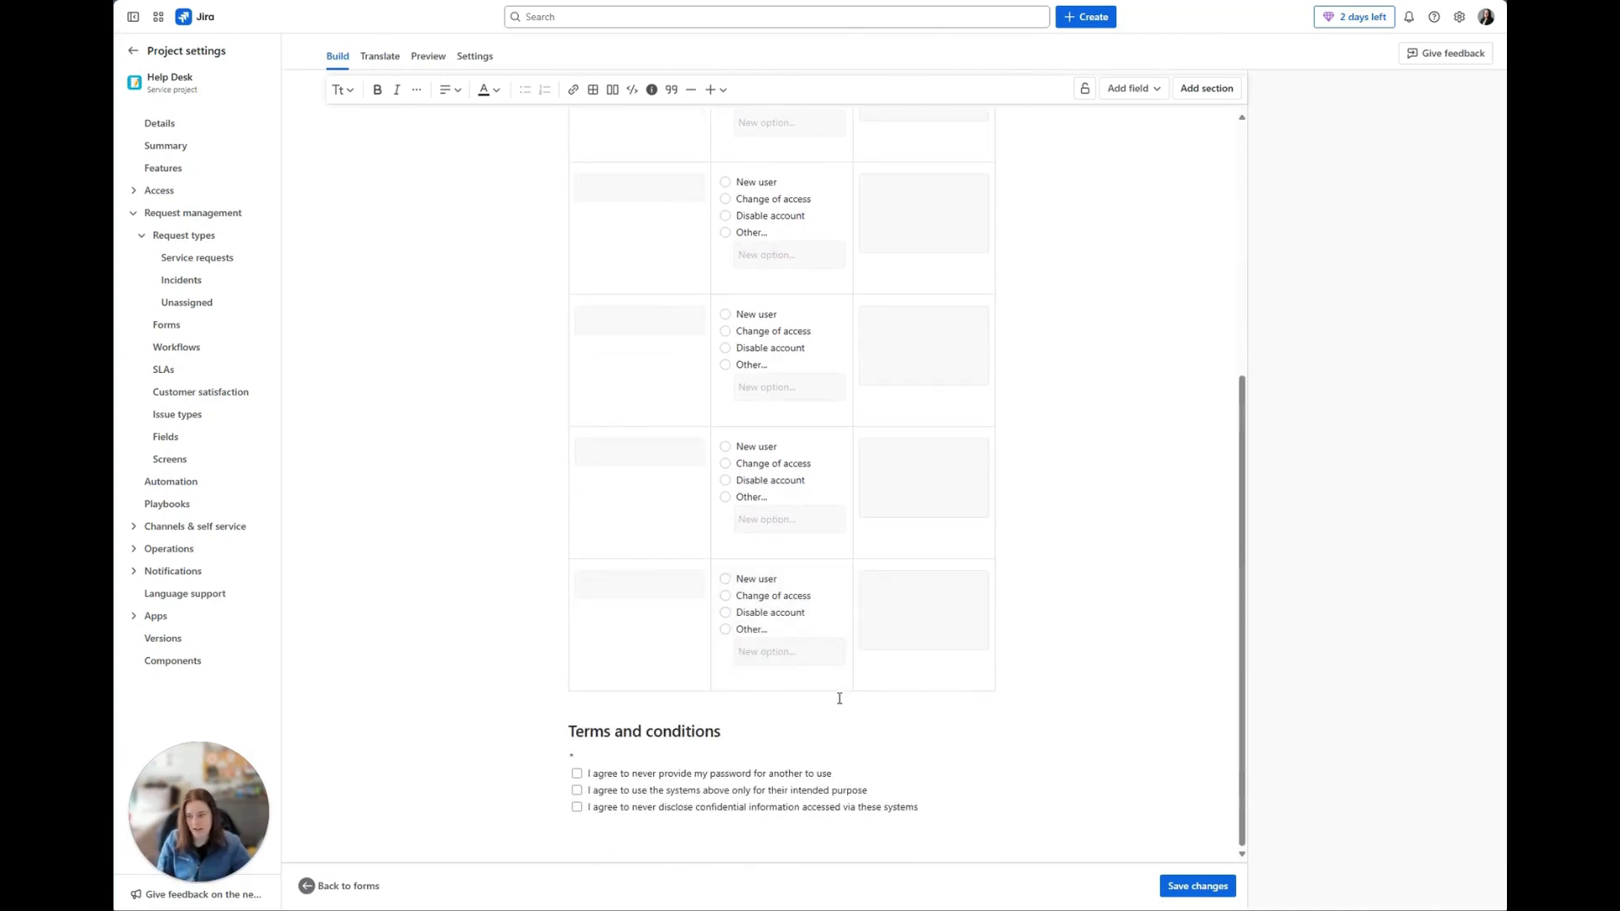
left_click(342, 886)
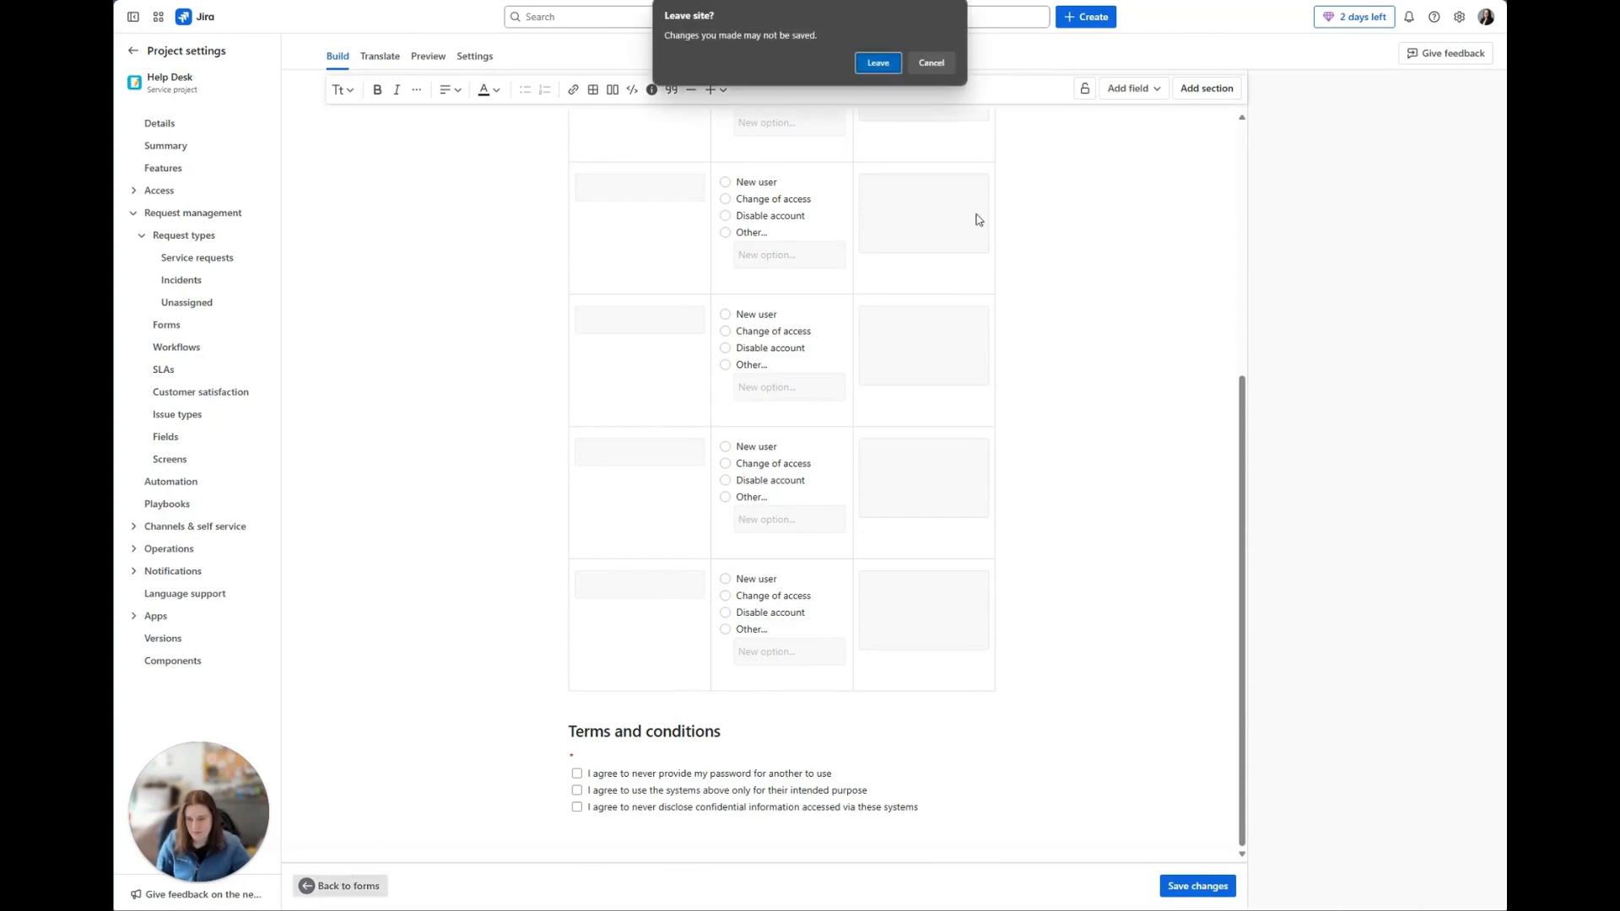
left_click(878, 62)
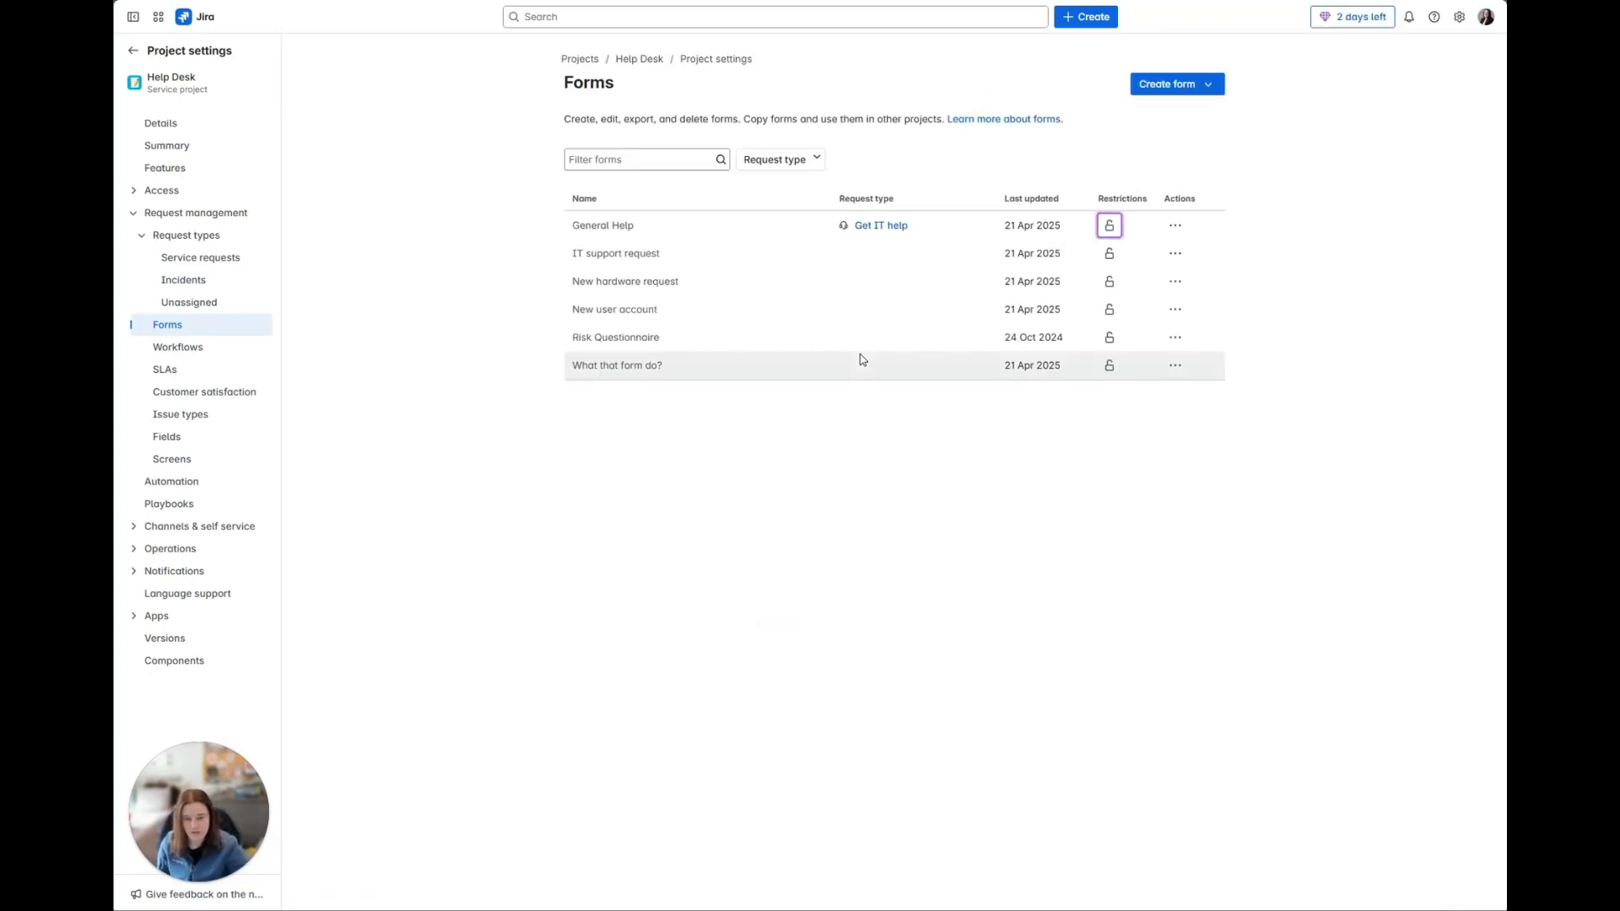
Step: Open the "What that form do?" form and look over its text formatting and alignment samples and the available text colors
left_click(645, 376)
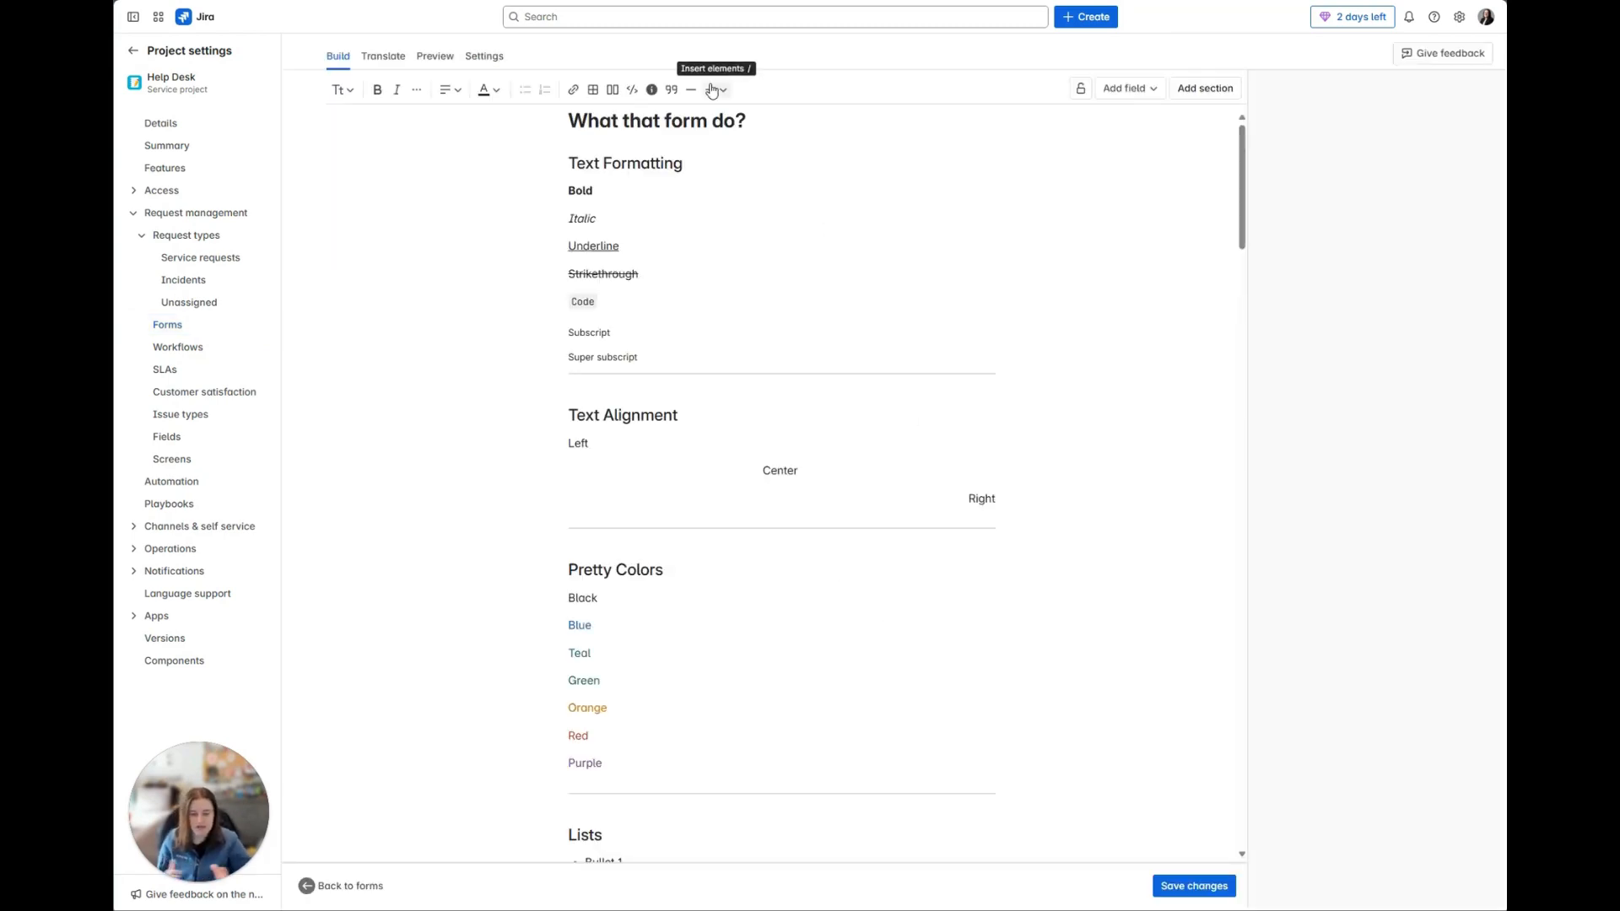
left_click_drag(746, 122, 534, 119)
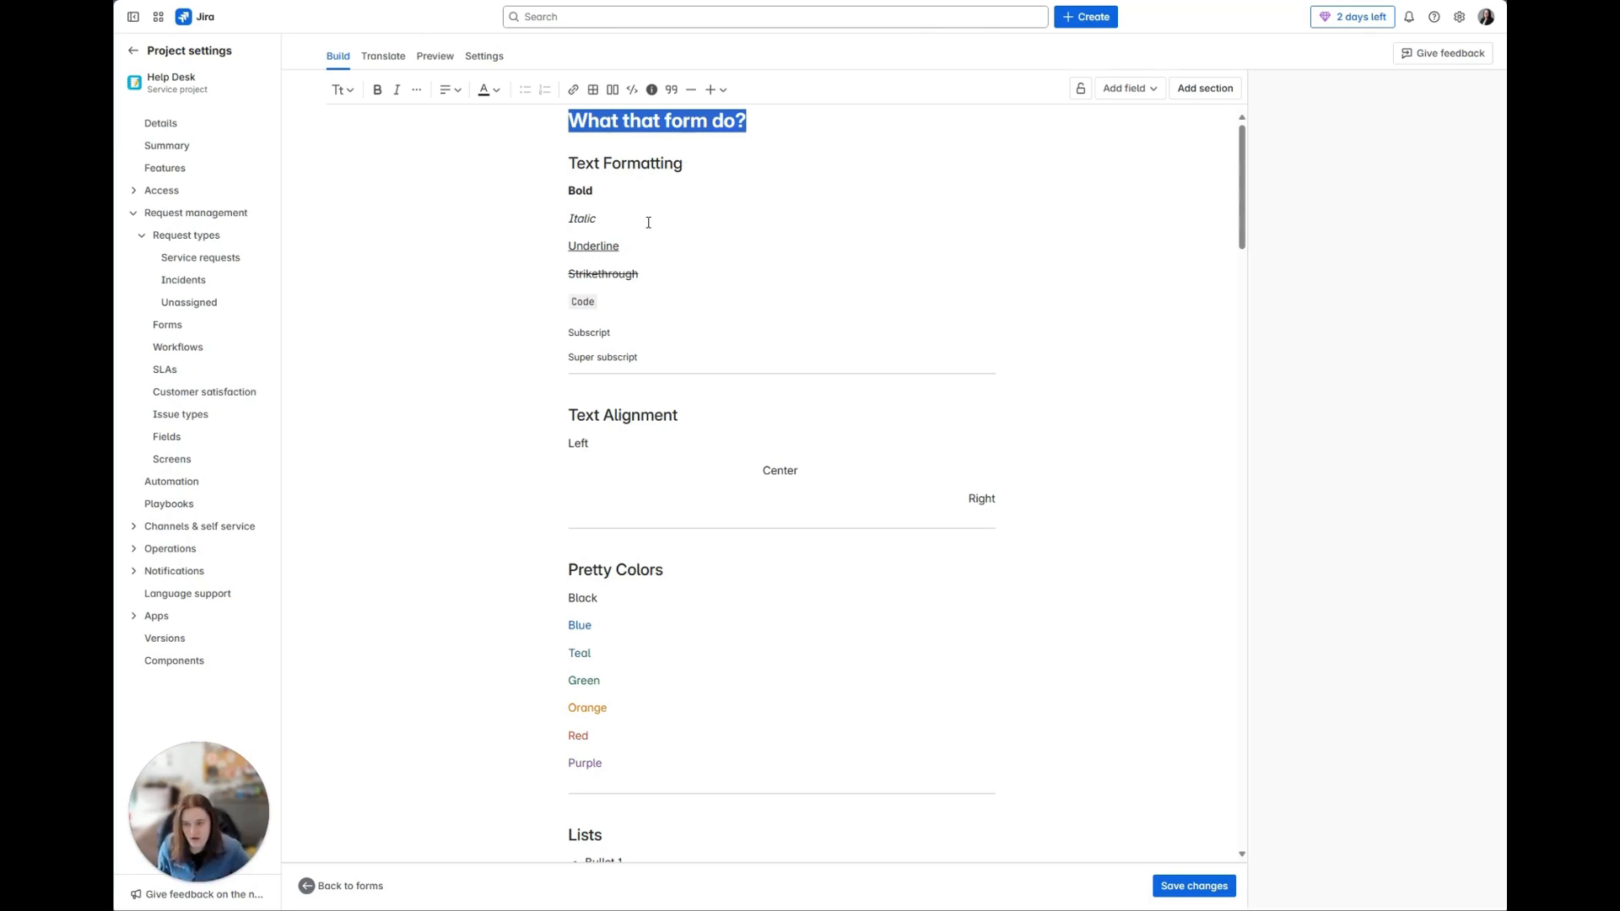
left_click(613, 190)
left_click(603, 222)
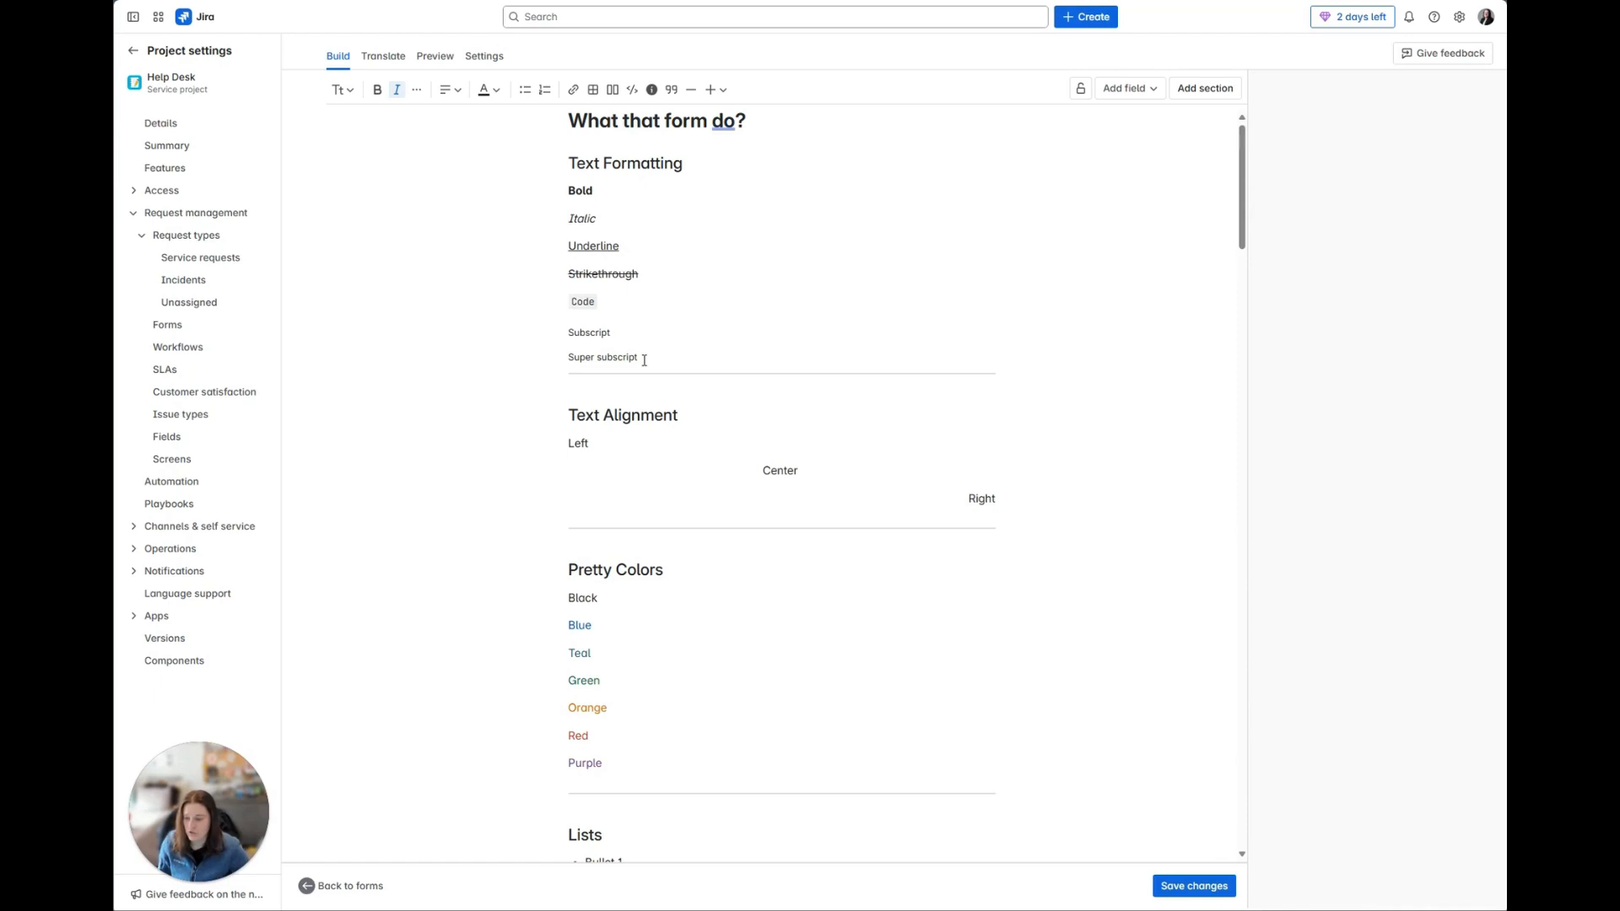
scroll(645, 361, "down", 2)
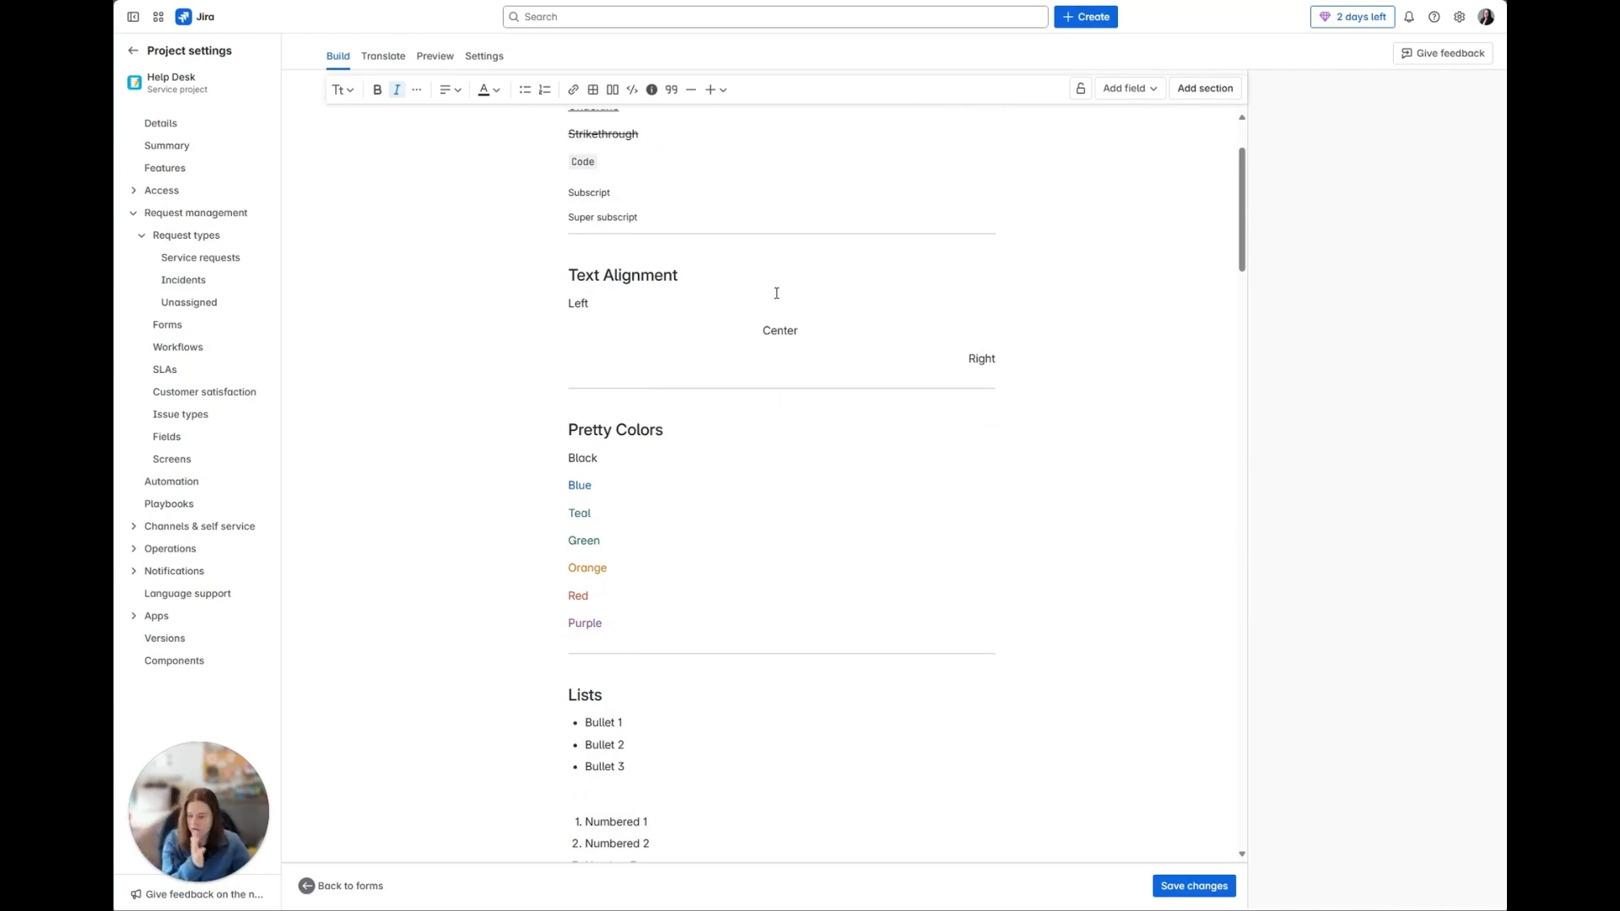
scroll(775, 299, "down", 2)
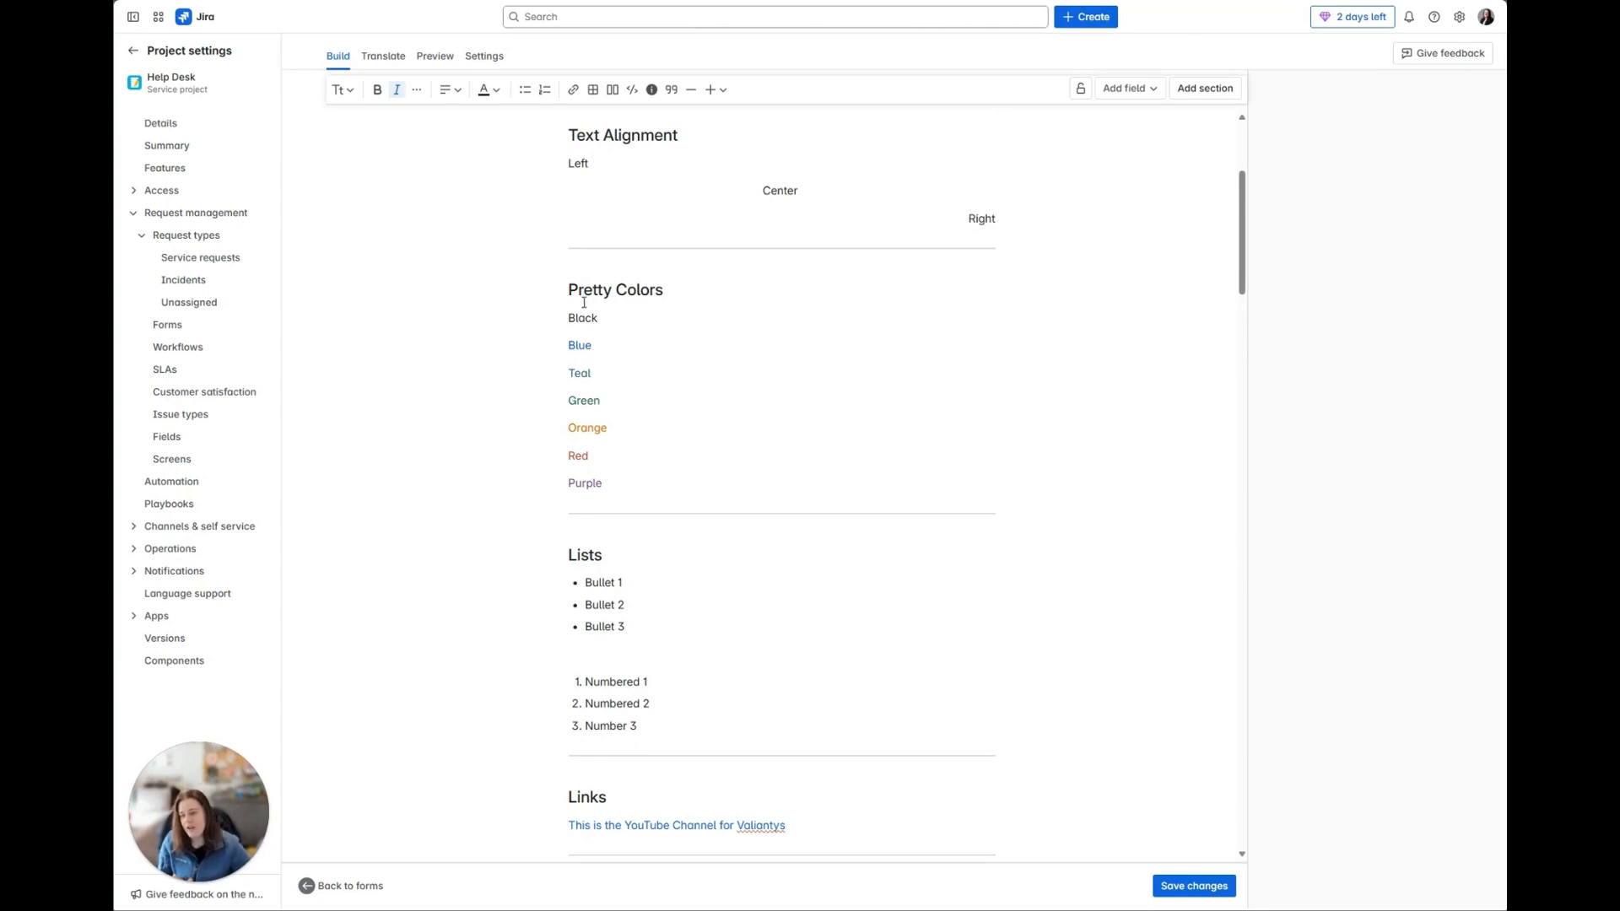
left_click(497, 91)
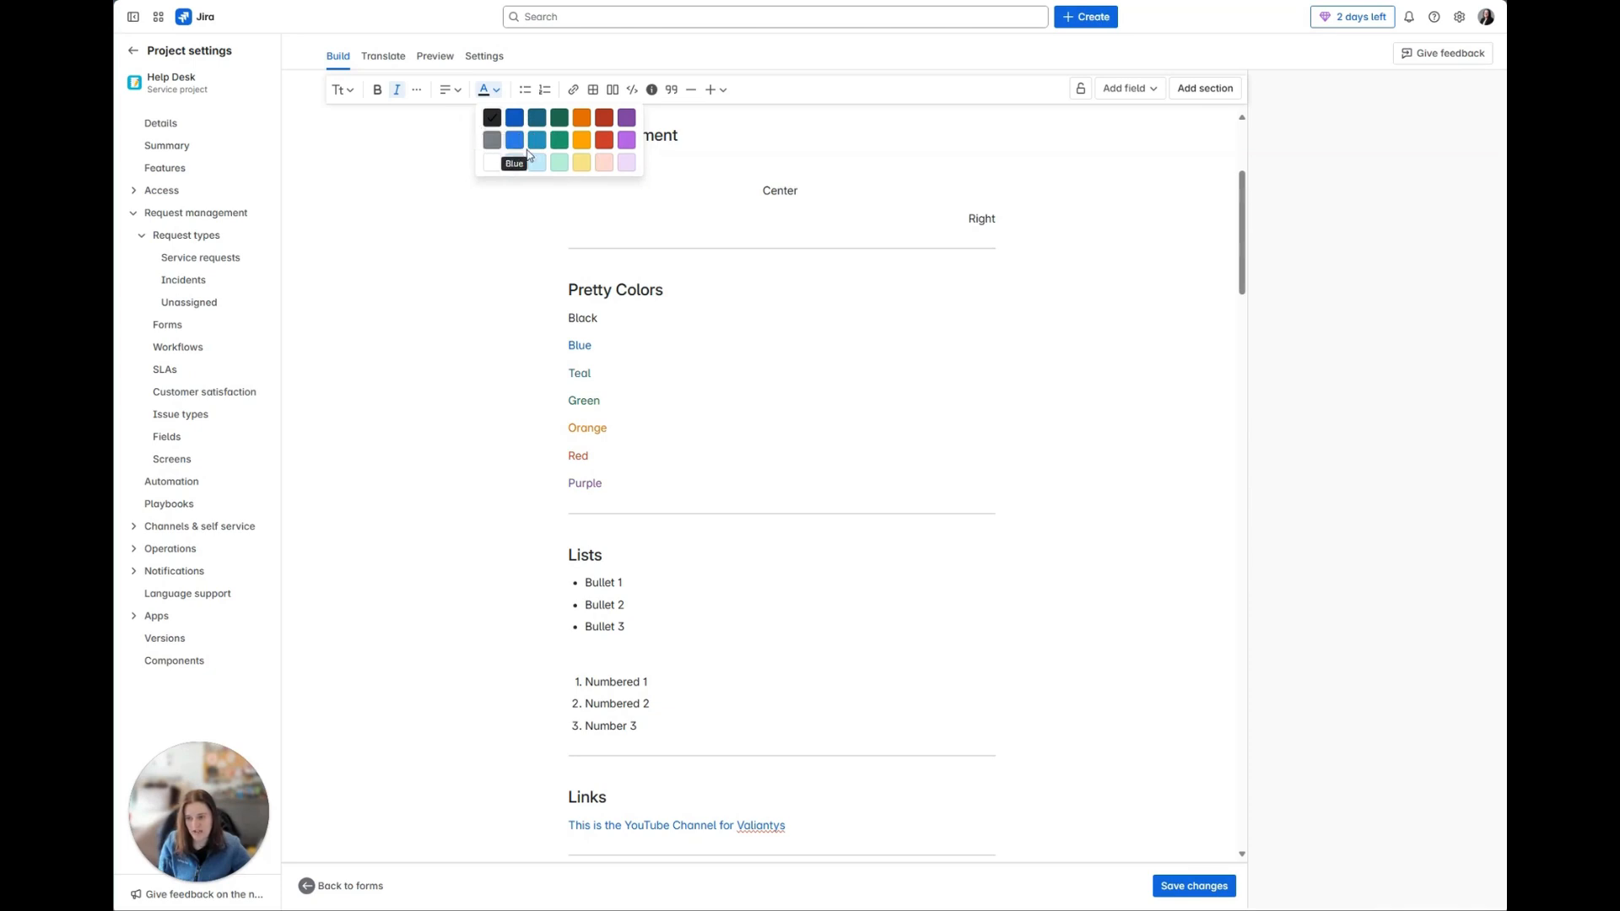
left_click(656, 381)
Step: Make the word "Teal" bold in the form's Pretty Colors section
scroll(656, 392, "up", 3)
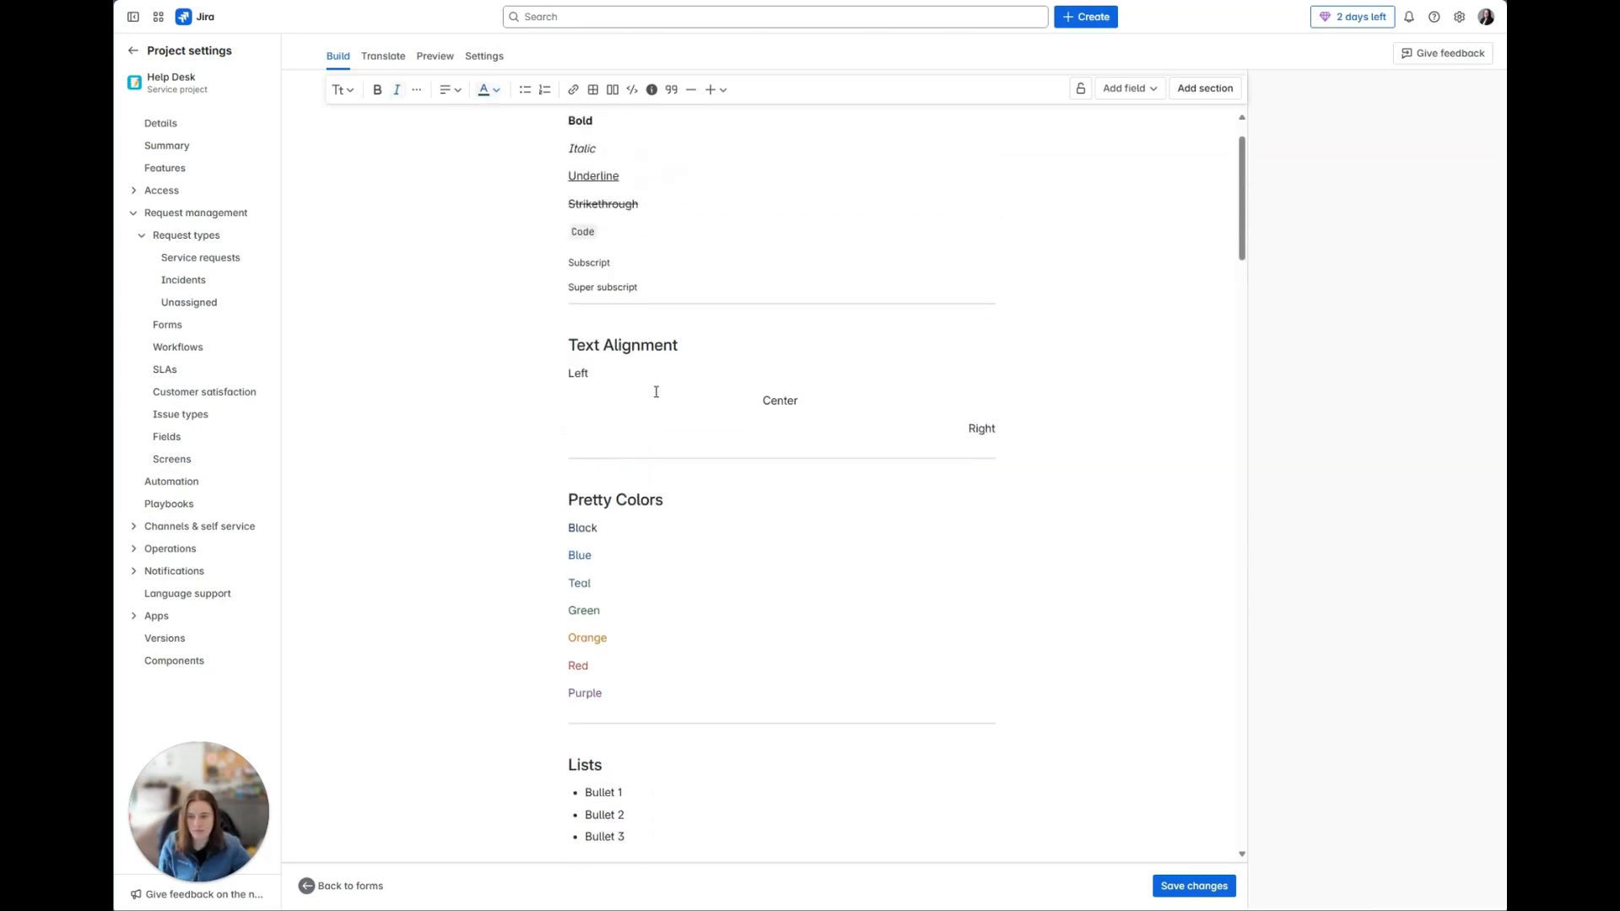
scroll(657, 391, "up", 1)
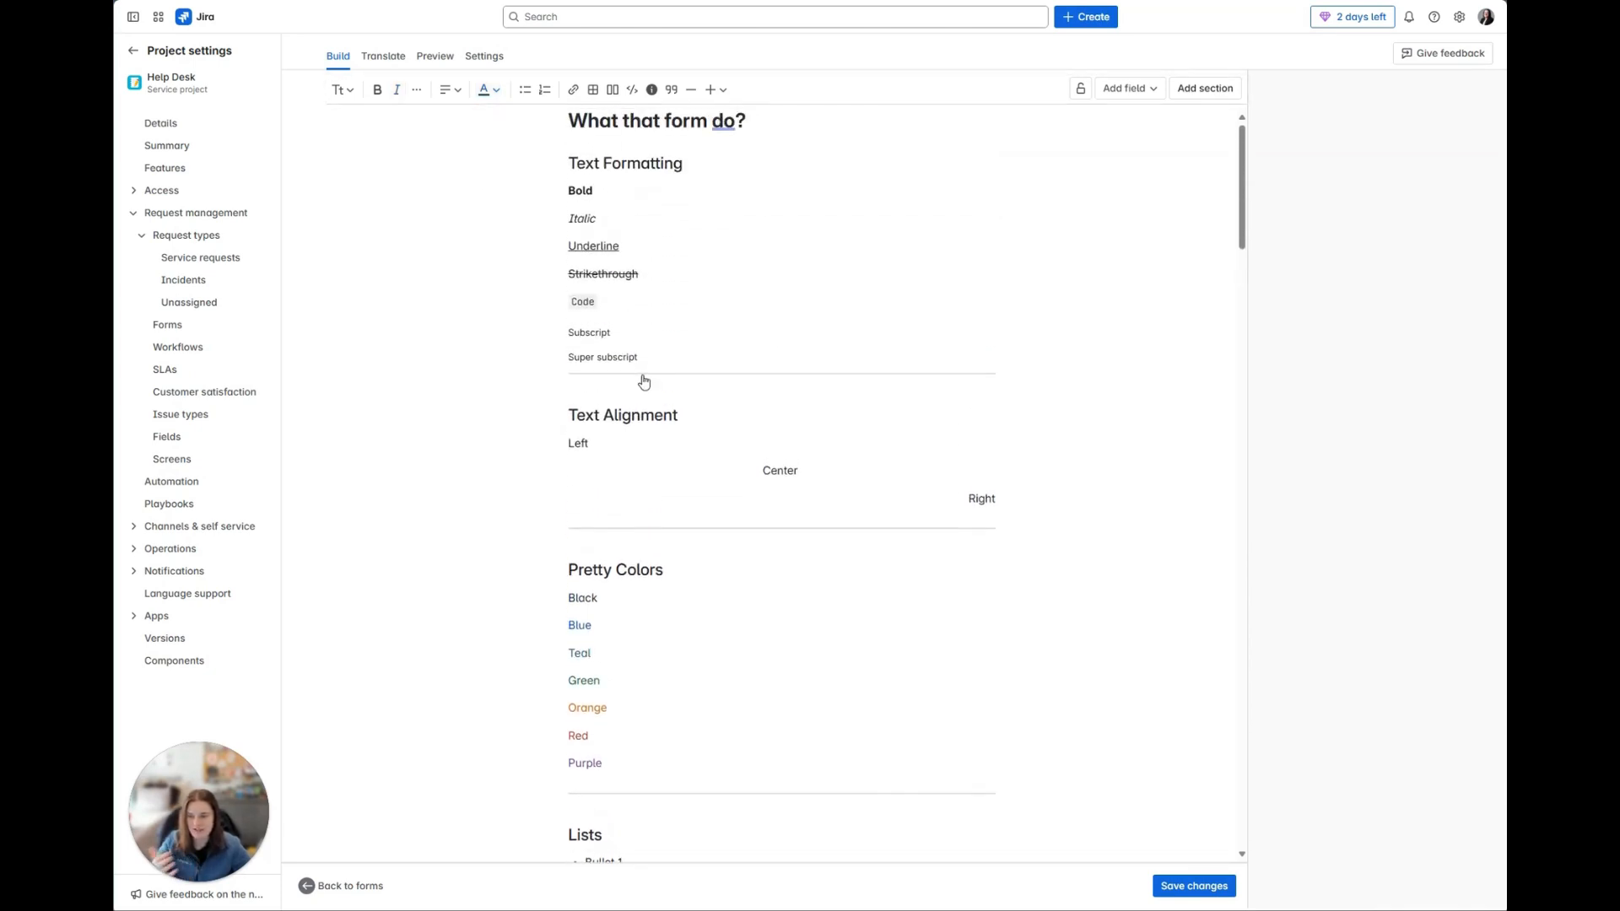
left_click_drag(593, 656, 564, 656)
left_click(376, 91)
left_click(679, 659)
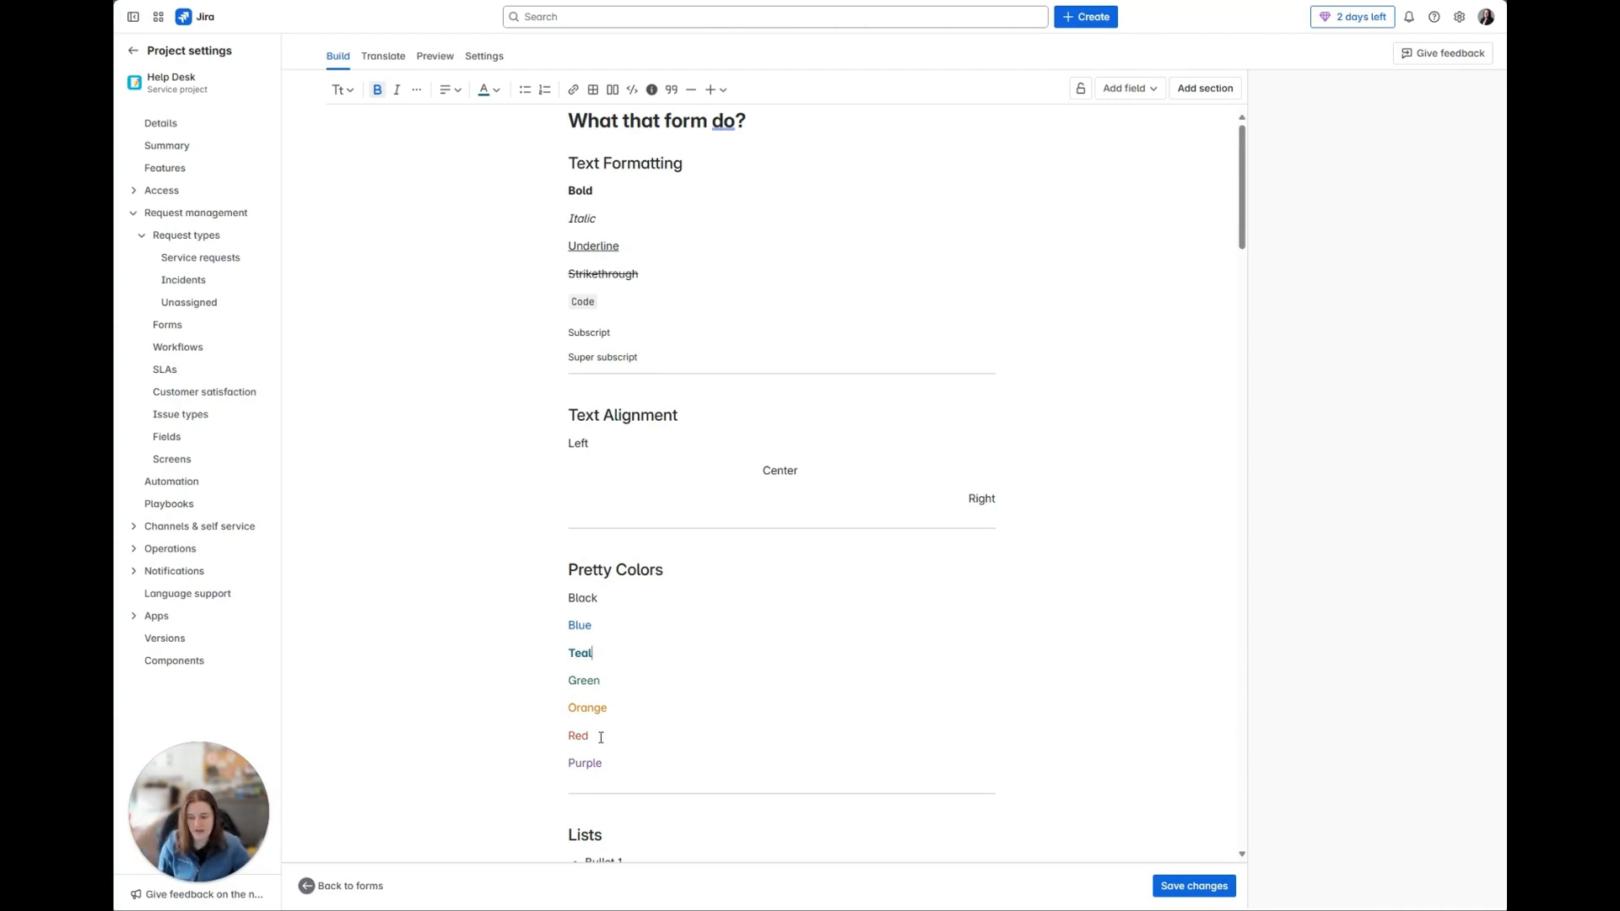
Step: Review the form's remaining color samples and the bulleted and numbered lists, down to the Links section
left_click_drag(590, 736, 567, 735)
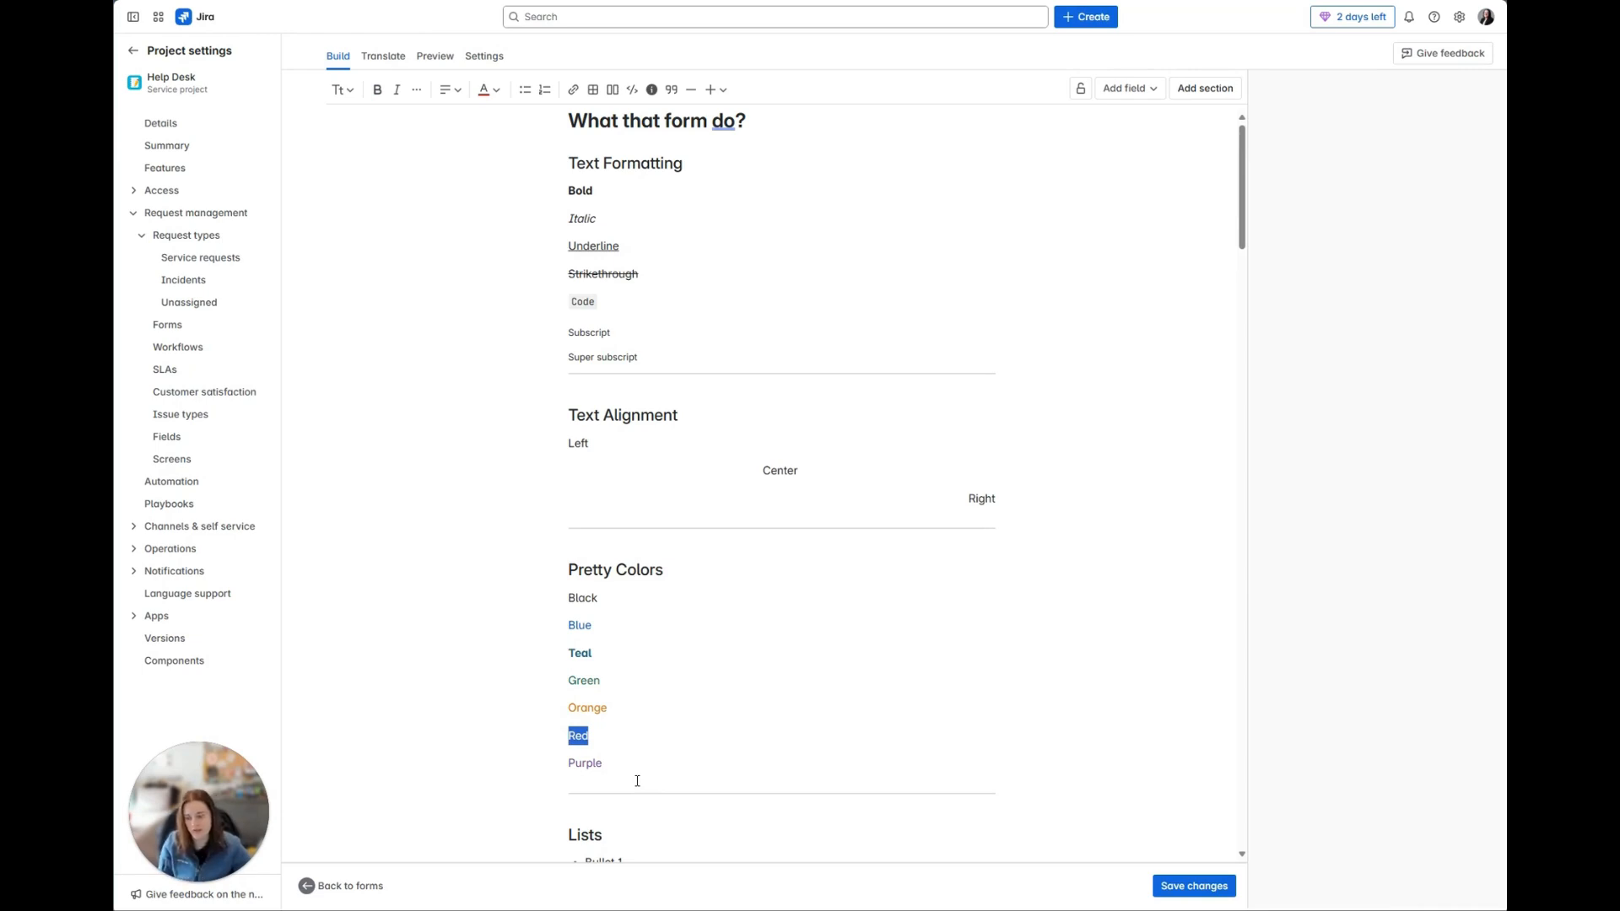
scroll(637, 782, "down", 2)
left_click(727, 609)
scroll(737, 771, "down", 2)
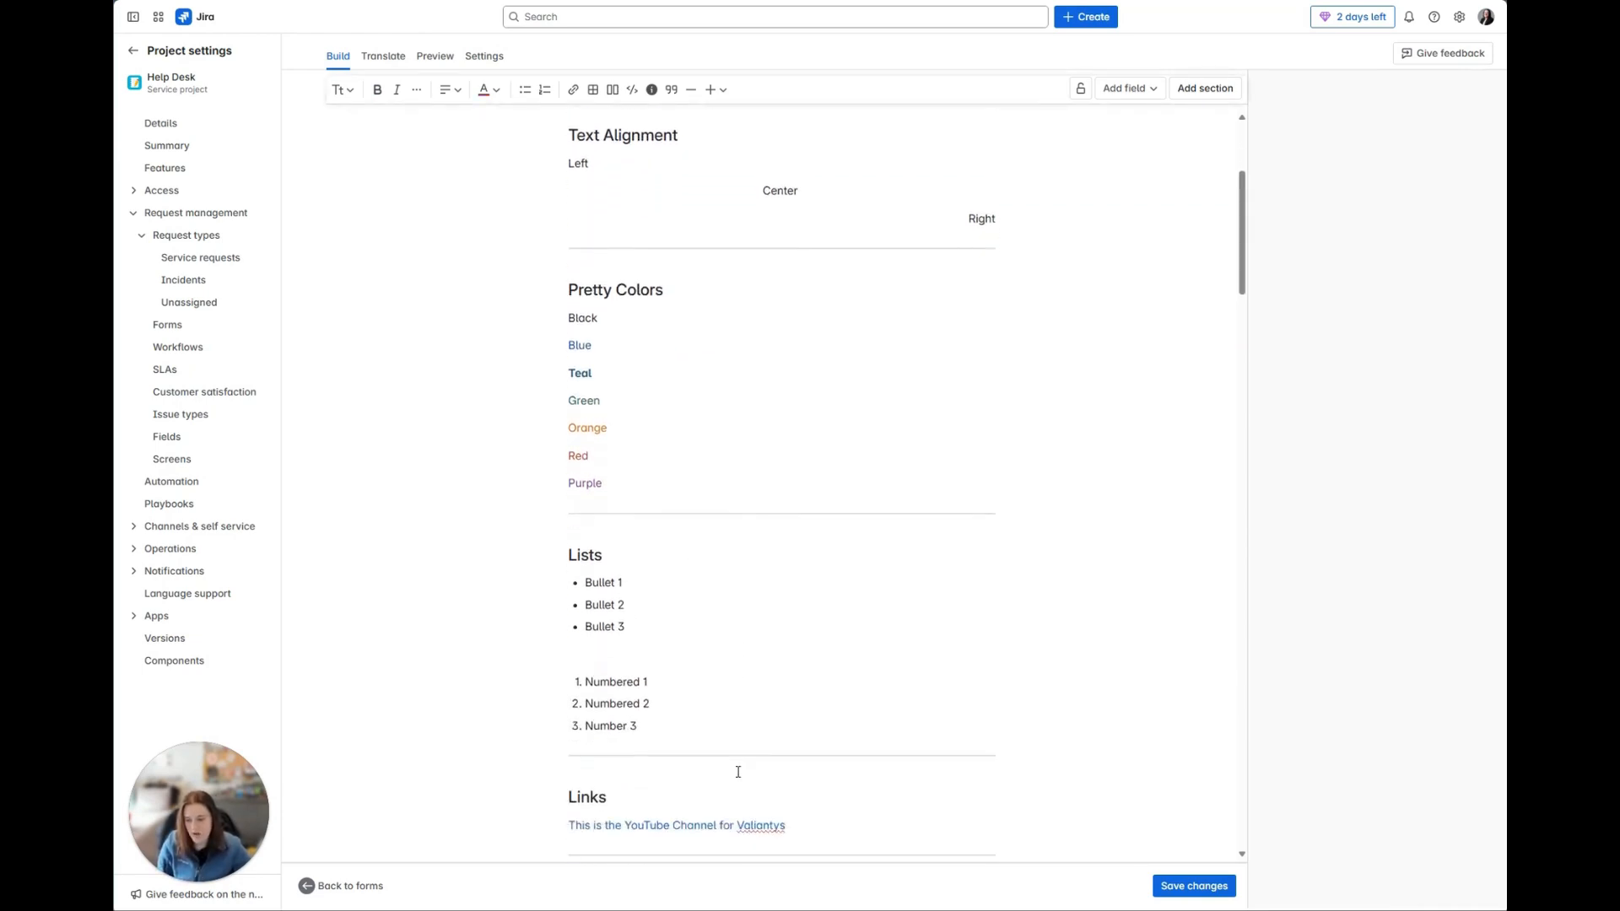
scroll(738, 772, "down", 1)
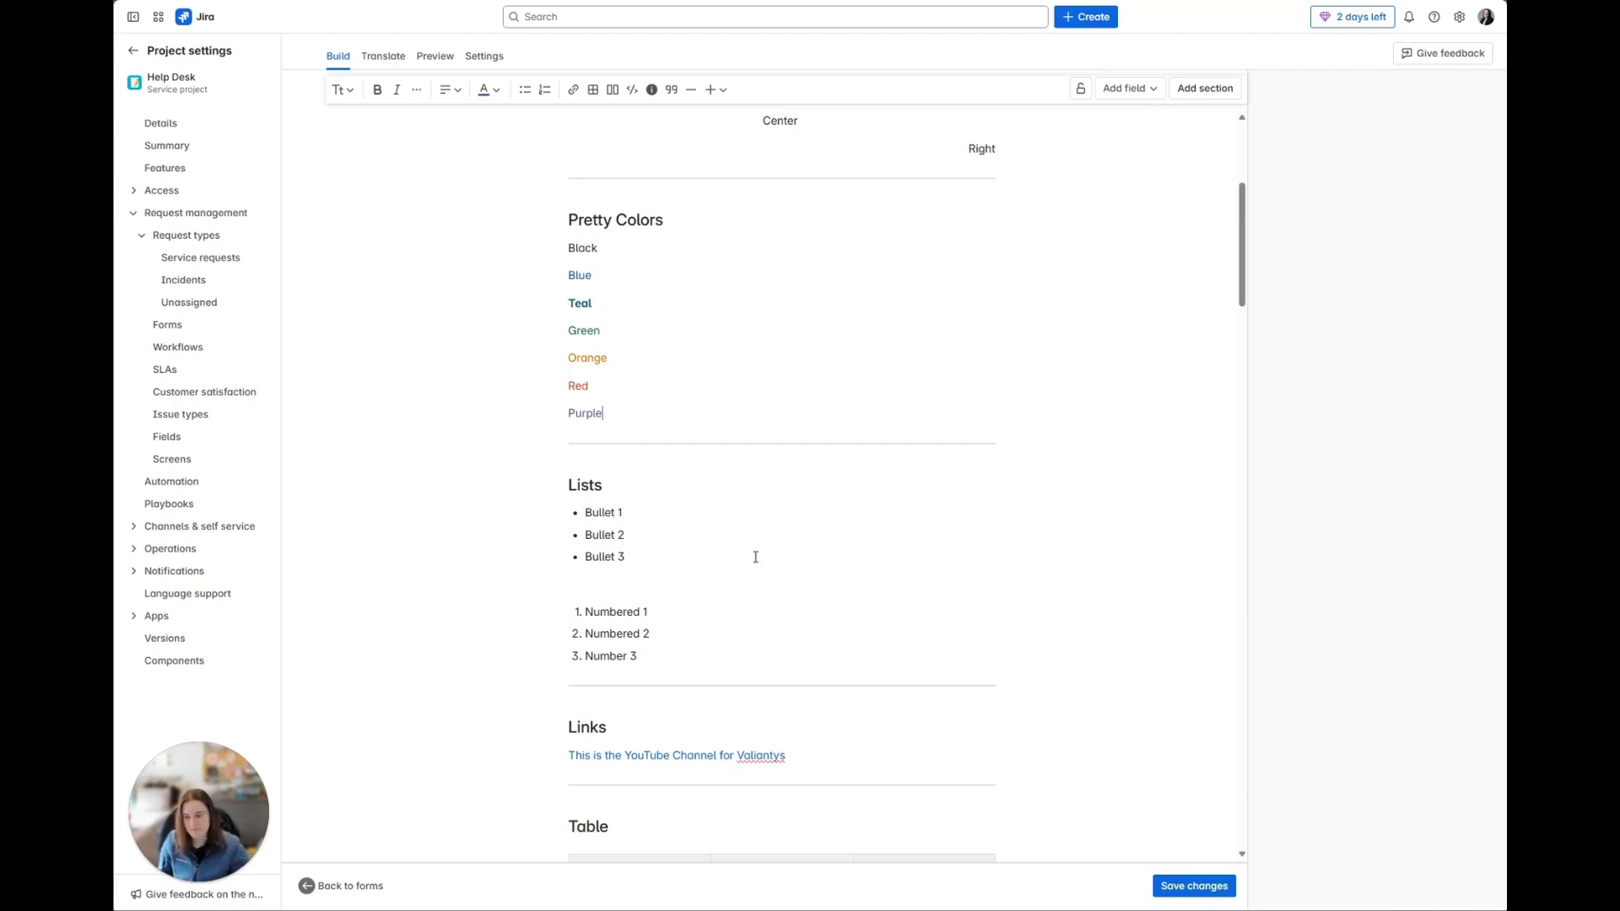
scroll(679, 707, "down", 1)
scroll(678, 708, "down", 1)
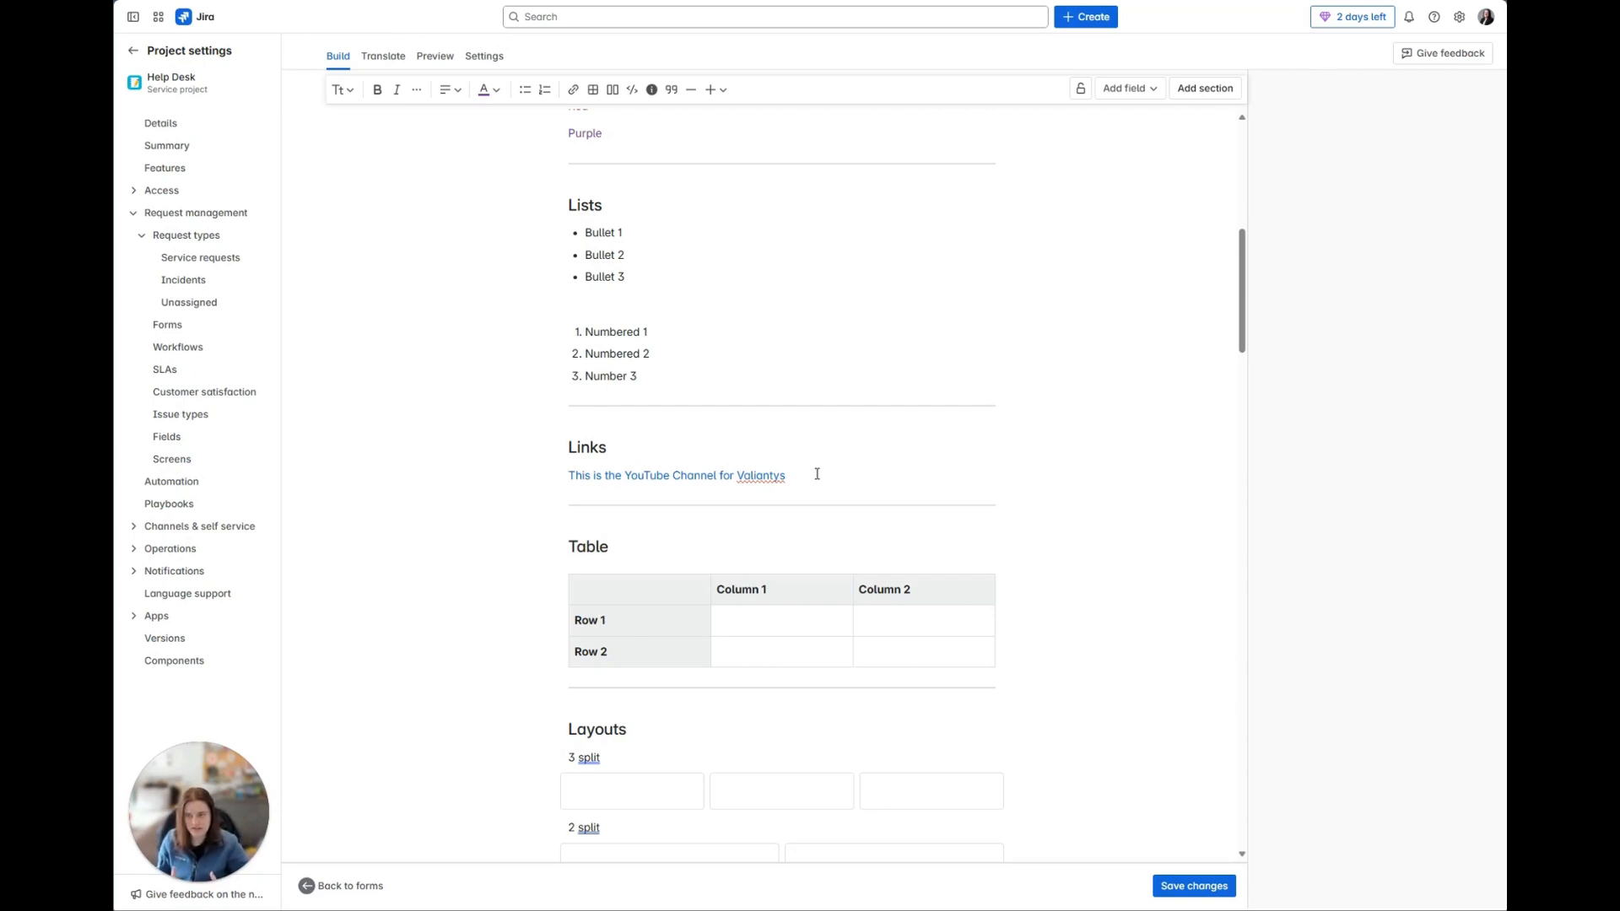
Step: View the address and display text settings of the YouTube channel link in the Links section
left_click(781, 477)
left_click(909, 506)
left_click(656, 477)
left_click(667, 504)
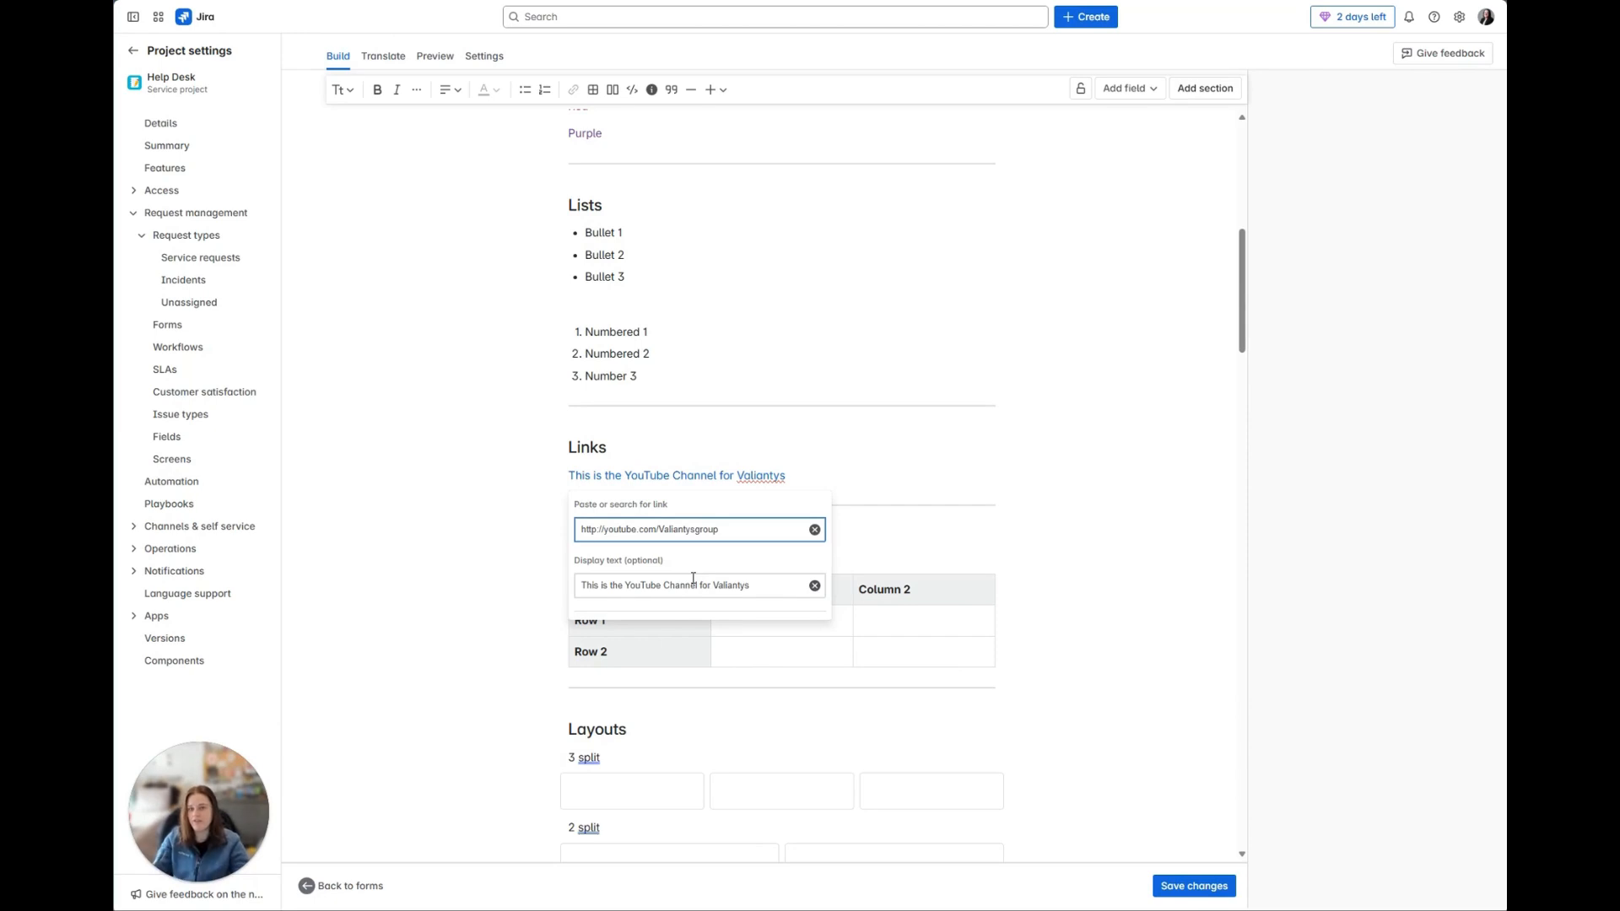
left_click(971, 527)
Step: Examine the form's sample table and the column options of the "3 split" layout
scroll(962, 584, "down", 3)
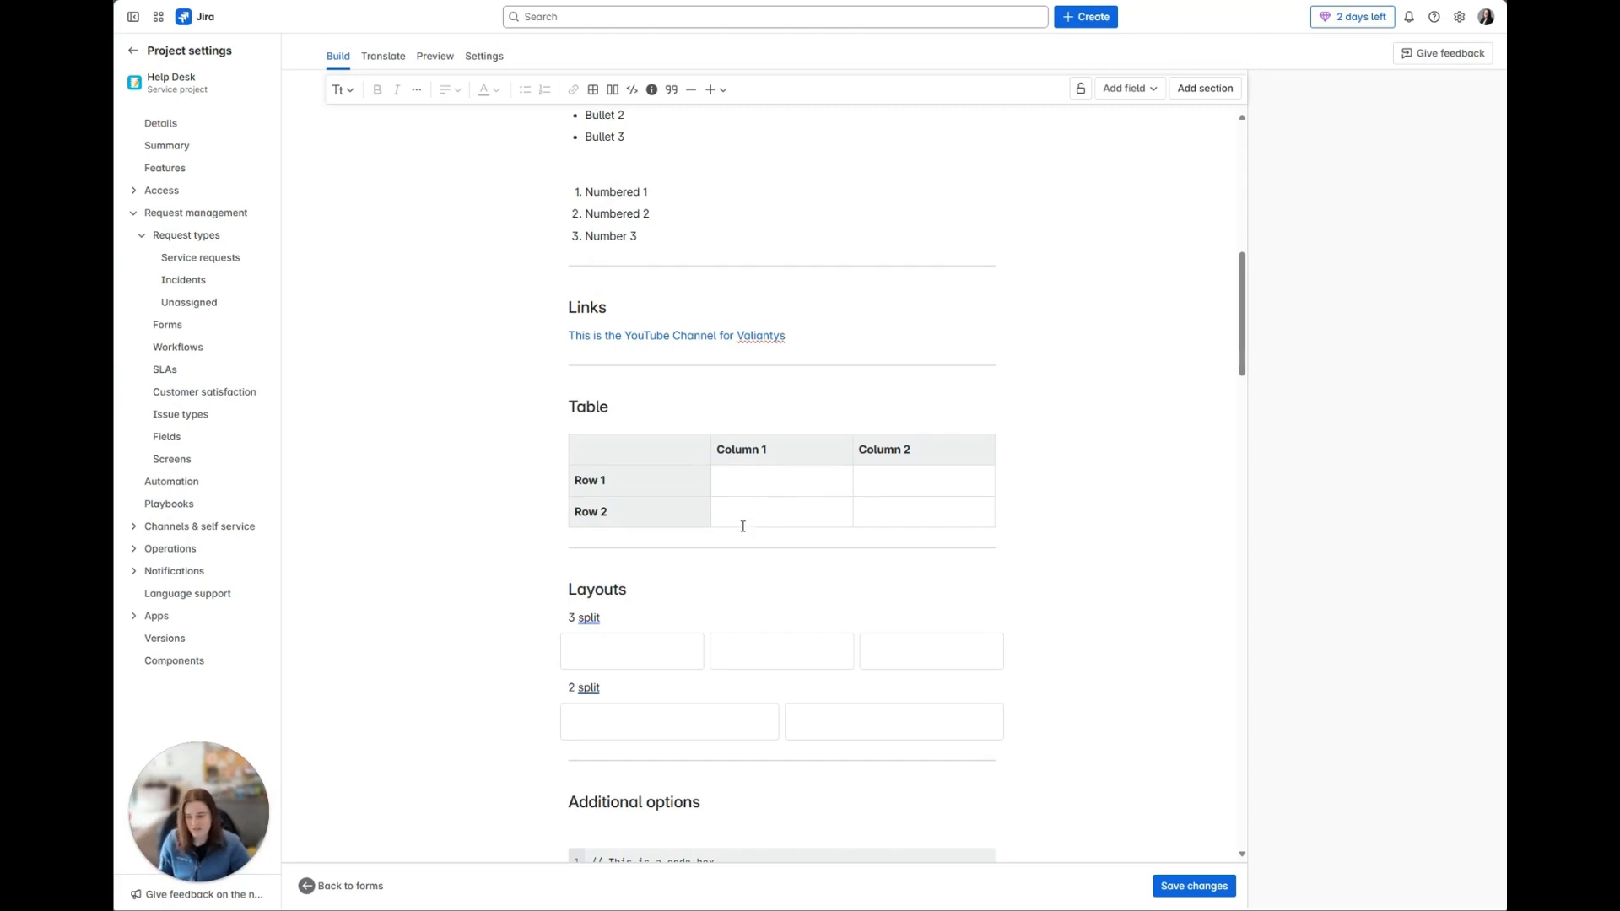
scroll(742, 524, "down", 5)
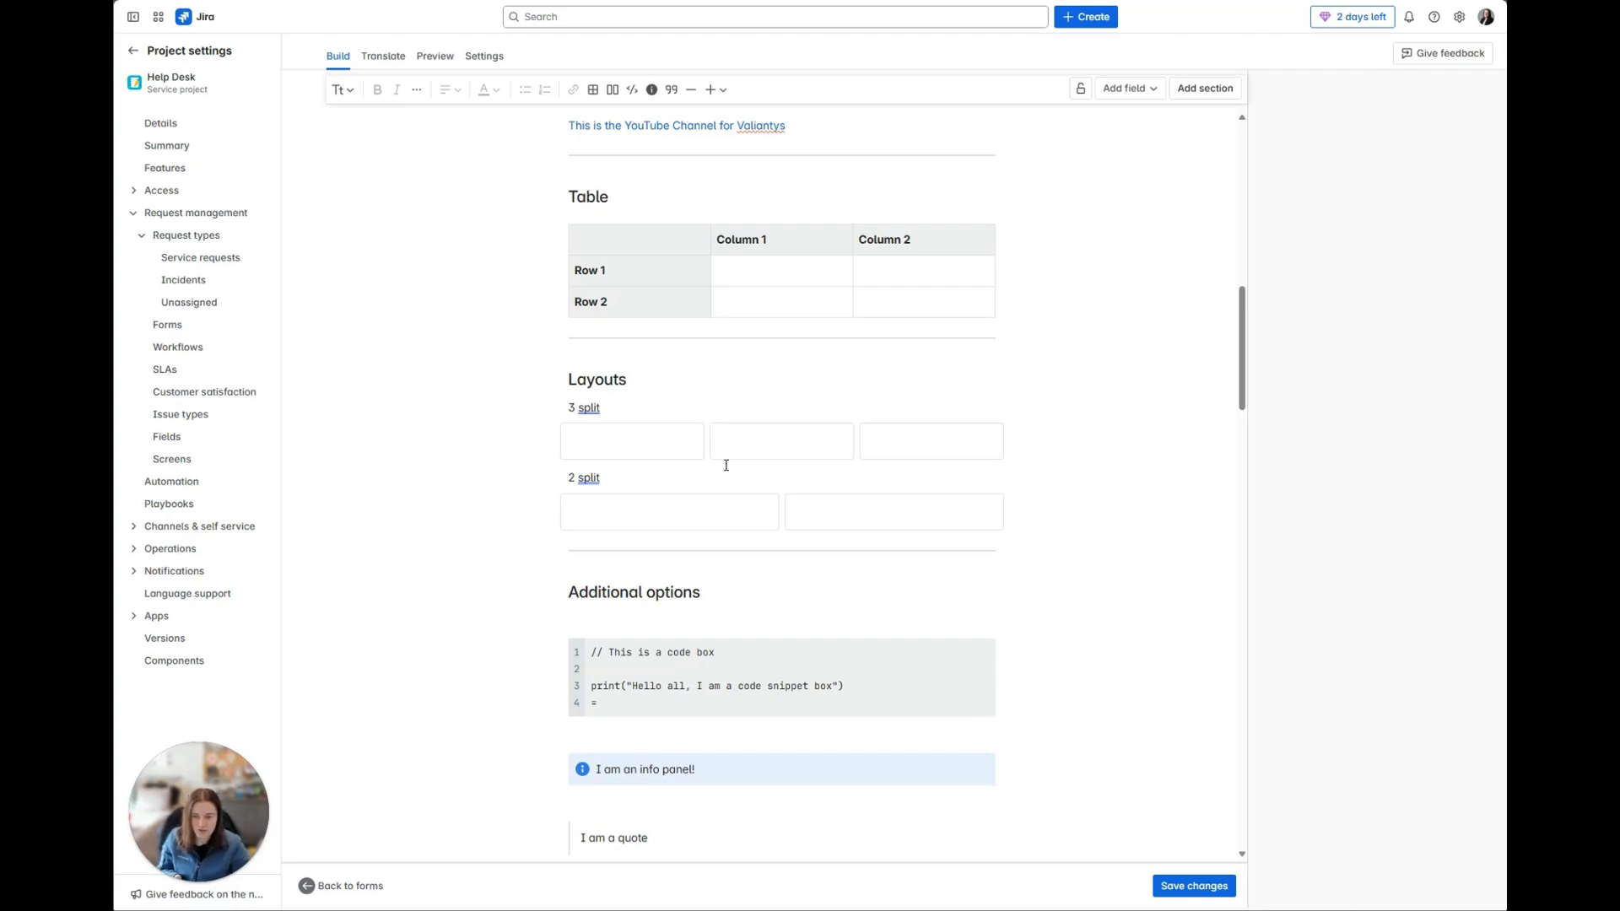
left_click(643, 445)
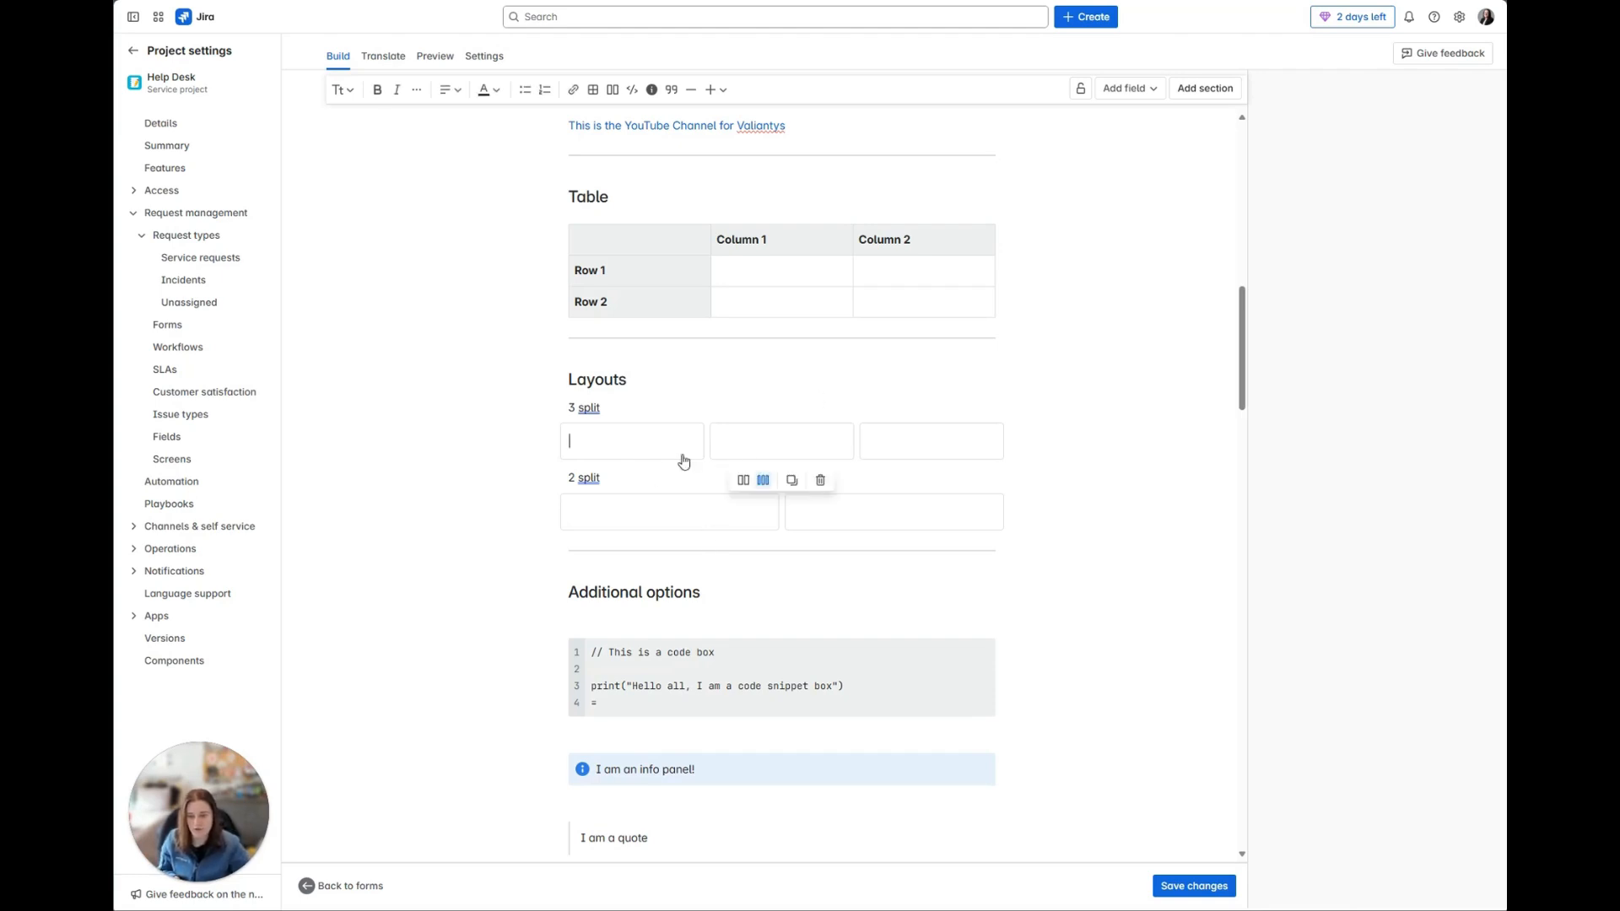
left_click(934, 460)
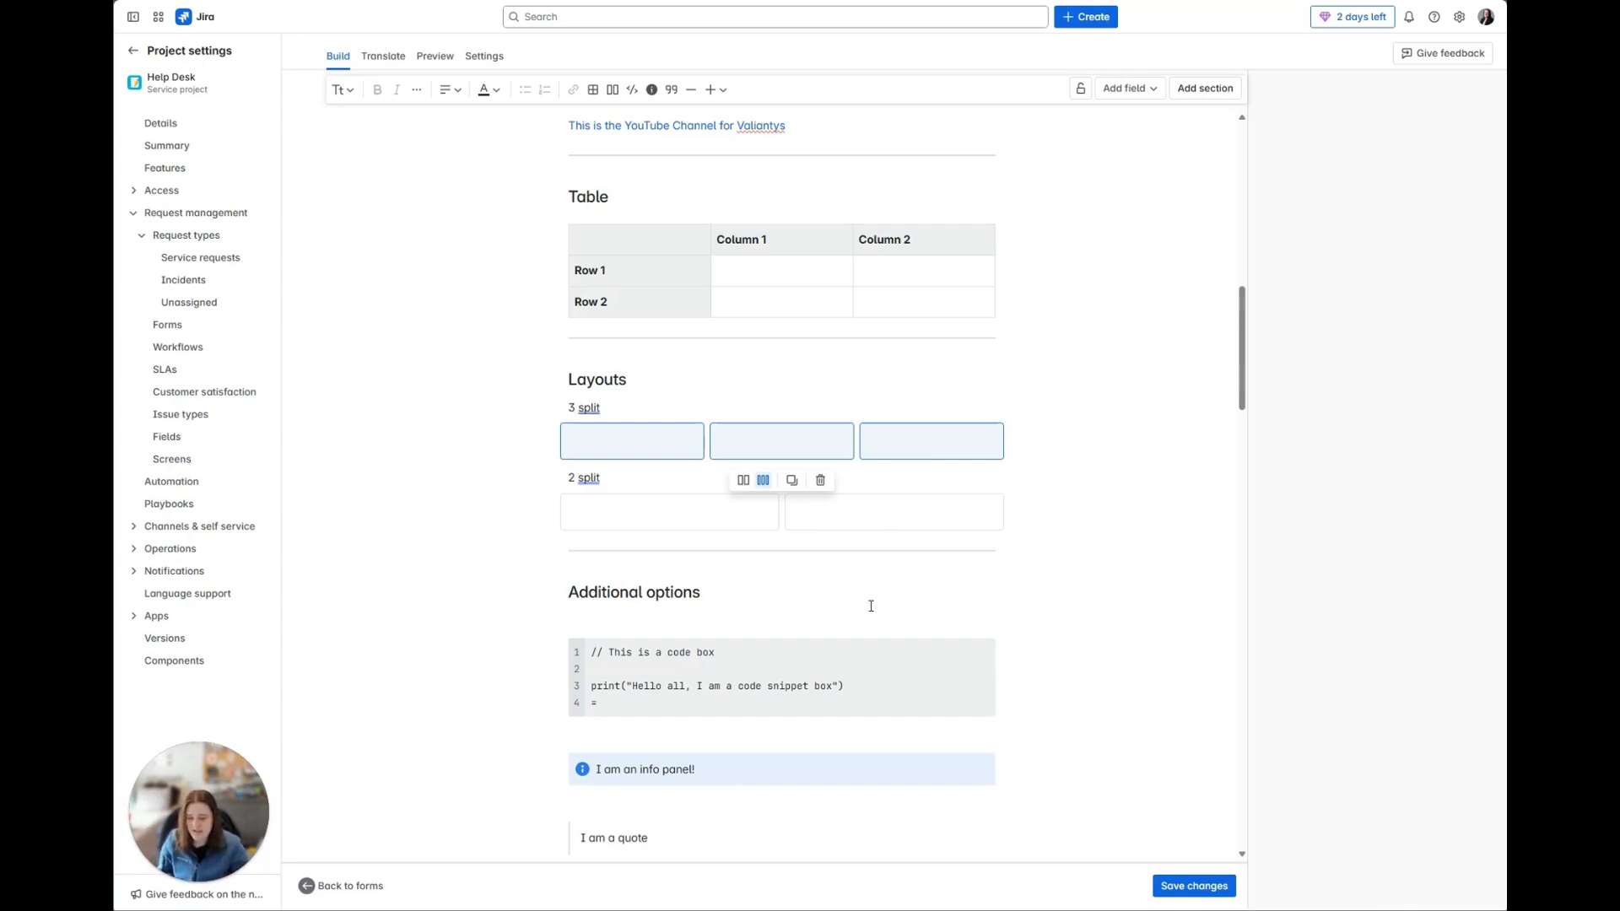
Step: Browse the language choices for the code box under Additional options, keeping Python
scroll(869, 604, "down", 3)
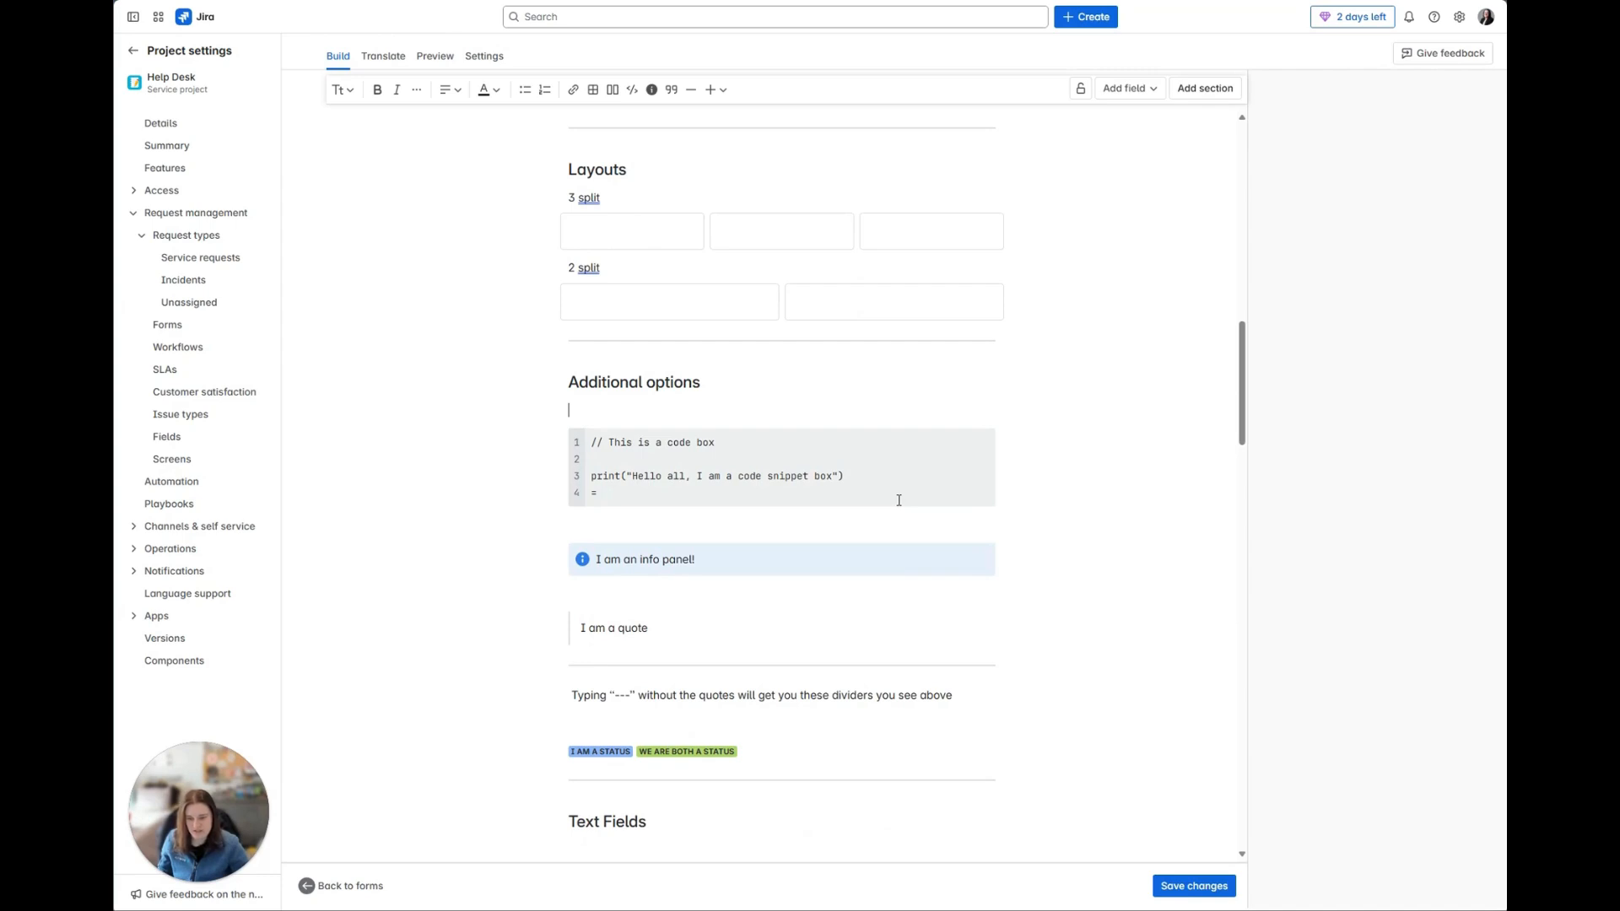
left_click(792, 501)
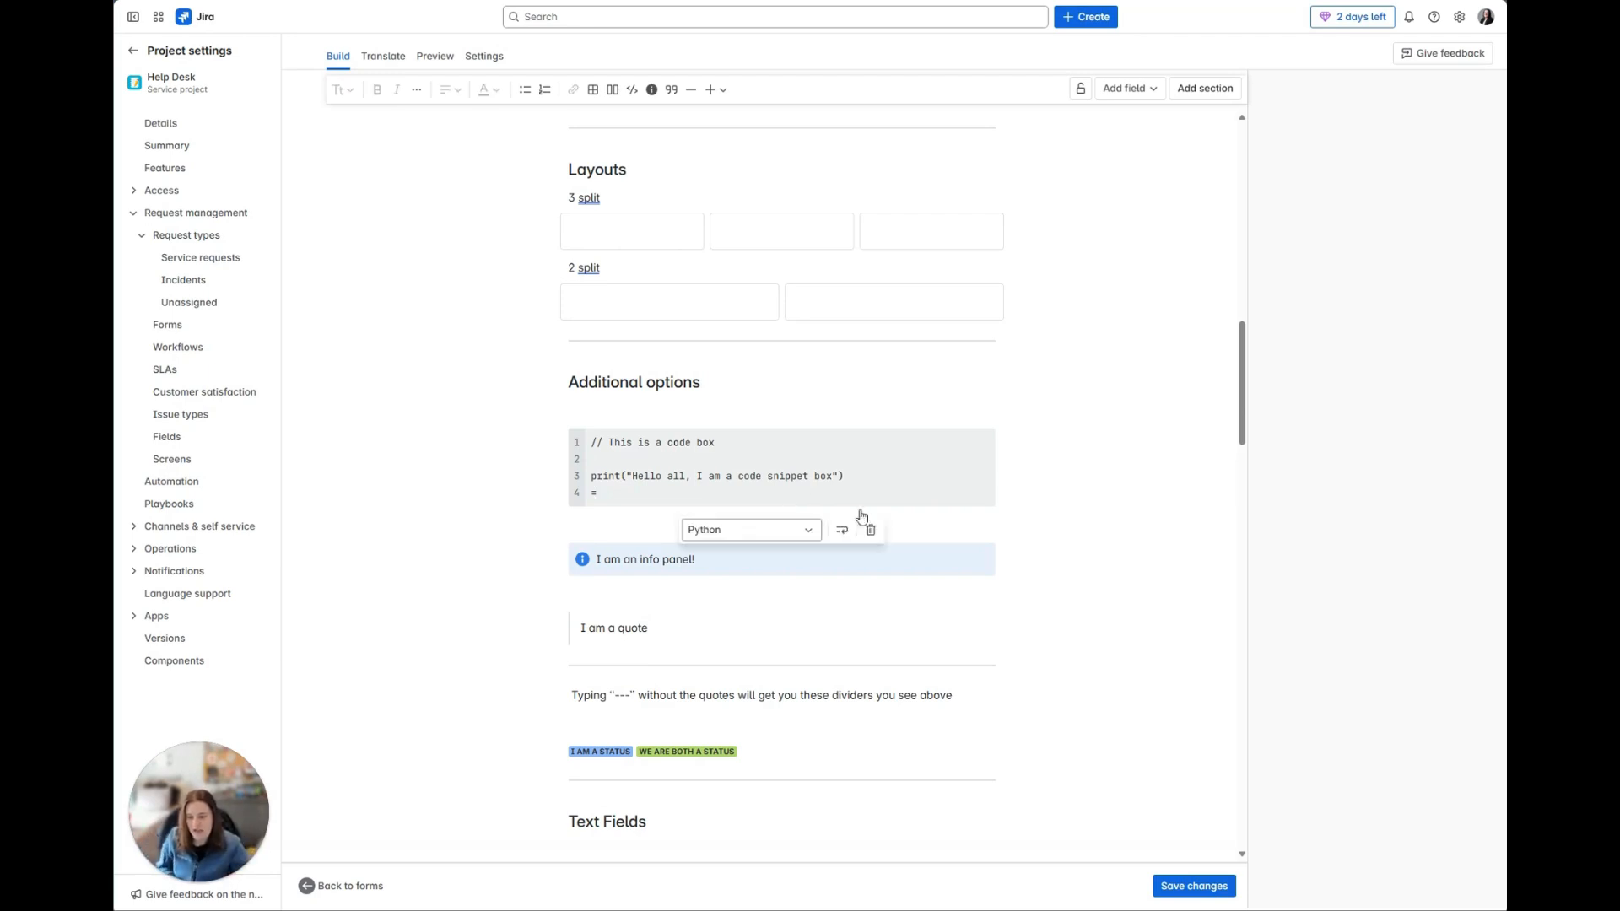
left_click(810, 531)
scroll(763, 424, "down", 4)
scroll(763, 425, "down", 2)
left_click(1037, 474)
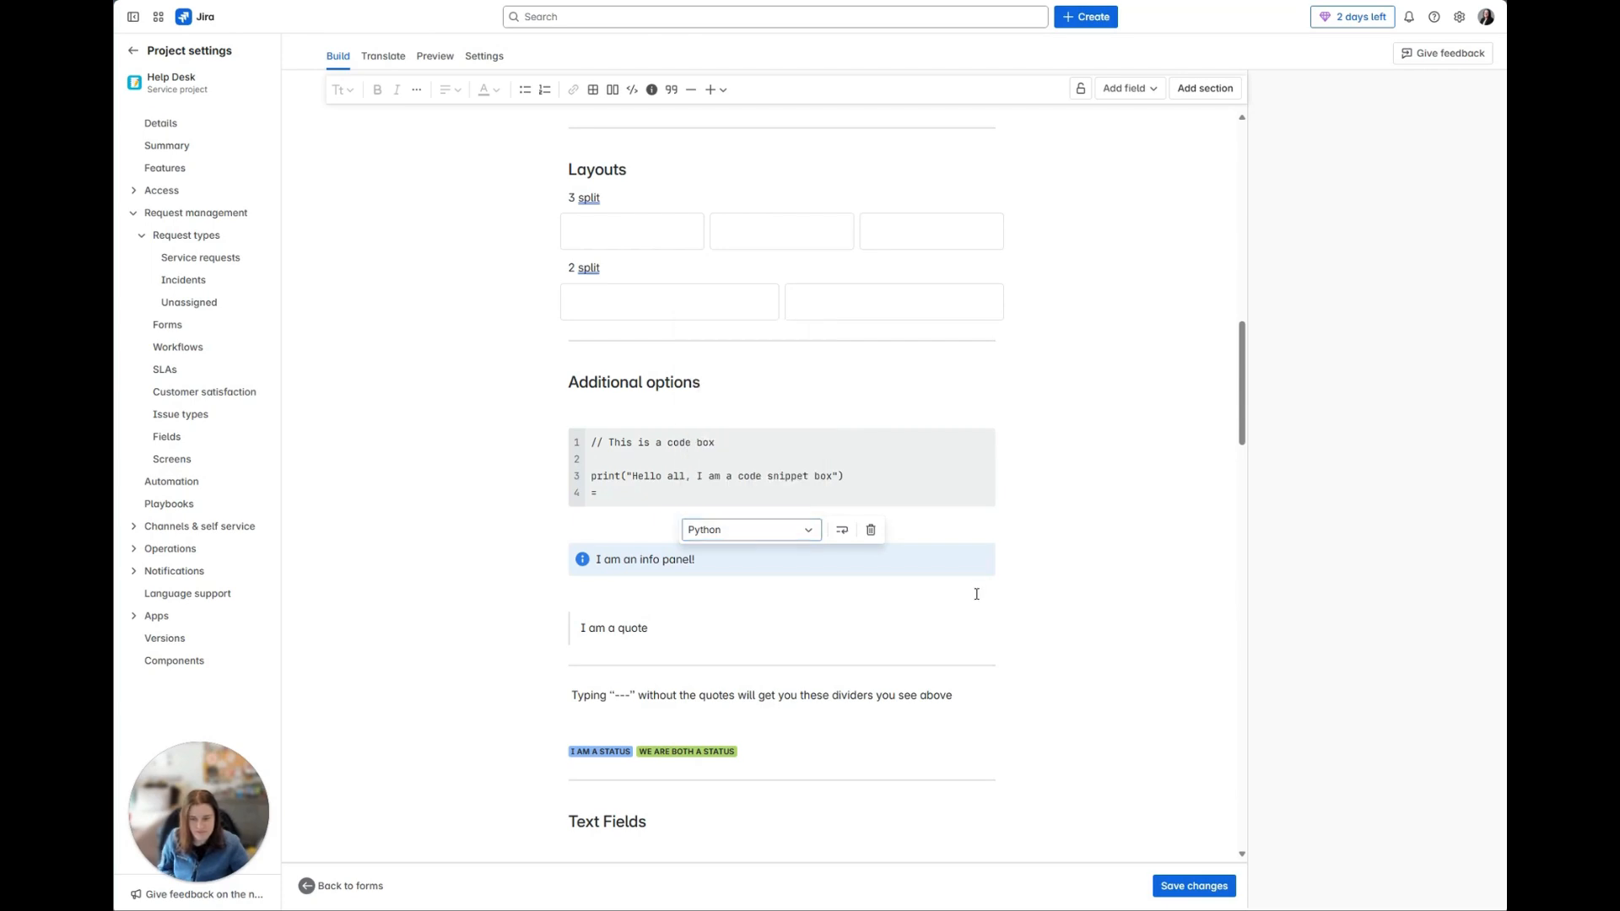
Step: Try the error, warning and success styles on the info panel under Additional options, ending on the info style
left_click(970, 521)
left_click(815, 564)
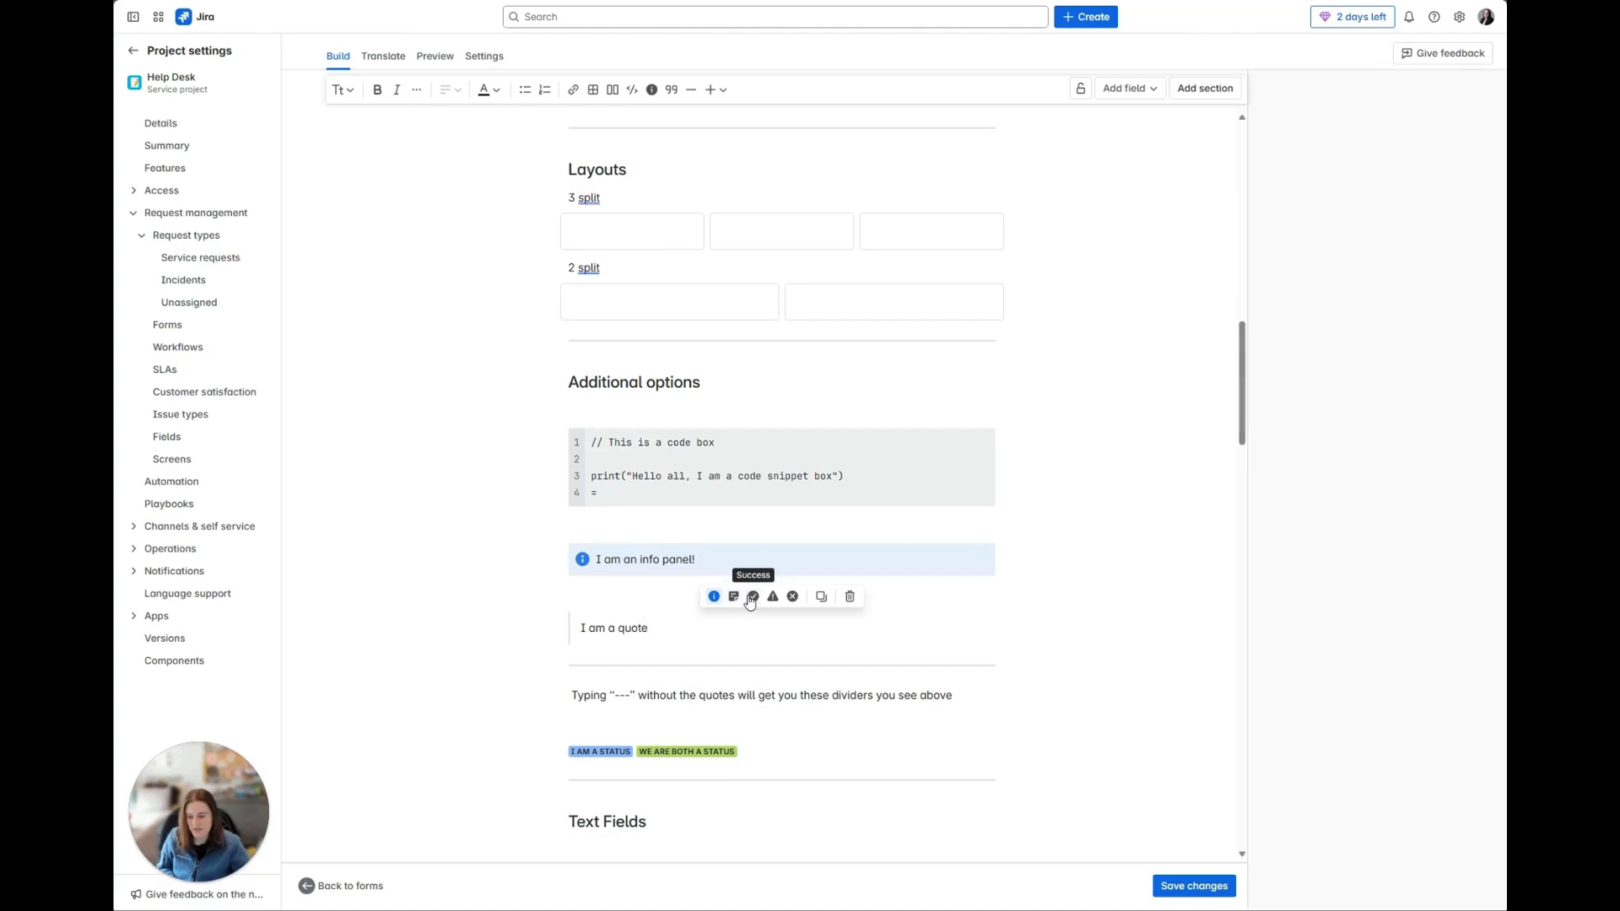
left_click(793, 597)
left_click(773, 597)
left_click(756, 599)
left_click(716, 599)
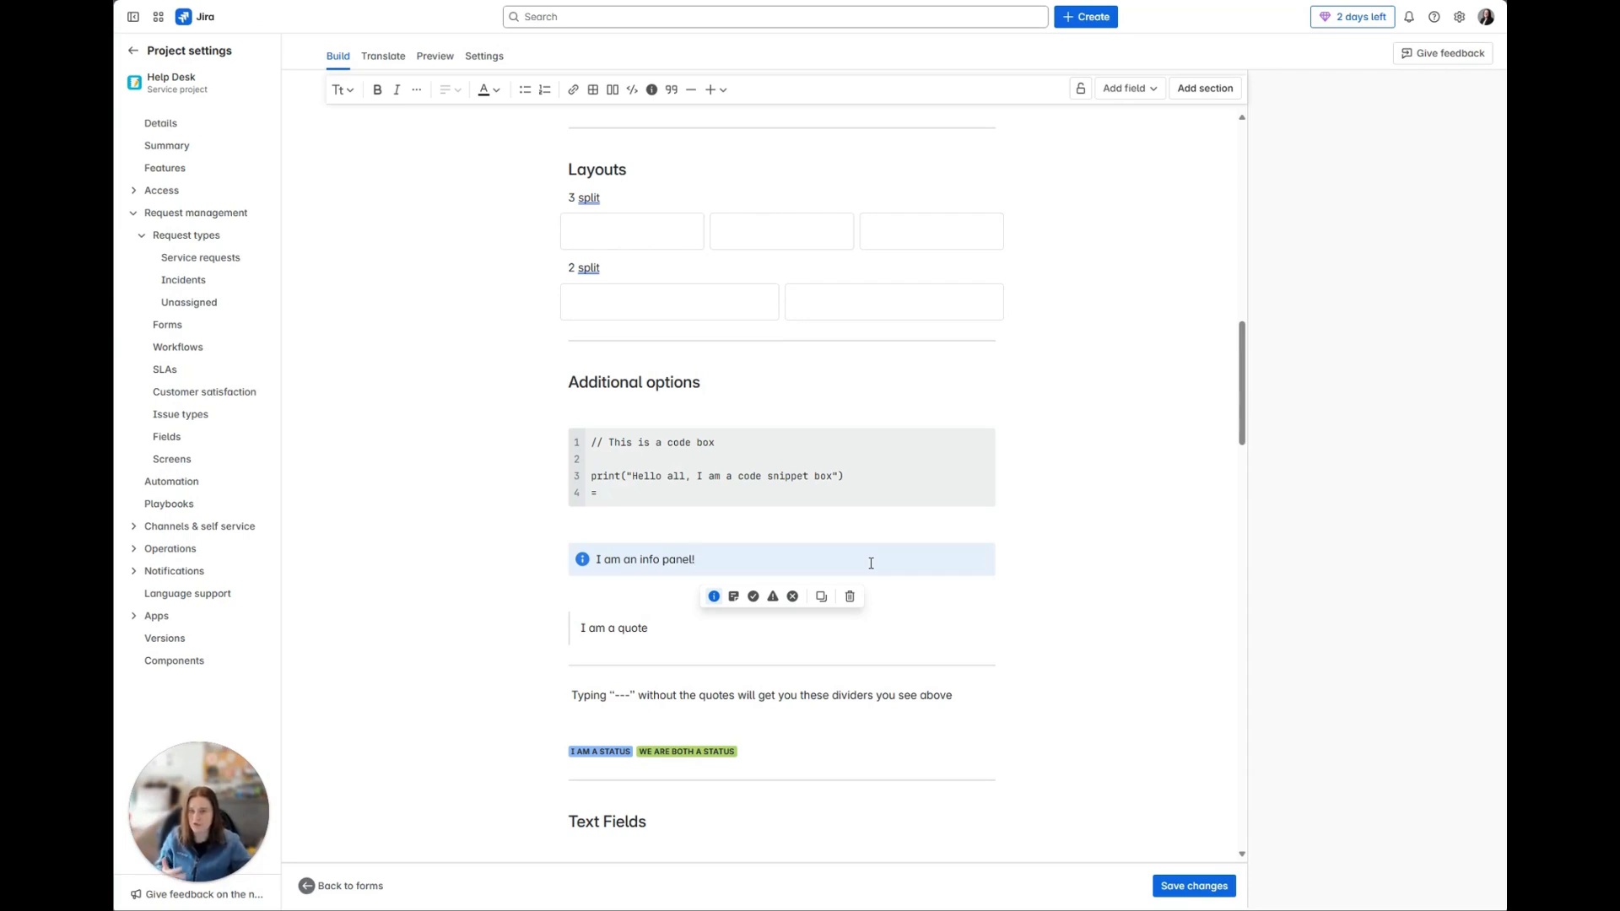
Step: Examine the sample quote and the divider lines with their typing hint under Additional options
left_click(666, 626)
scroll(672, 629, "down", 1)
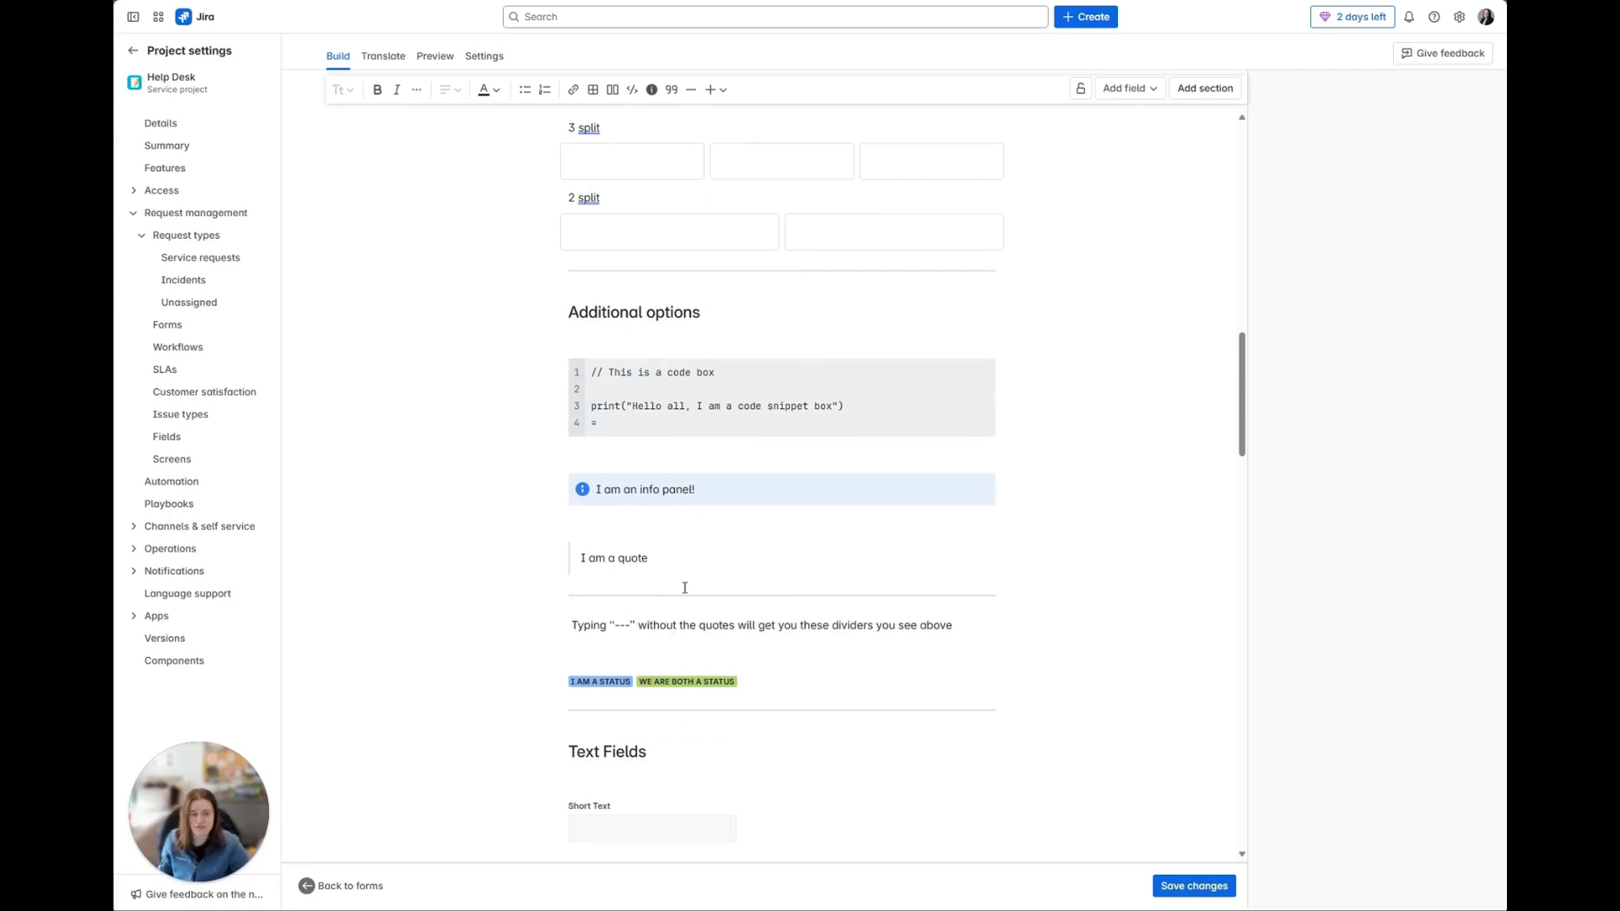
left_click_drag(651, 558, 571, 557)
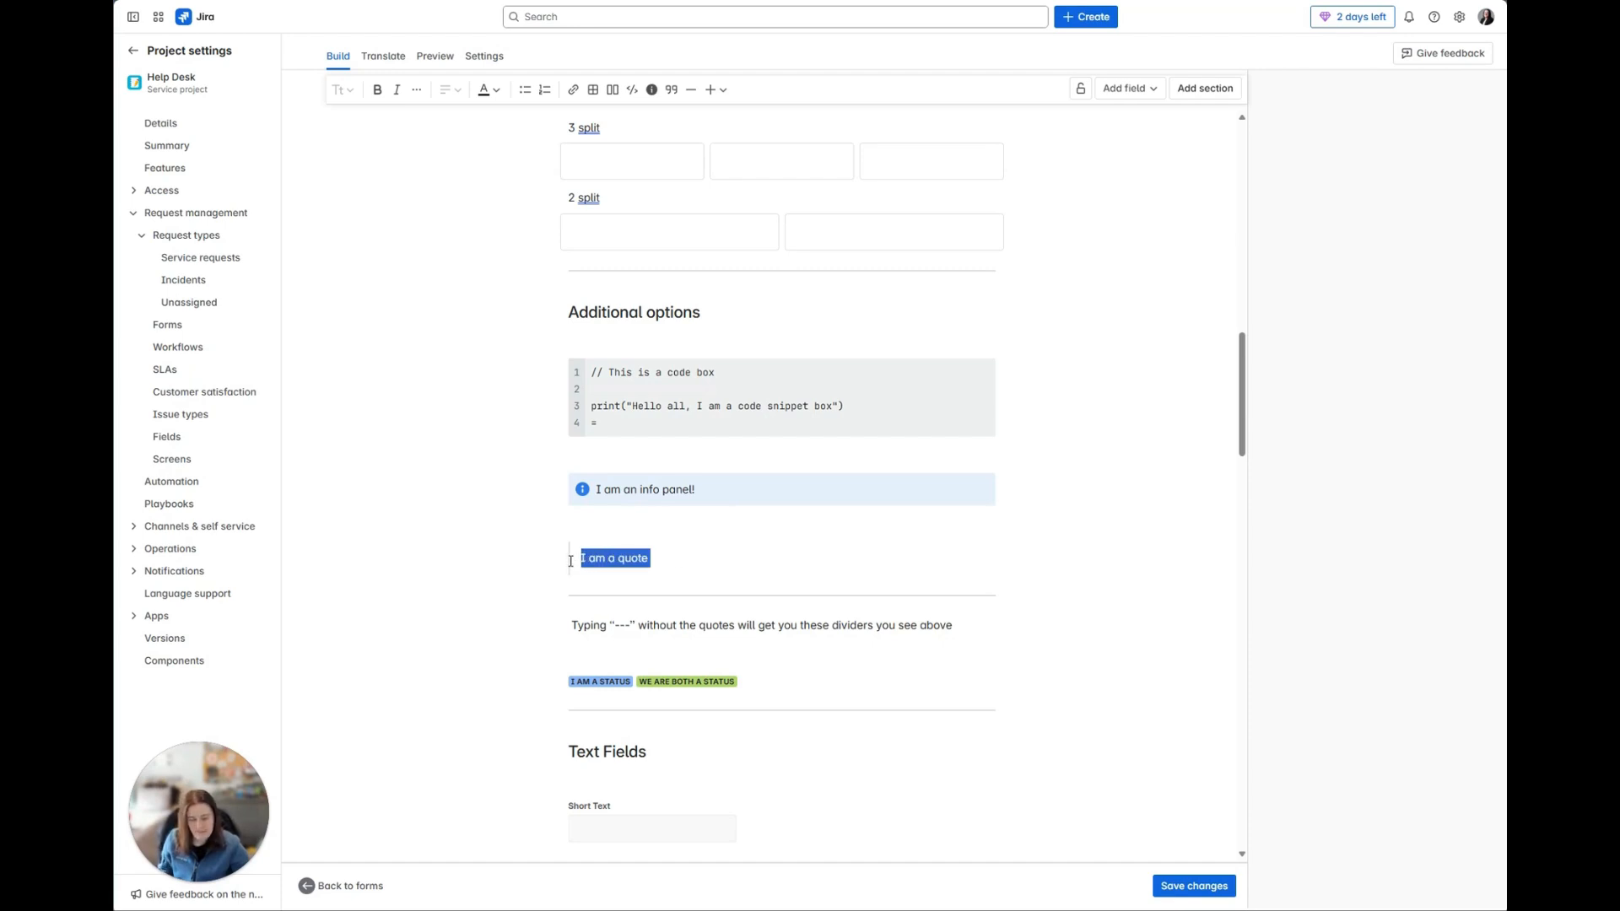
left_click(946, 669)
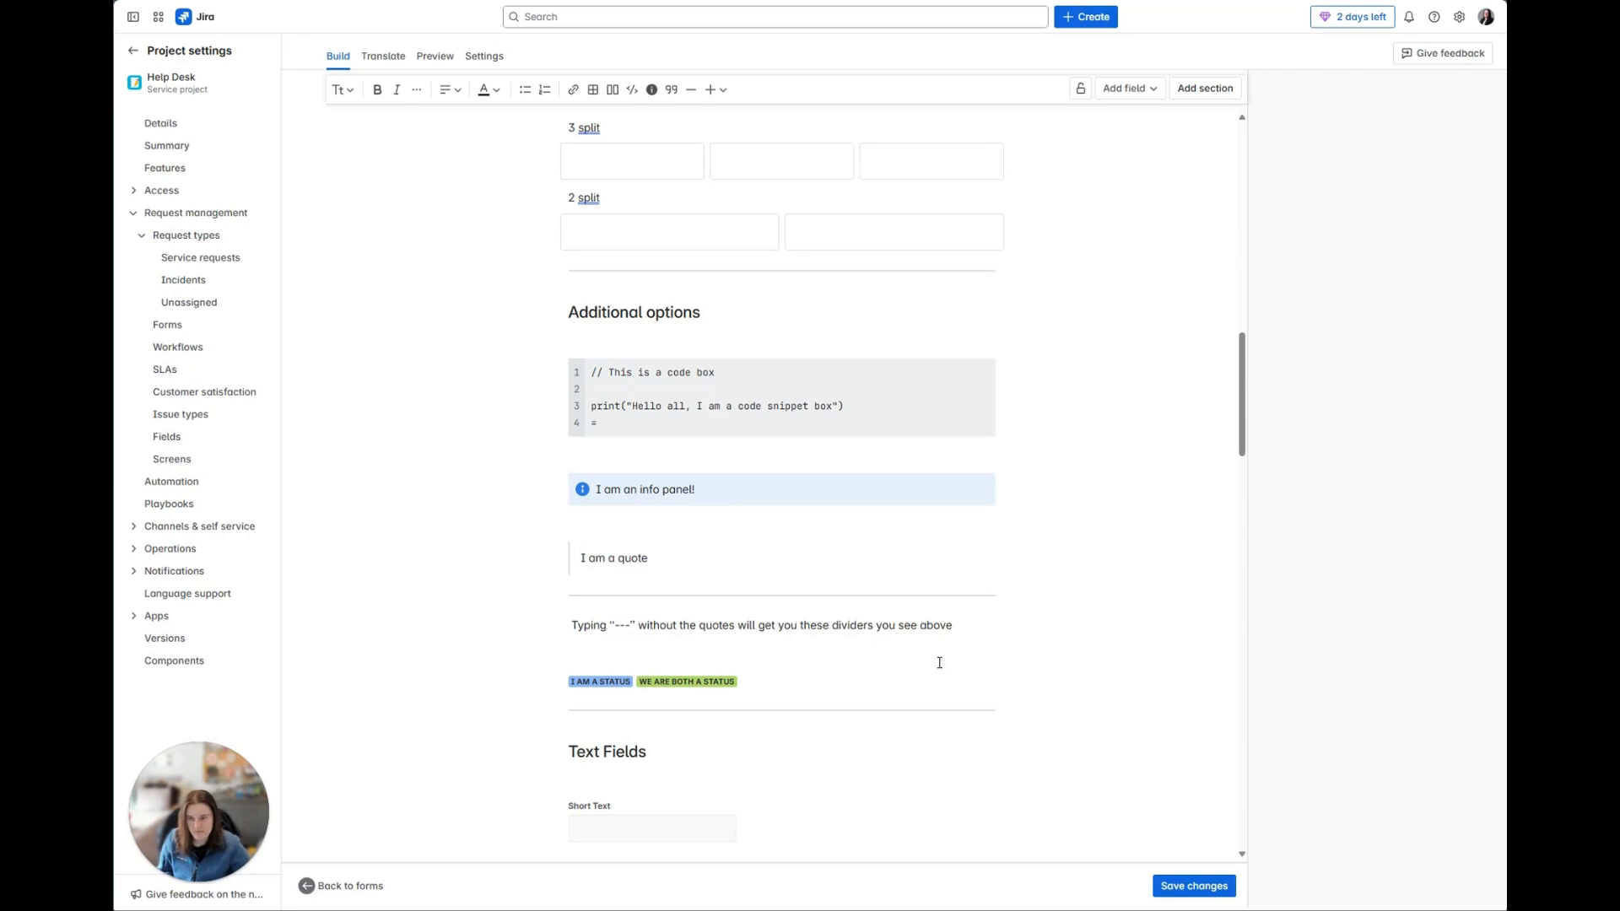
left_click(686, 278)
left_click(913, 313)
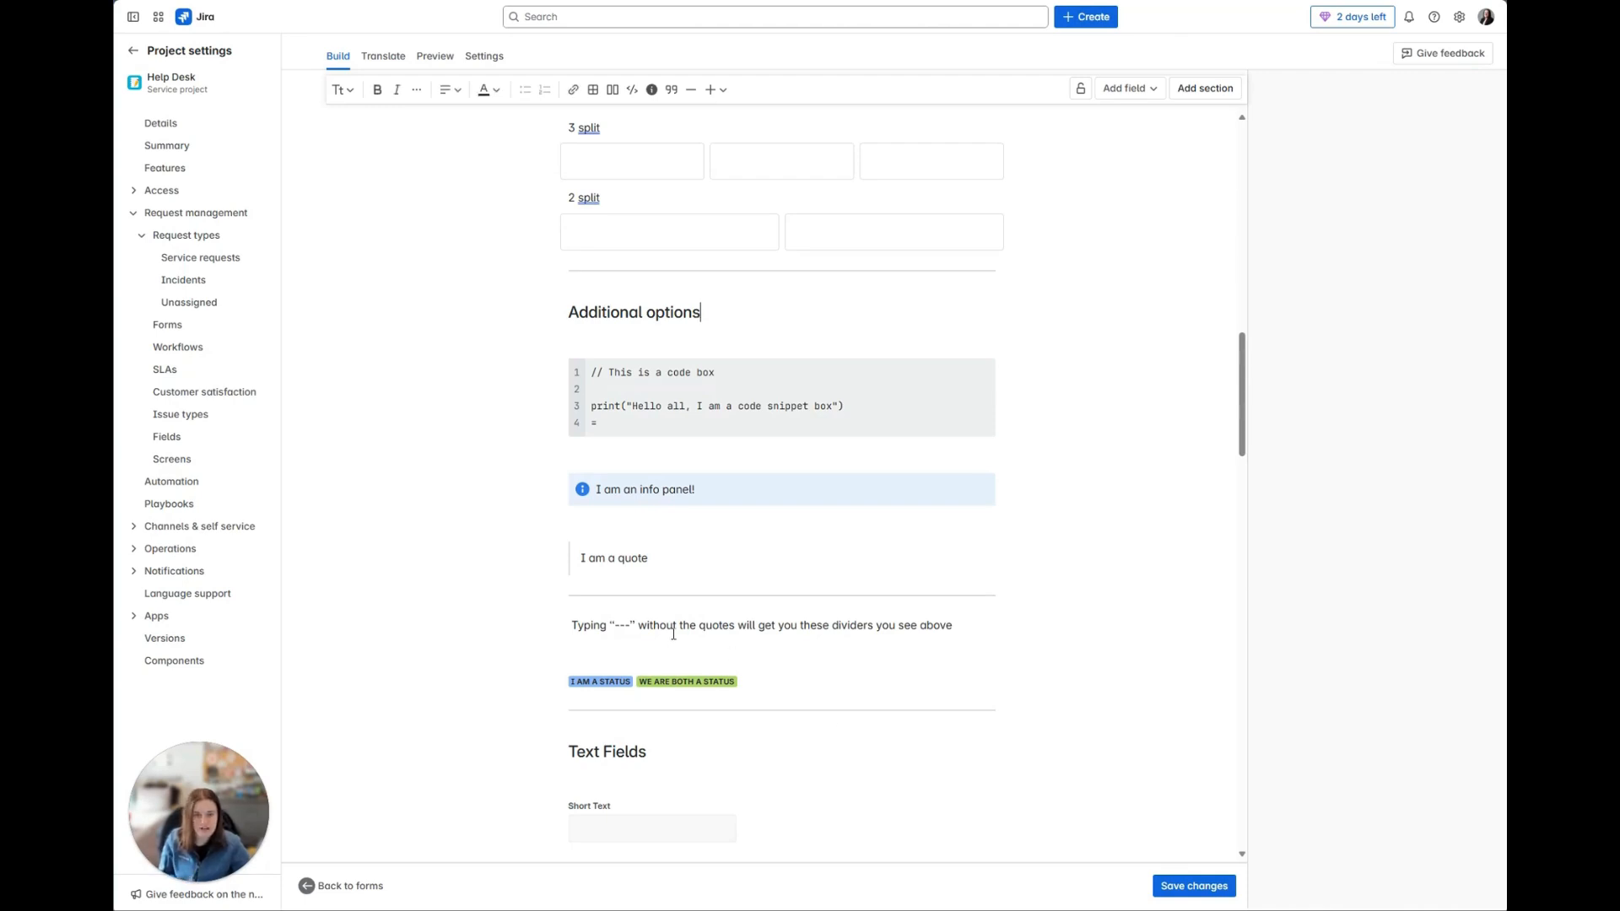
left_click(973, 632)
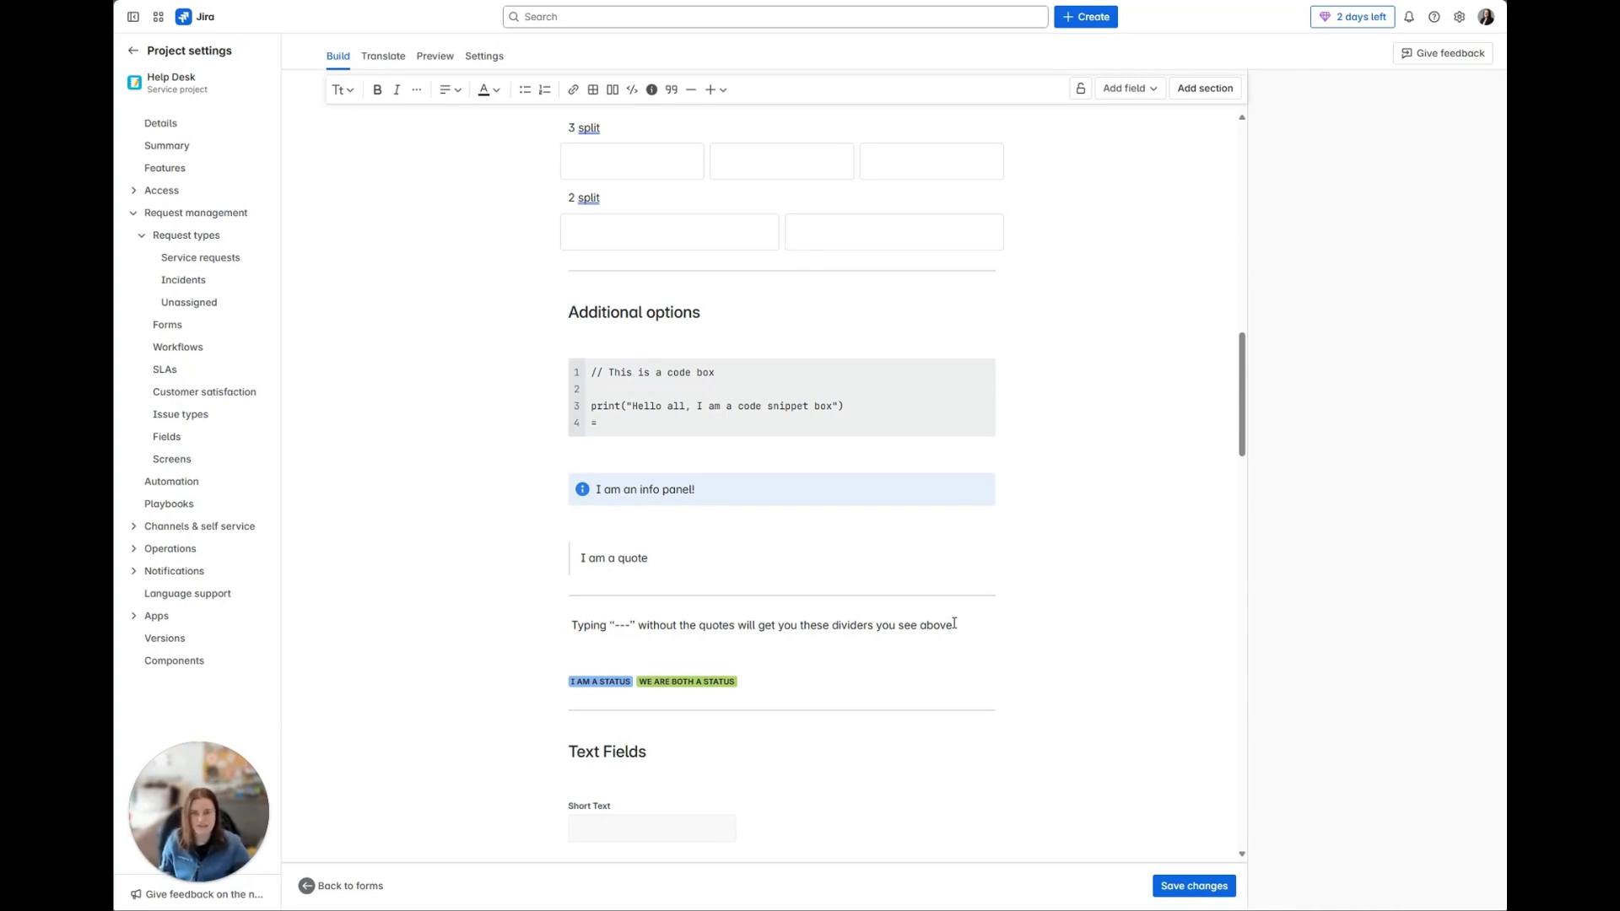
Step: Try green and a text edit on the "I AM A STATUS" label, ending with its original text and blue color
scroll(794, 659, "down", 3)
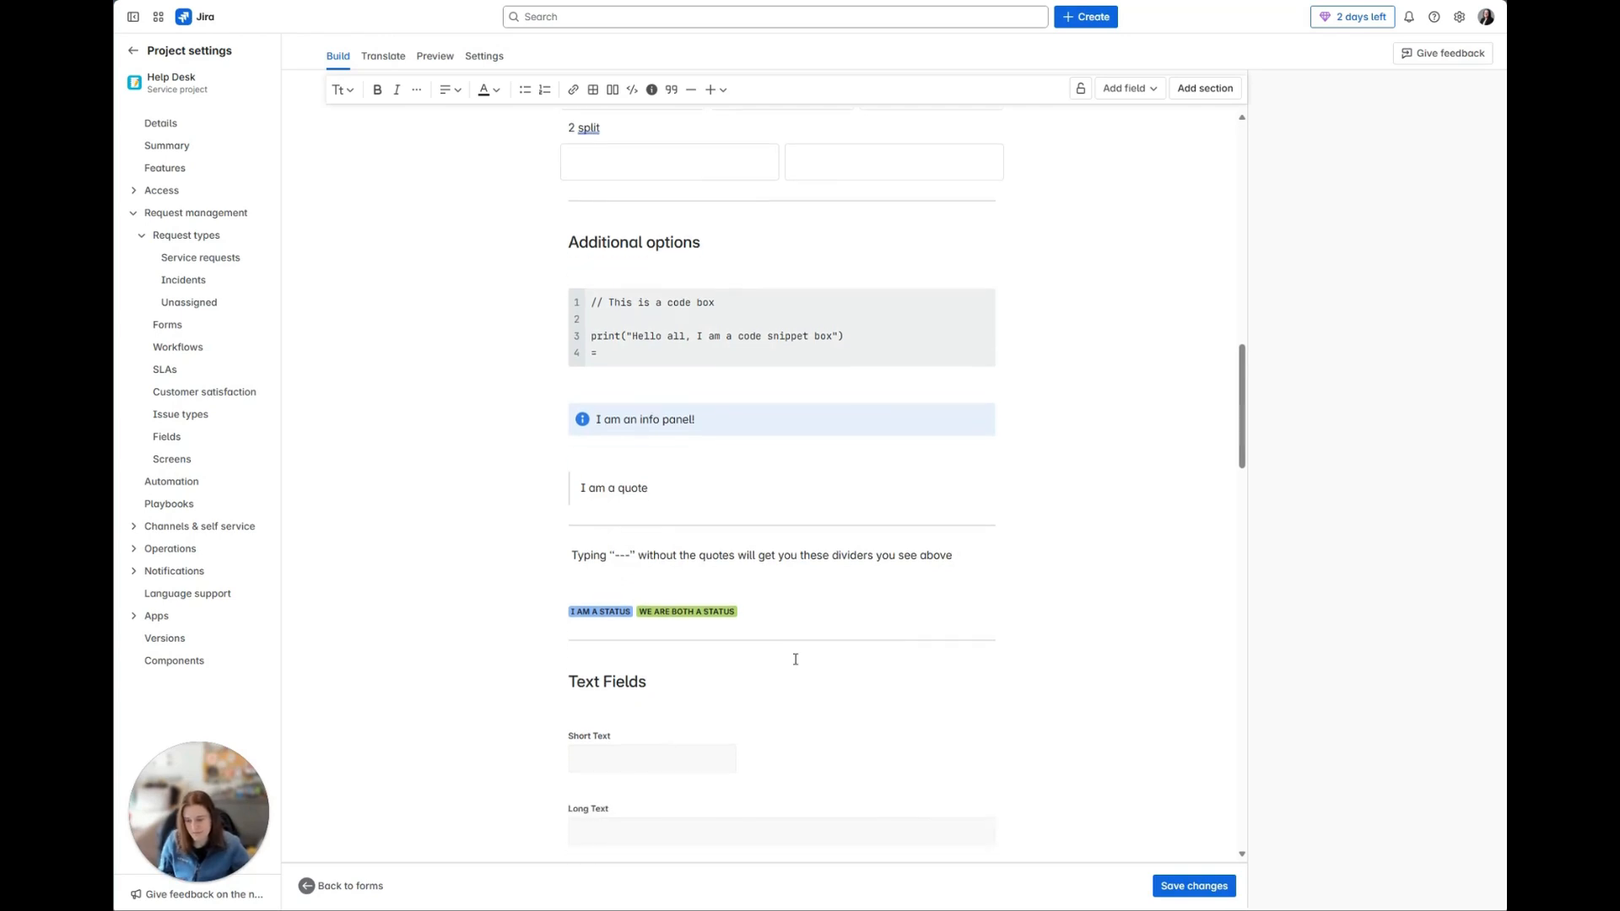
left_click(596, 474)
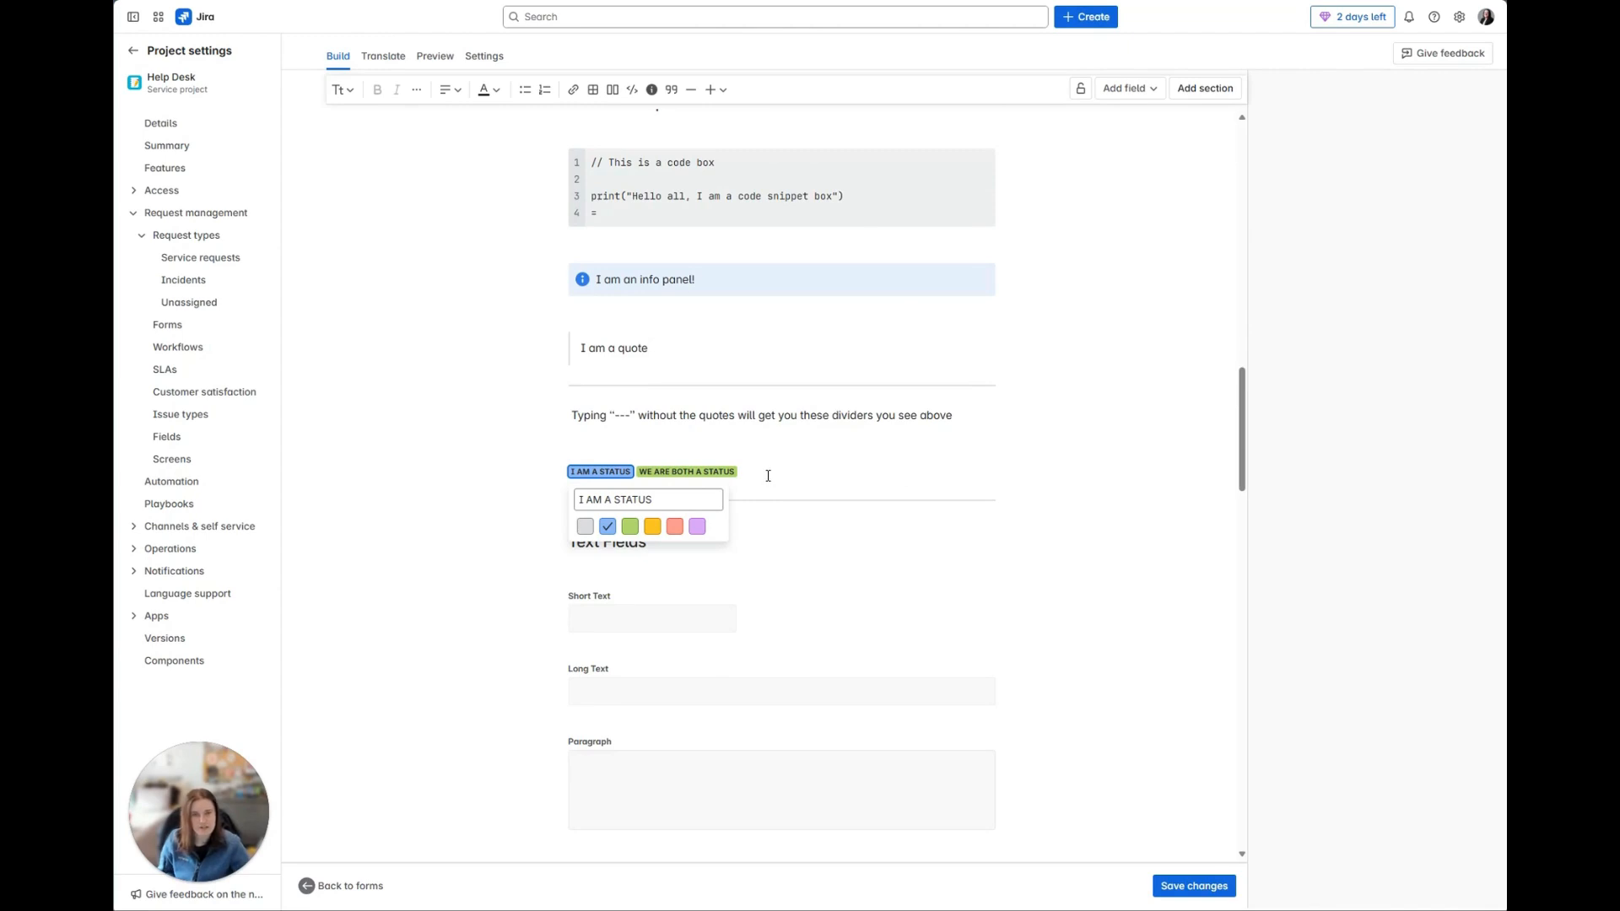
left_click(629, 526)
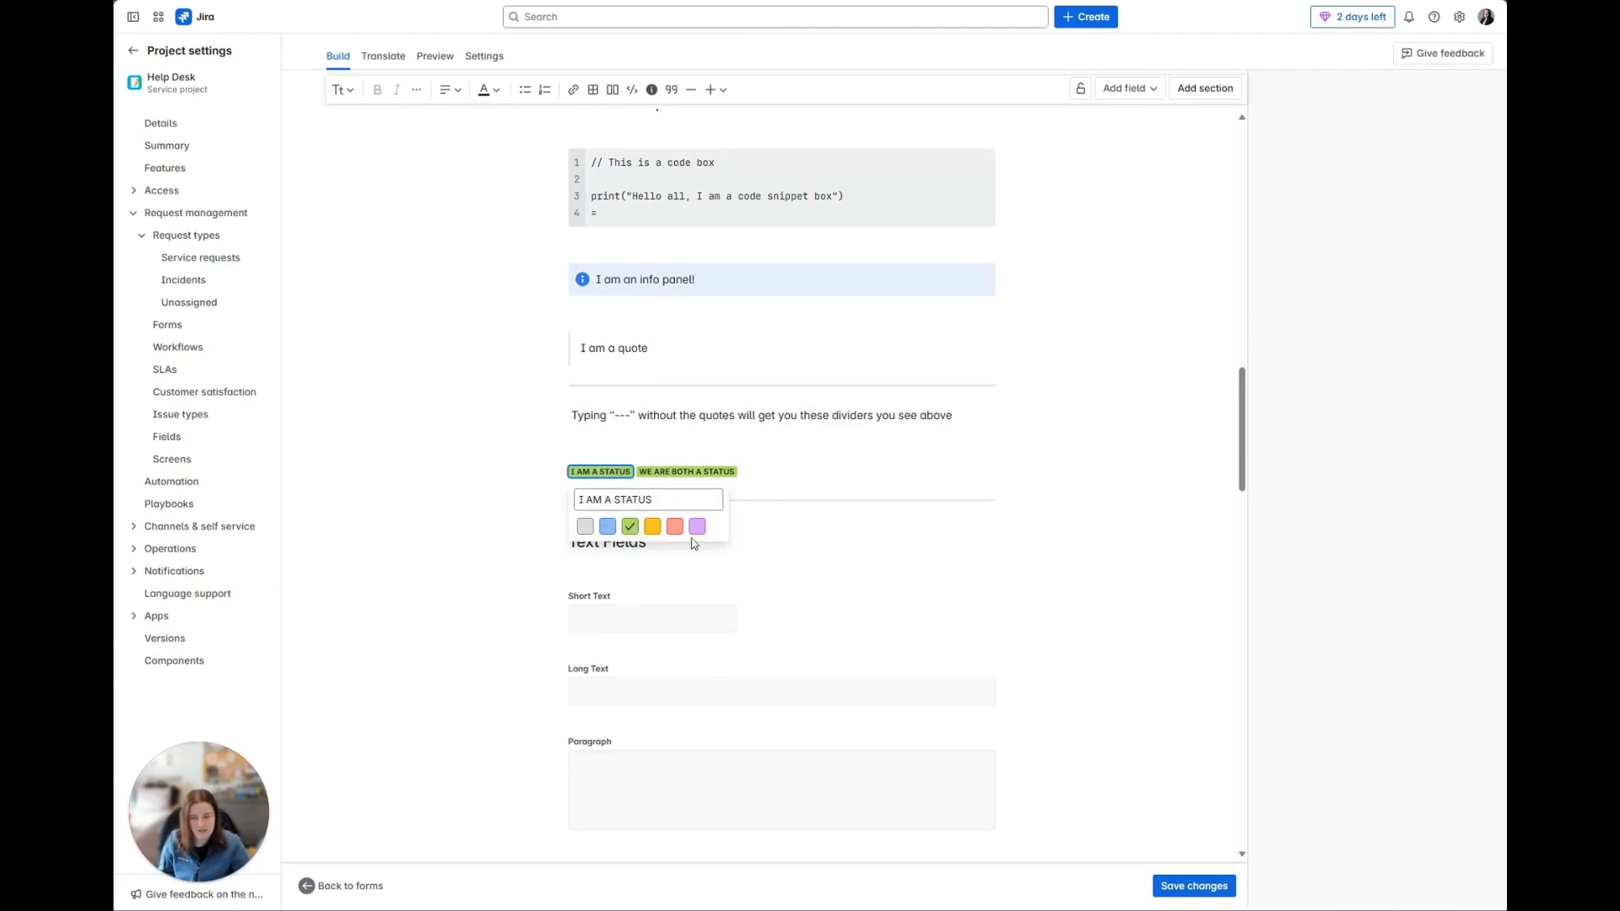
left_click(626, 499)
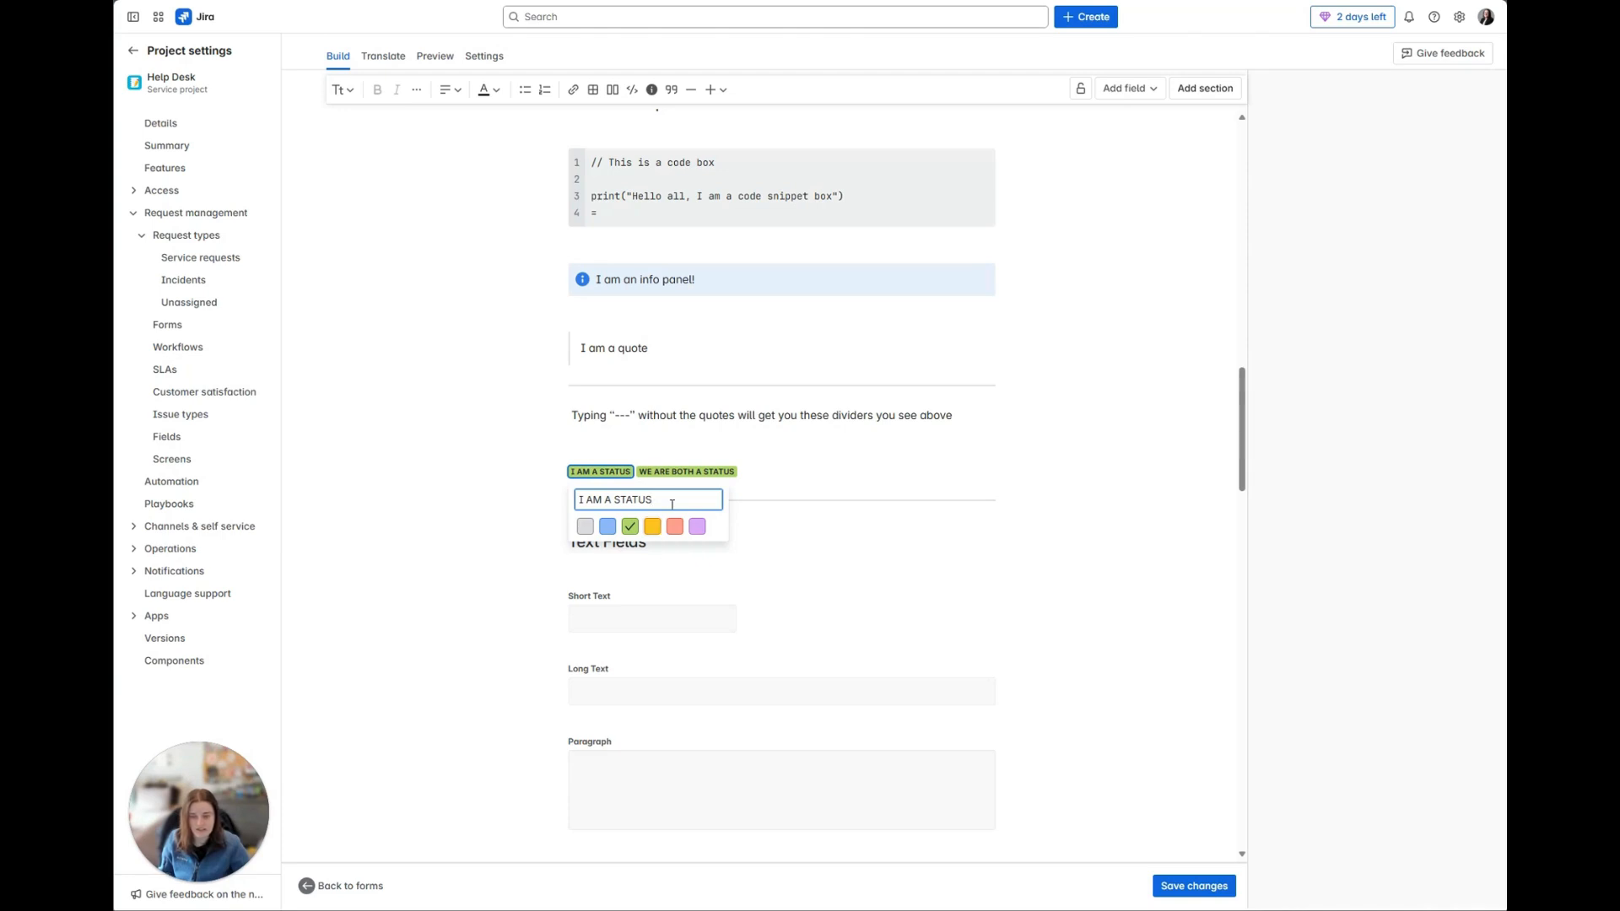
type("FF")
key("BackSpace")
key("BackSpace")
left_click(608, 526)
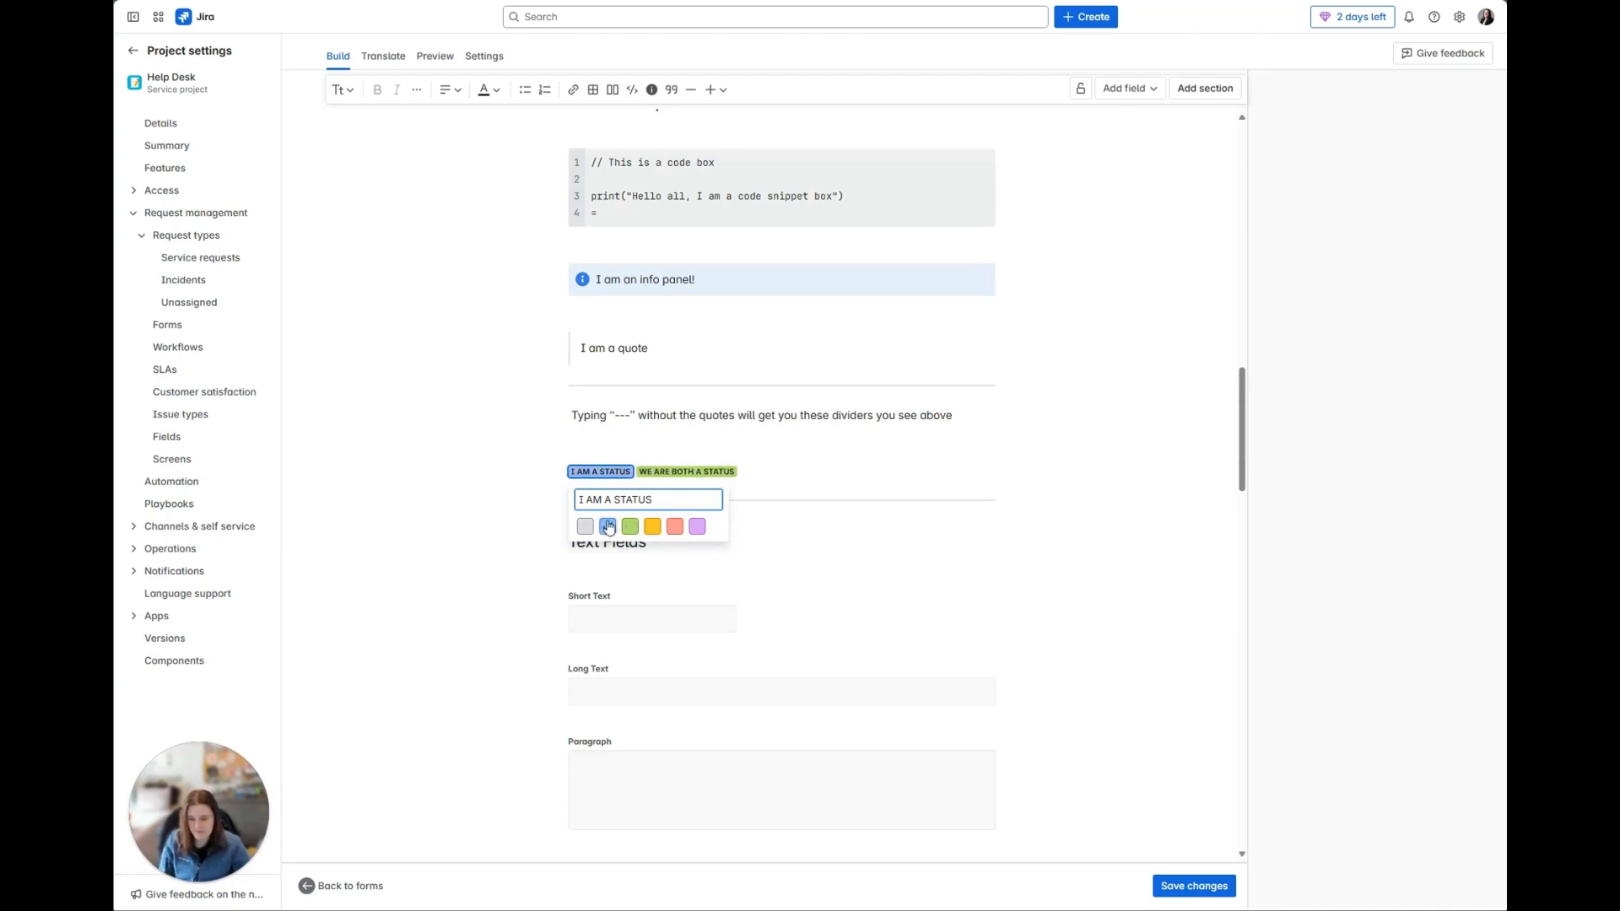
left_click(830, 561)
Step: View the form builder's heading styles, its additional text formatting choices and the insertable Status element
scroll(822, 590, "down", 3)
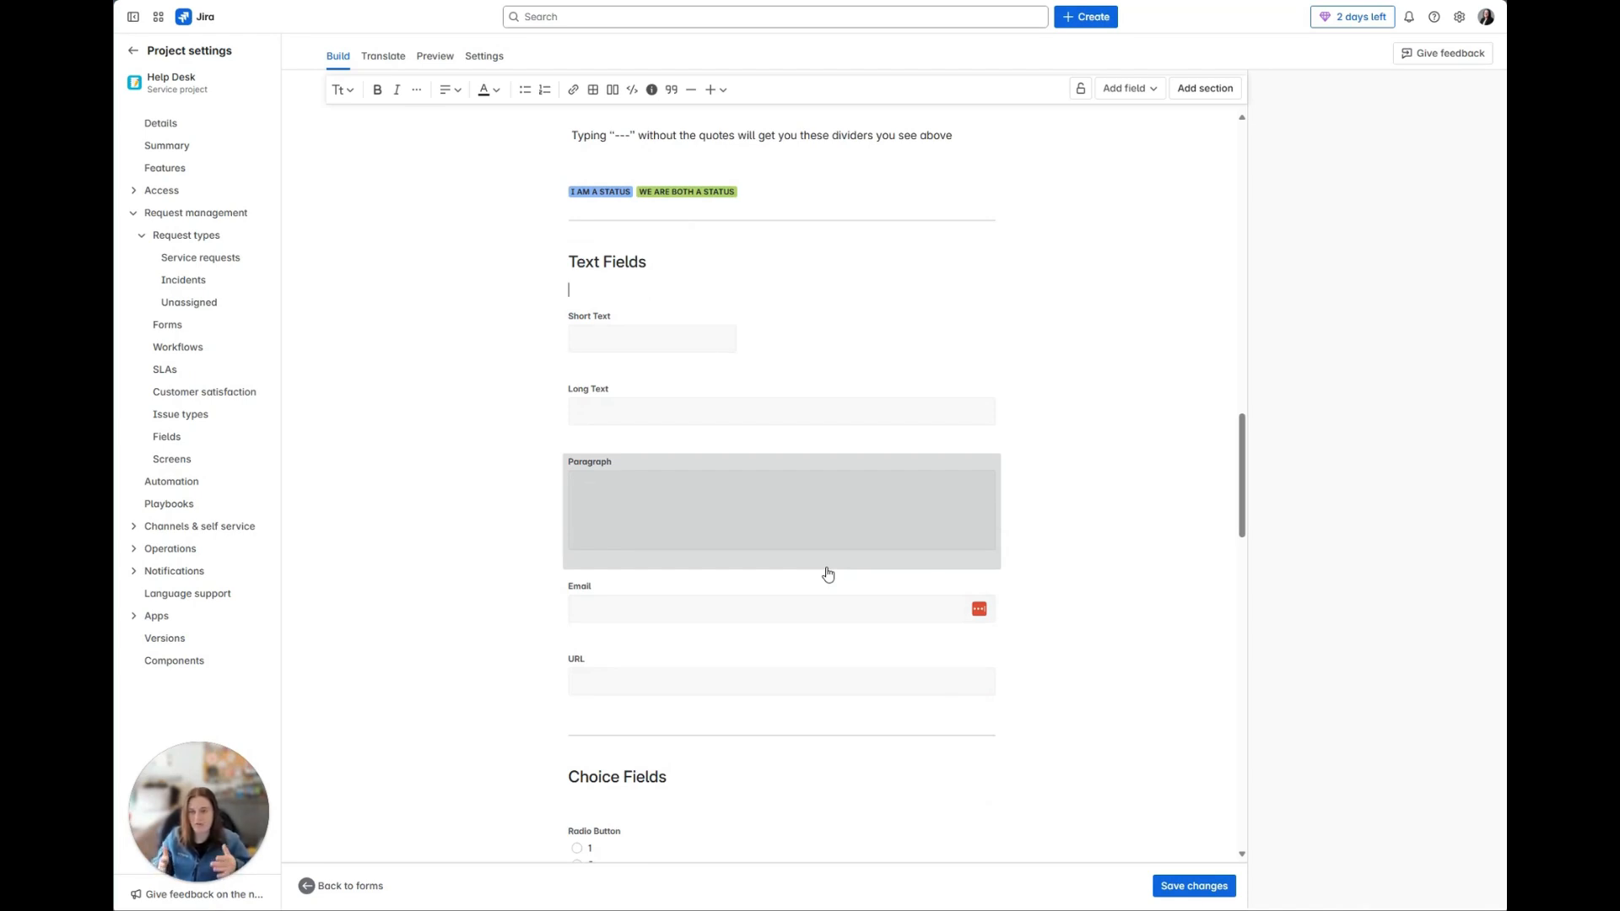
left_click(348, 92)
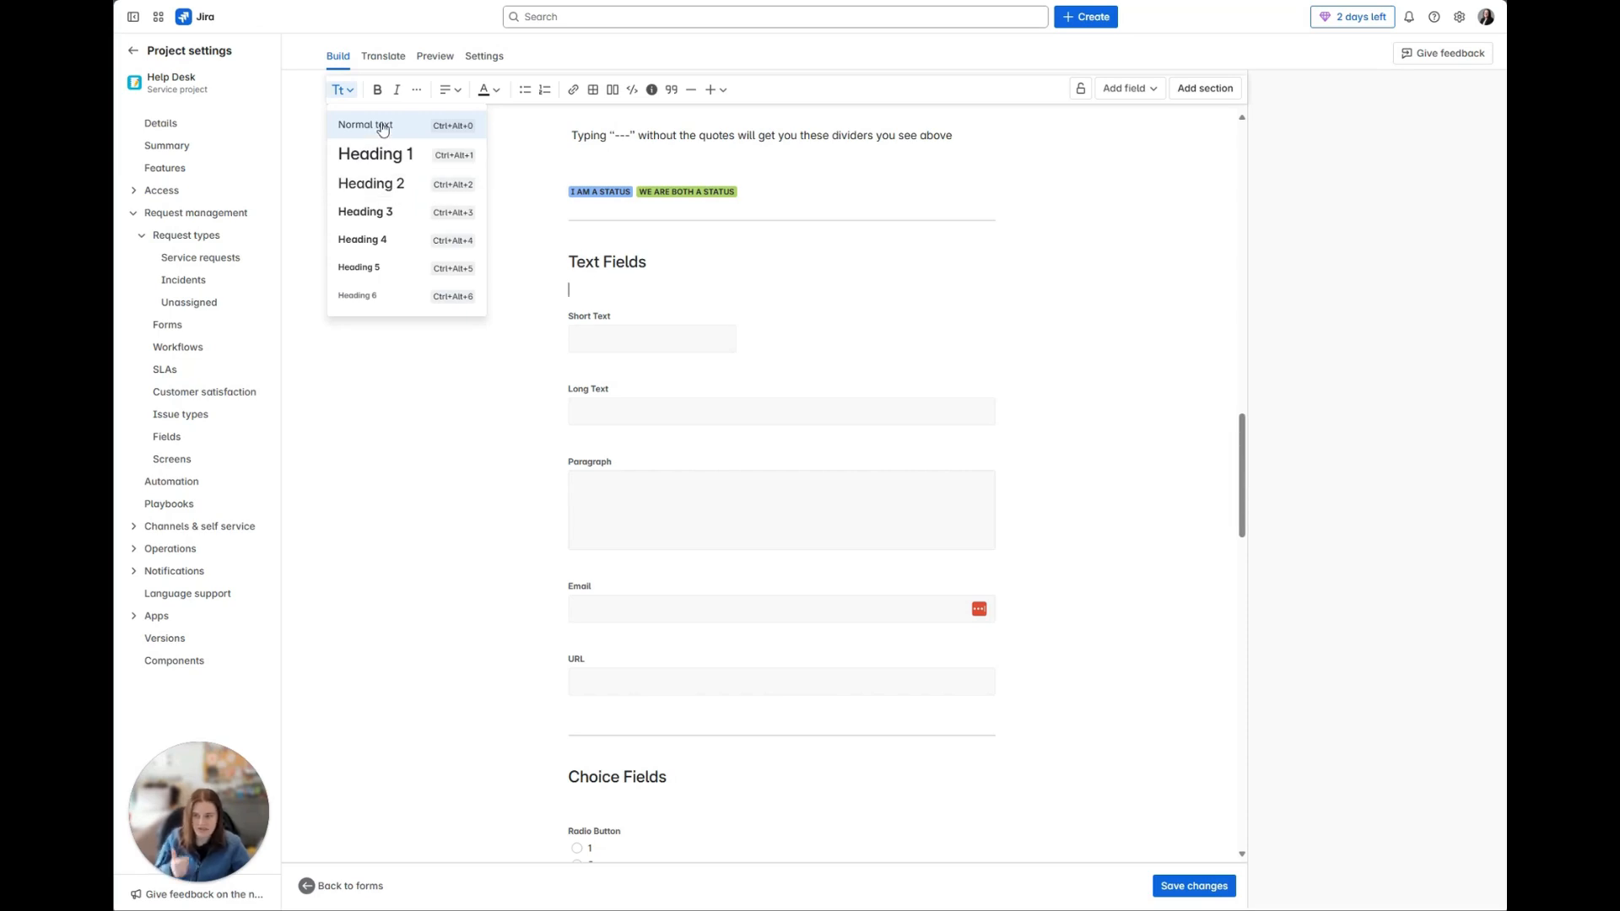
left_click(418, 91)
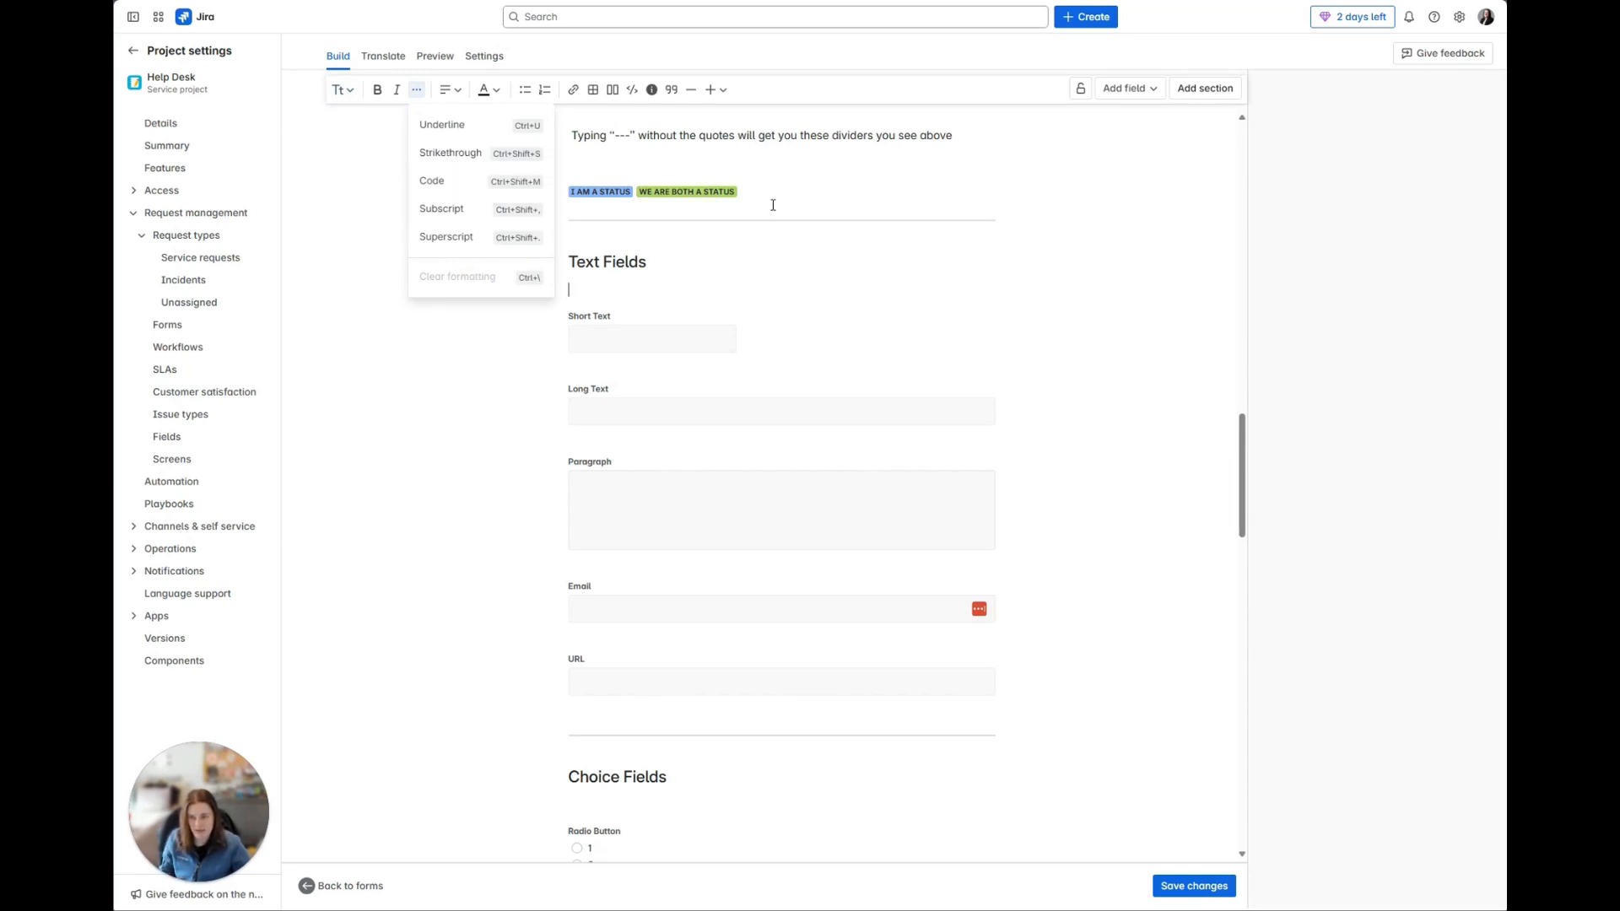
left_click(904, 179)
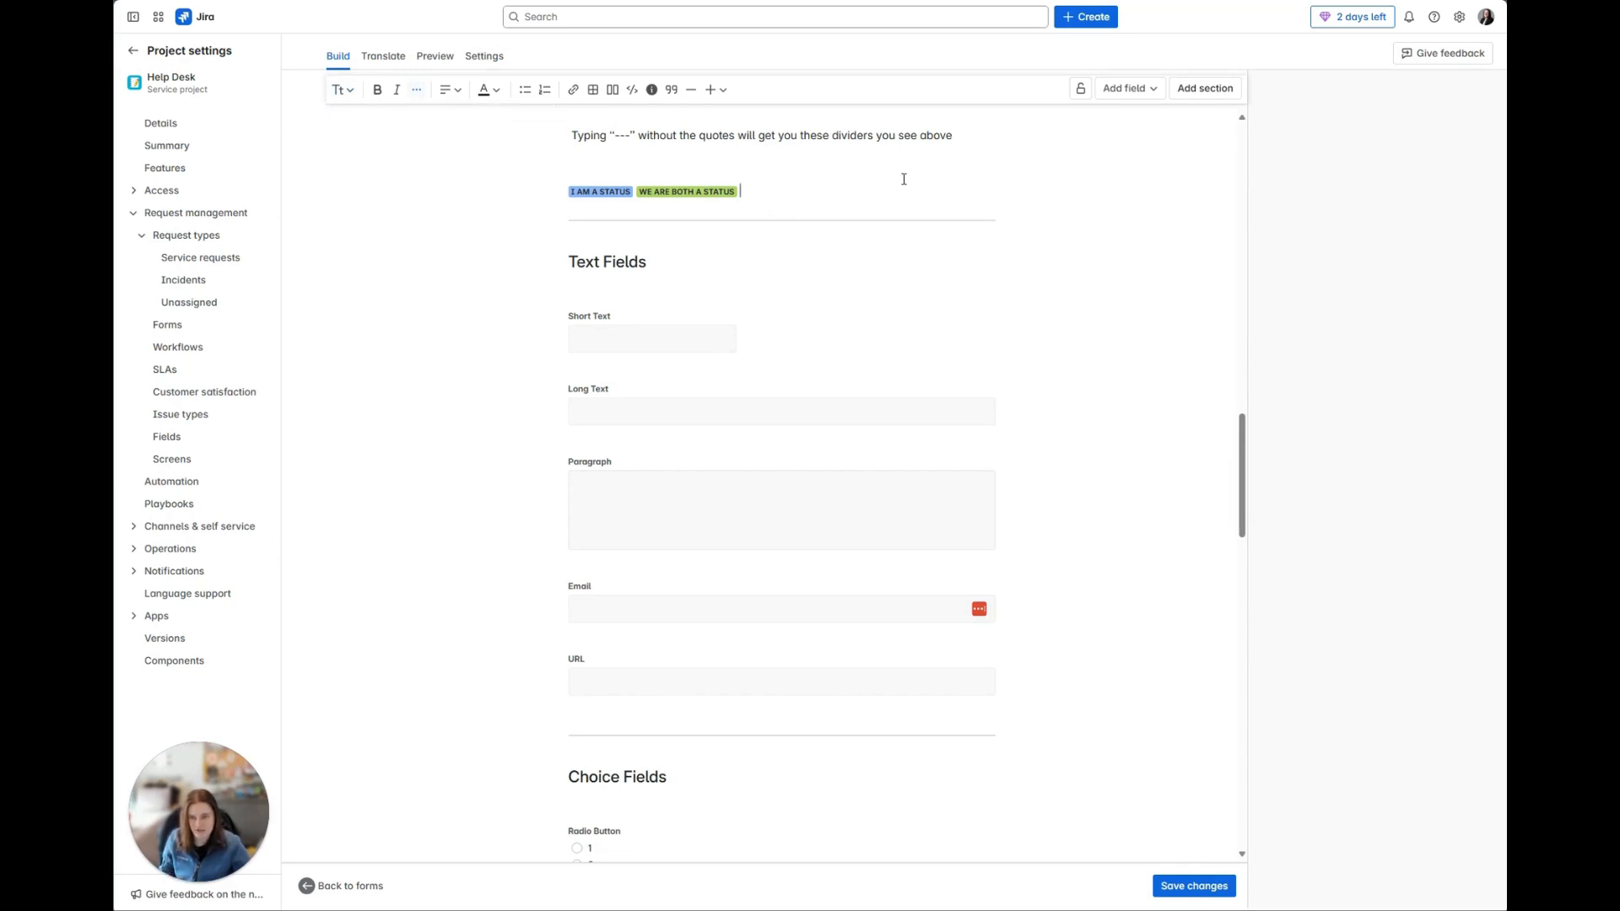
left_click(720, 93)
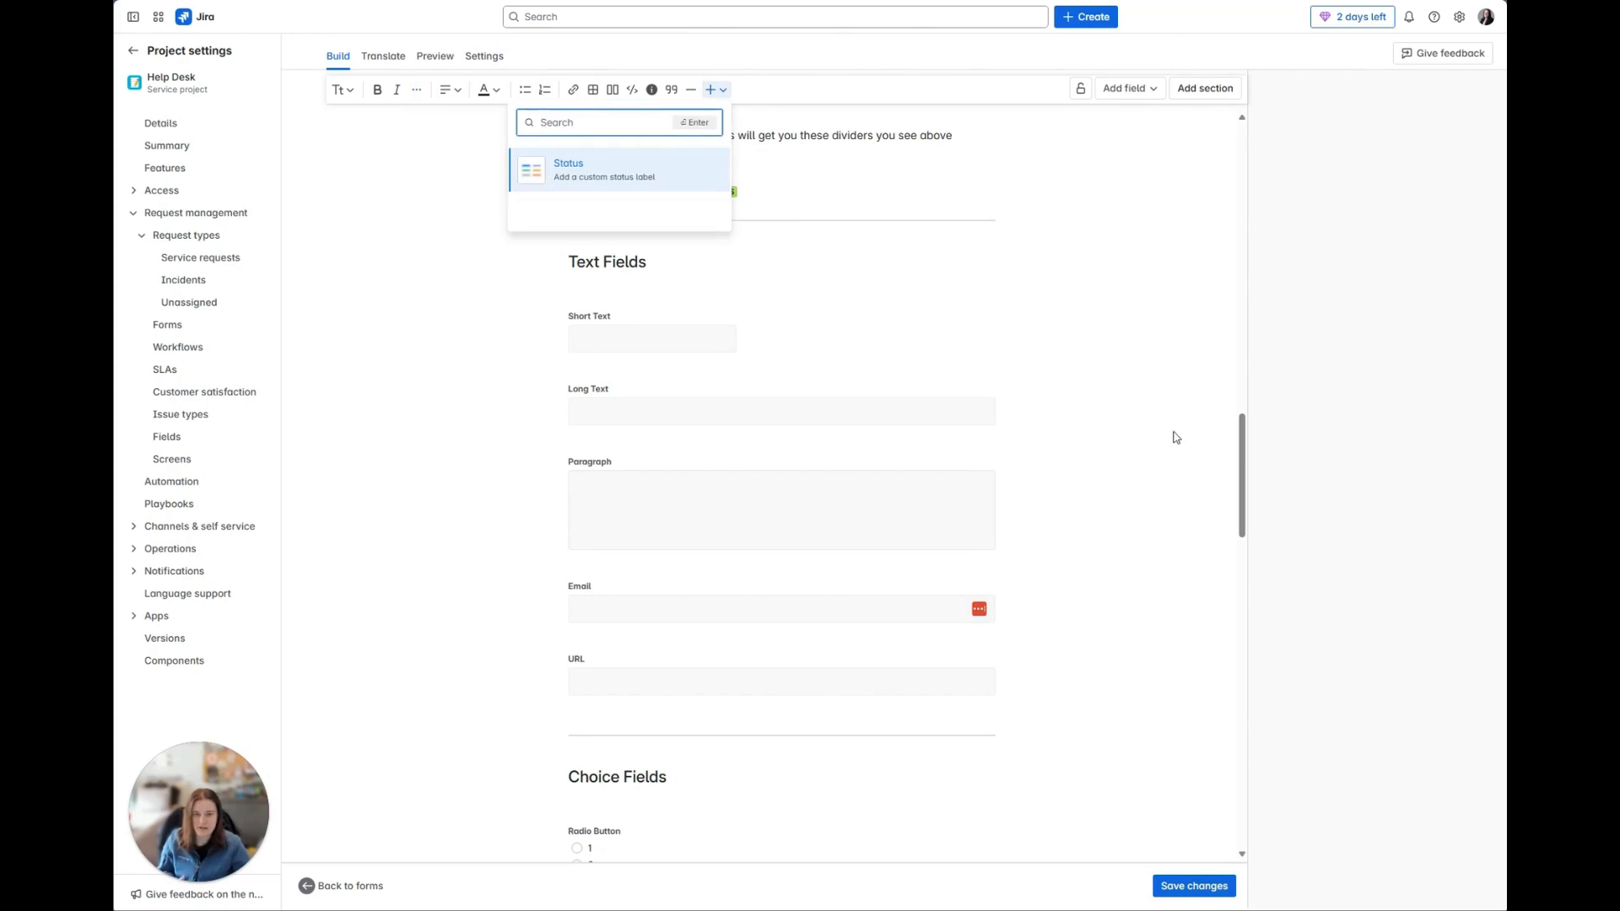
left_click(860, 262)
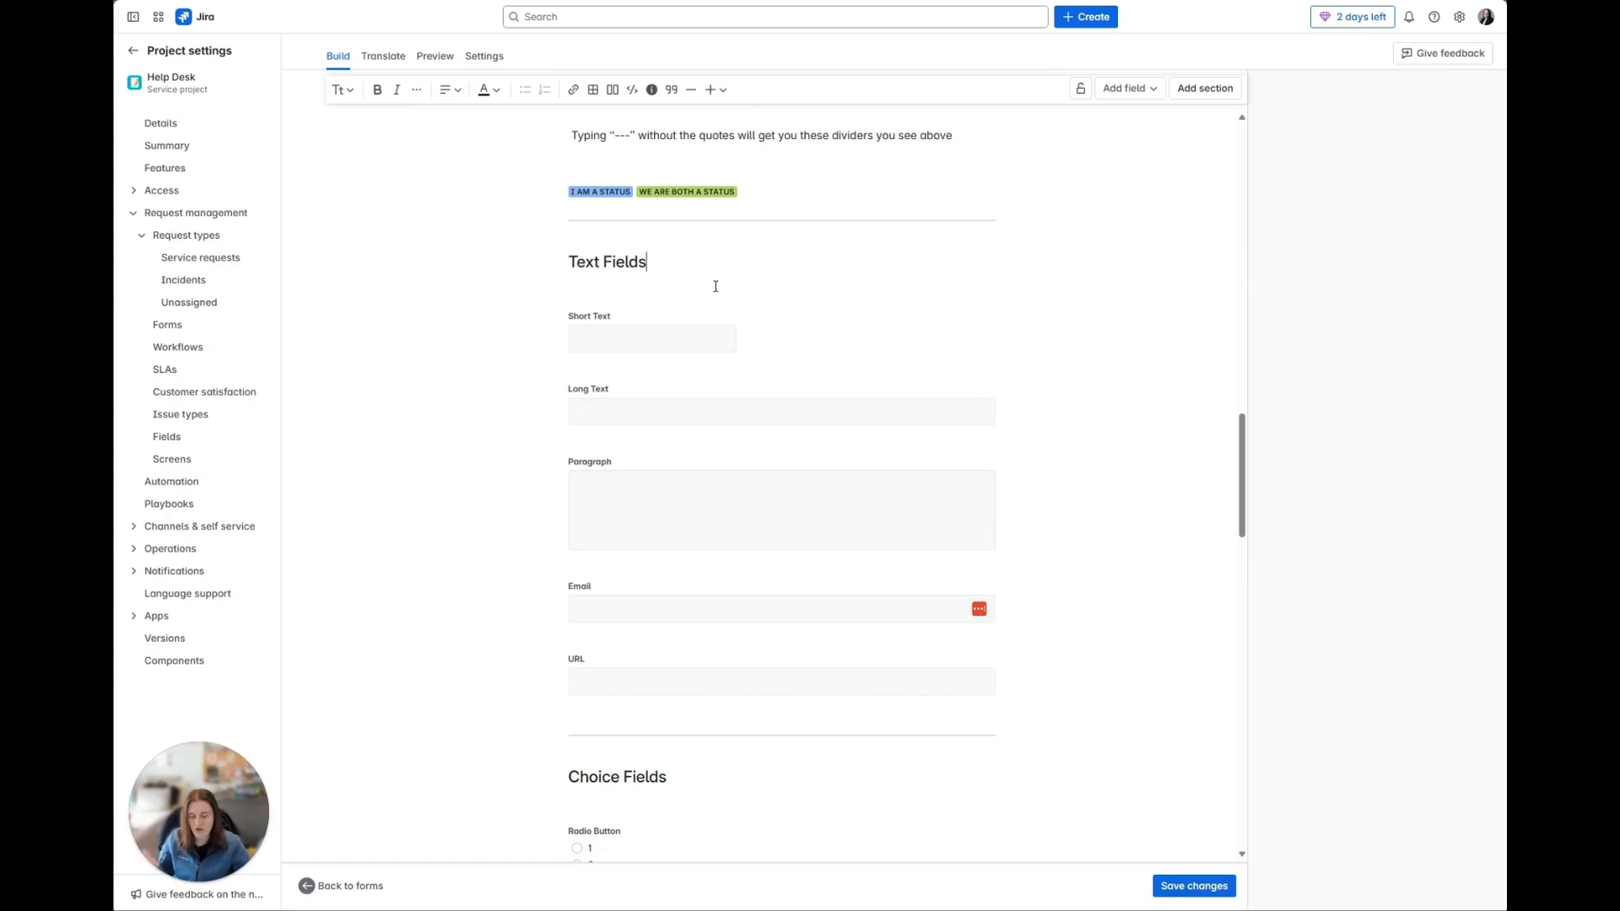
Step: View the field types that can be added and the Short Text field's settings, including its Linked Jira Field option
left_click(1149, 90)
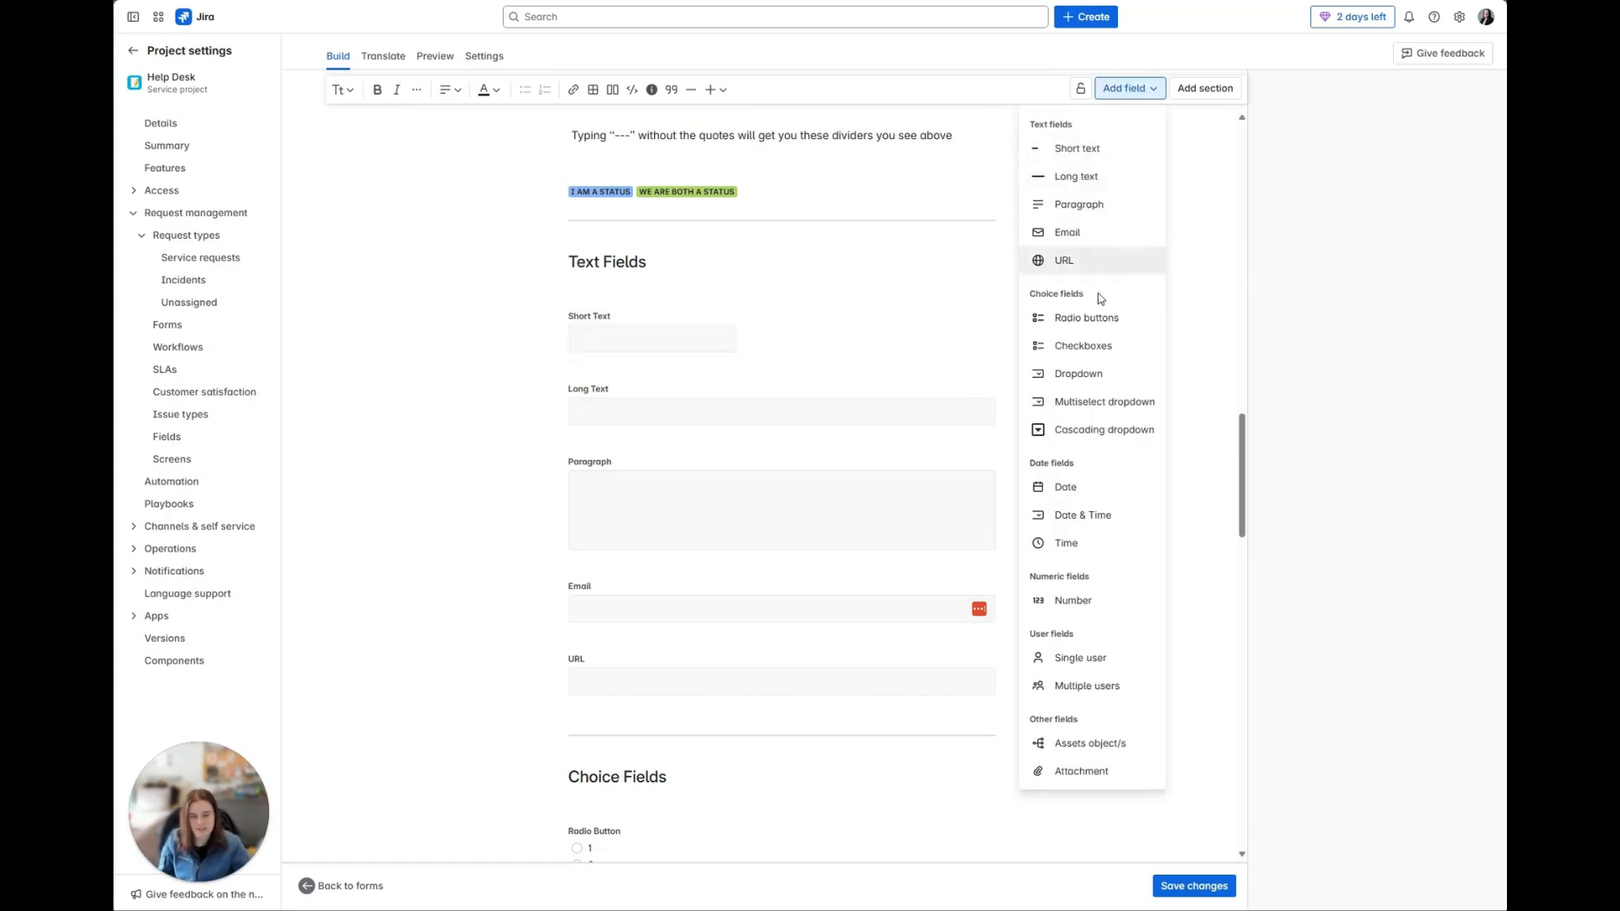
key("Escape")
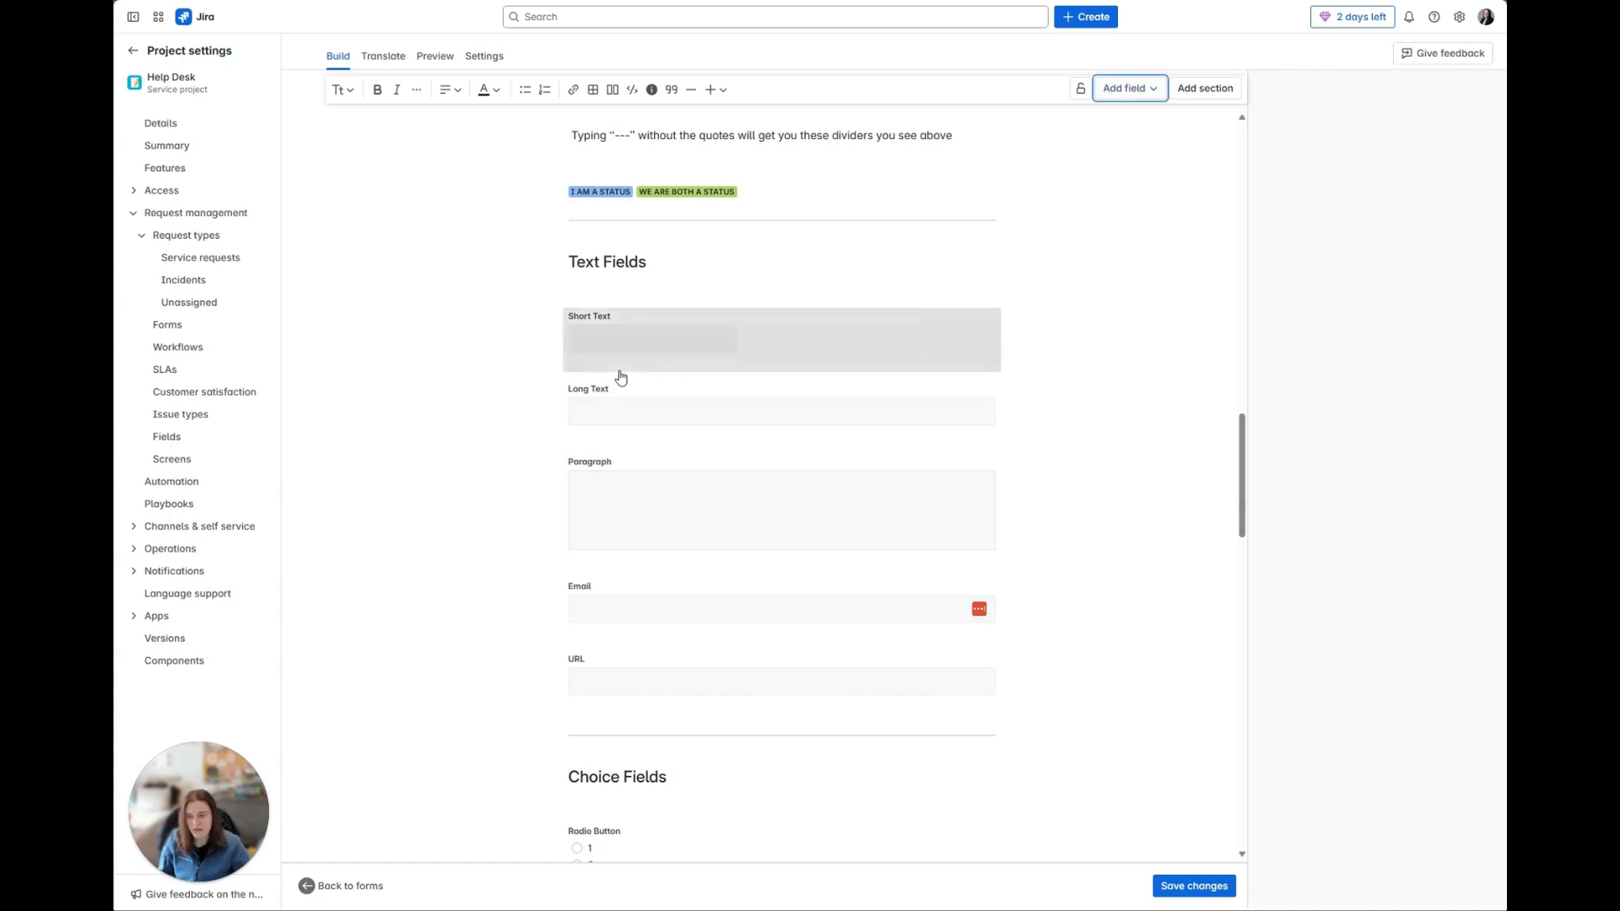
left_click(830, 365)
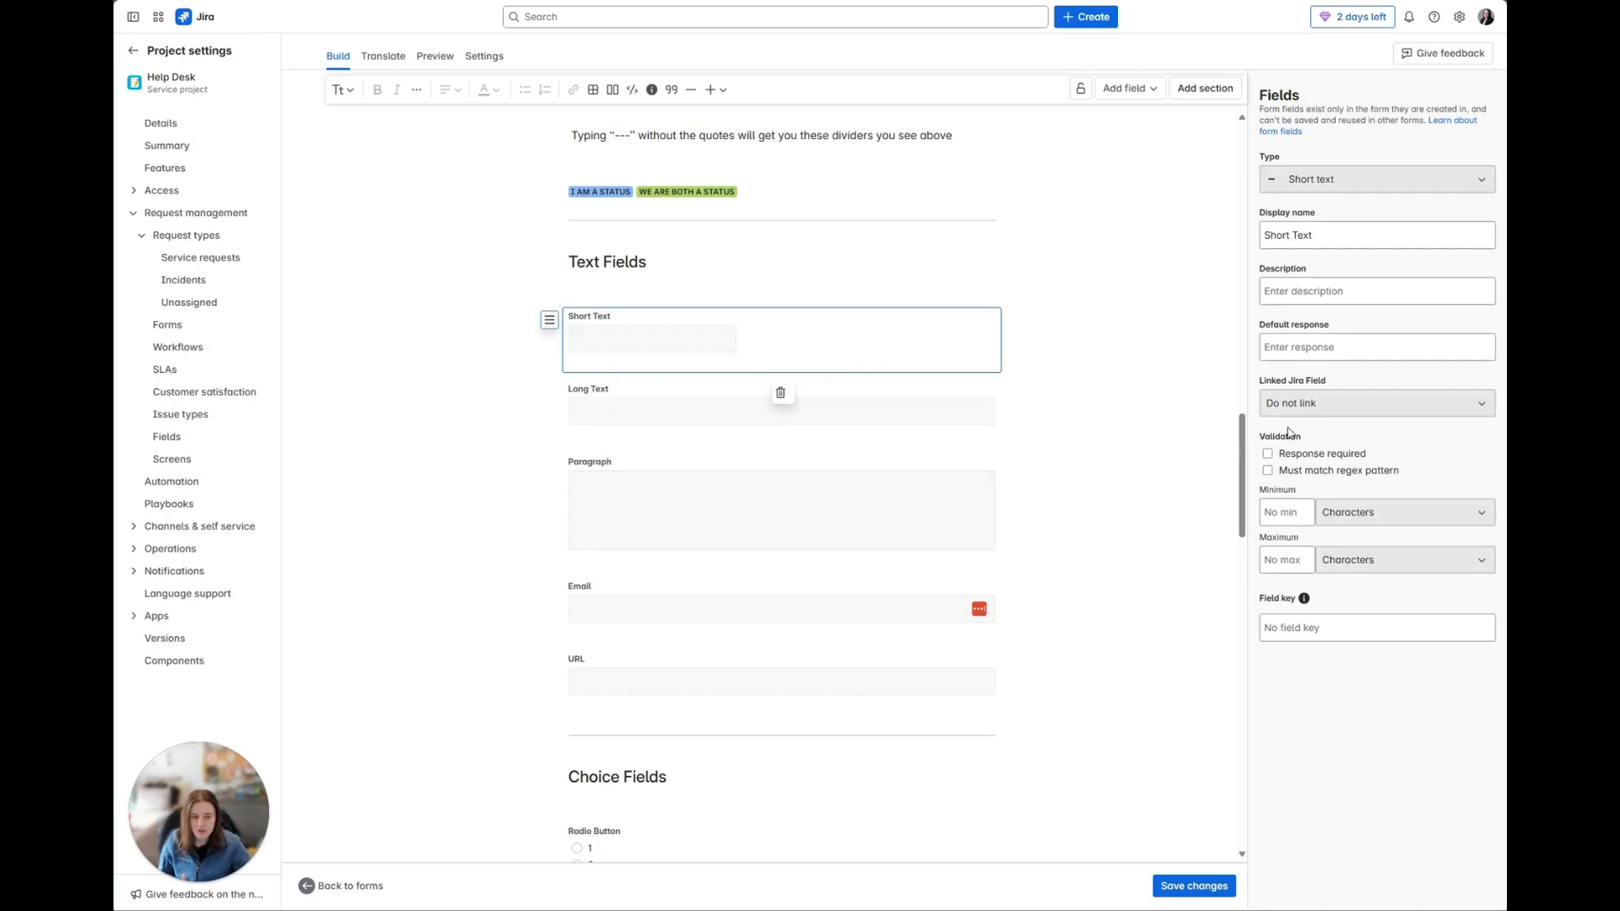
left_click_drag(1265, 381, 1326, 383)
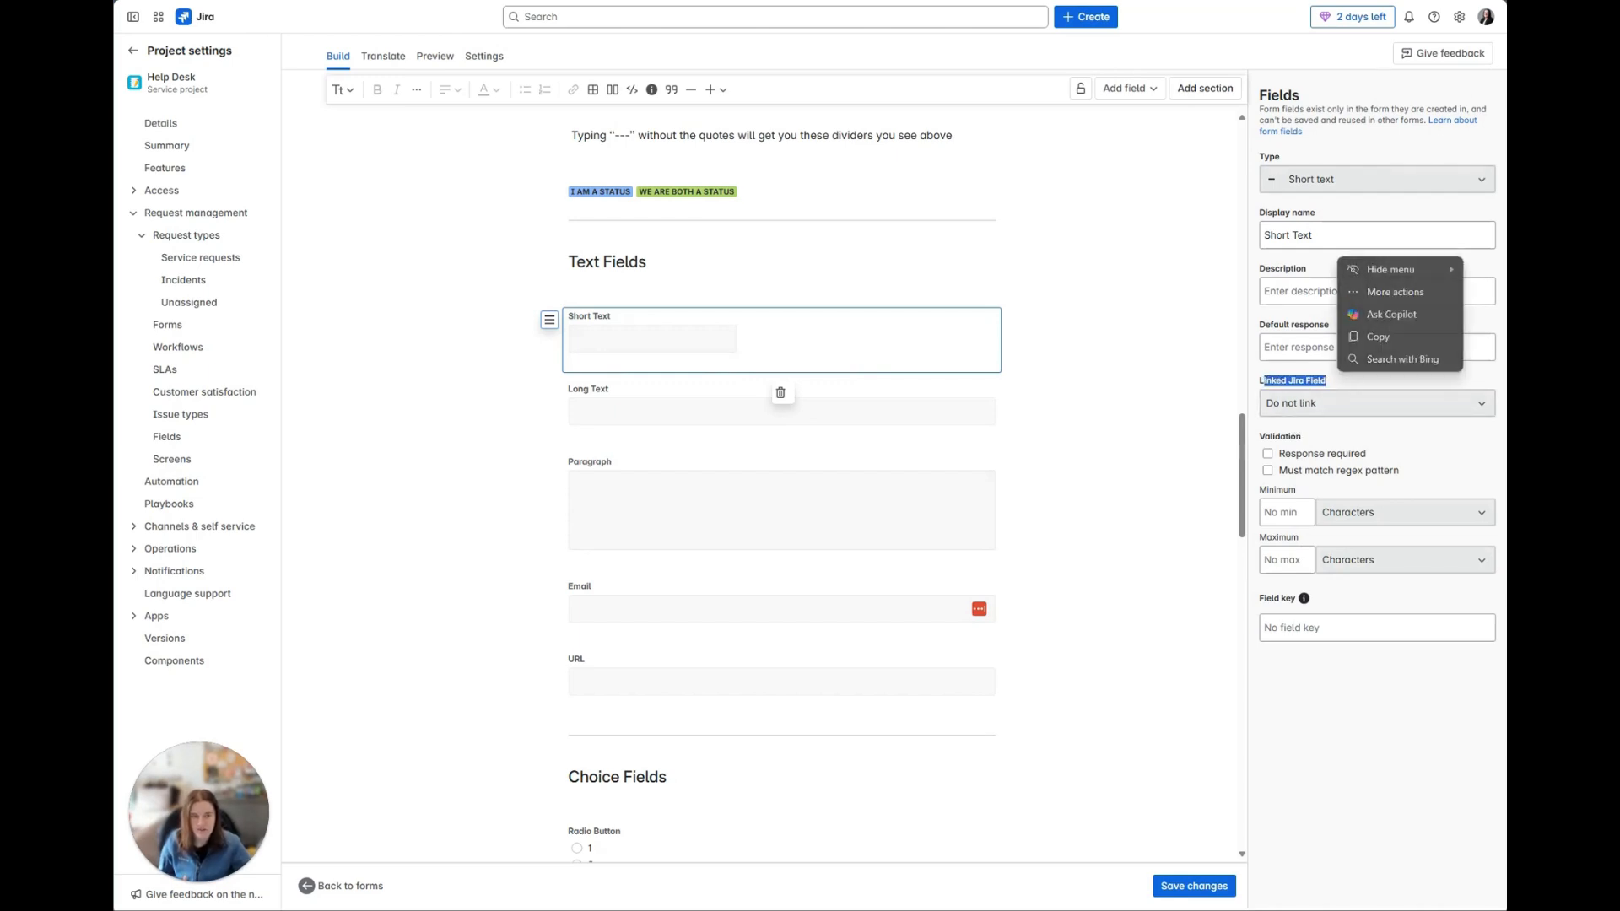
left_click(1356, 373)
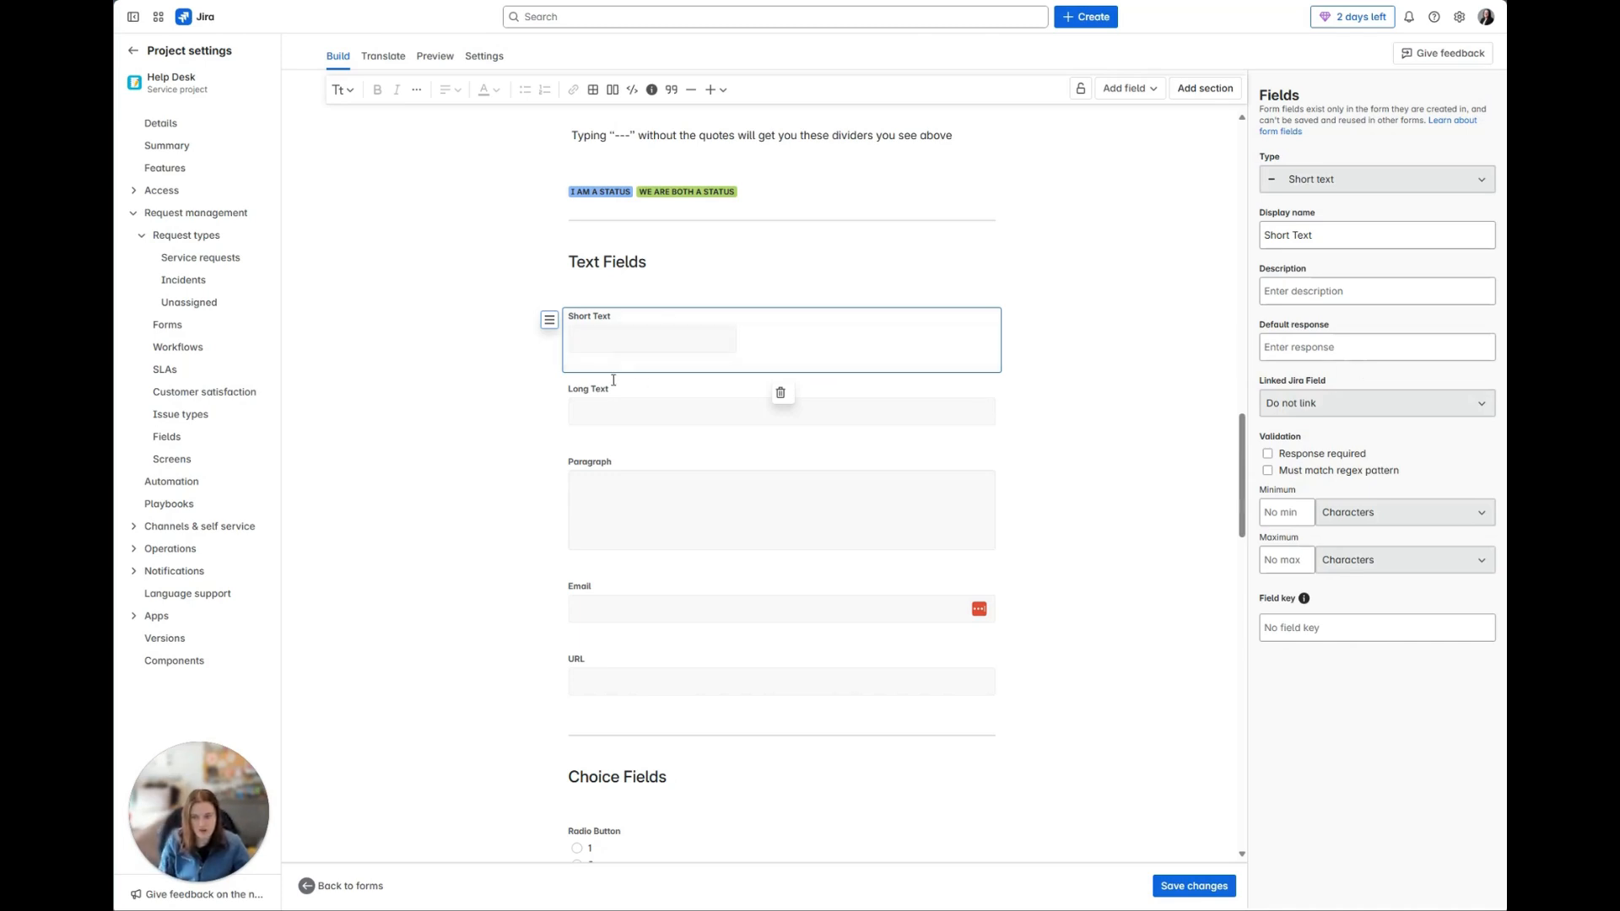
Step: Link the Long Text field to the Summary Jira field
left_click(621, 397)
left_click(1360, 405)
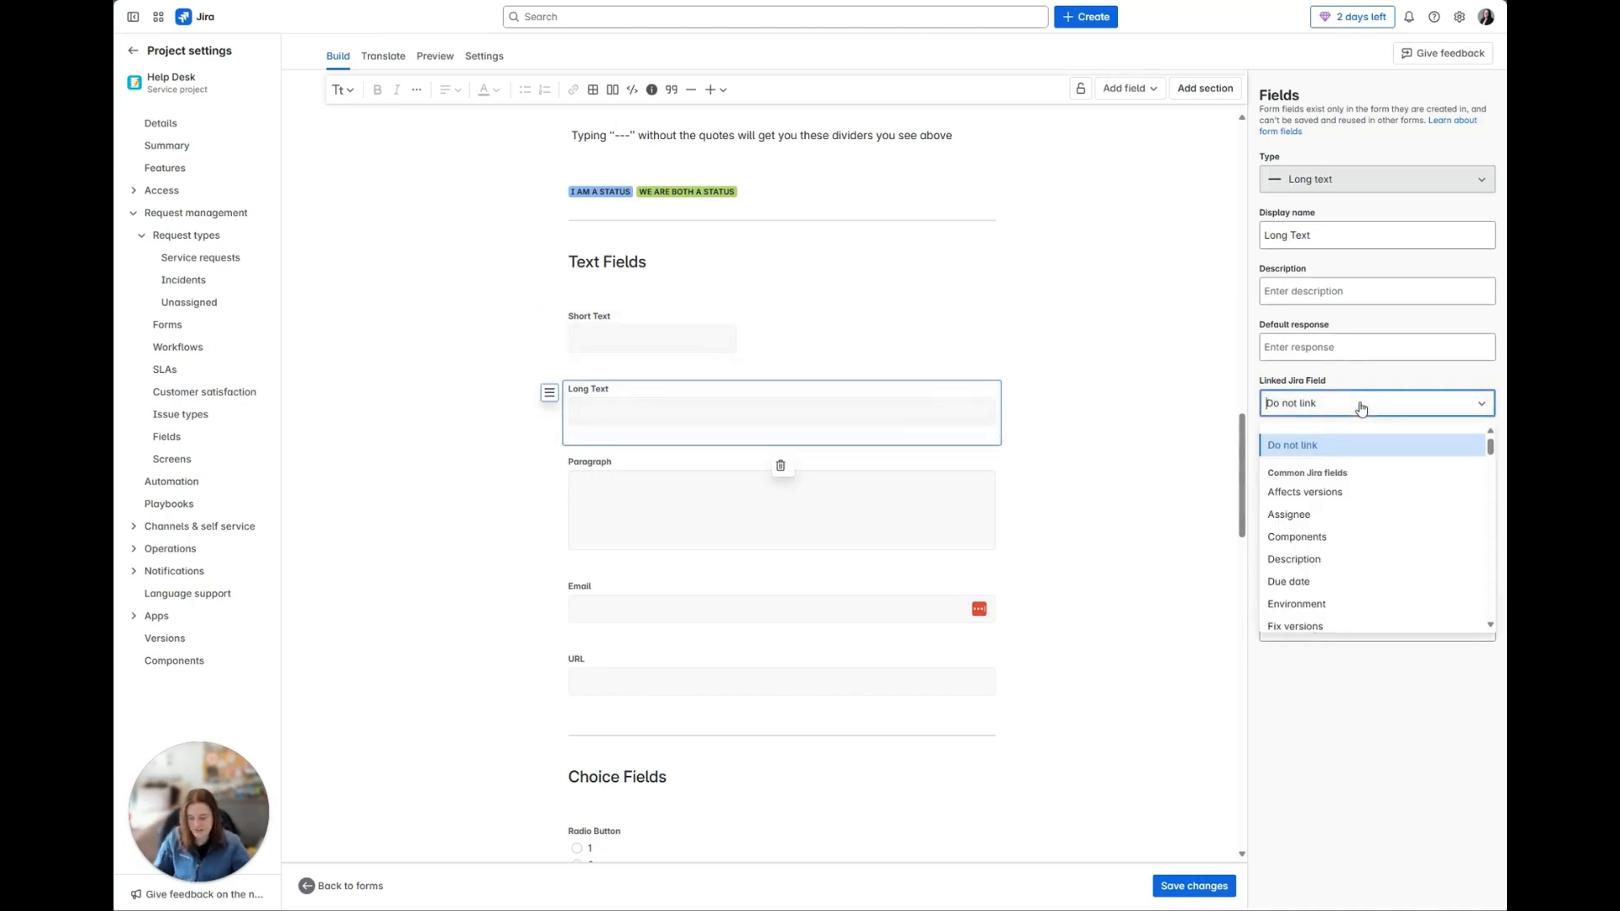
type("summ")
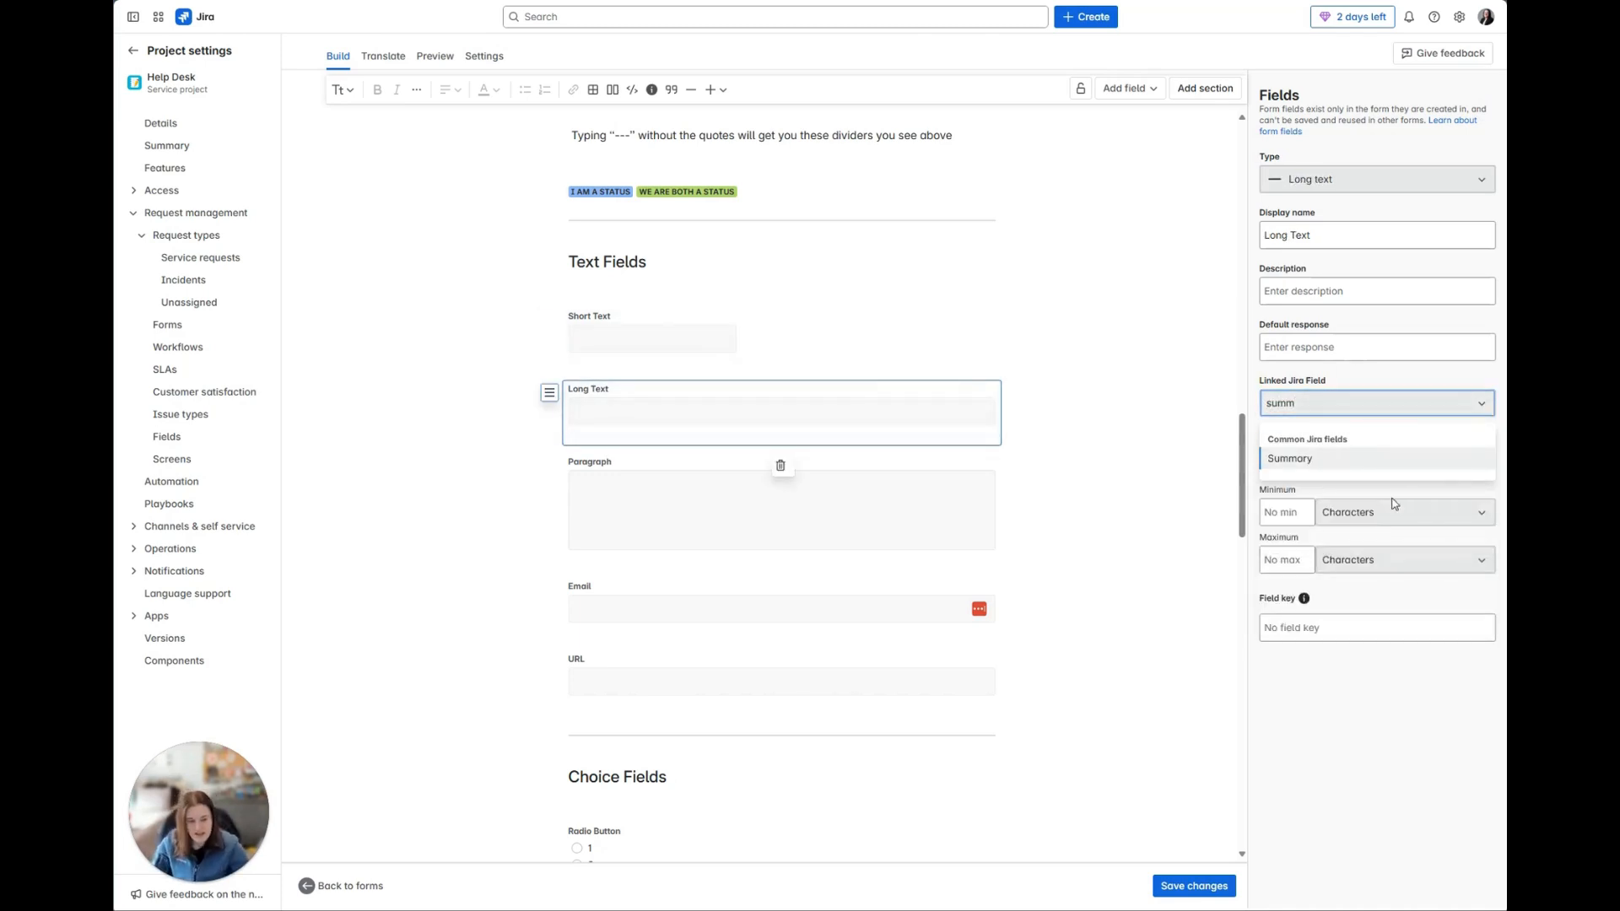
left_click(1403, 463)
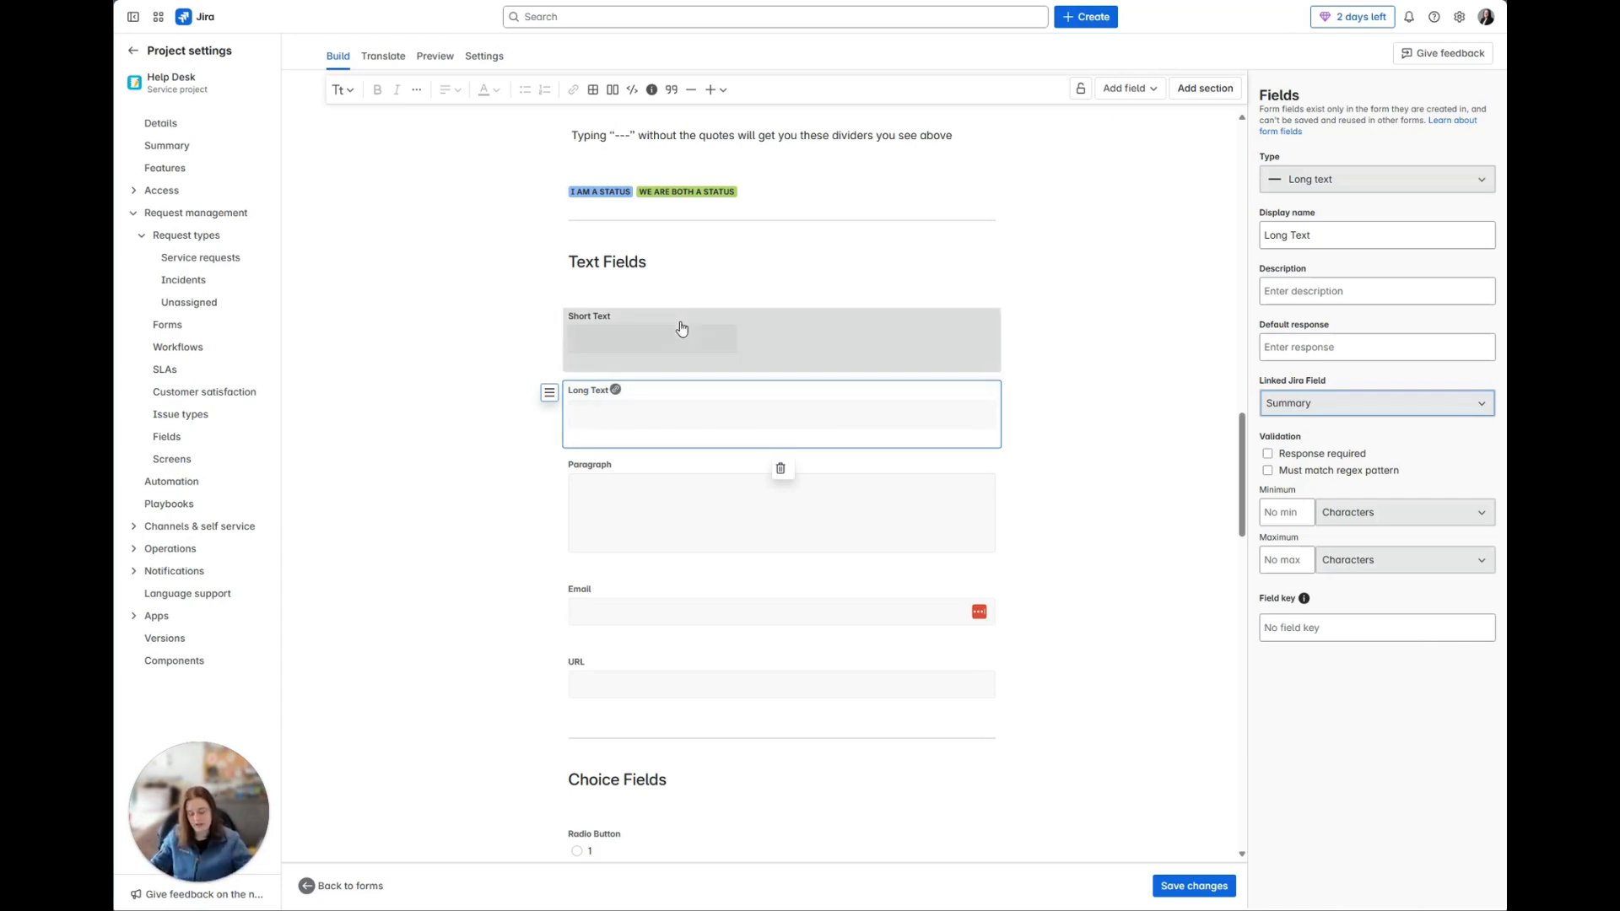
Step: View the settings of the Paragraph, Email and URL fields in the Text Fields section
left_click(674, 477)
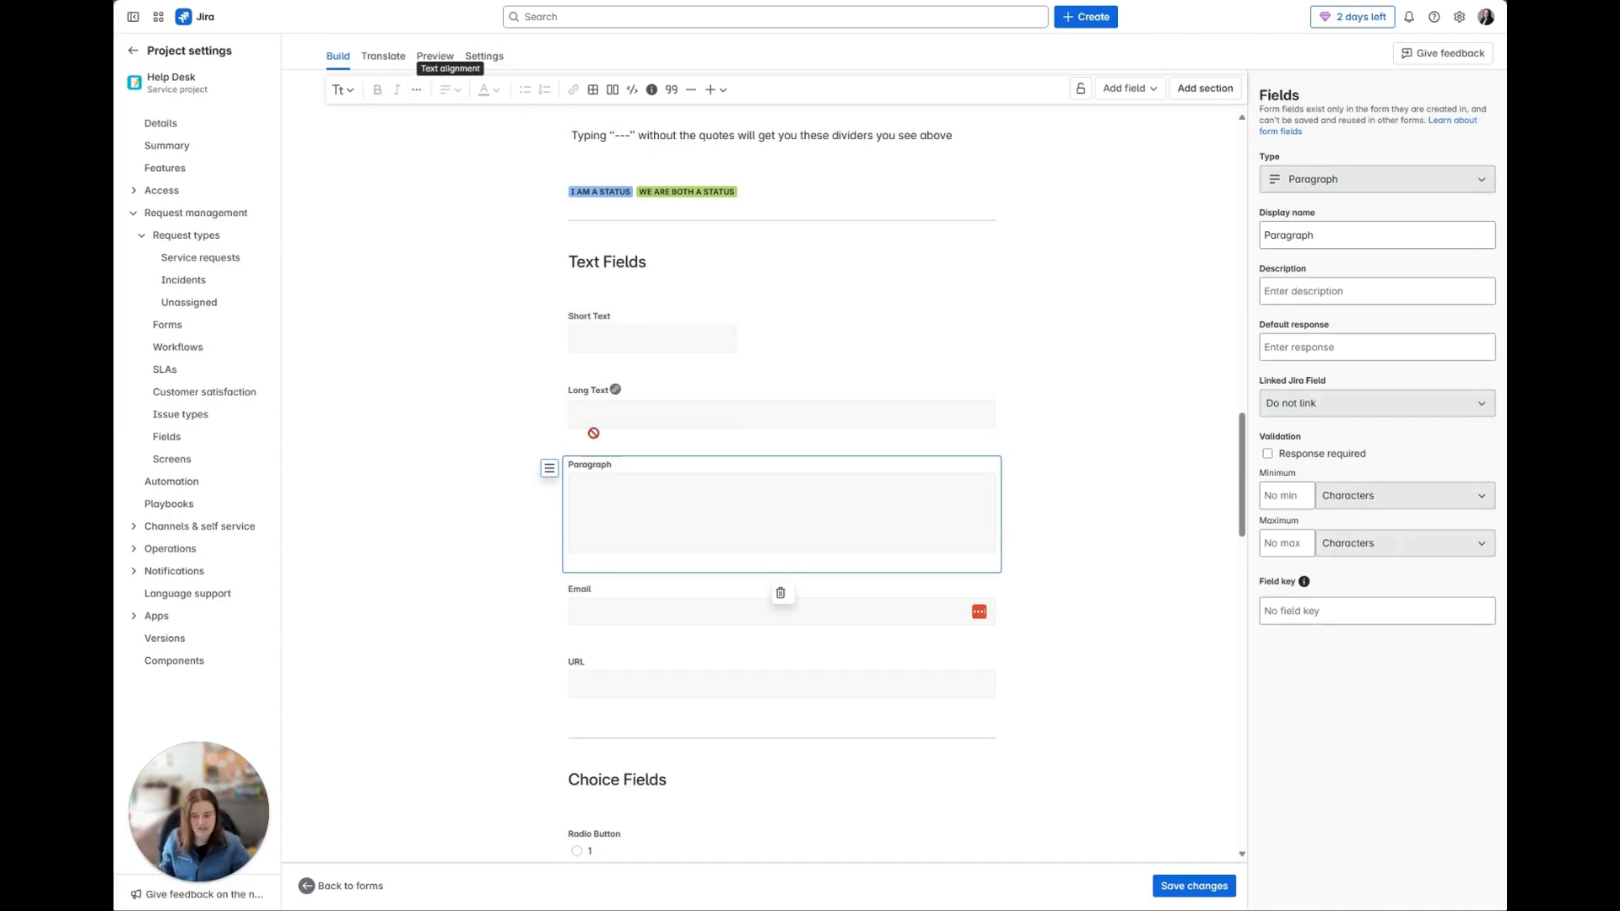
scroll(601, 394, "down", 3)
left_click(601, 394)
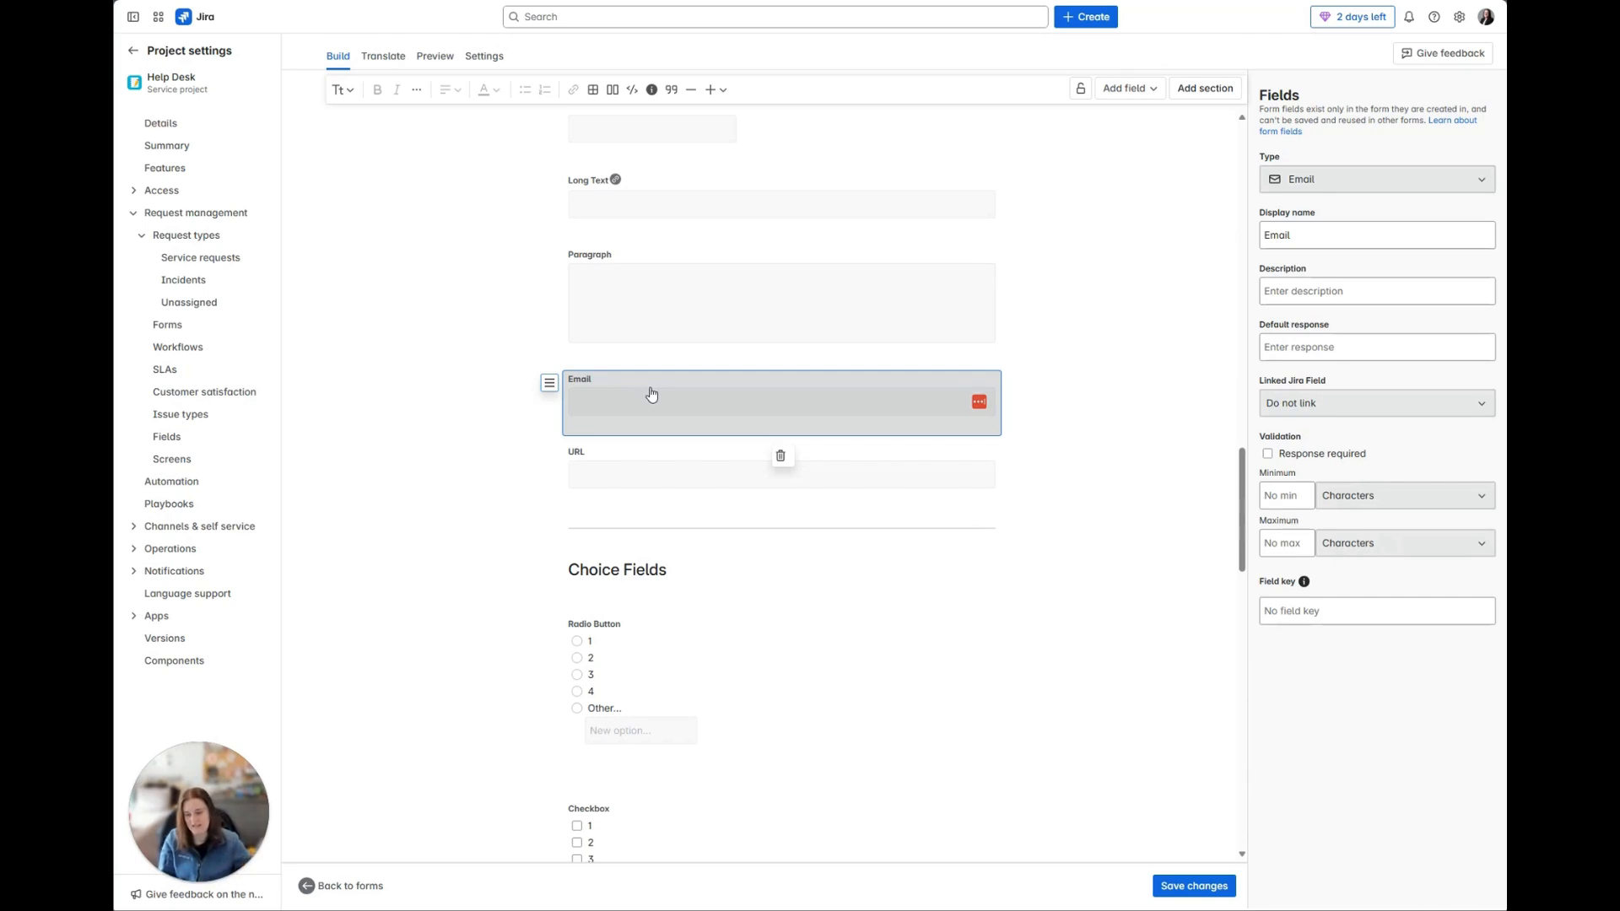
left_click(650, 461)
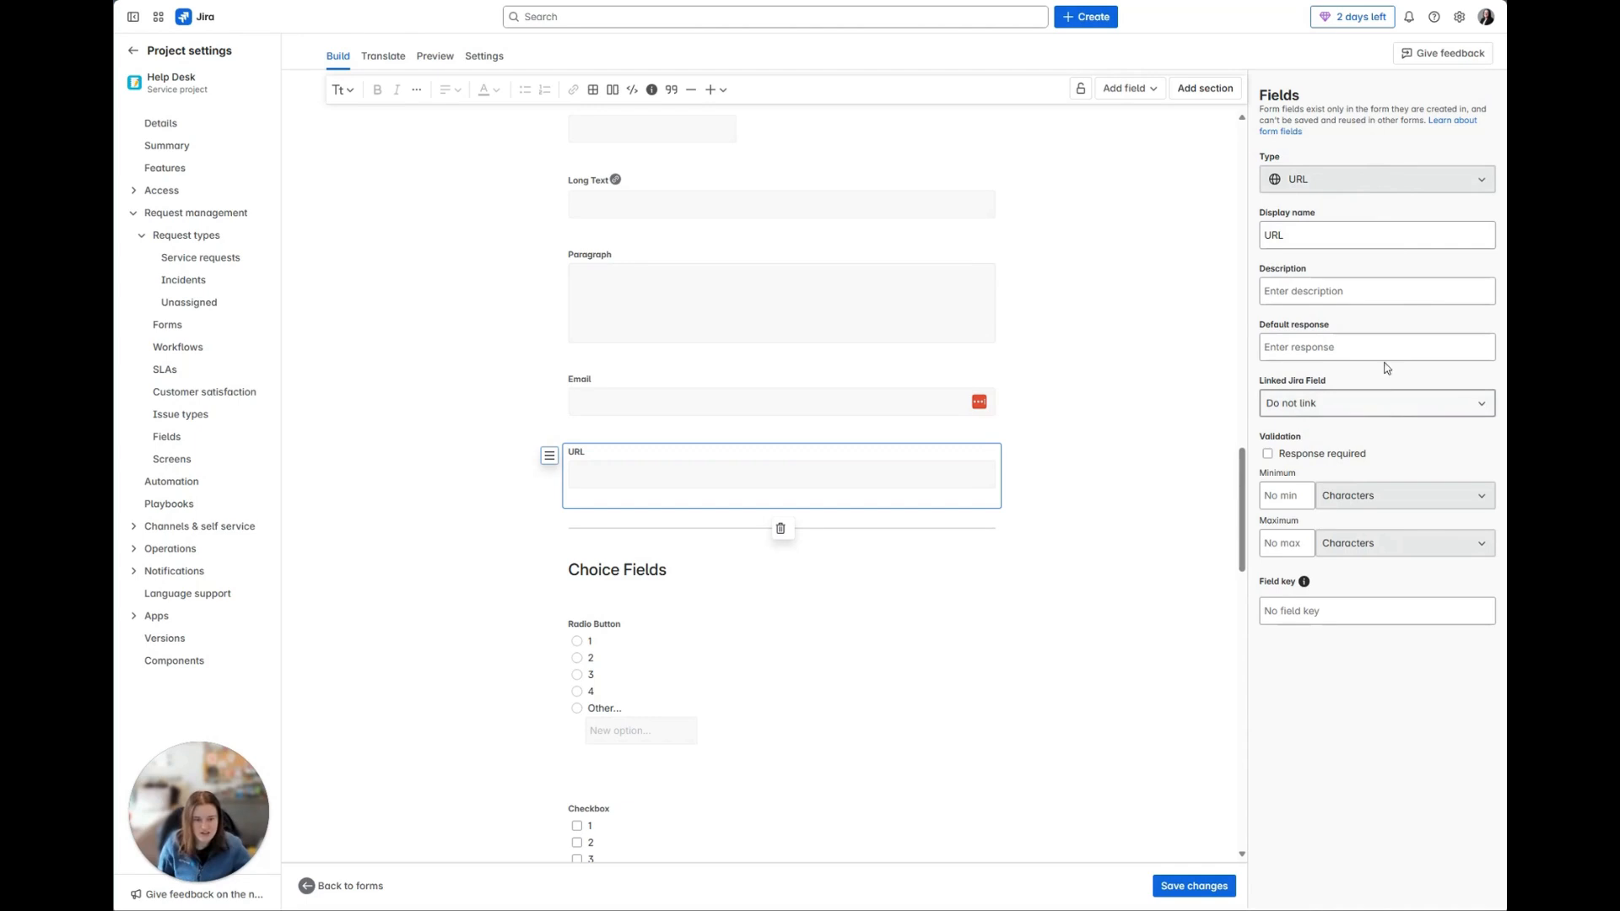
Step: Clear the URL field's display name and re-enter it as "URL"
left_click(1340, 290)
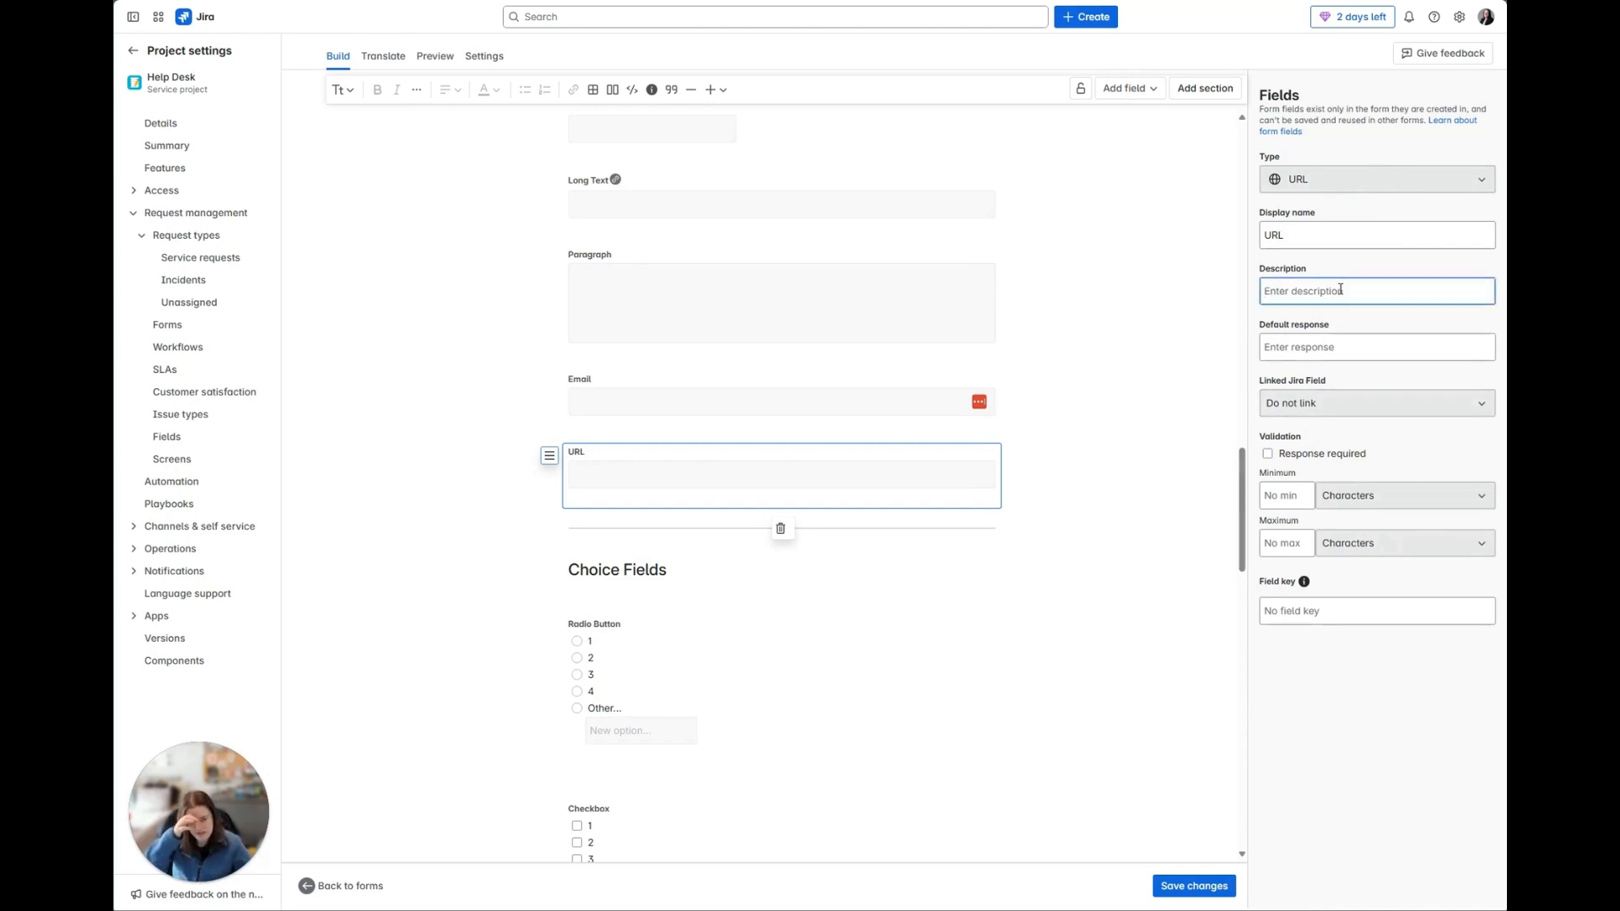
double_click(1285, 243)
key("BackSpace")
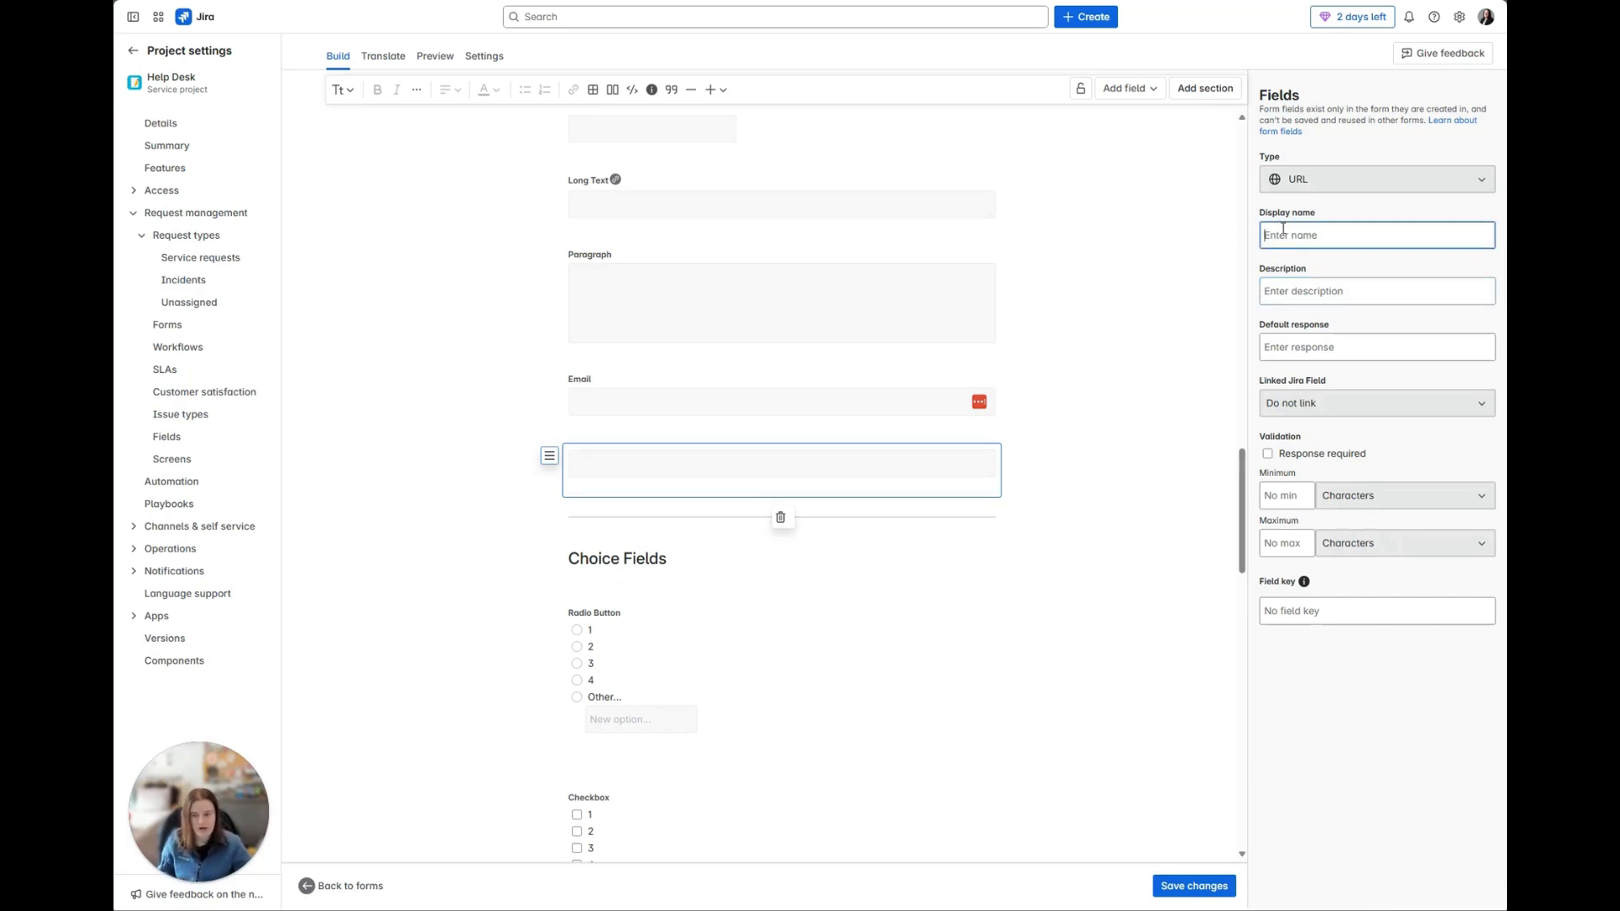
type("URL")
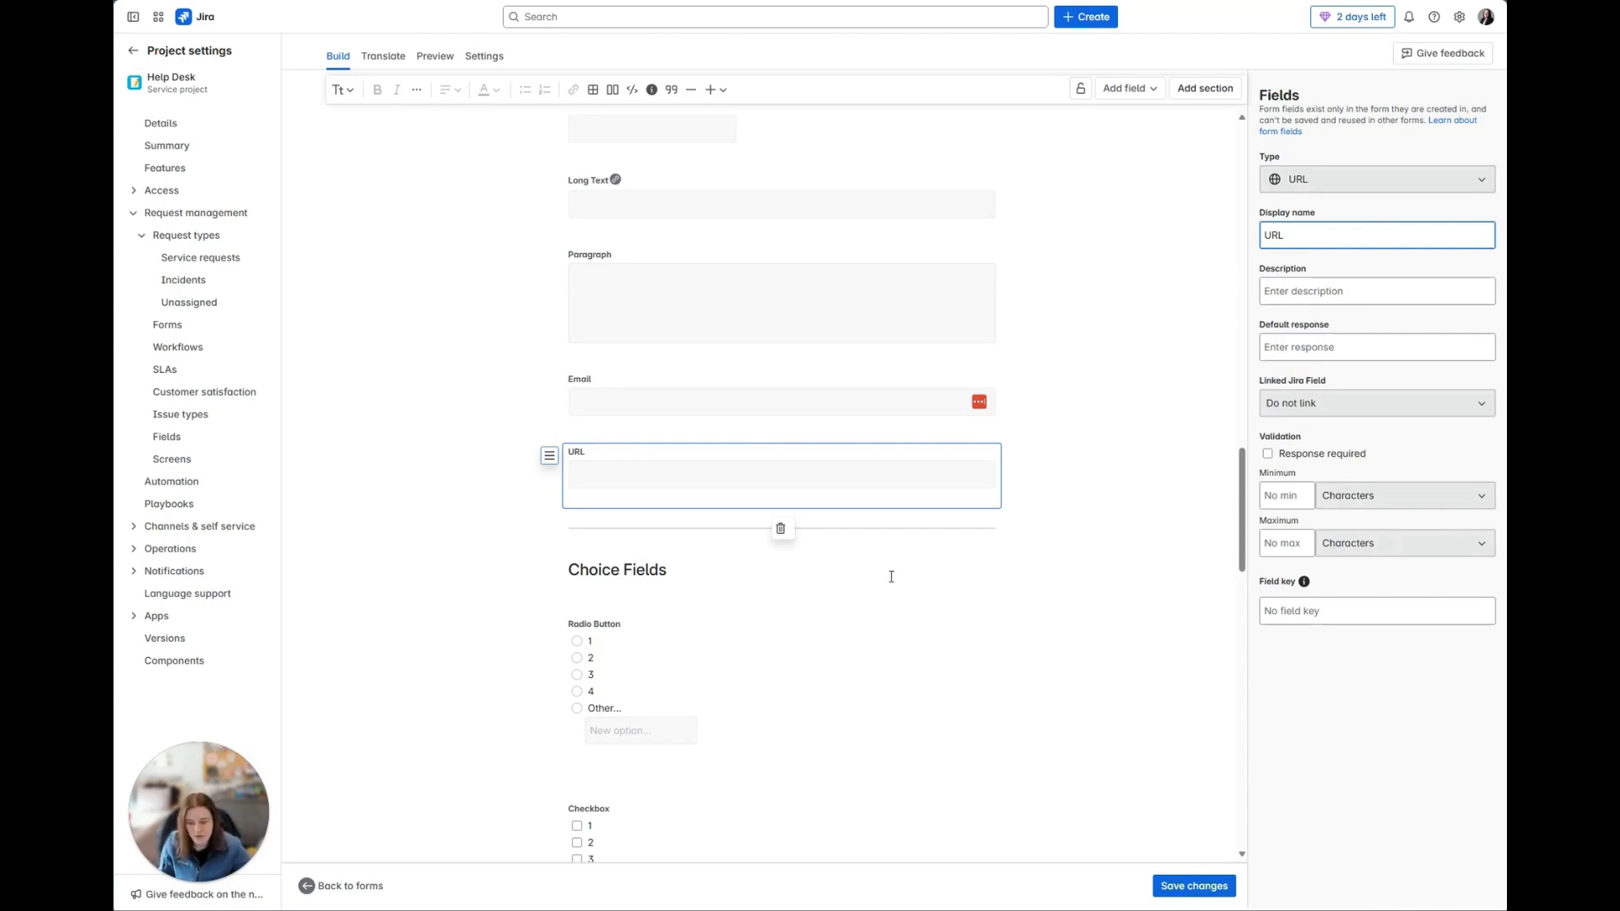
Step: Make a response required for the URL field and open its minimum character limit for editing
left_click(1366, 353)
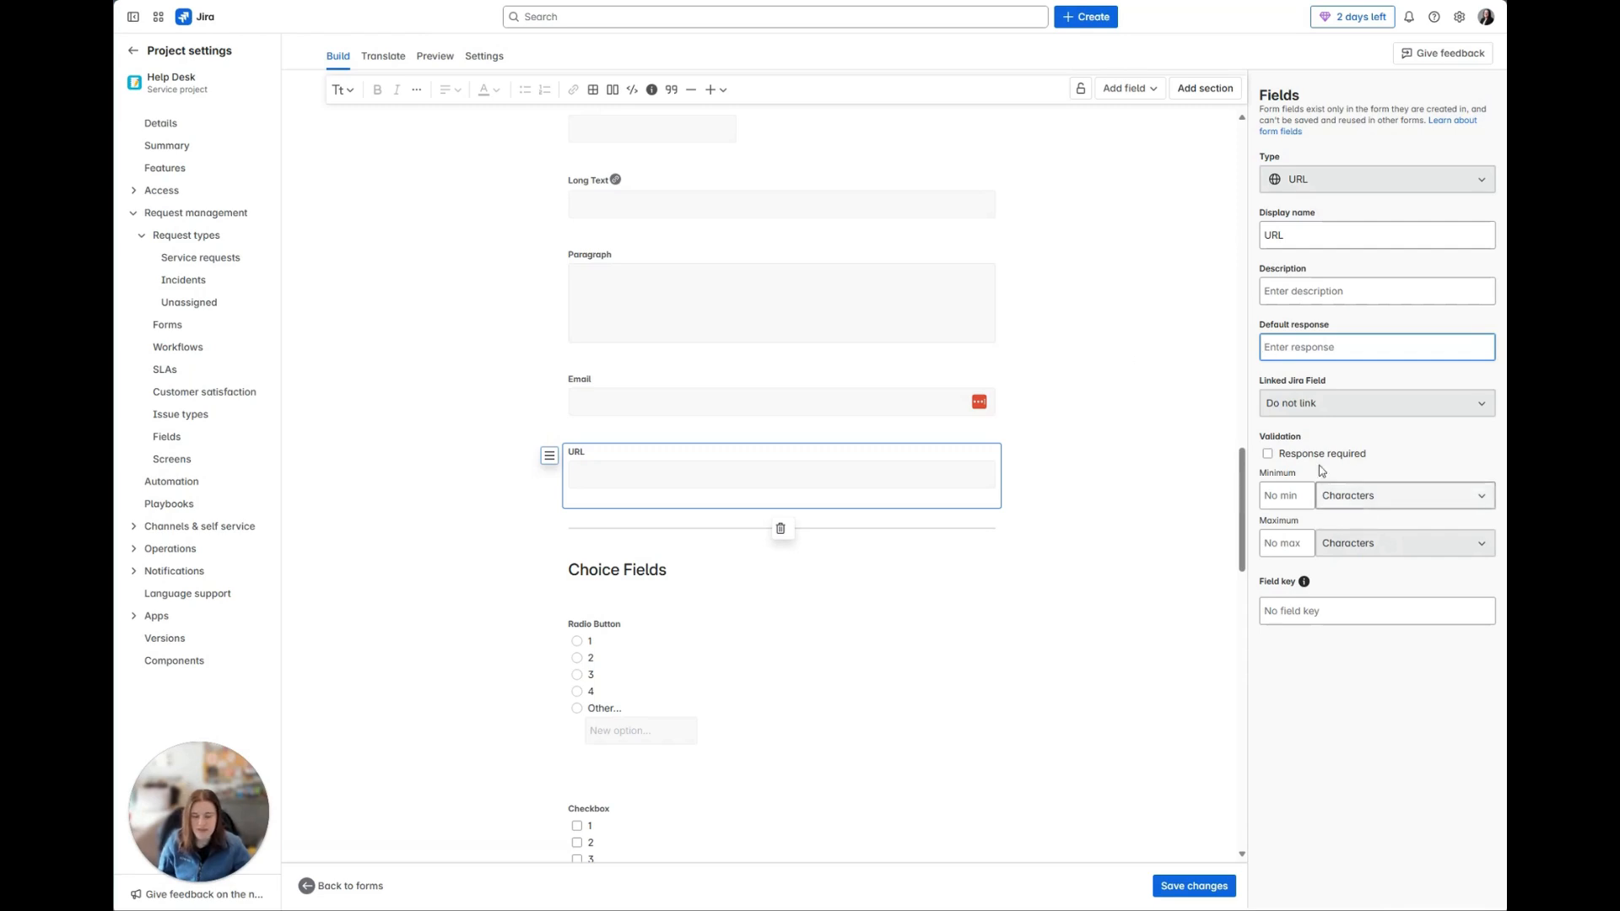
left_click(1268, 457)
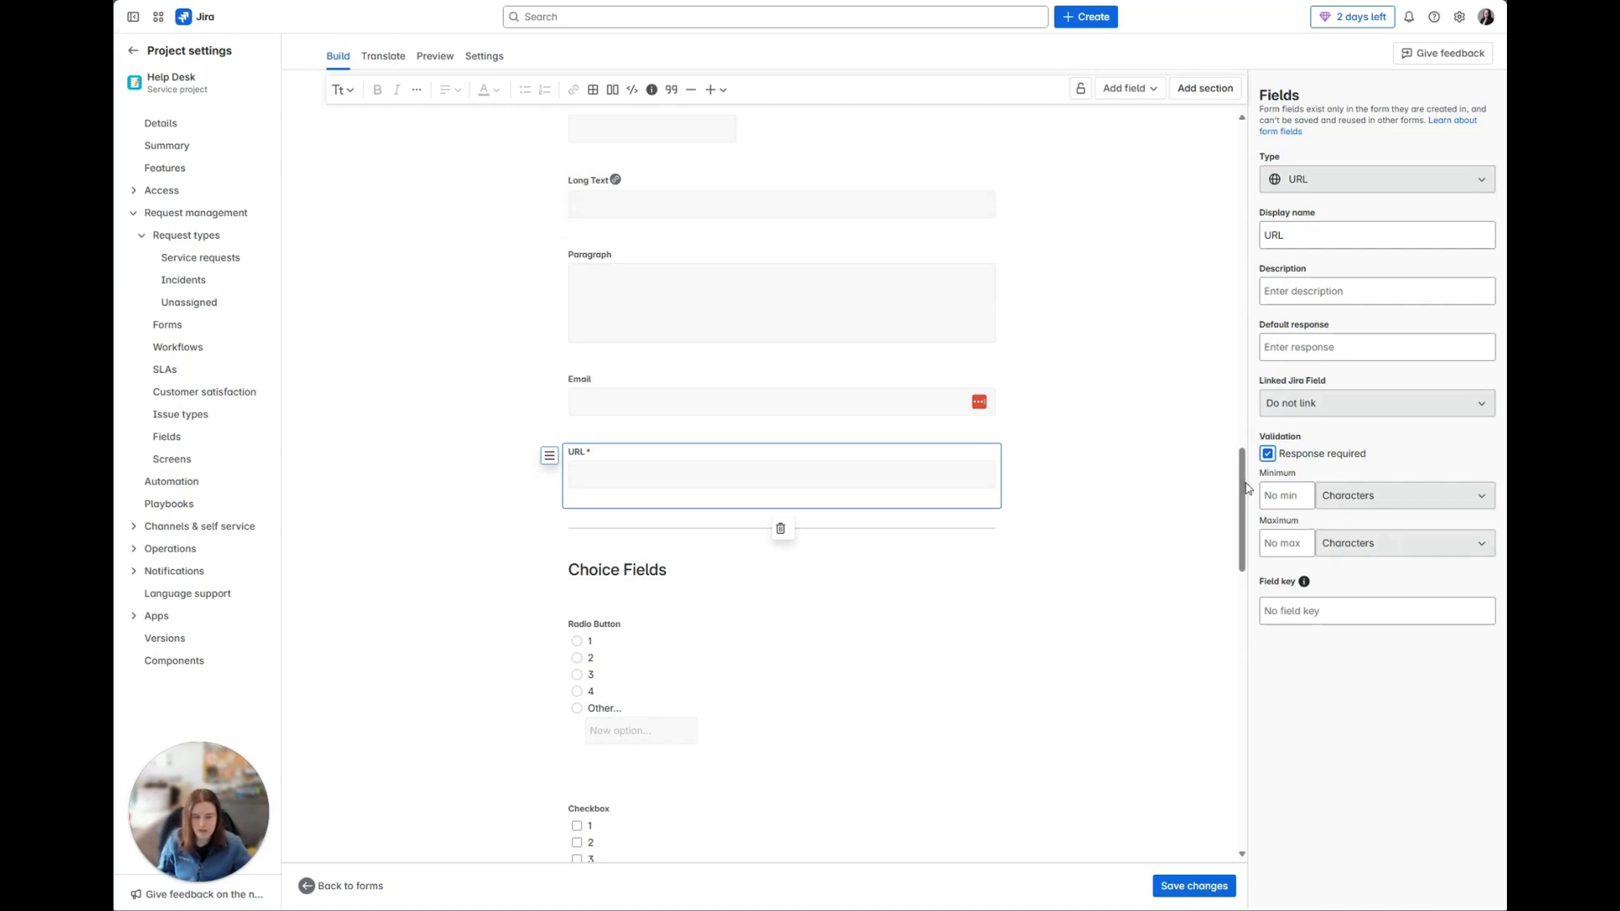
left_click(1286, 492)
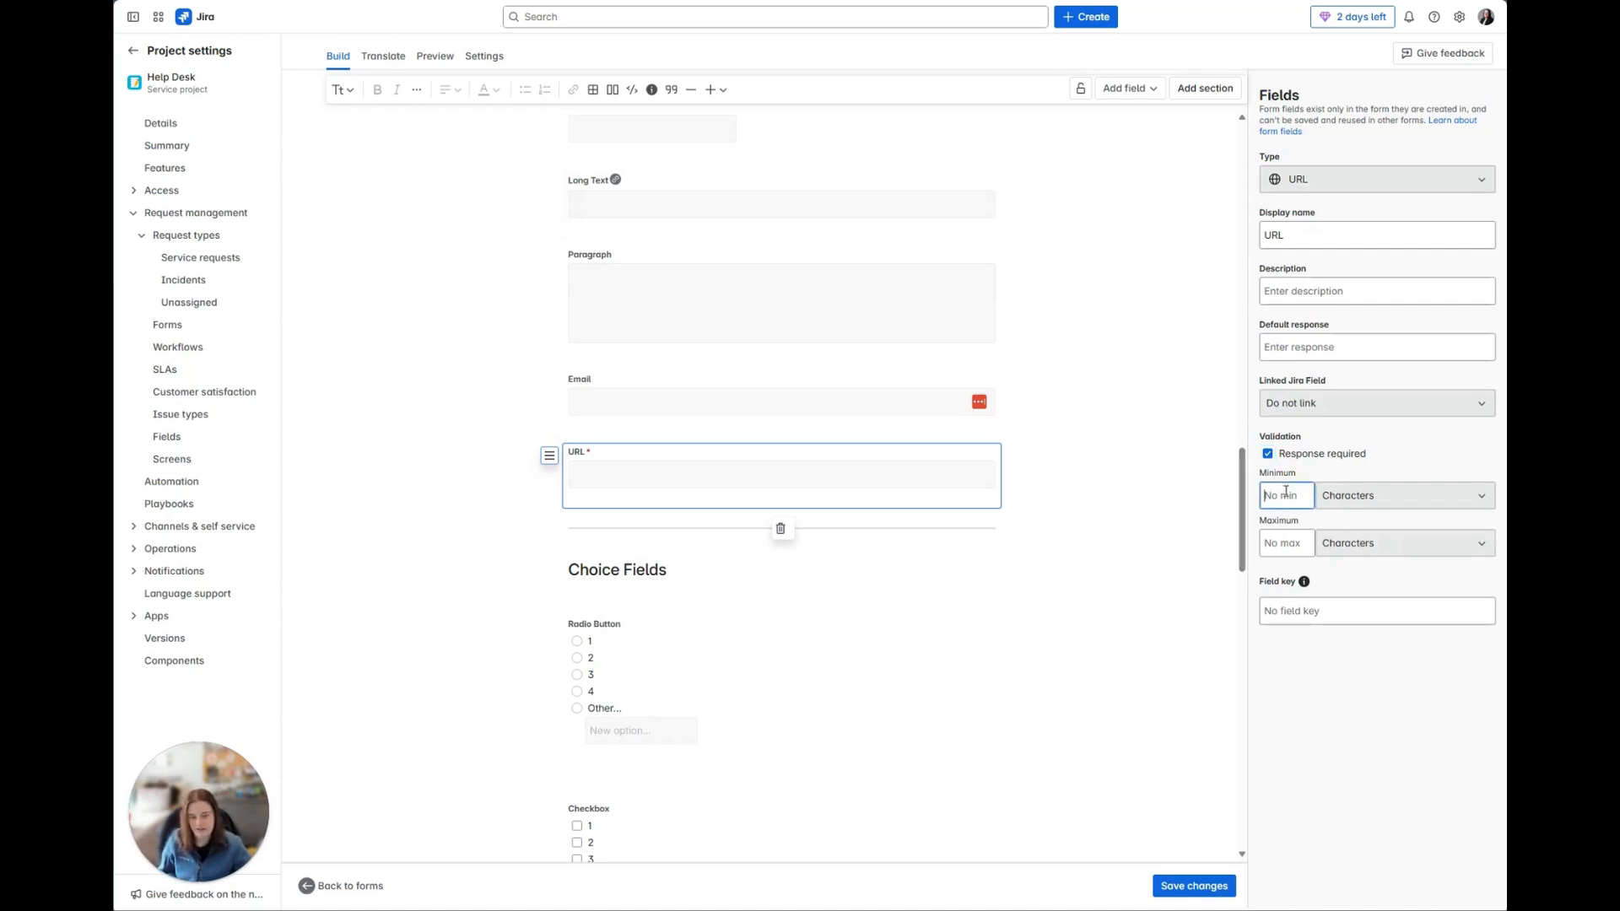
Step: View the URL field's maximum character limit and its field key setting with the explanatory tooltip
left_click(1295, 549)
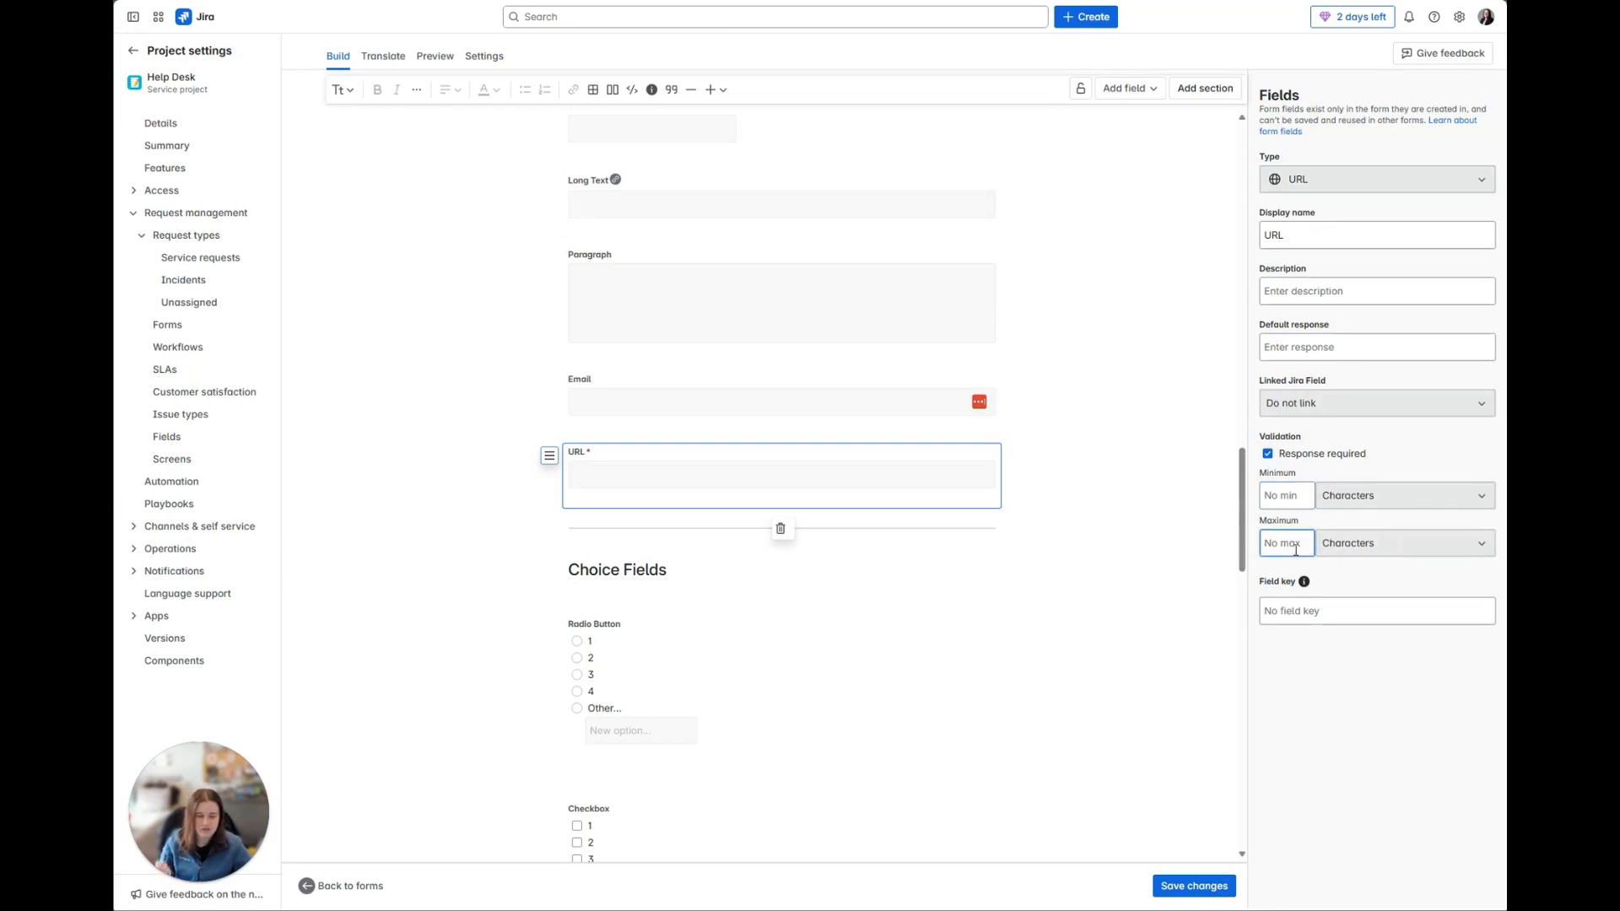
mouse_move(1308, 584)
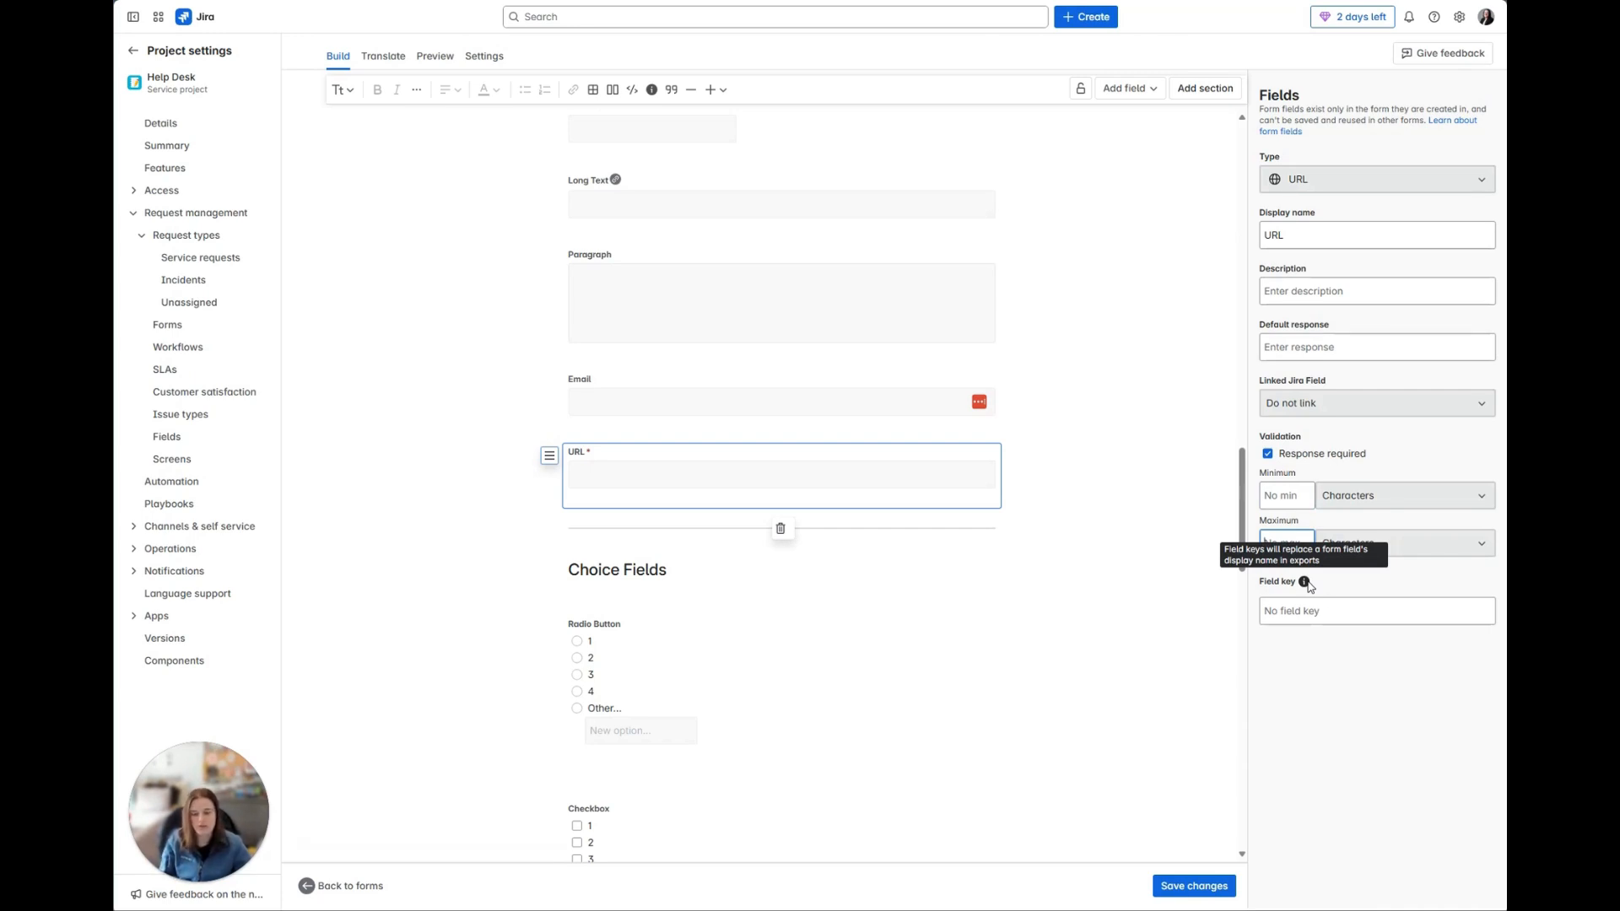
left_click(1329, 610)
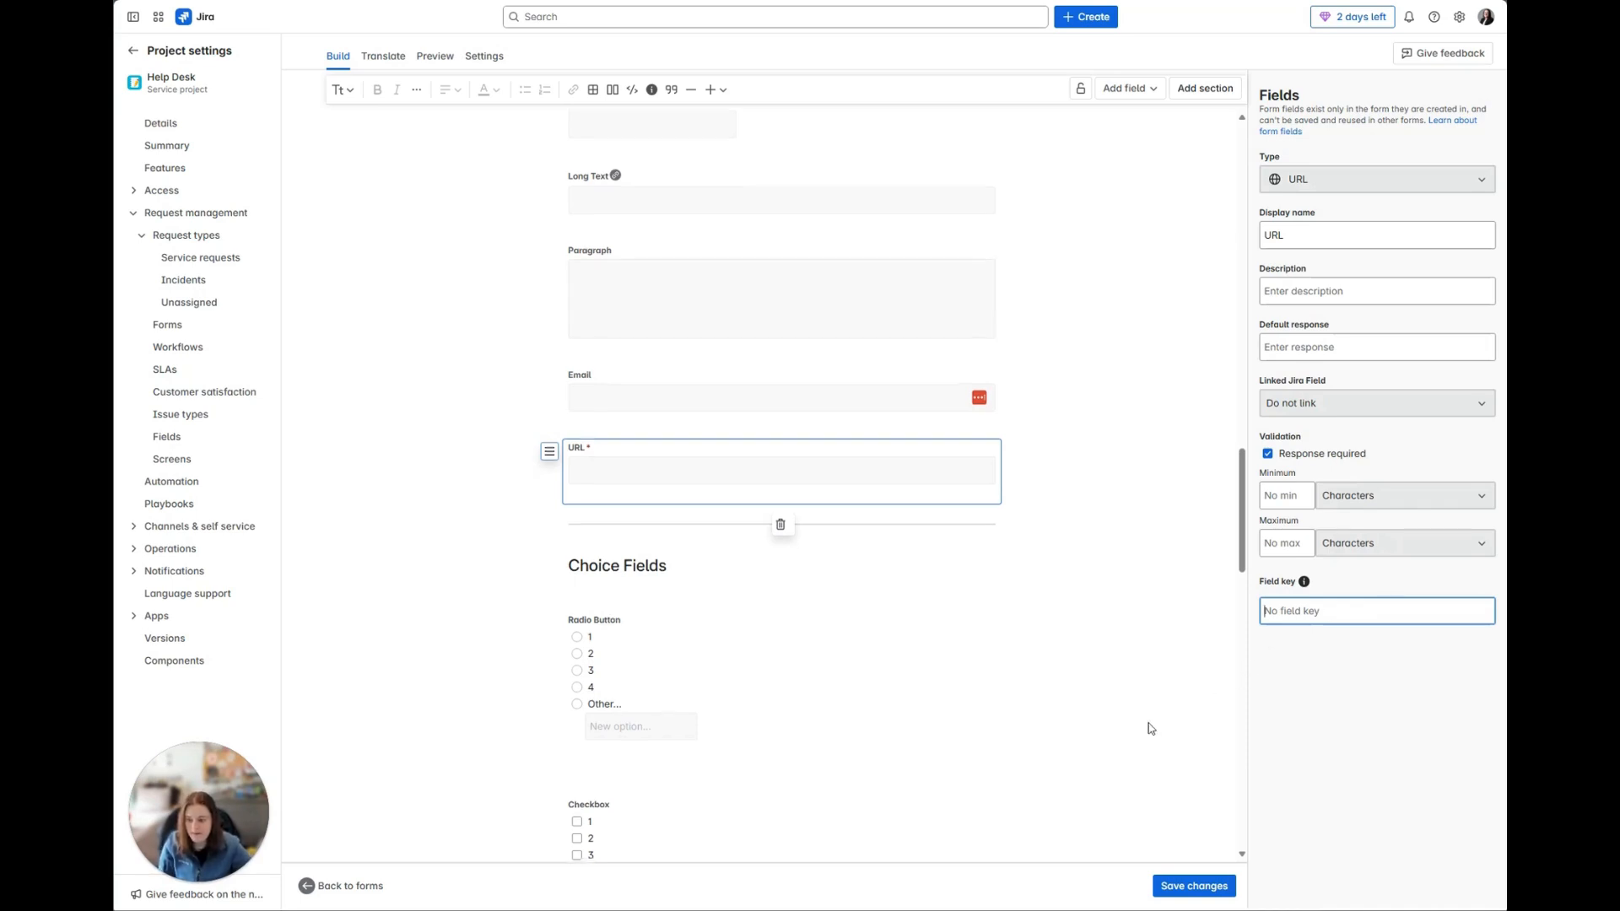
Step: View the settings of the Checkbox field in the Choice Fields section, through its validation options and field key
scroll(890, 676, "down", 3)
scroll(892, 672, "down", 2)
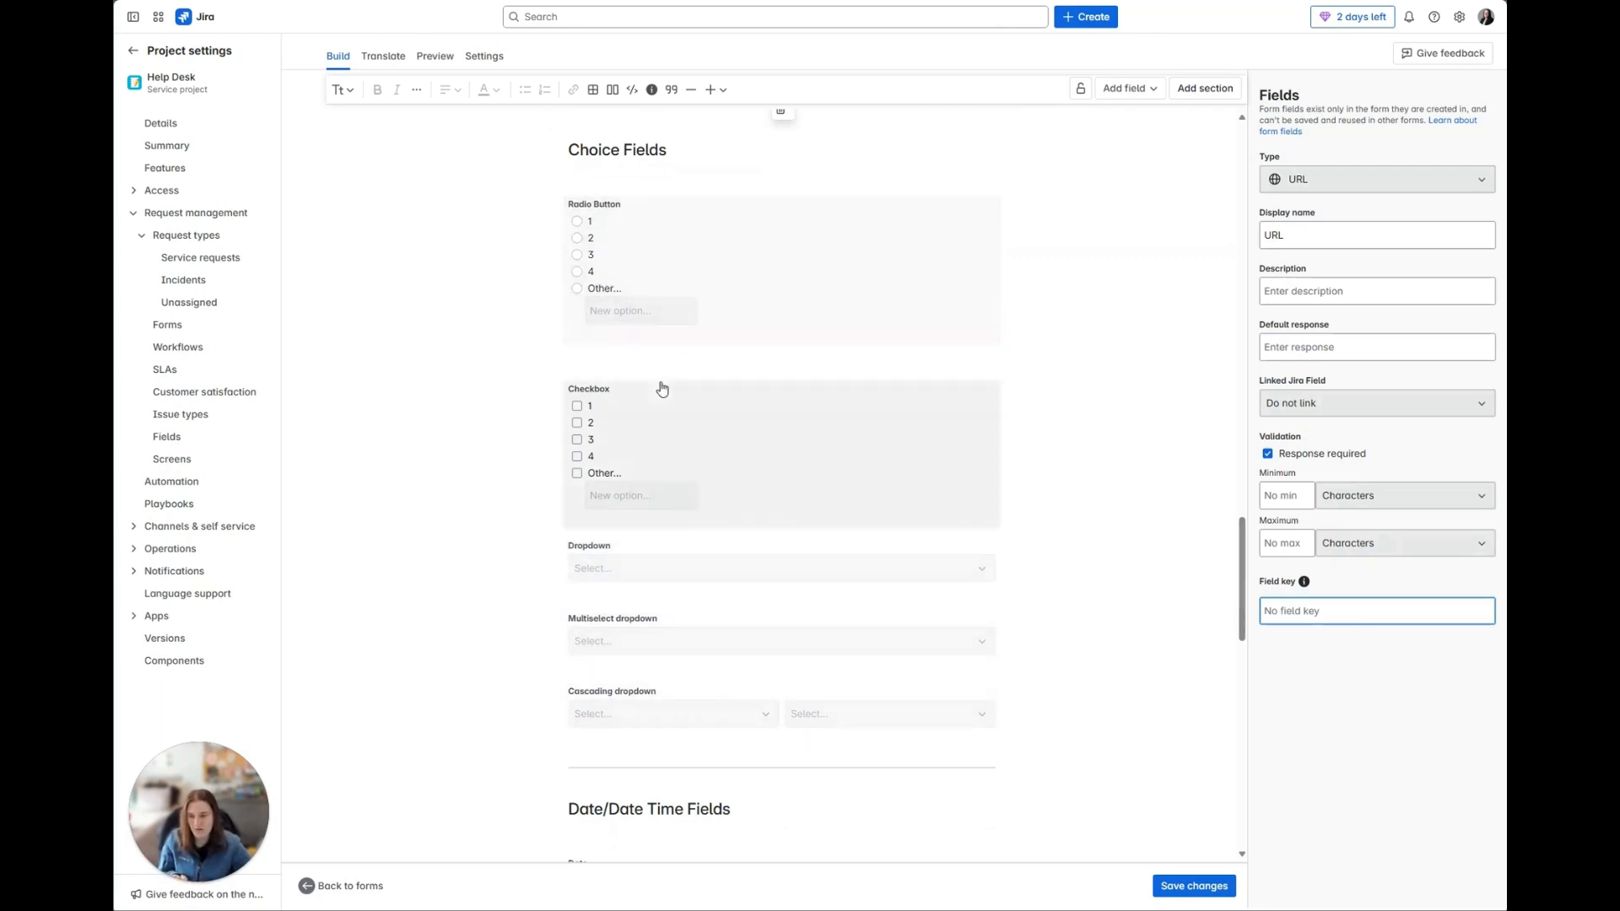
left_click(672, 407)
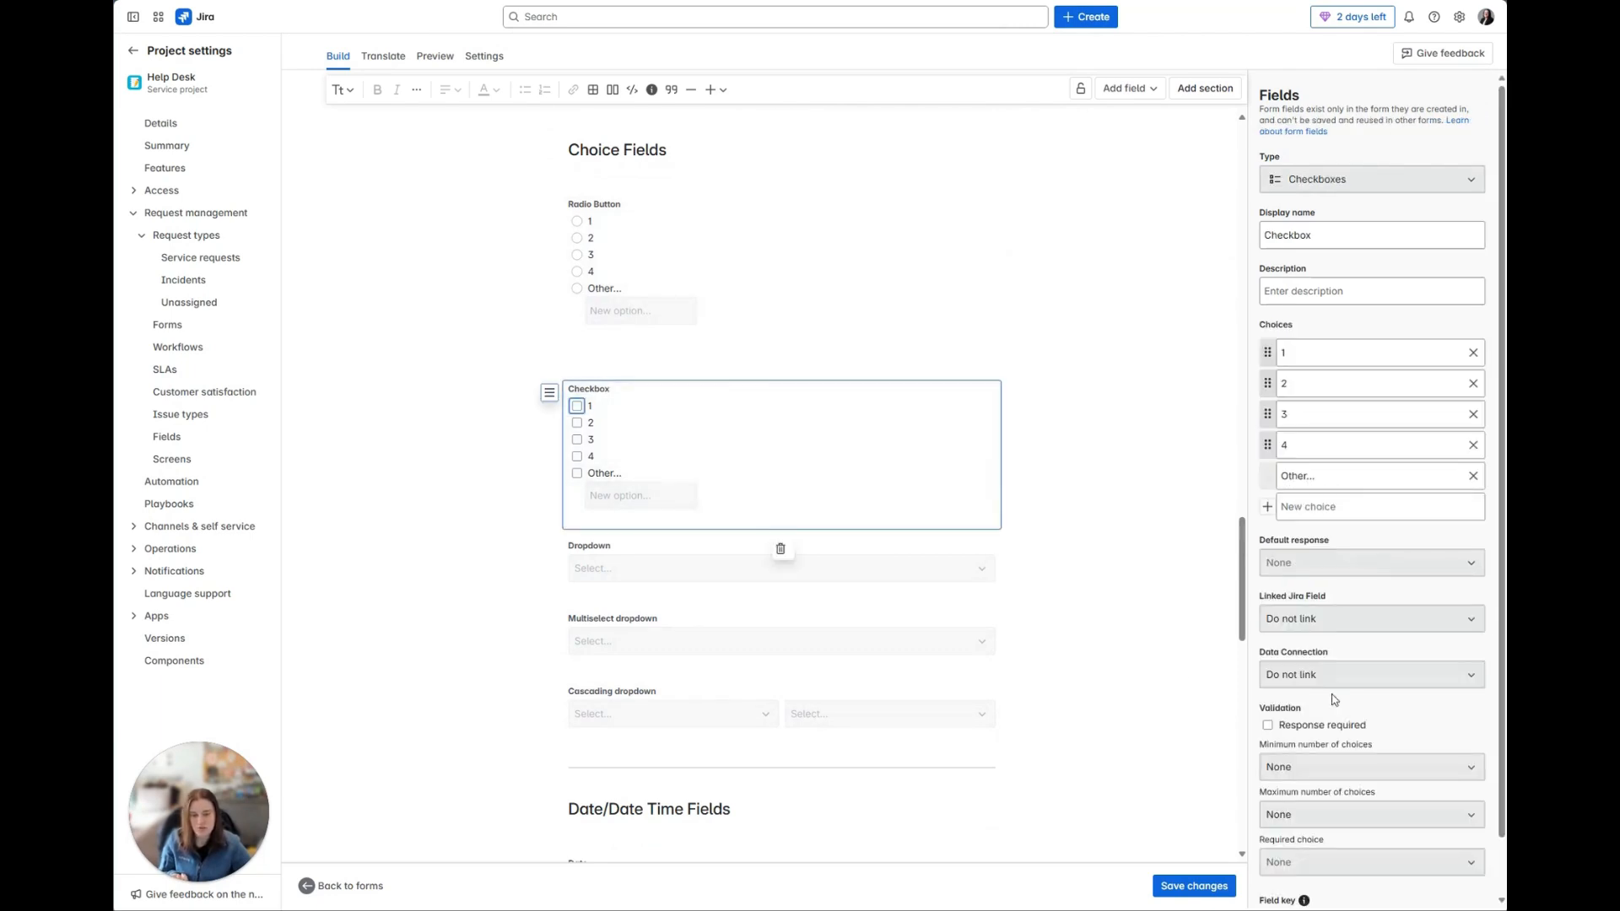
scroll(1341, 717, "down", 2)
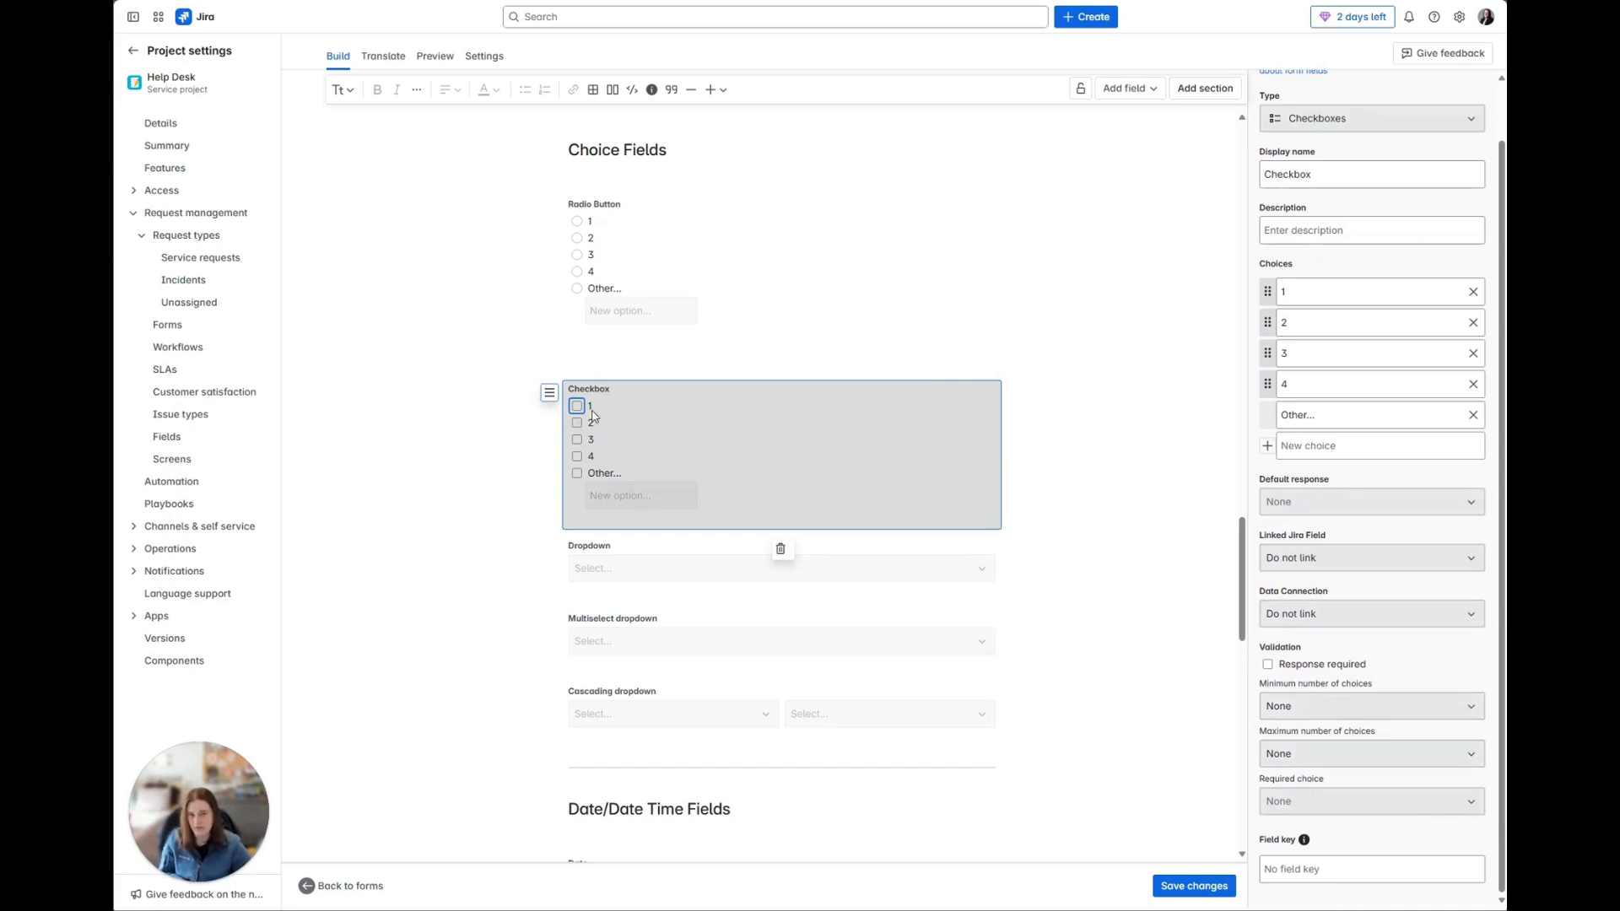
Step: Remove the "Other" choice from the Radio Button field and add it back
left_click(739, 256)
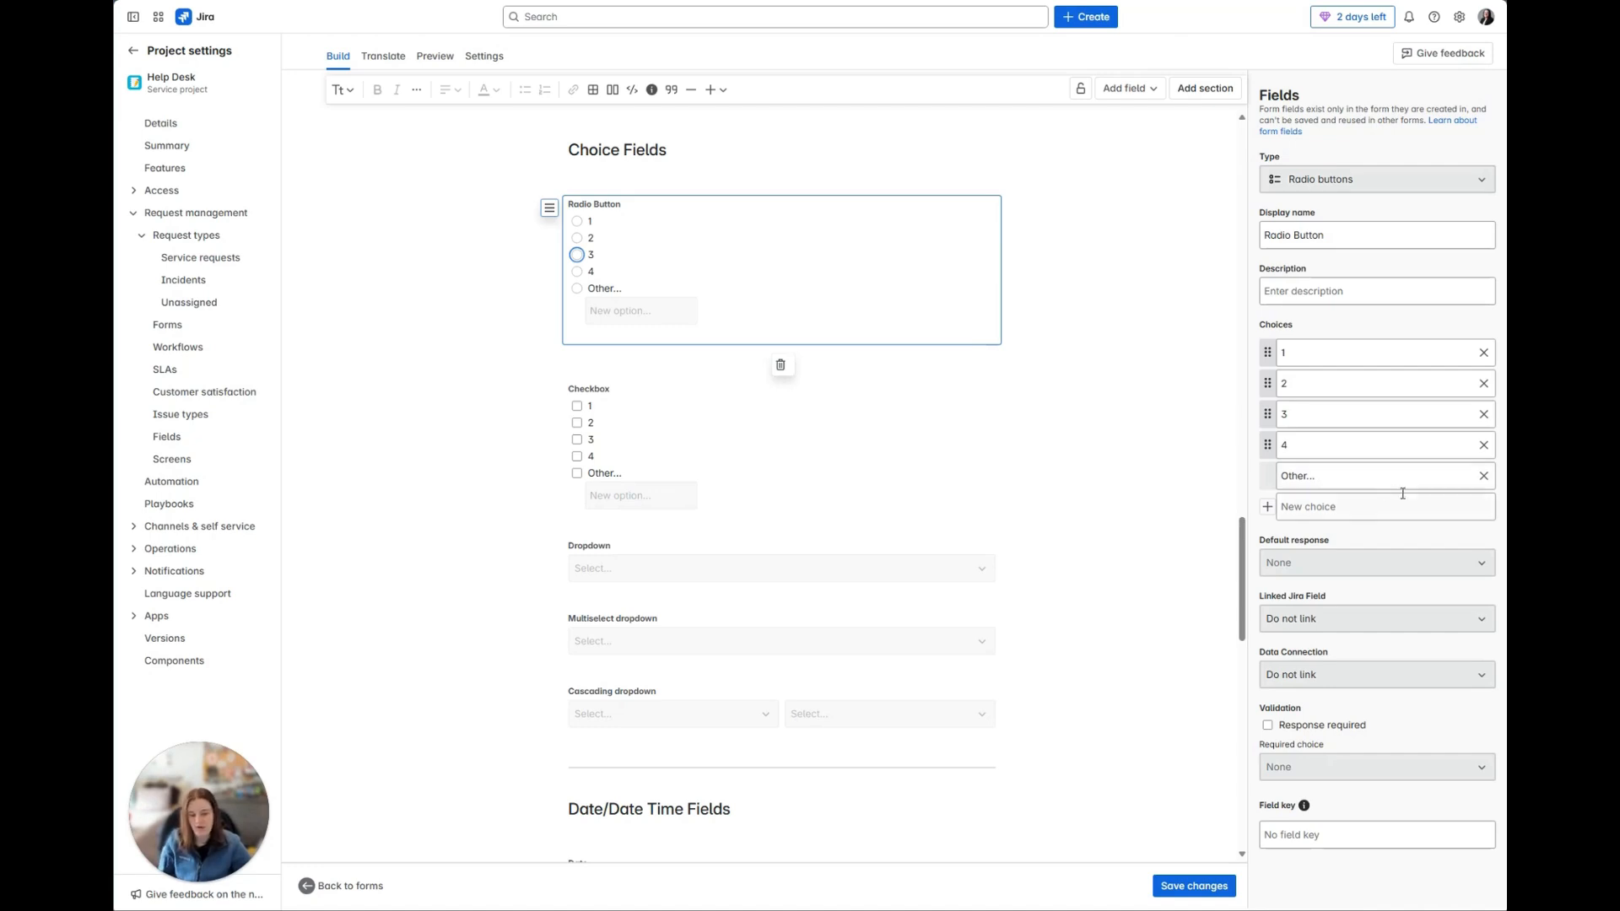
left_click(1483, 475)
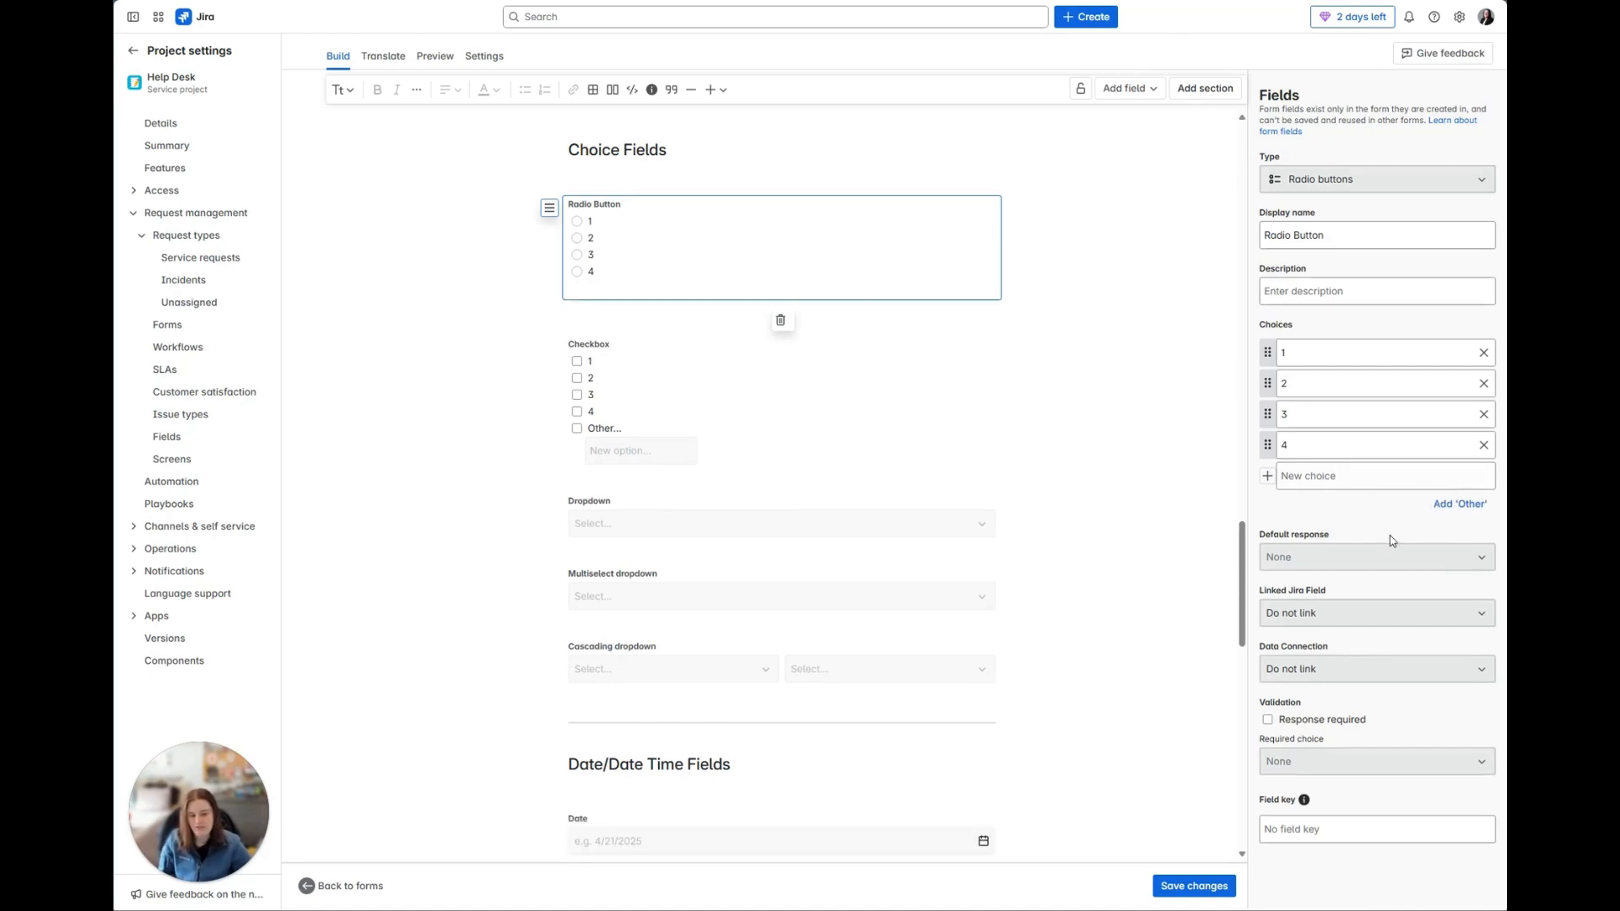
left_click(1460, 504)
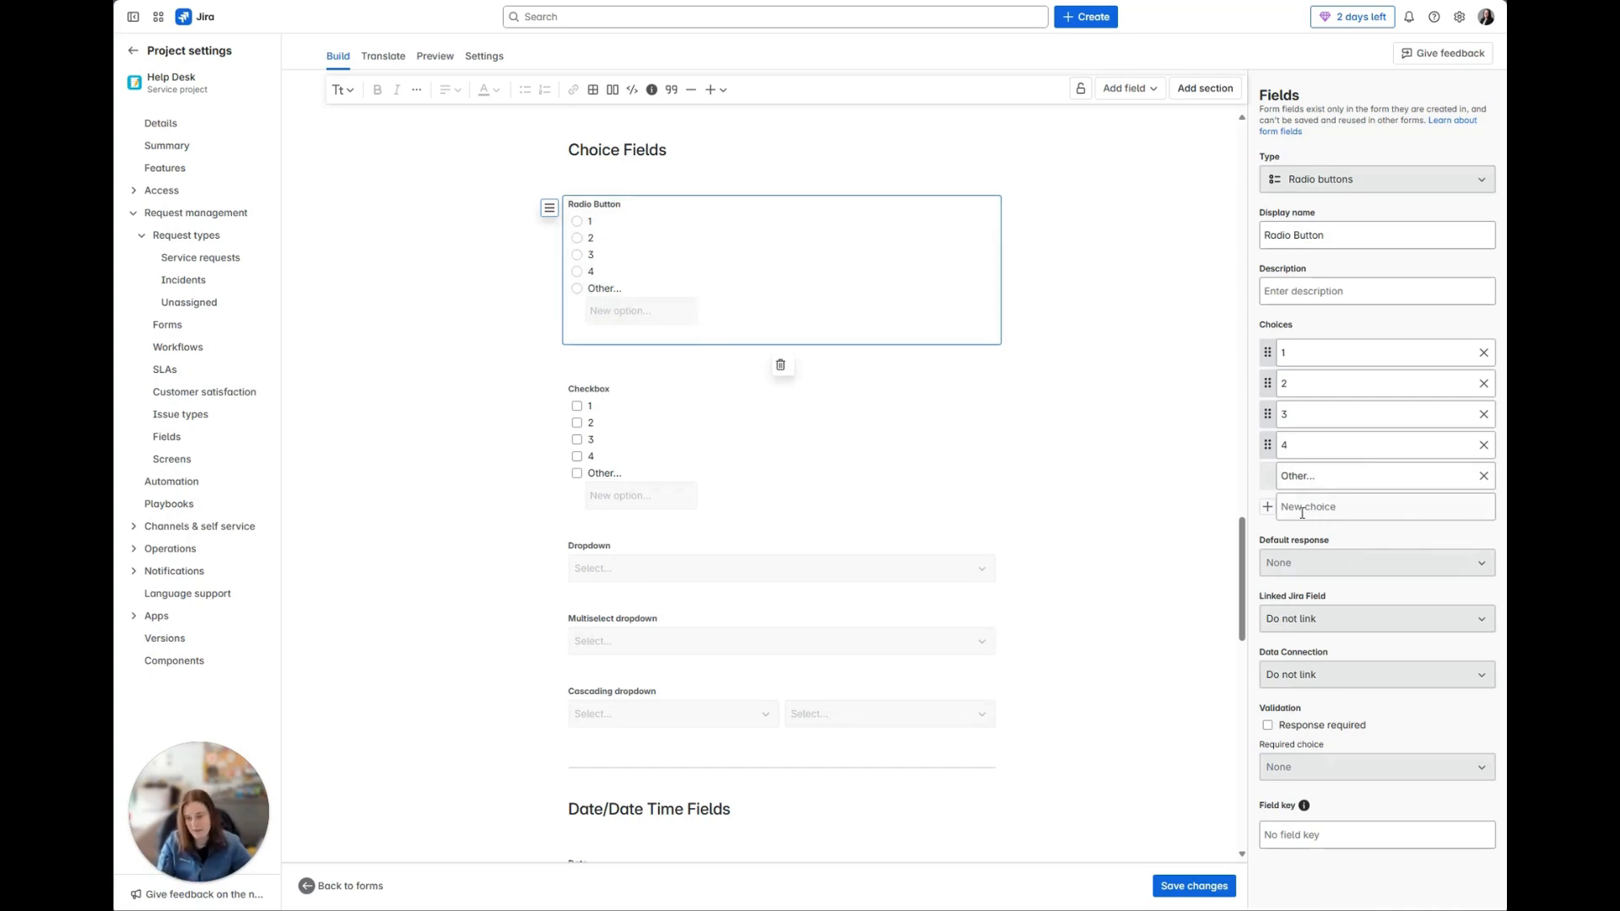
Step: View the Cascading dropdown field's child choices for parent choices 1, 2 and 3
scroll(1013, 540, "down", 4)
scroll(770, 376, "down", 1)
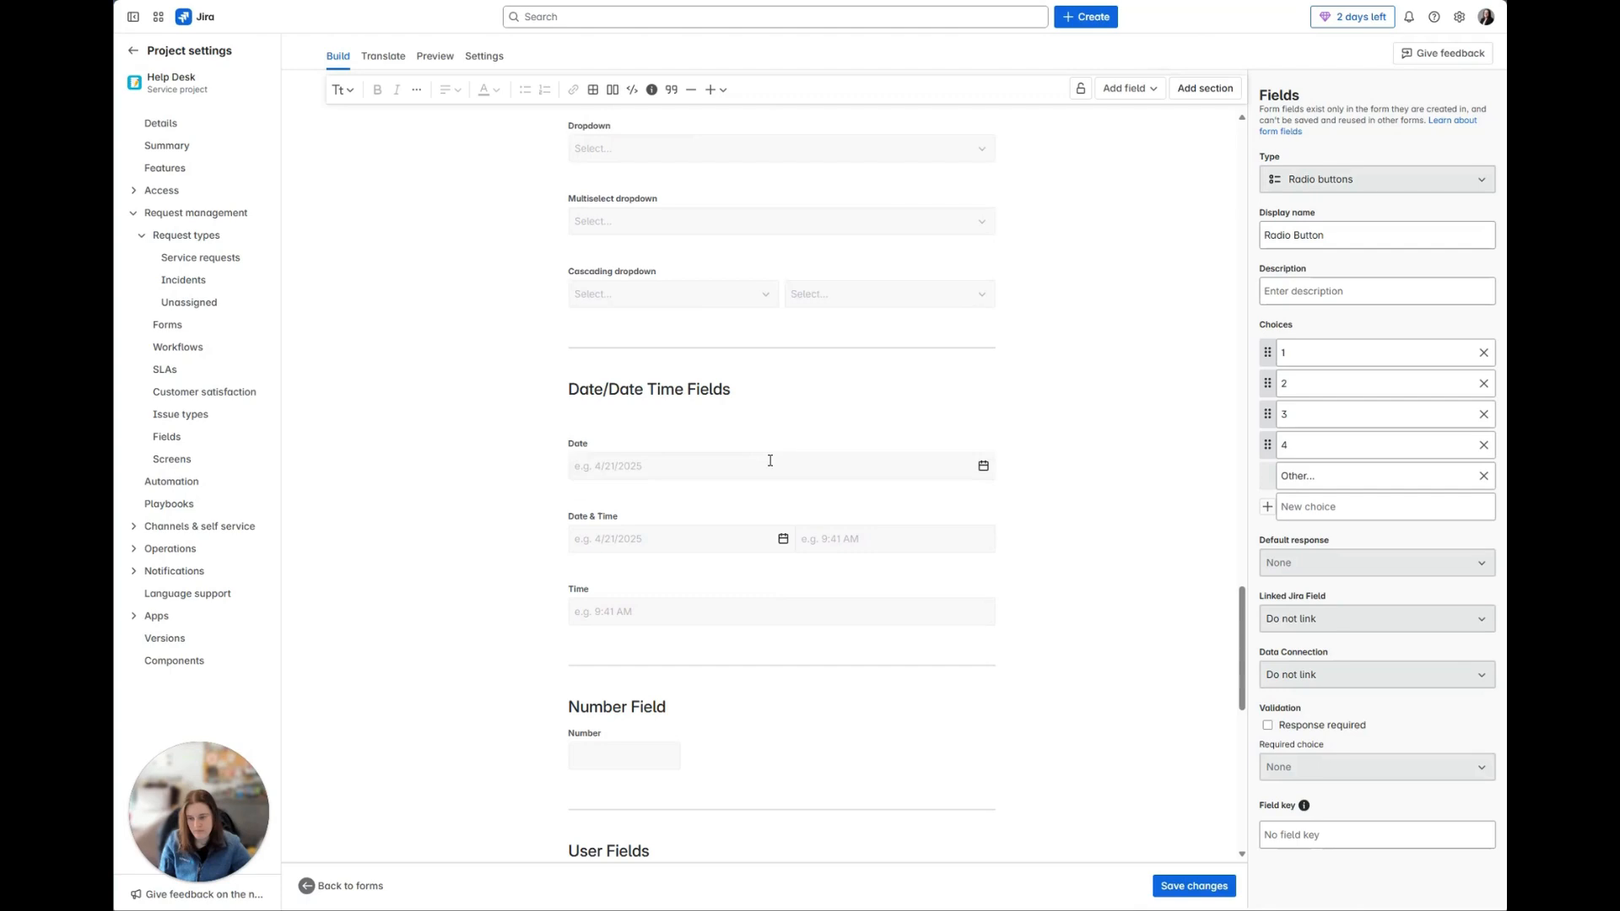
left_click(674, 279)
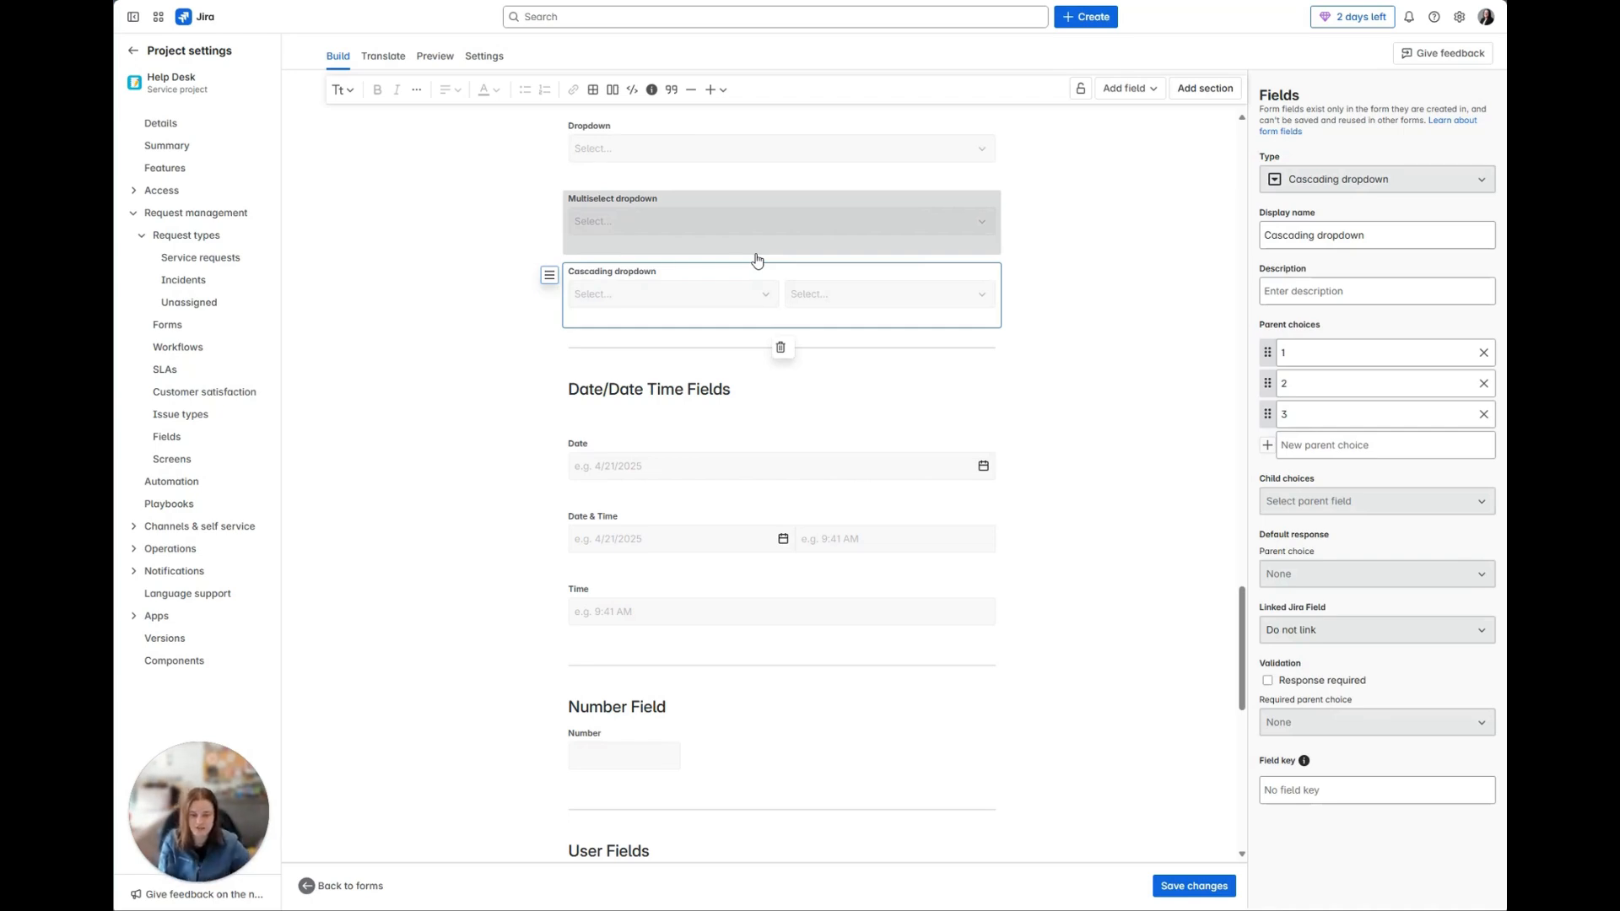
left_click(1320, 505)
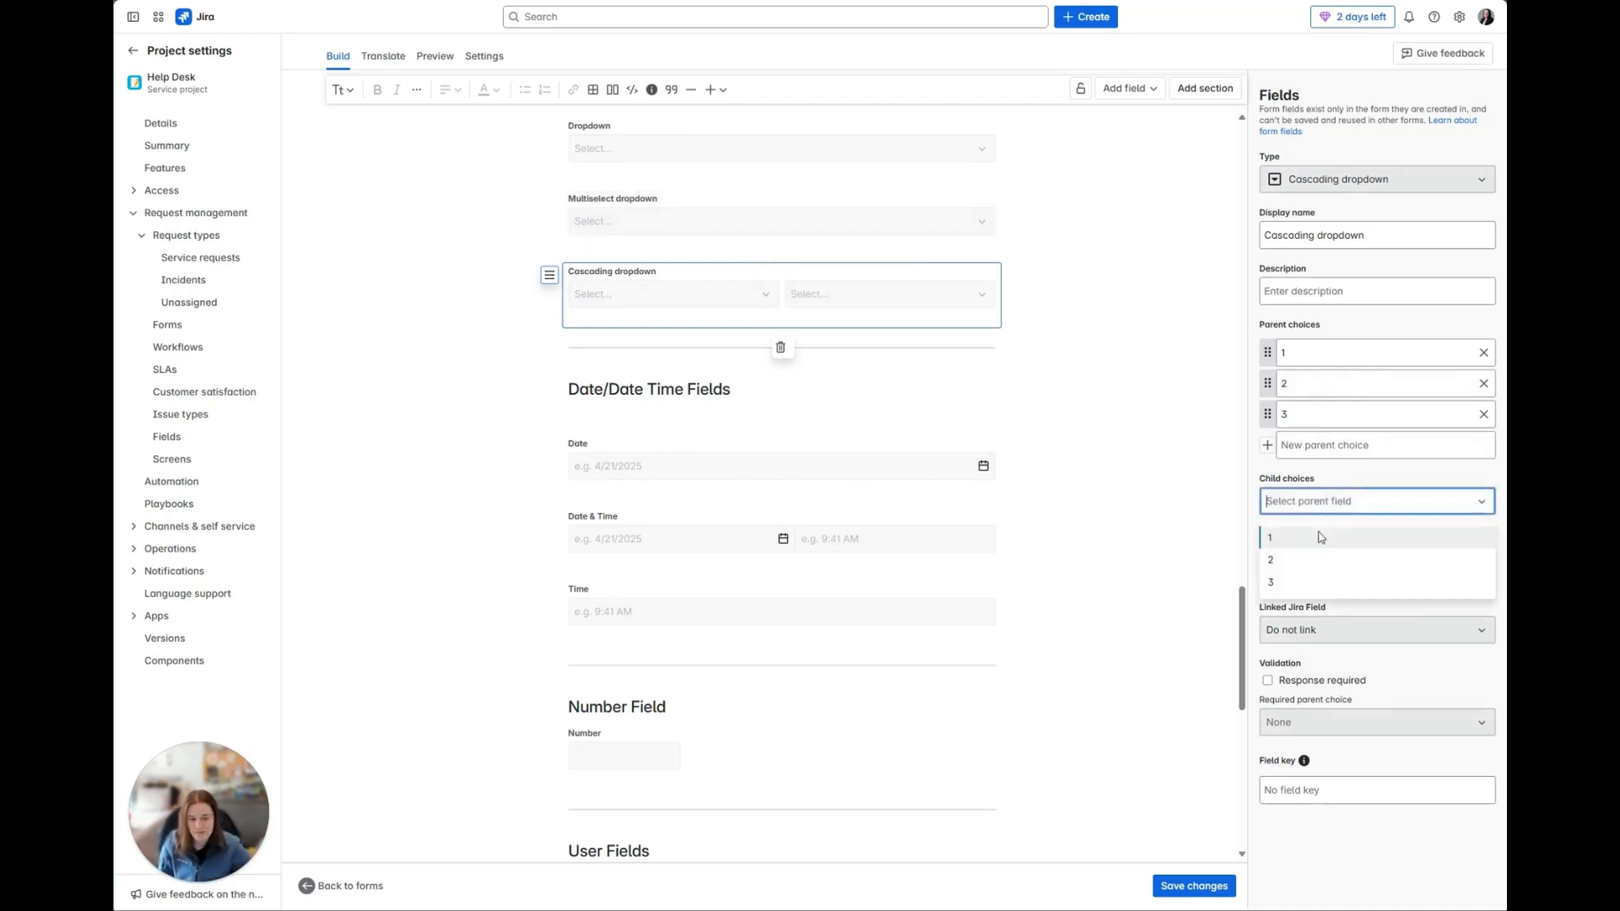
left_click(1321, 536)
left_click(1337, 515)
left_click(1310, 560)
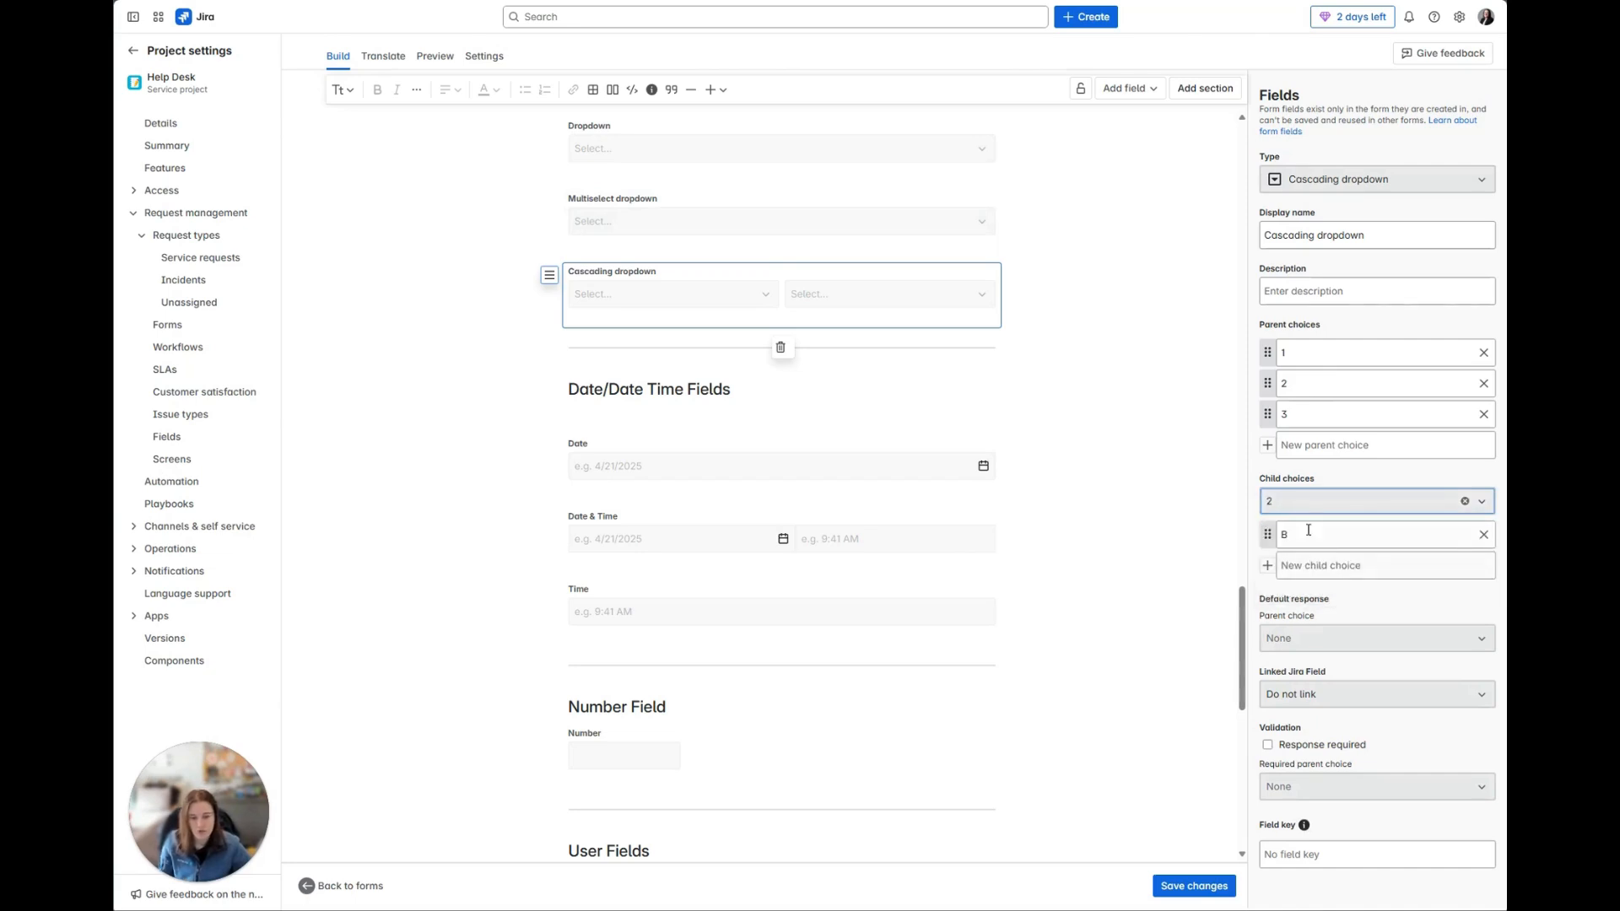
left_click(1303, 506)
left_click(1287, 583)
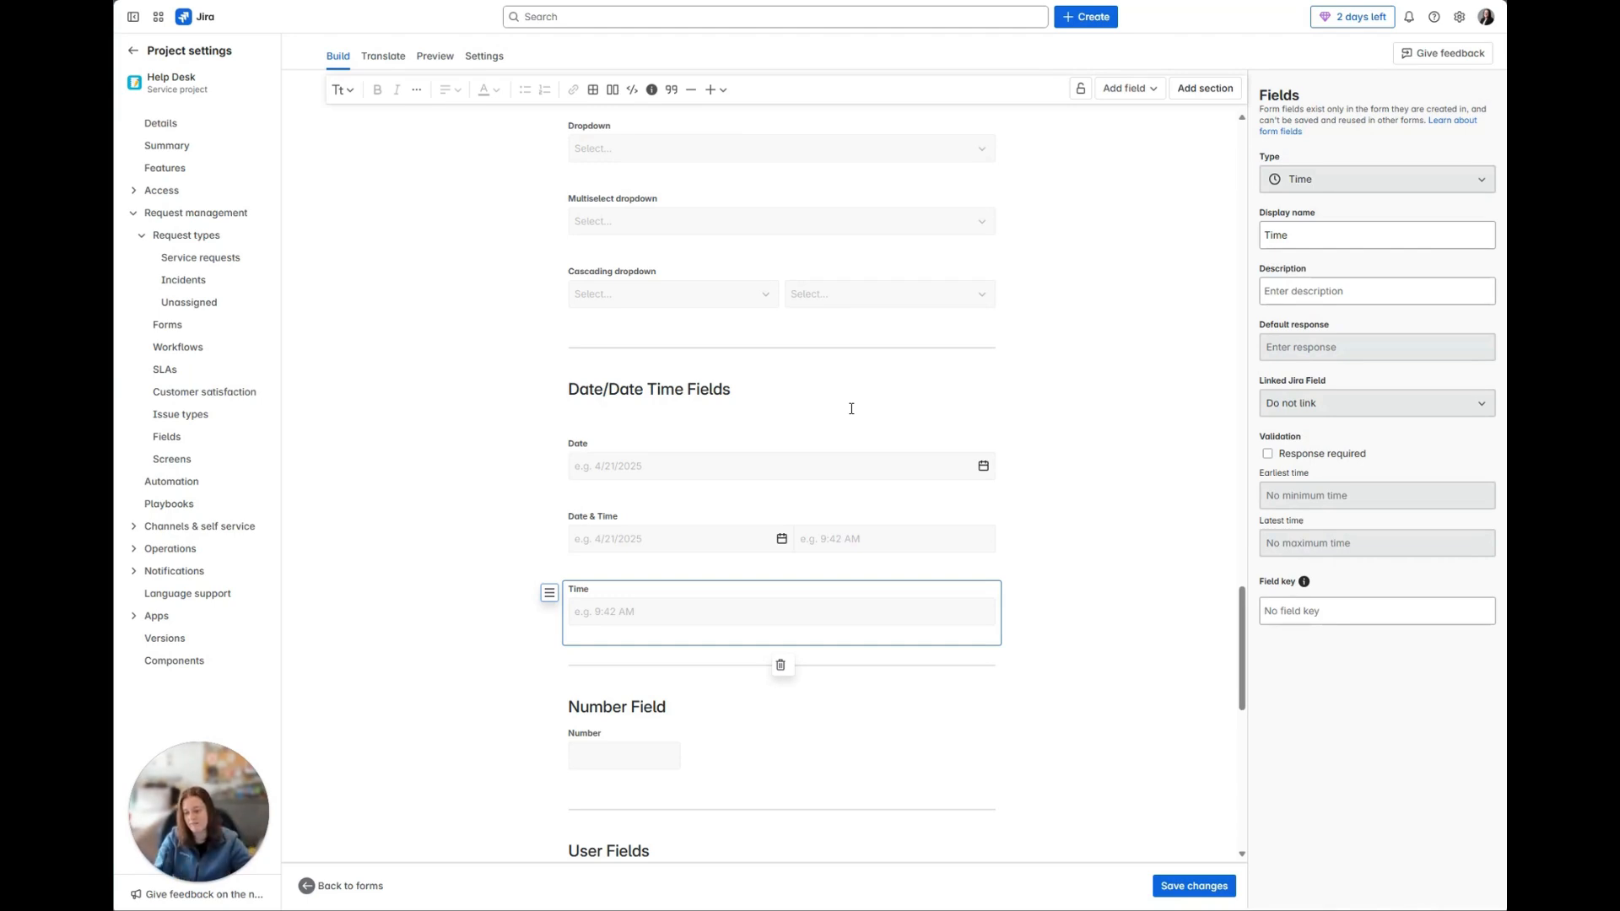
Step: Look over the Number, User and Other fields and view the Attachment field's settings
scroll(851, 422, "down", 5)
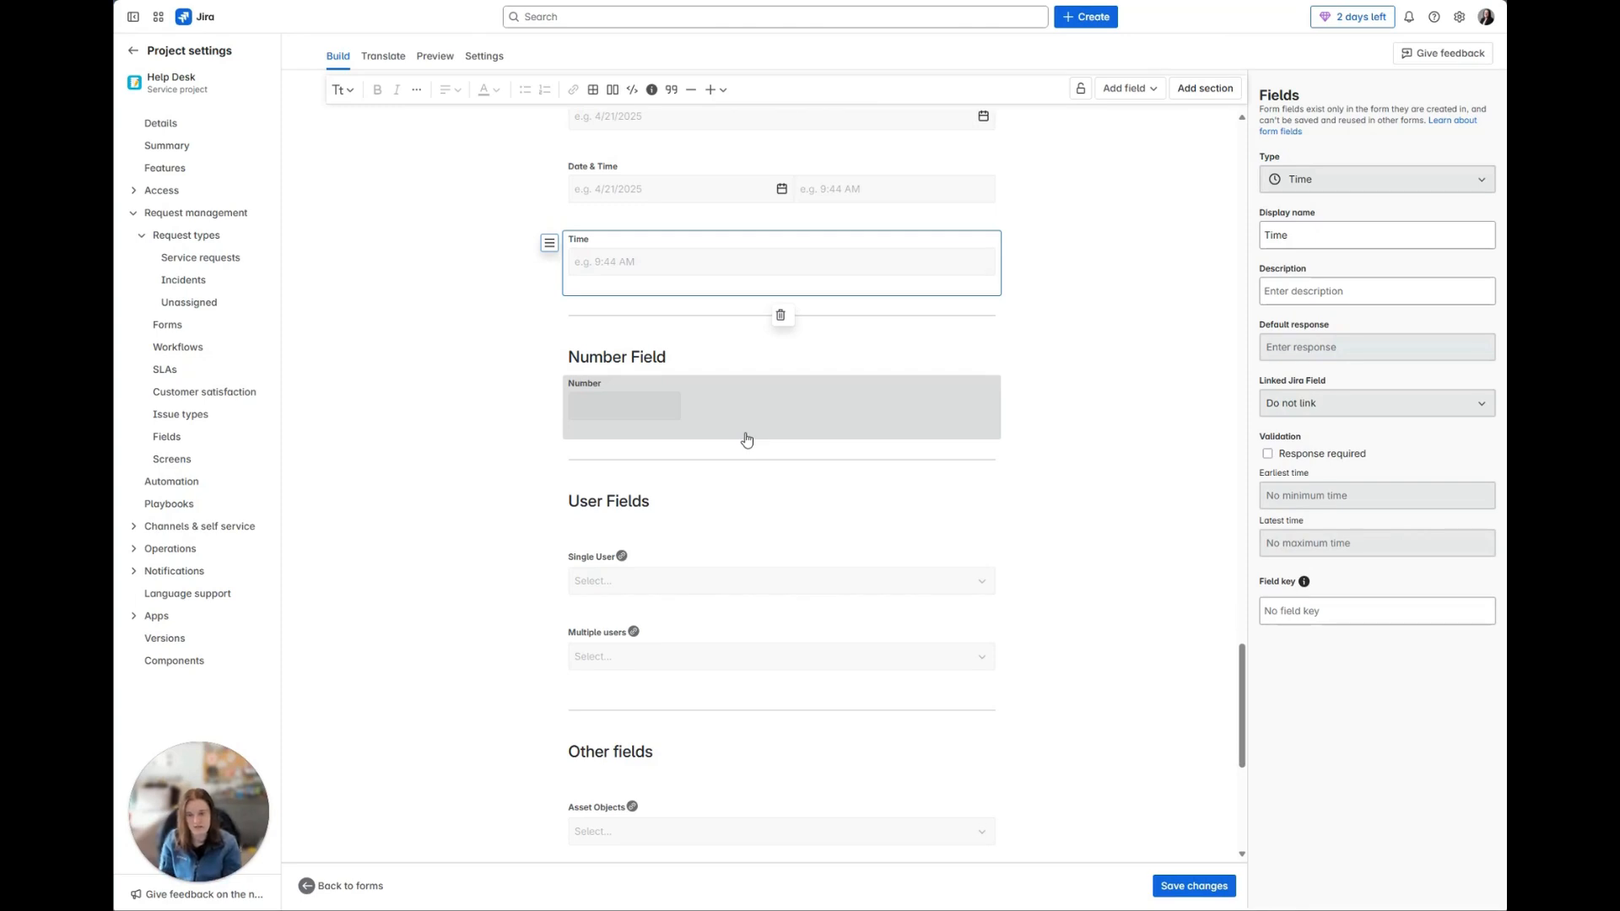
scroll(747, 439, "down", 2)
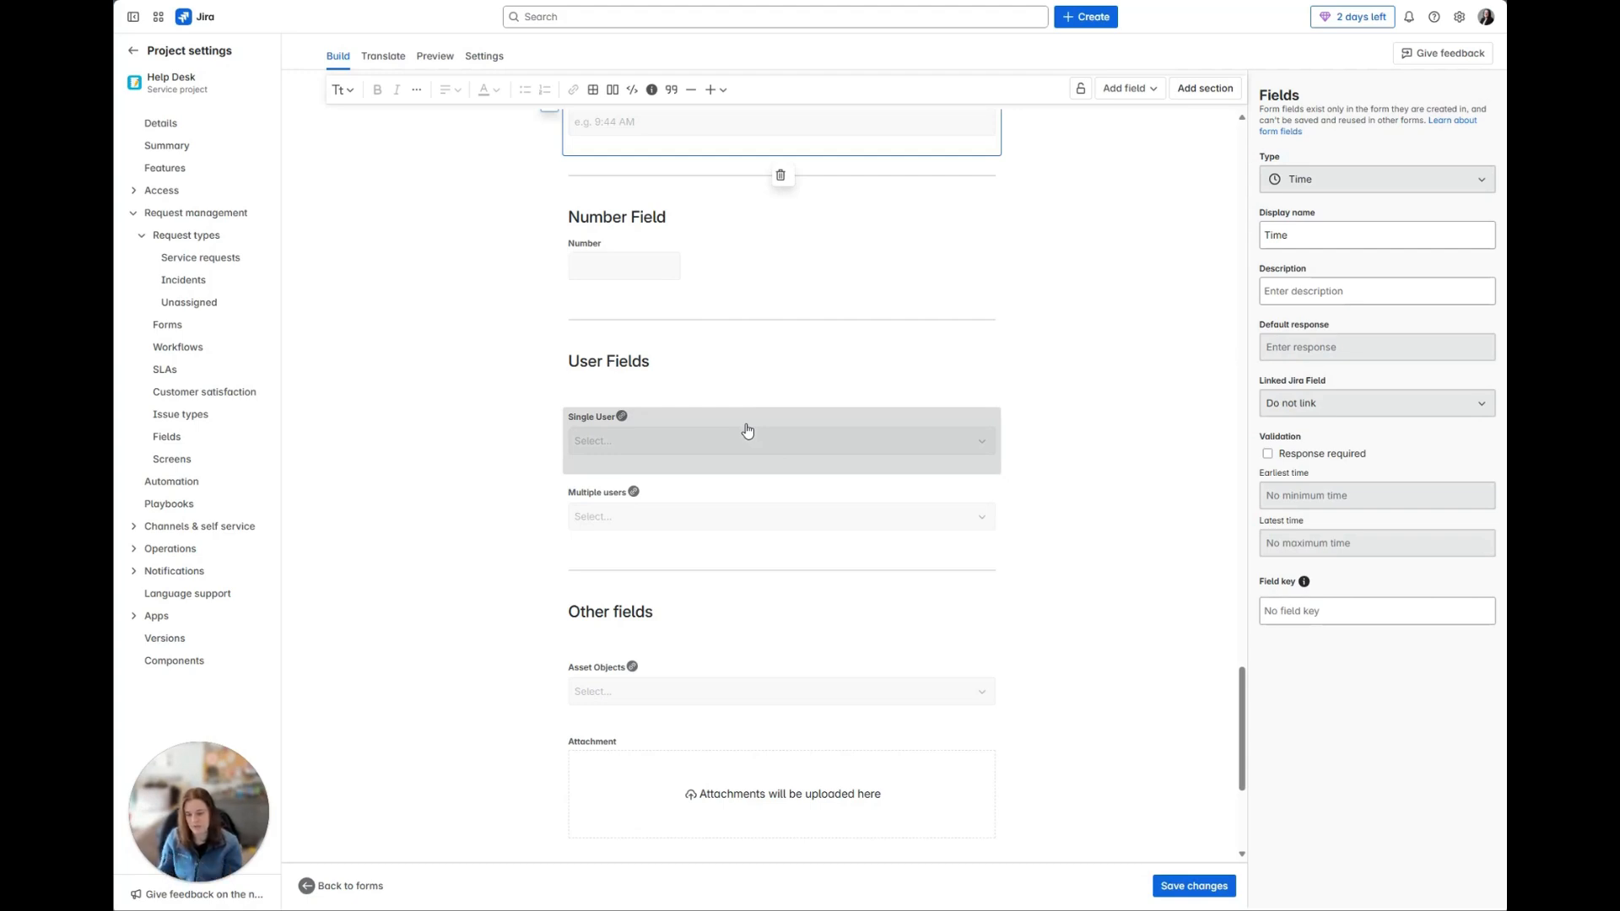
scroll(746, 431, "down", 3)
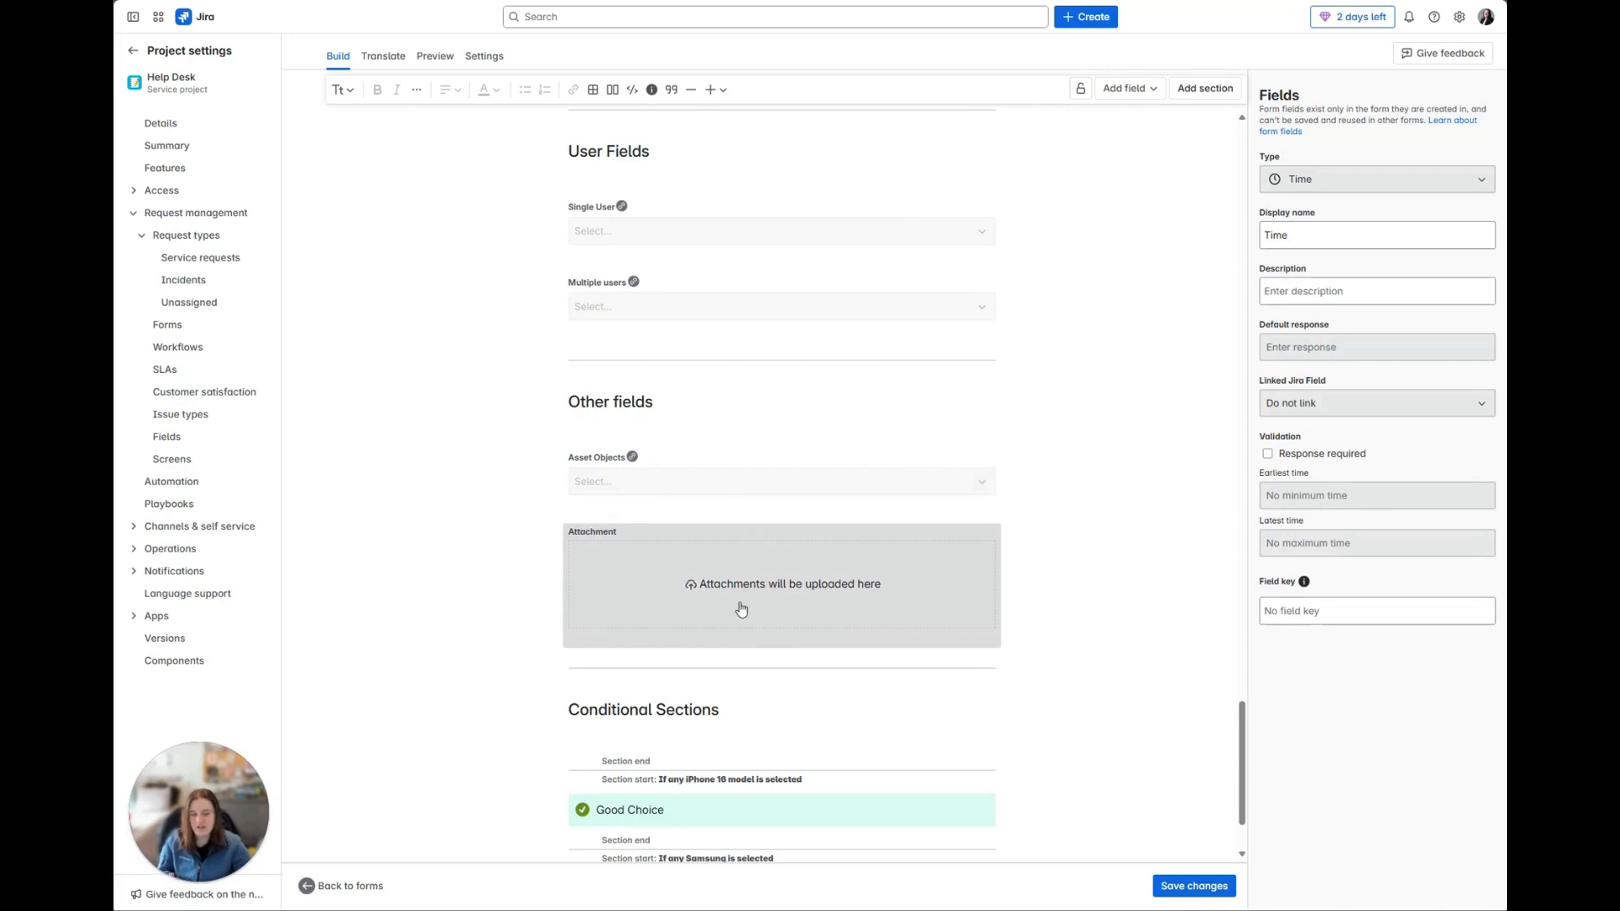
left_click(645, 544)
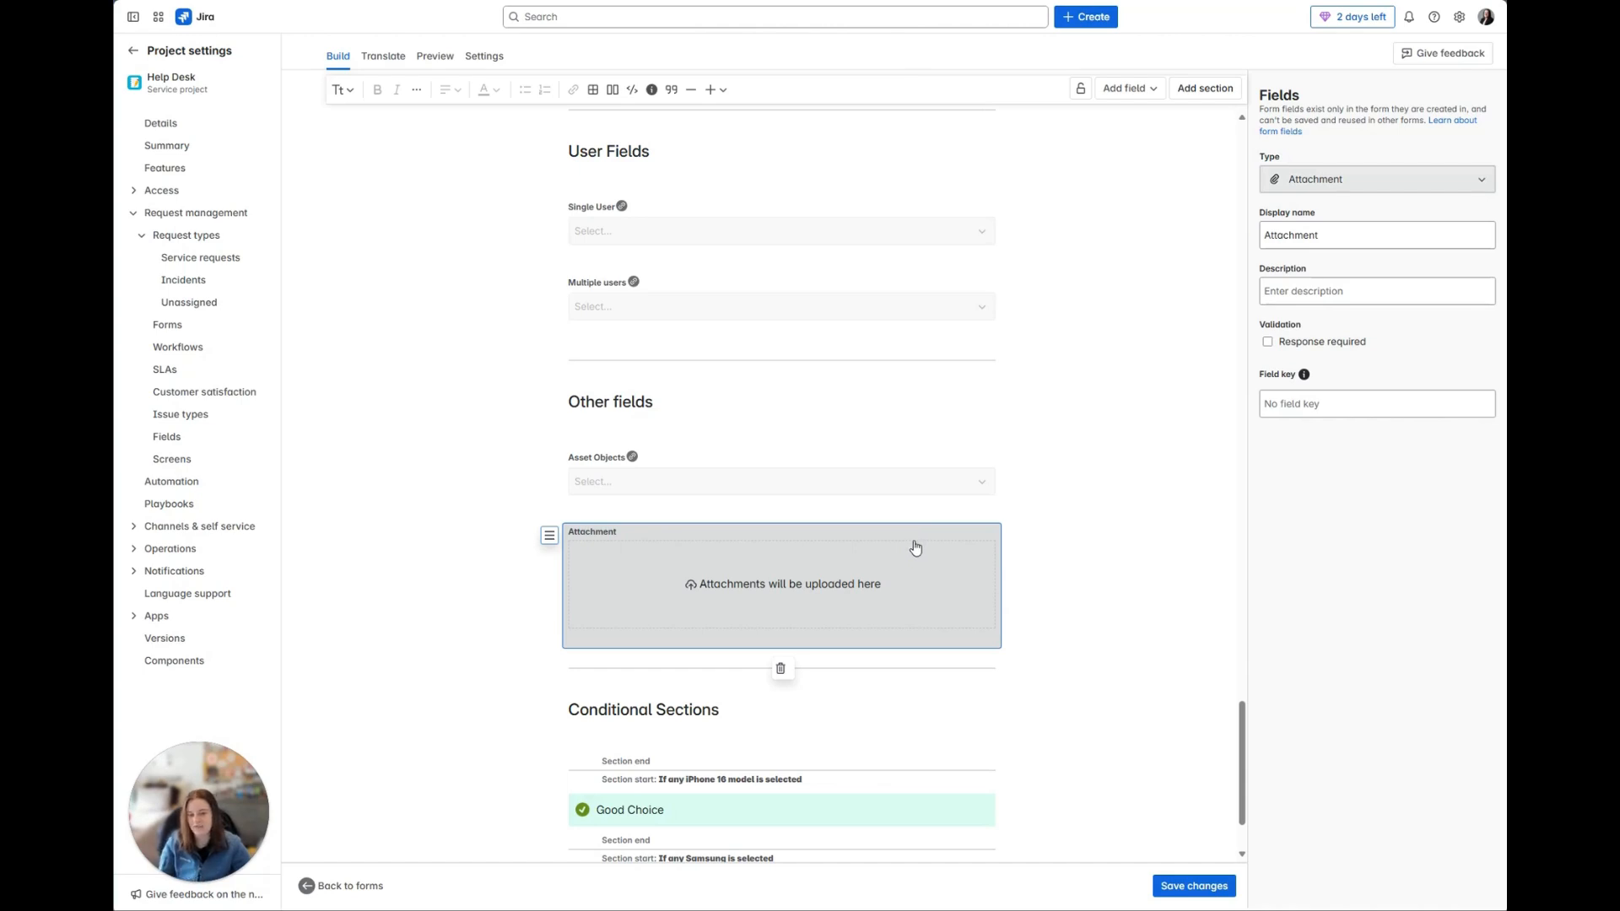
Step: View the display settings of the iPhone 16, Samsung and "Return to always visible fields" sections under Conditional Sections
scroll(915, 548, "down", 3)
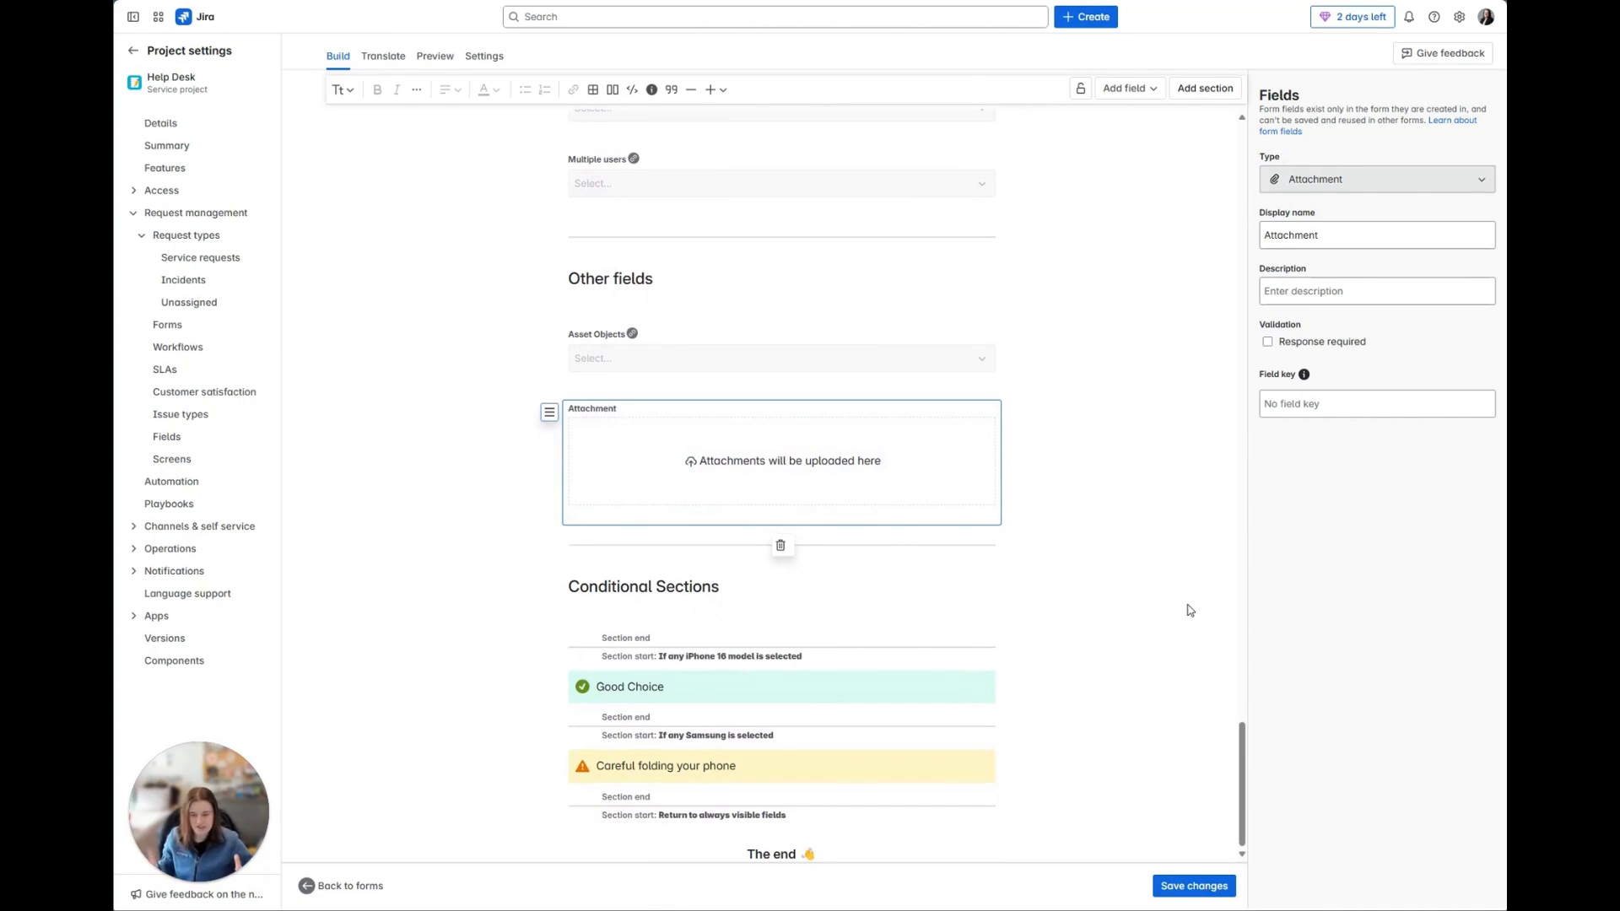
left_click(633, 664)
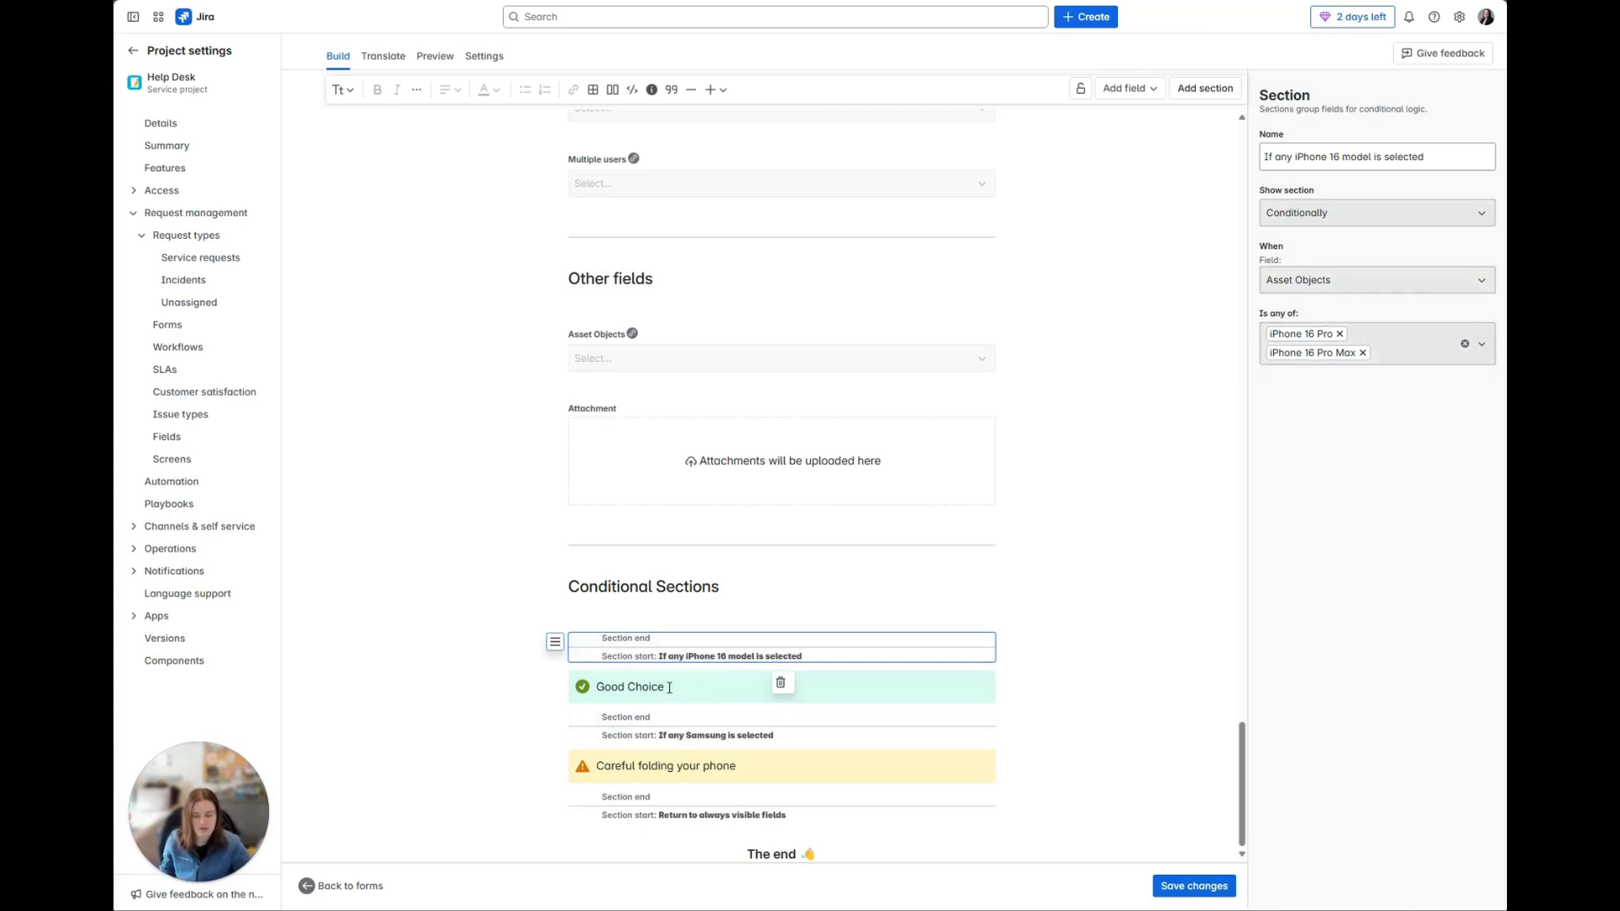
left_click(665, 741)
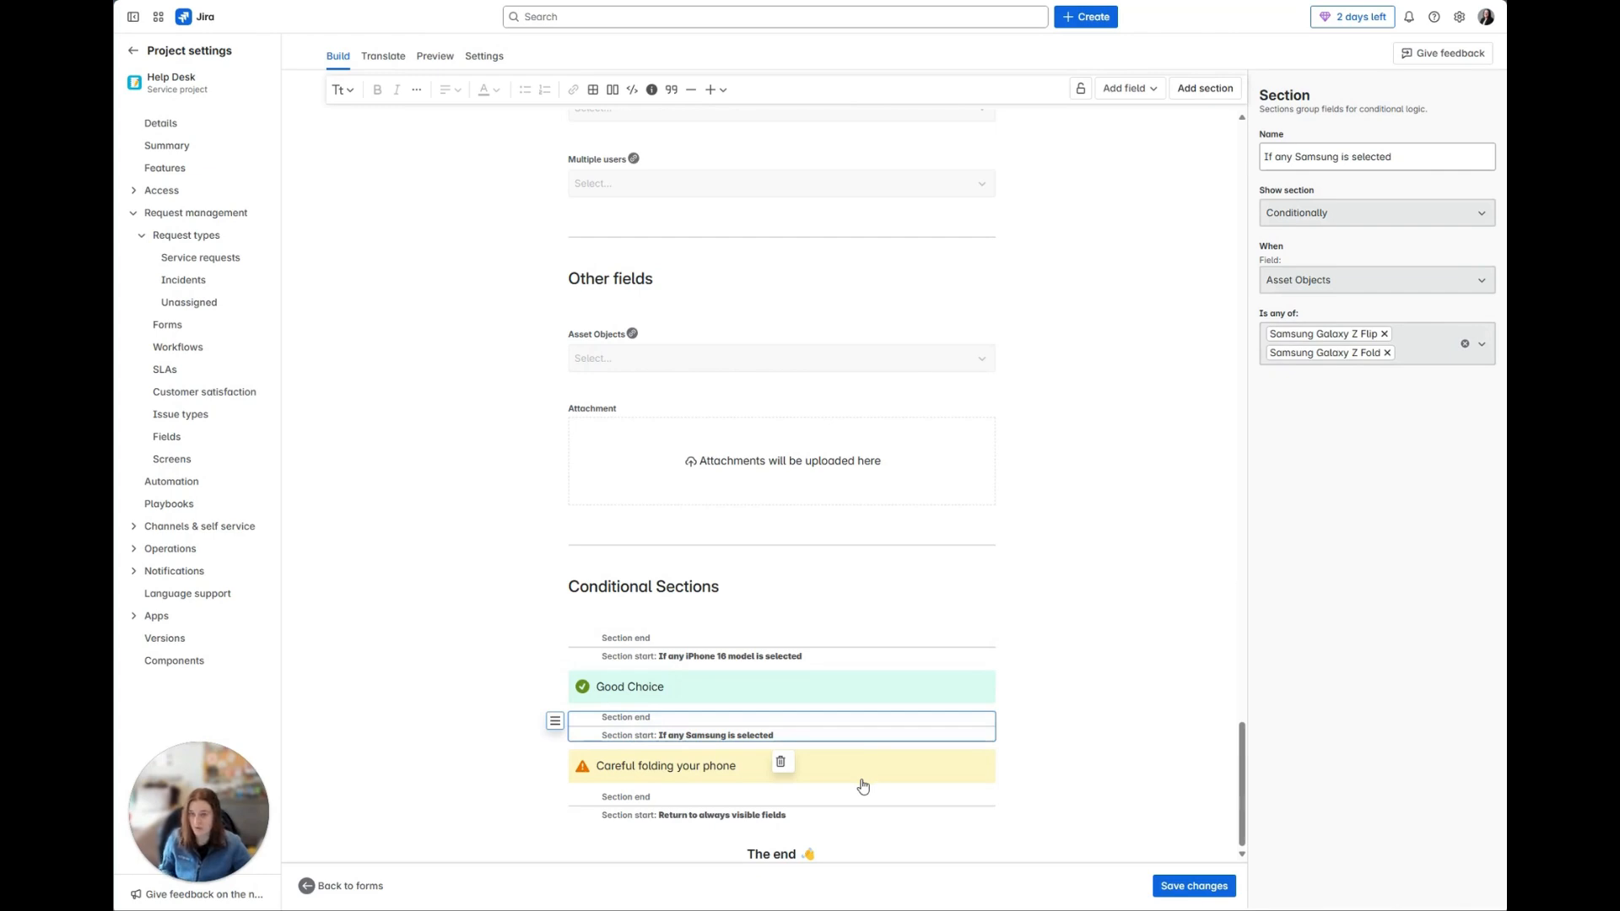
left_click(898, 814)
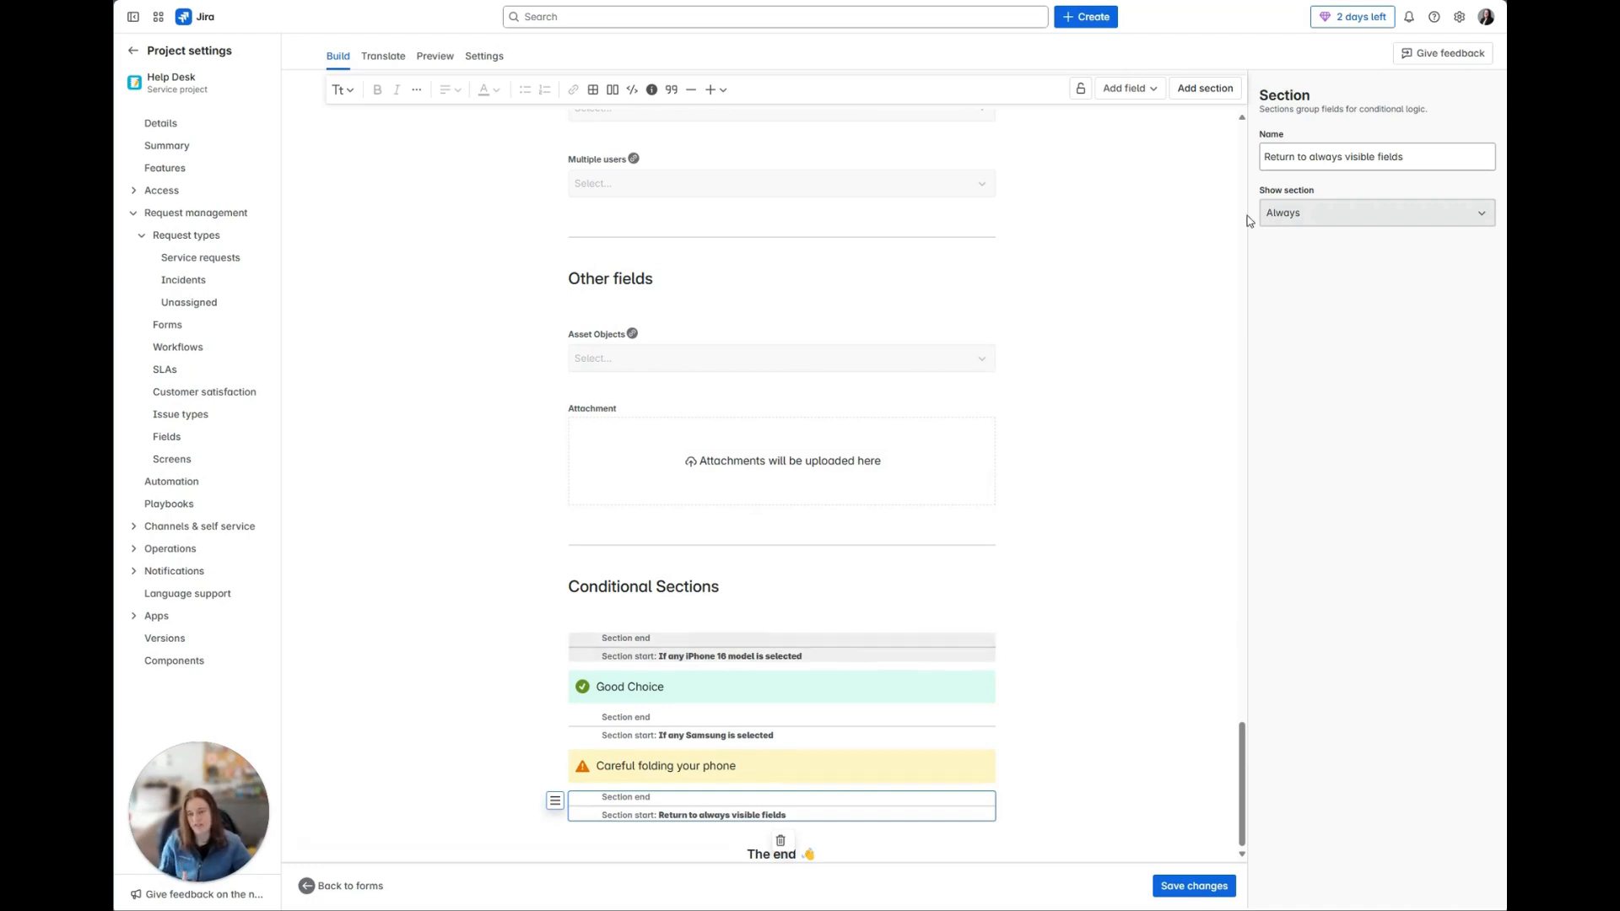
left_click_drag(1408, 157, 1225, 157)
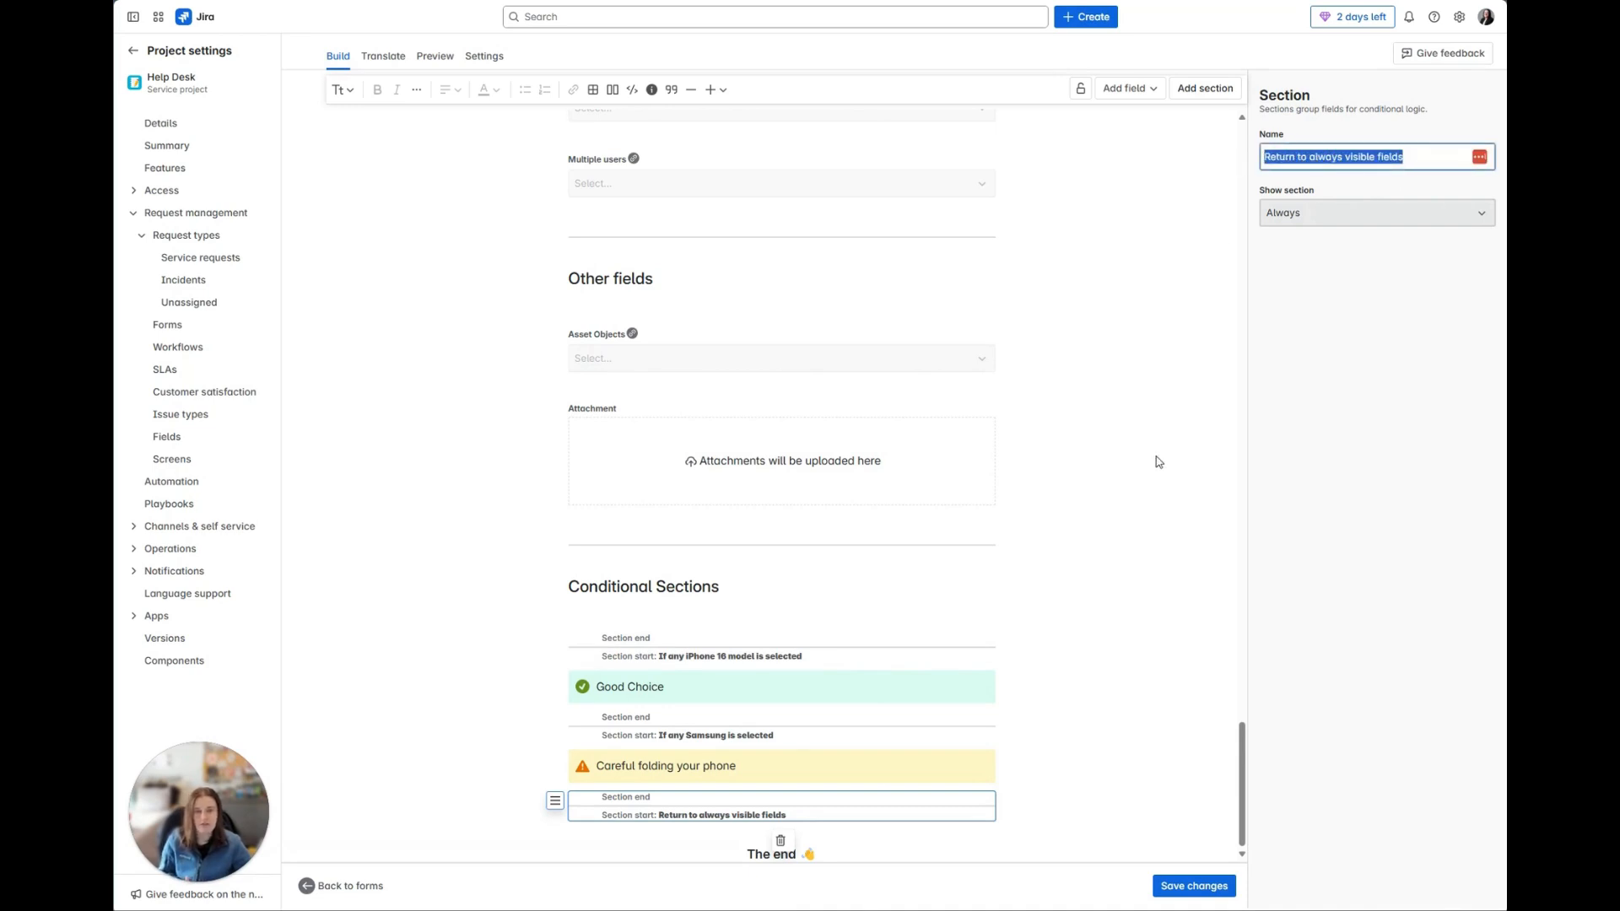
left_click(1095, 460)
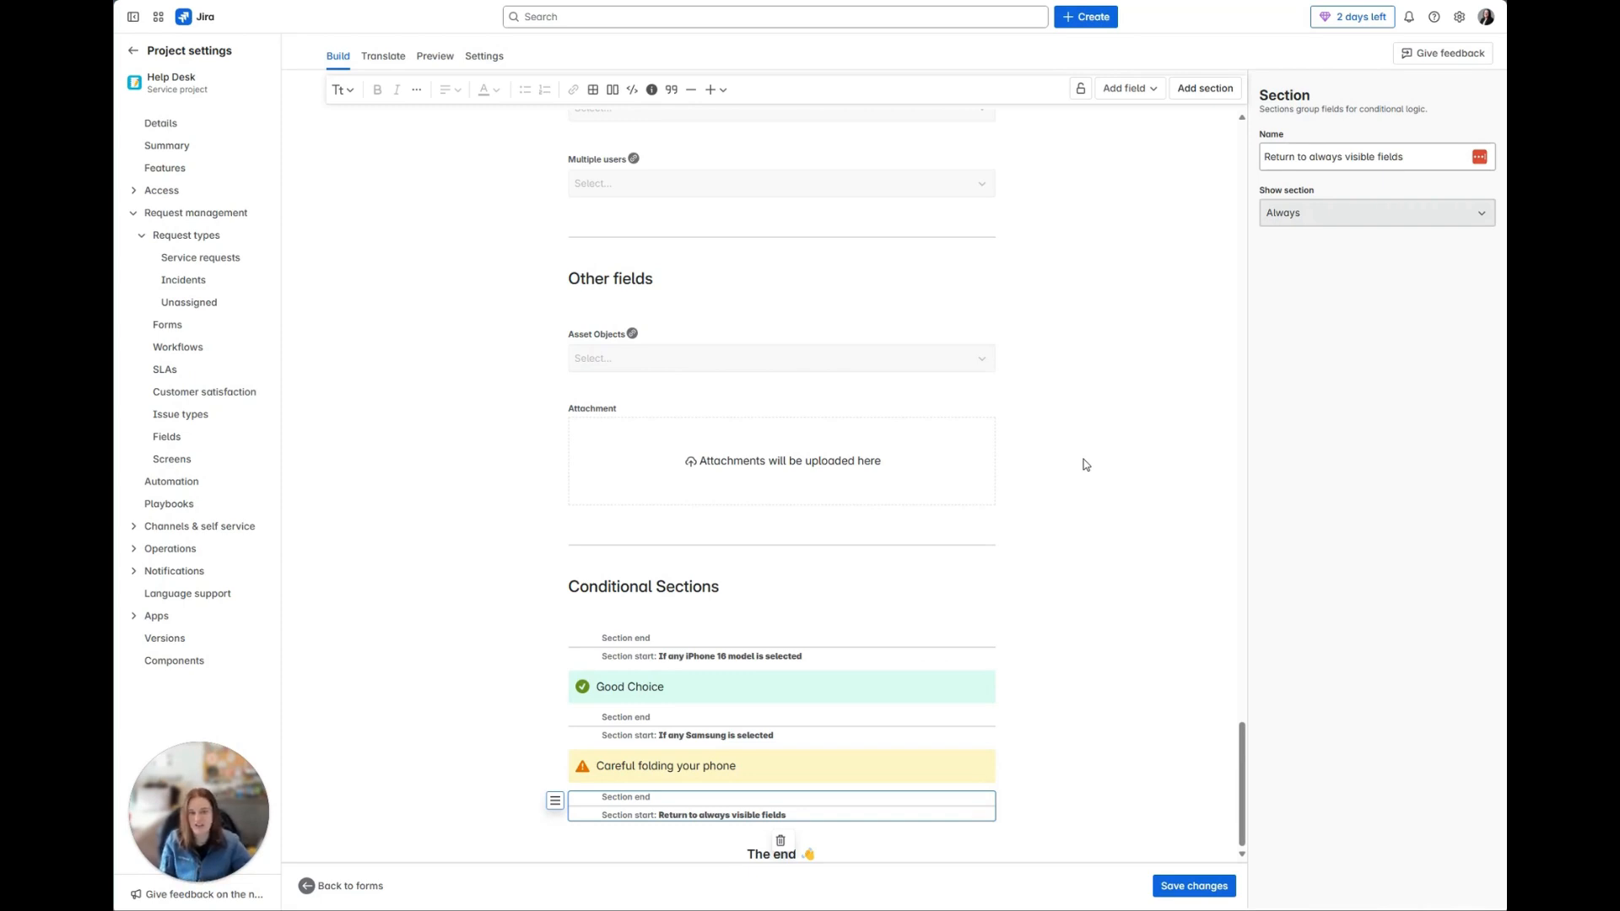
Step: Set the "Return to always visible fields" section to show conditionally based on the Radio Button field, leaving its matching choices unselected
left_click(1298, 211)
left_click(1300, 270)
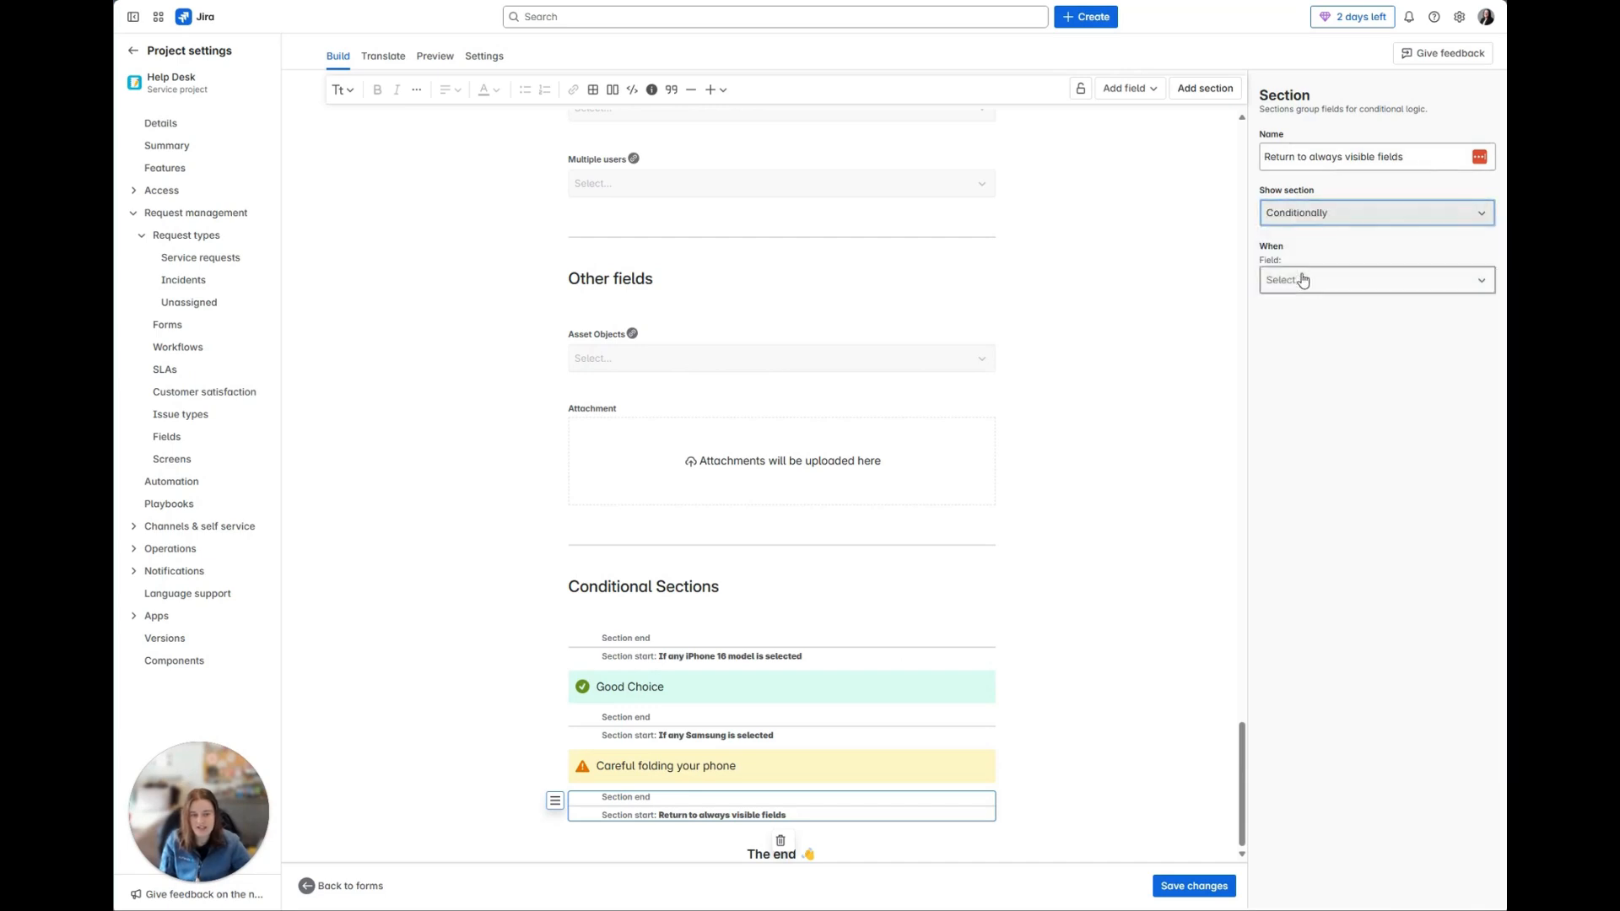
left_click(1296, 278)
left_click(1297, 316)
left_click(1305, 337)
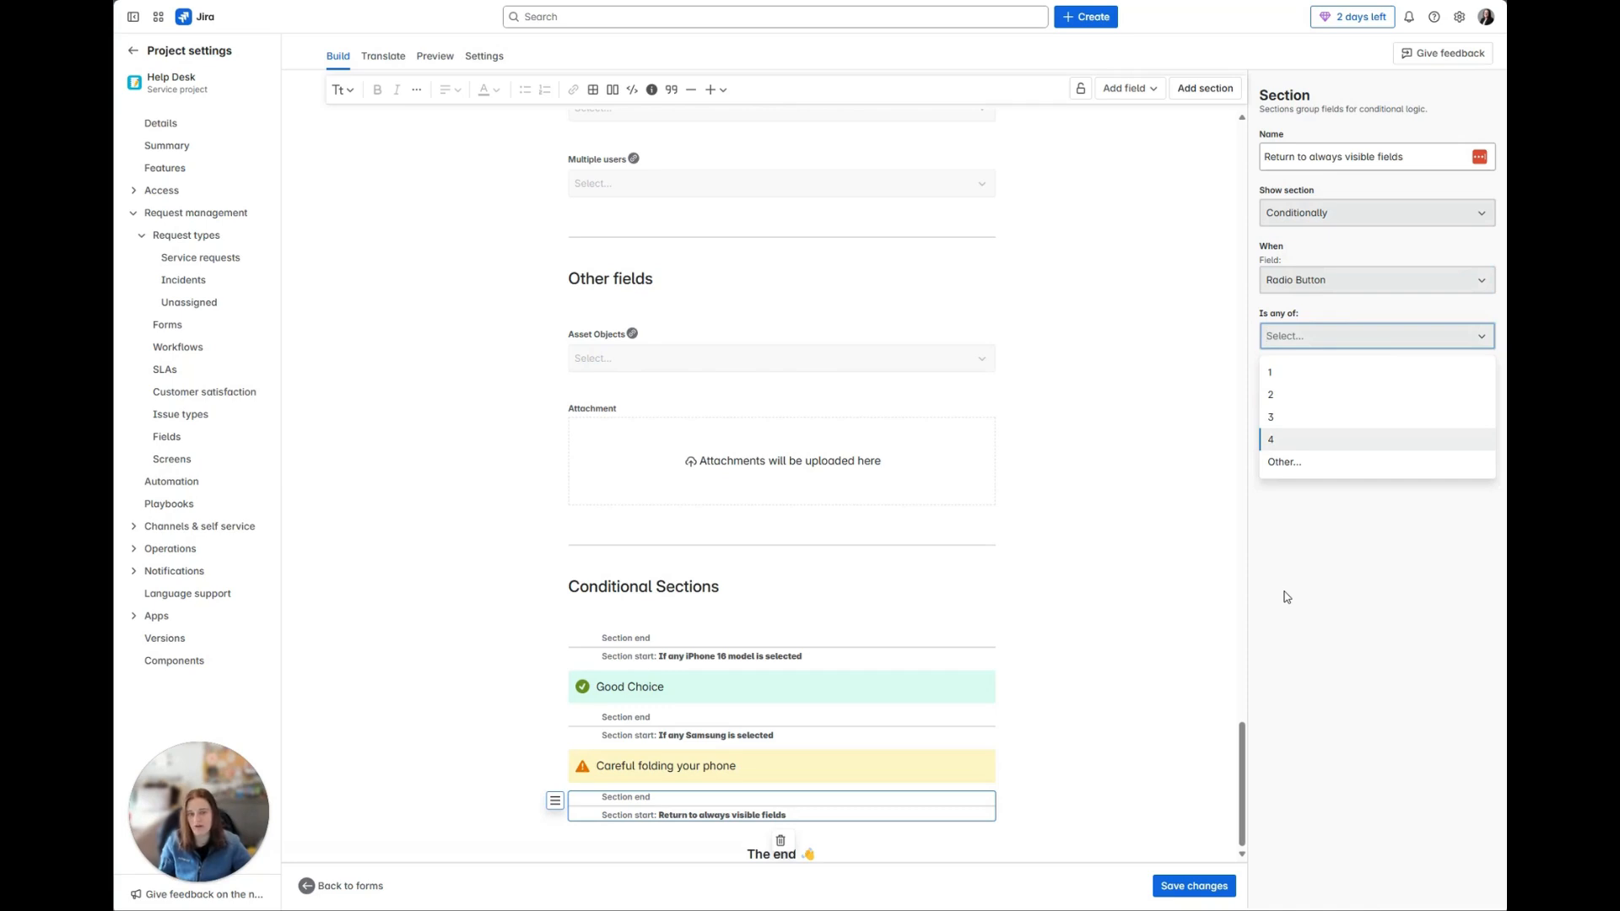
left_click(1073, 635)
left_click(874, 858)
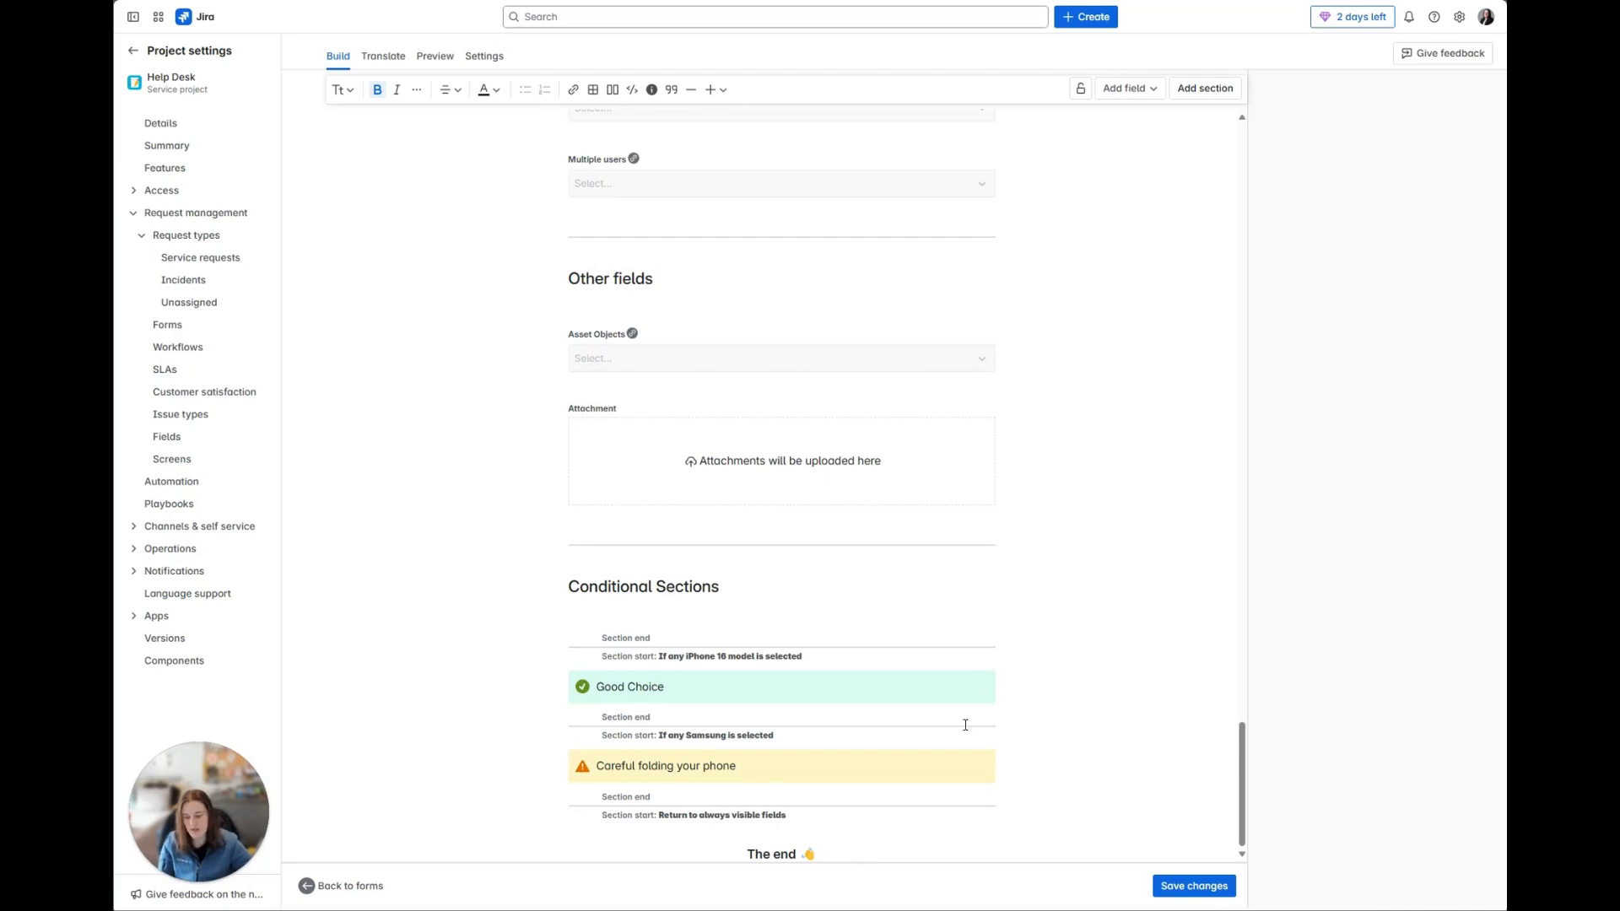
Step: View the dialog for restricting who can view the form and close it without applying a restriction
left_click(1079, 89)
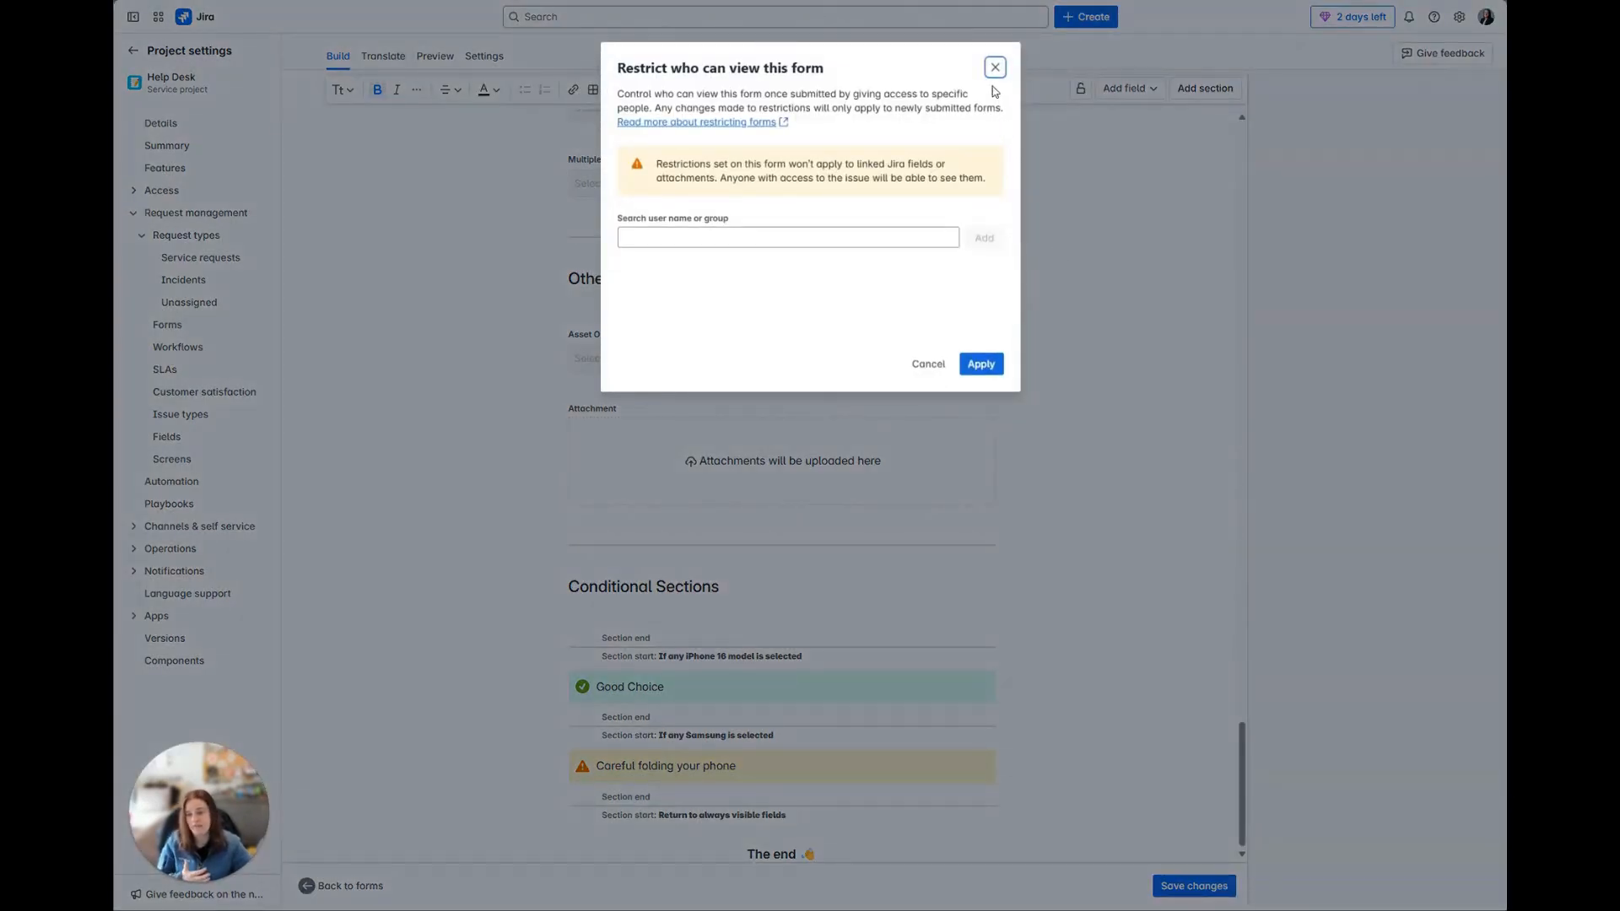
left_click_drag(649, 220, 692, 221)
left_click(729, 224)
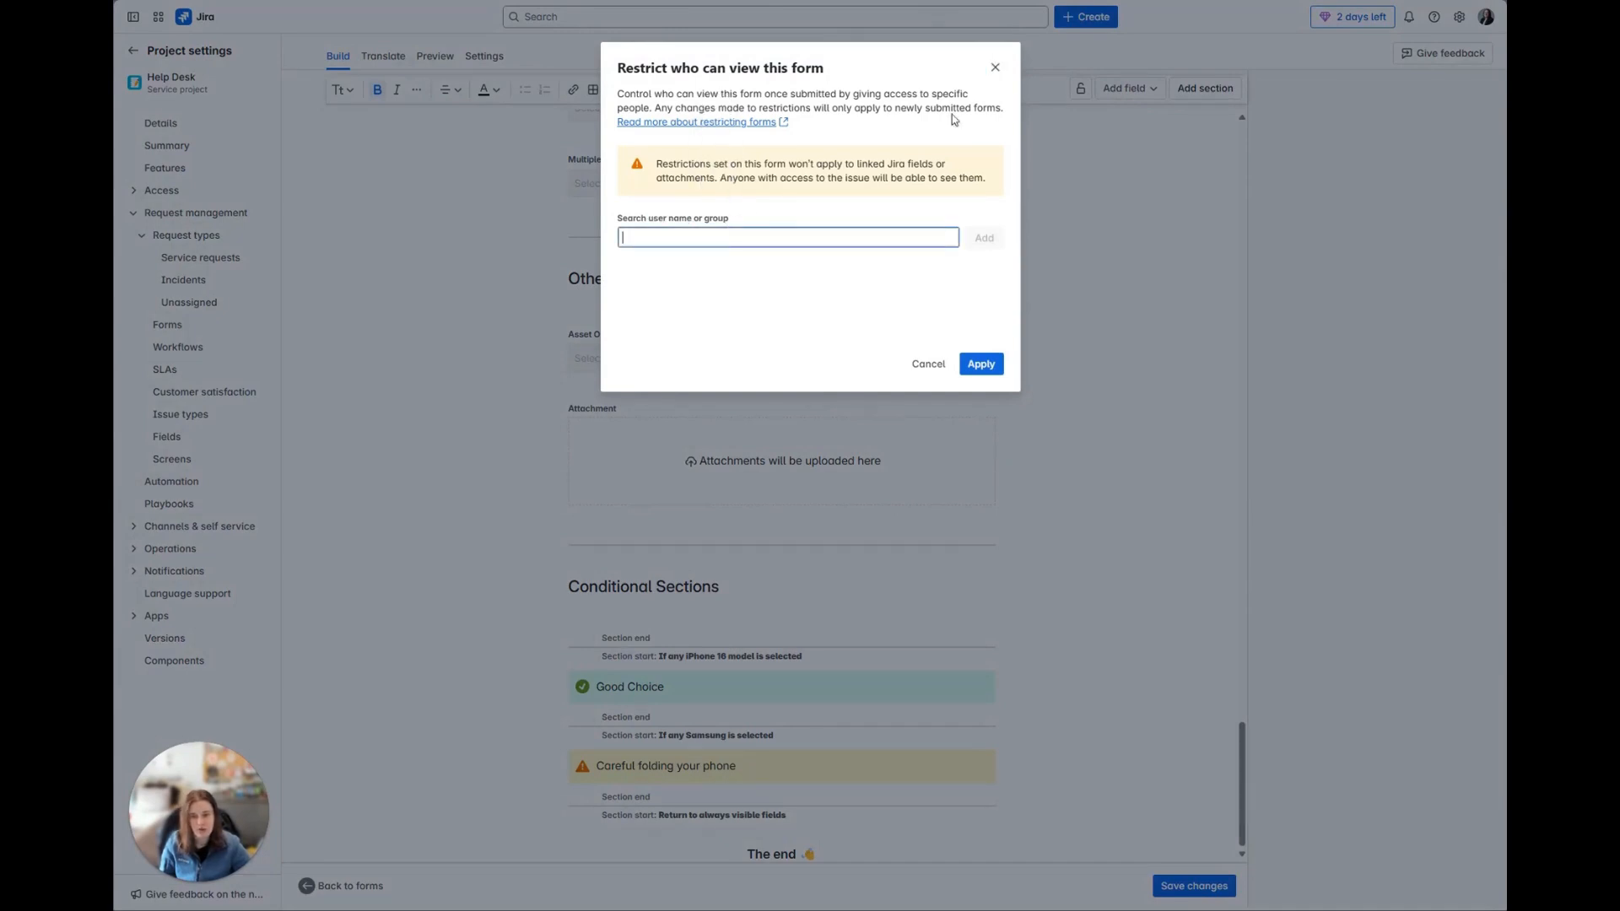
left_click(995, 68)
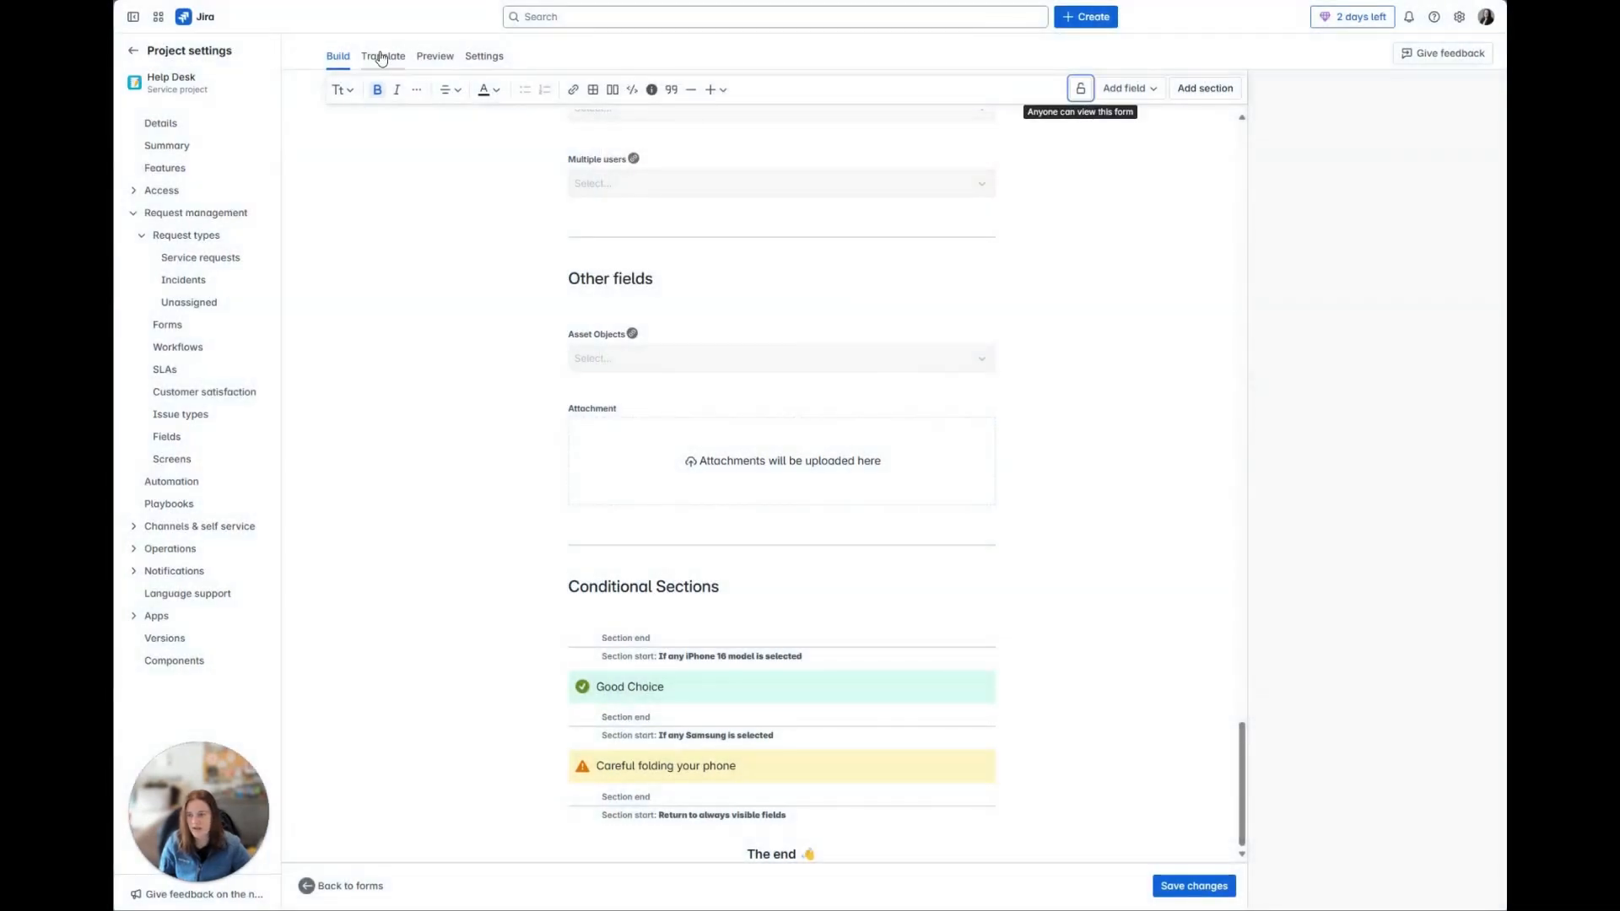
Step: View the form's translation page and preview the form from Text Formatting through to Conditional Sections
left_click(379, 57)
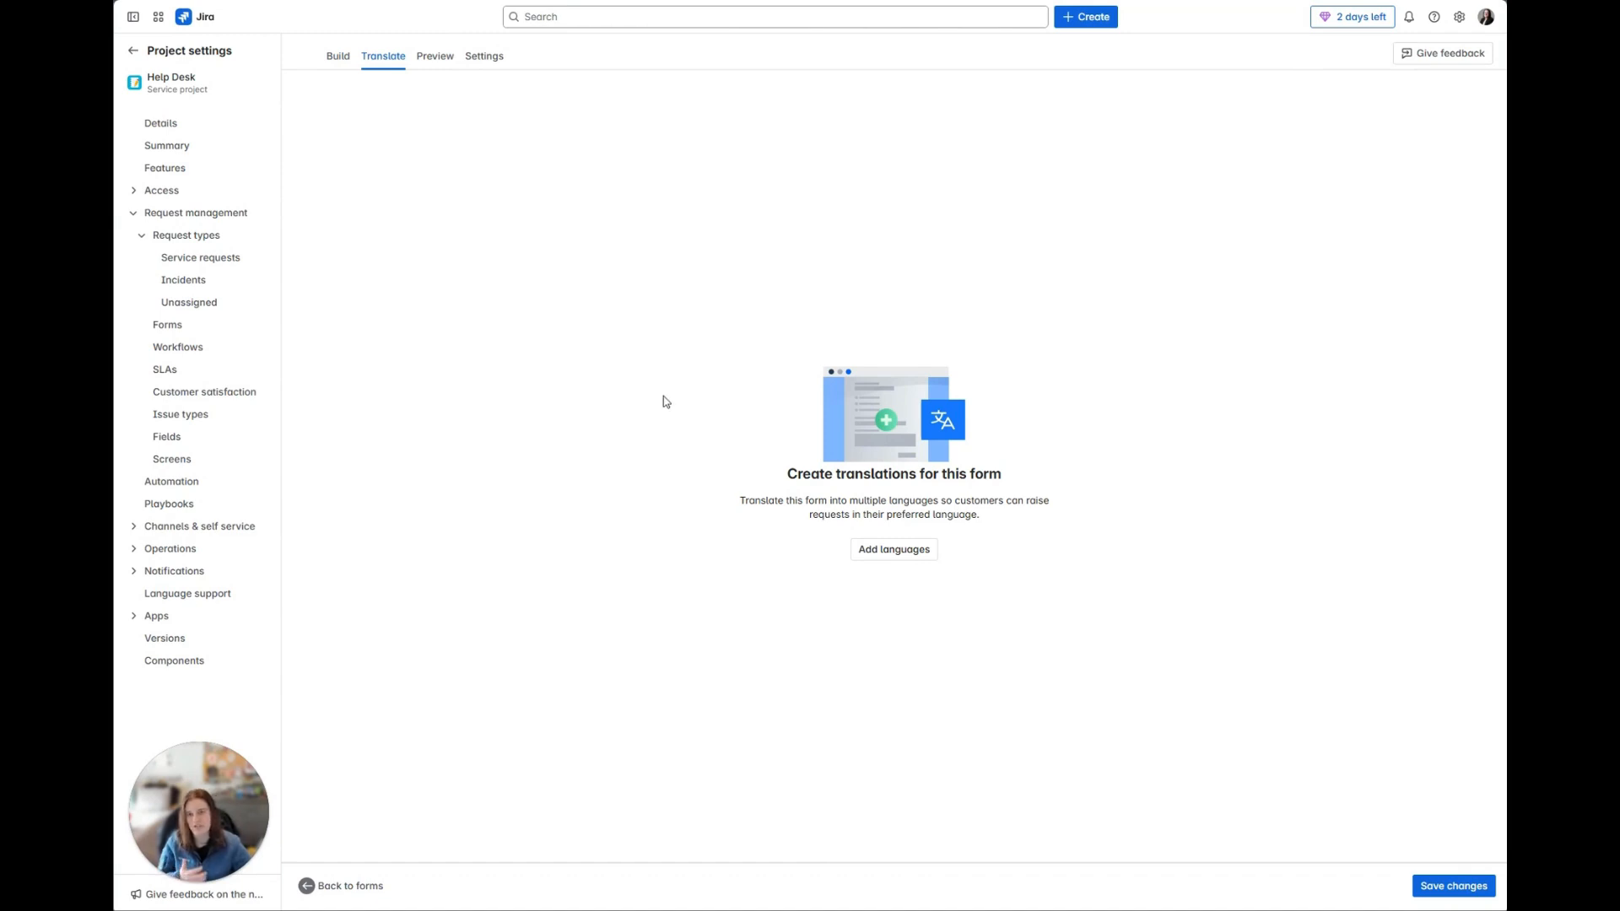
left_click(436, 56)
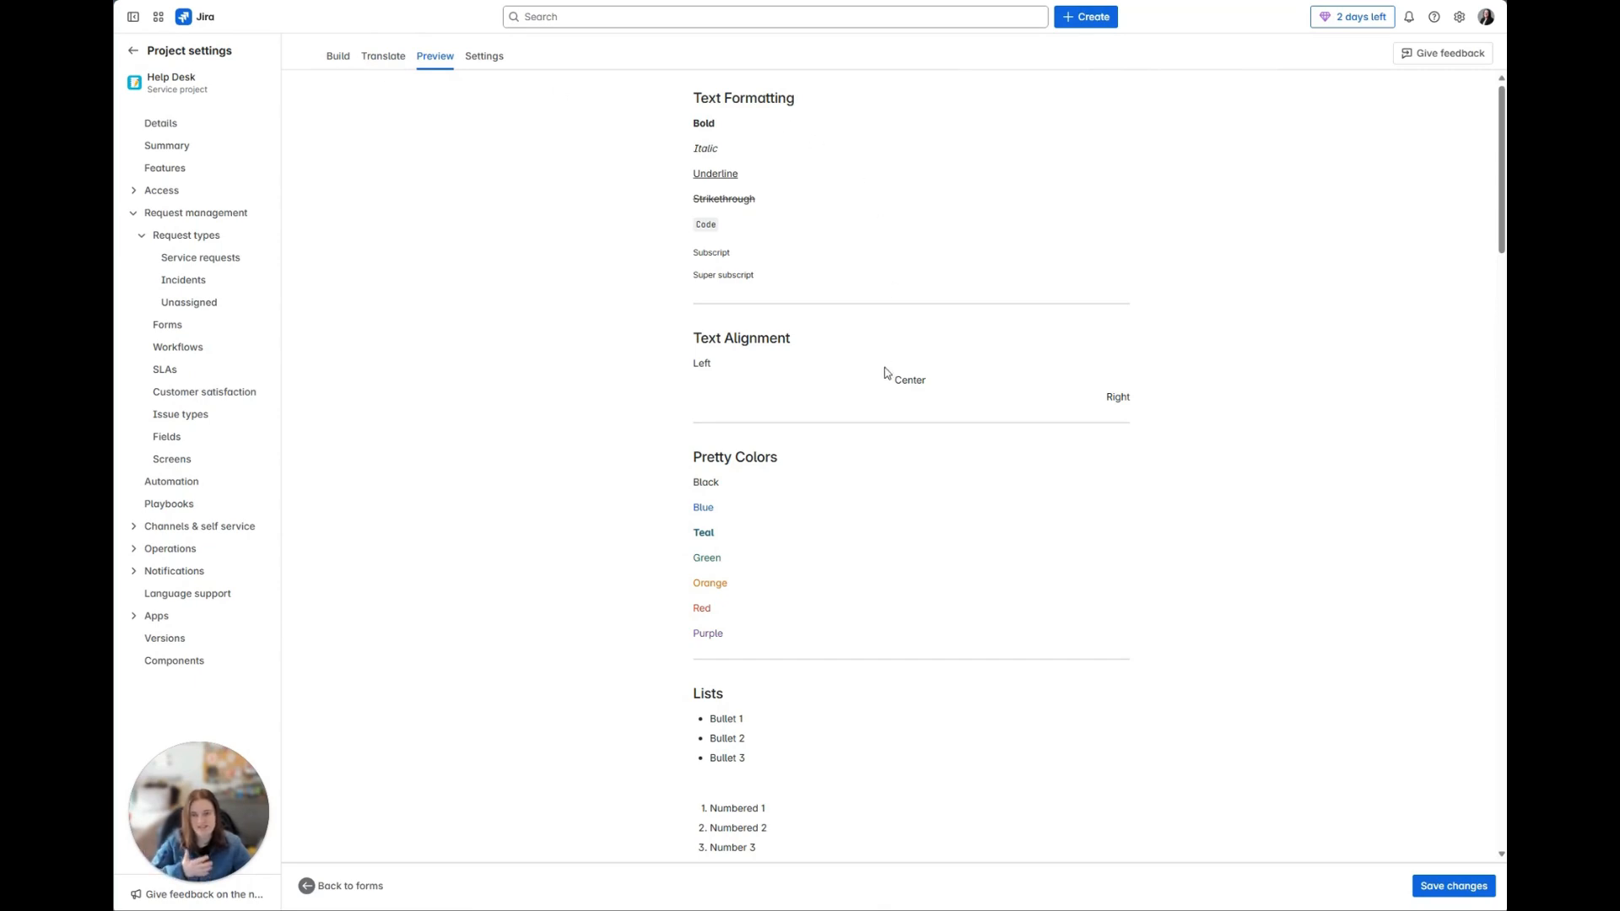
scroll(884, 373, "down", 5)
scroll(882, 375, "down", 3)
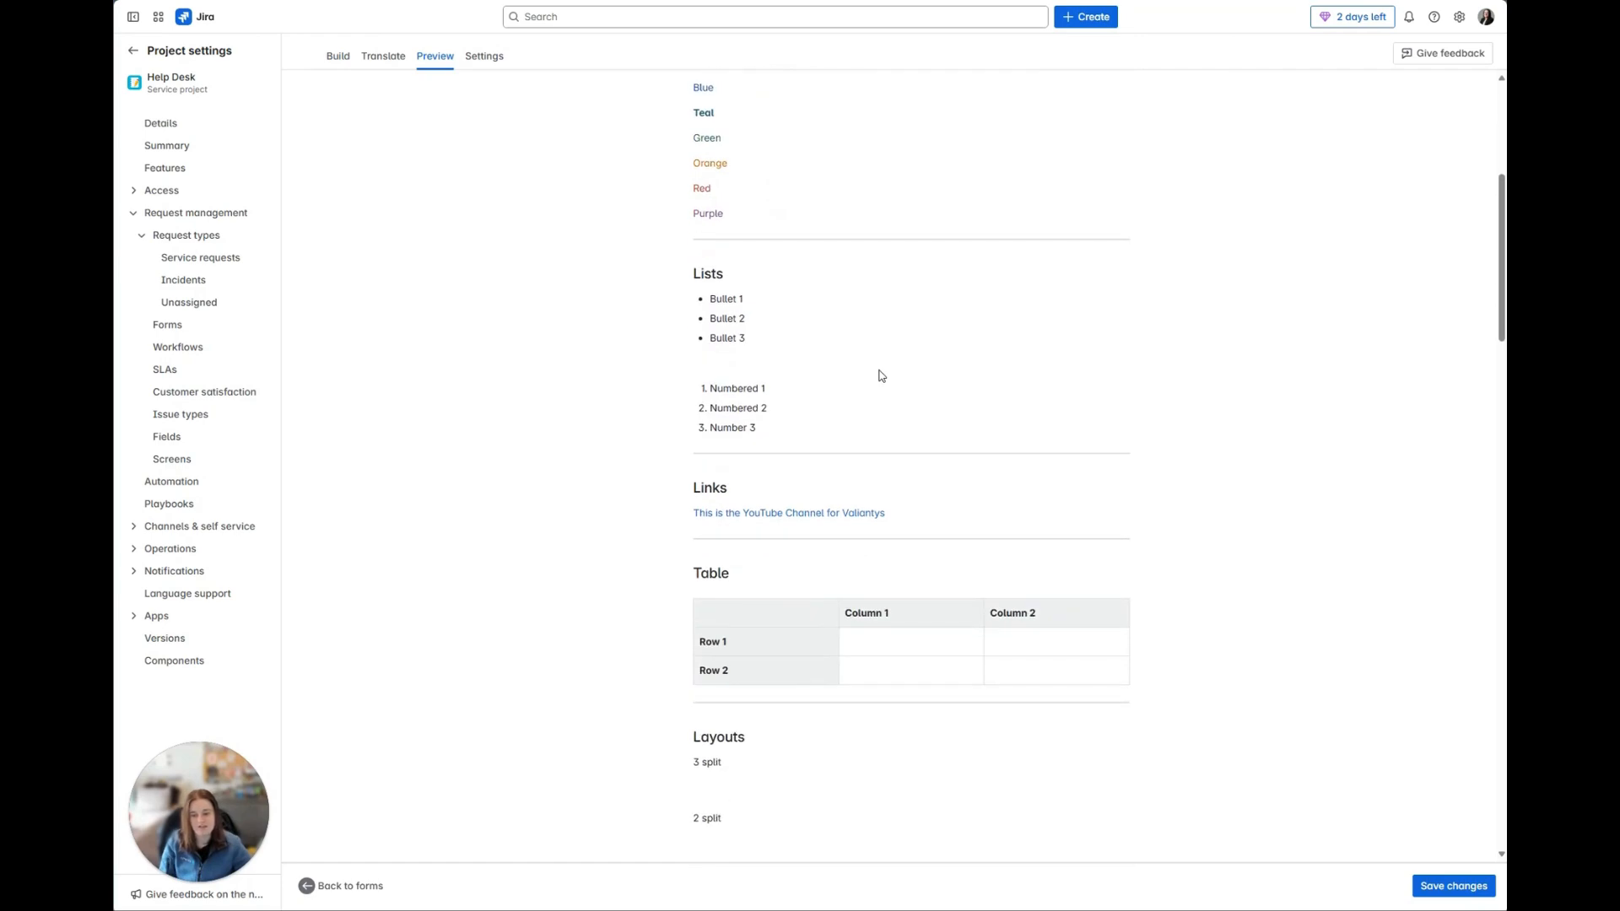
scroll(882, 375, "down", 10)
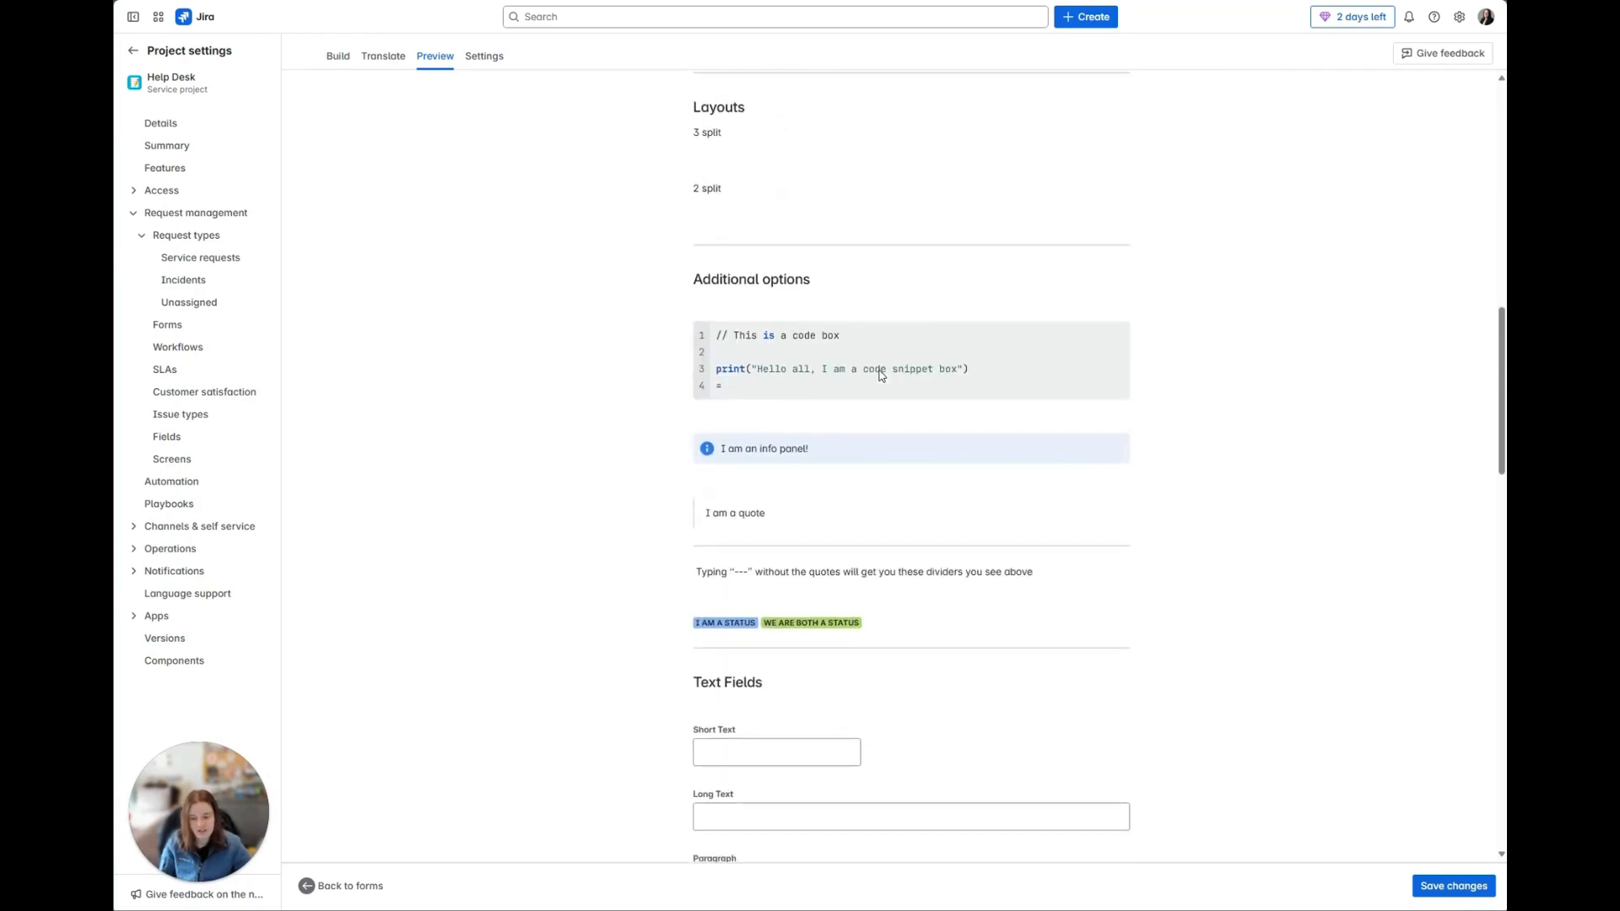
scroll(882, 377, "down", 10)
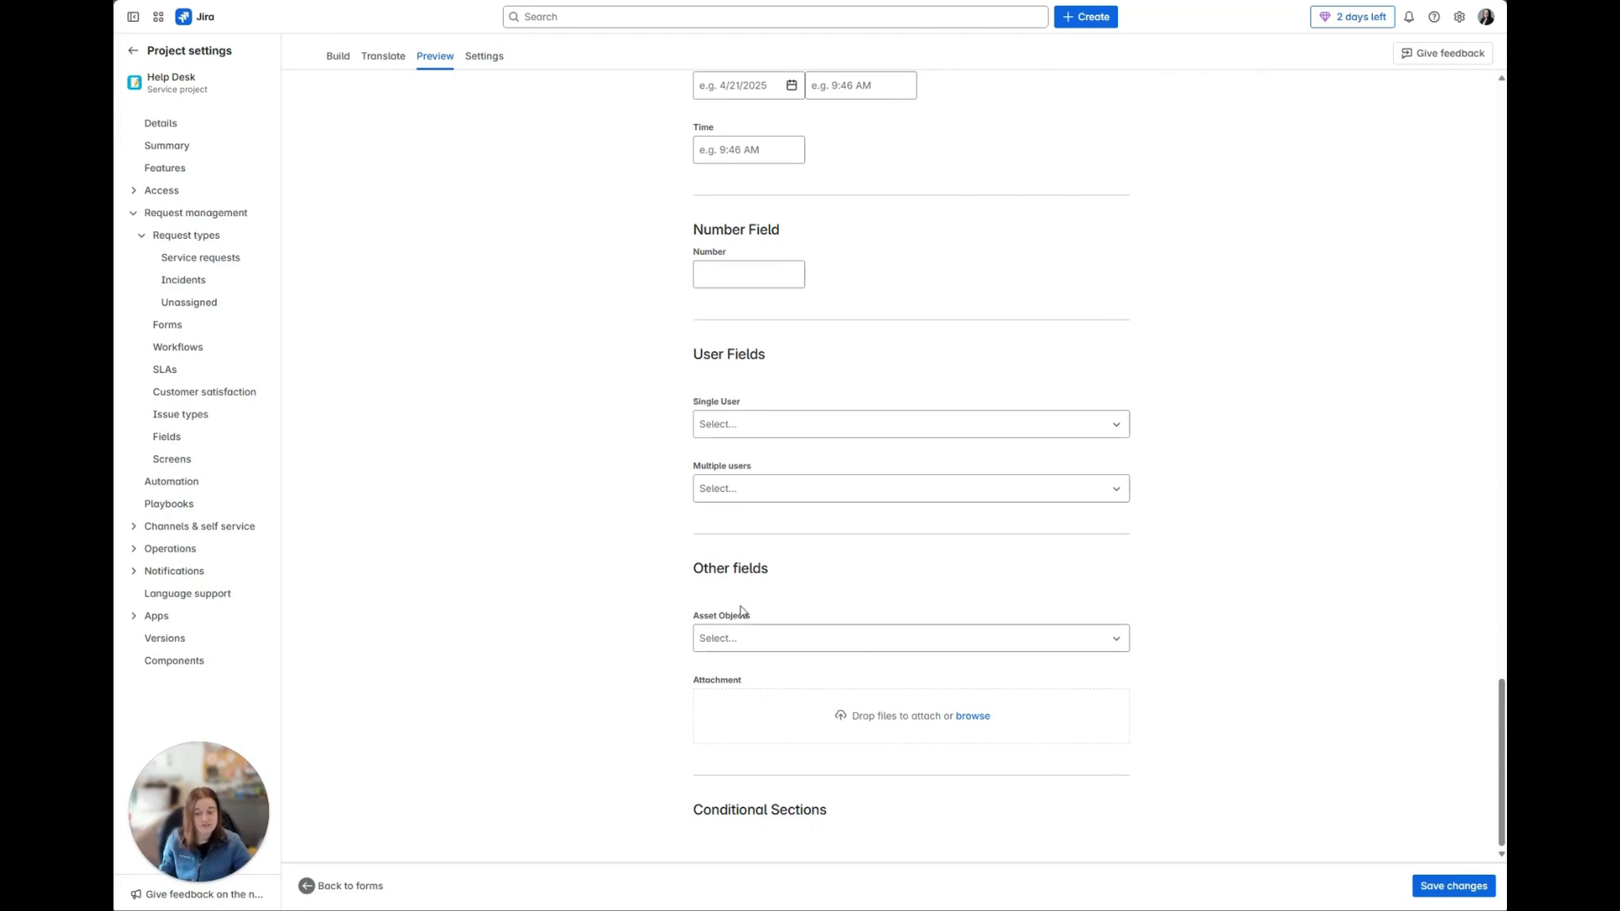
Step: Test the preview's Asset Objects field by choosing the Google Pixel, clearing it and selecting the iPhone 15 Pro
left_click(745, 638)
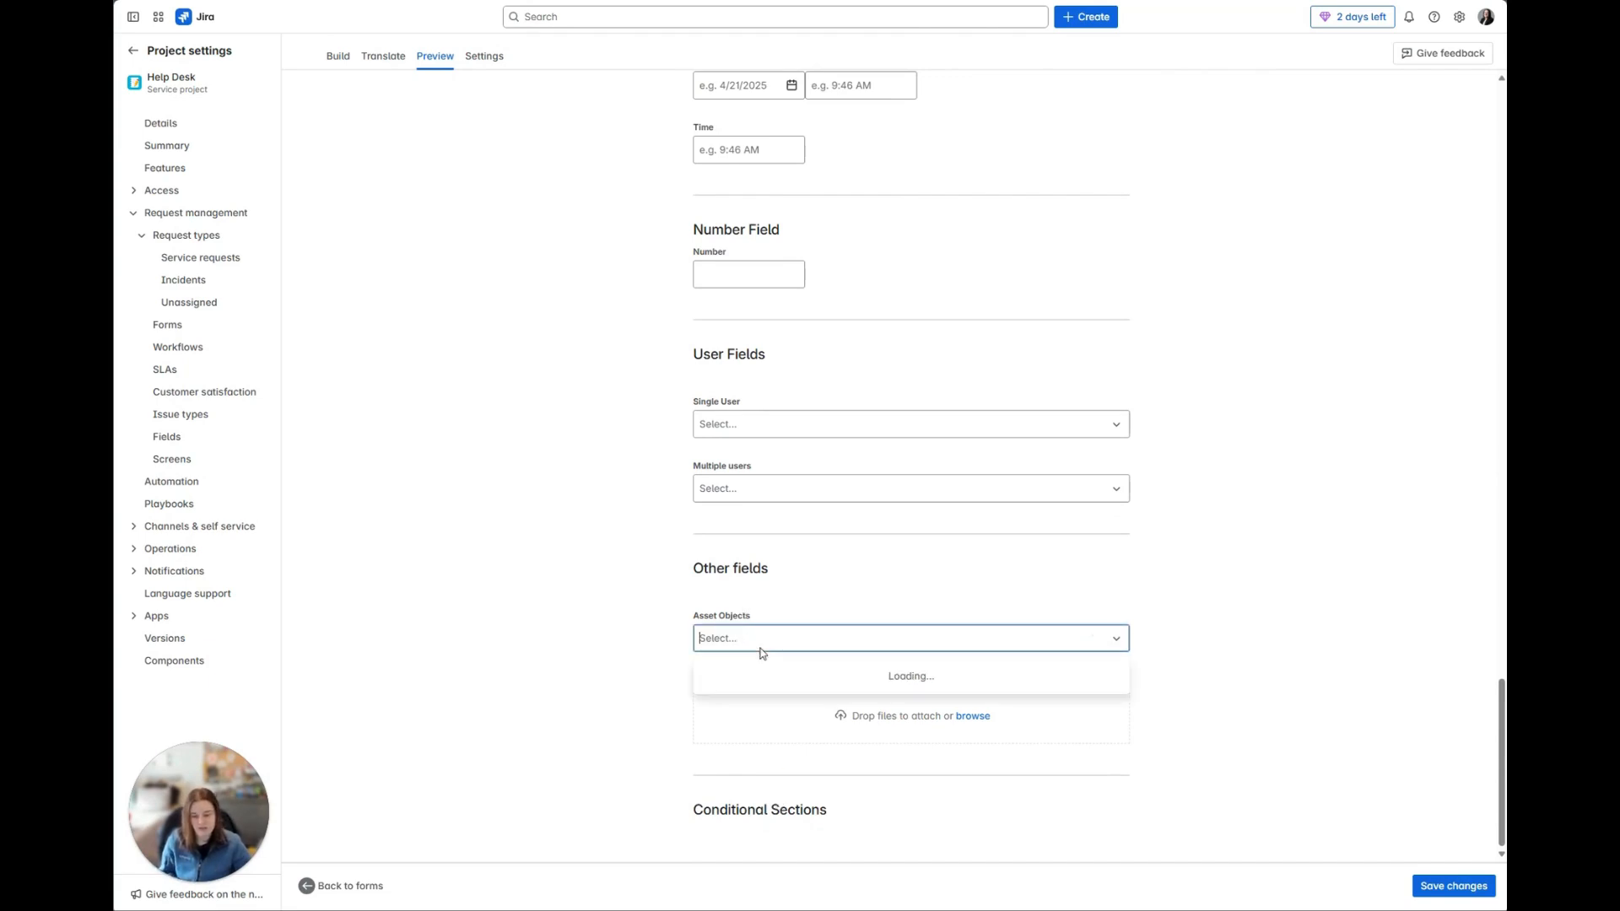
left_click(751, 688)
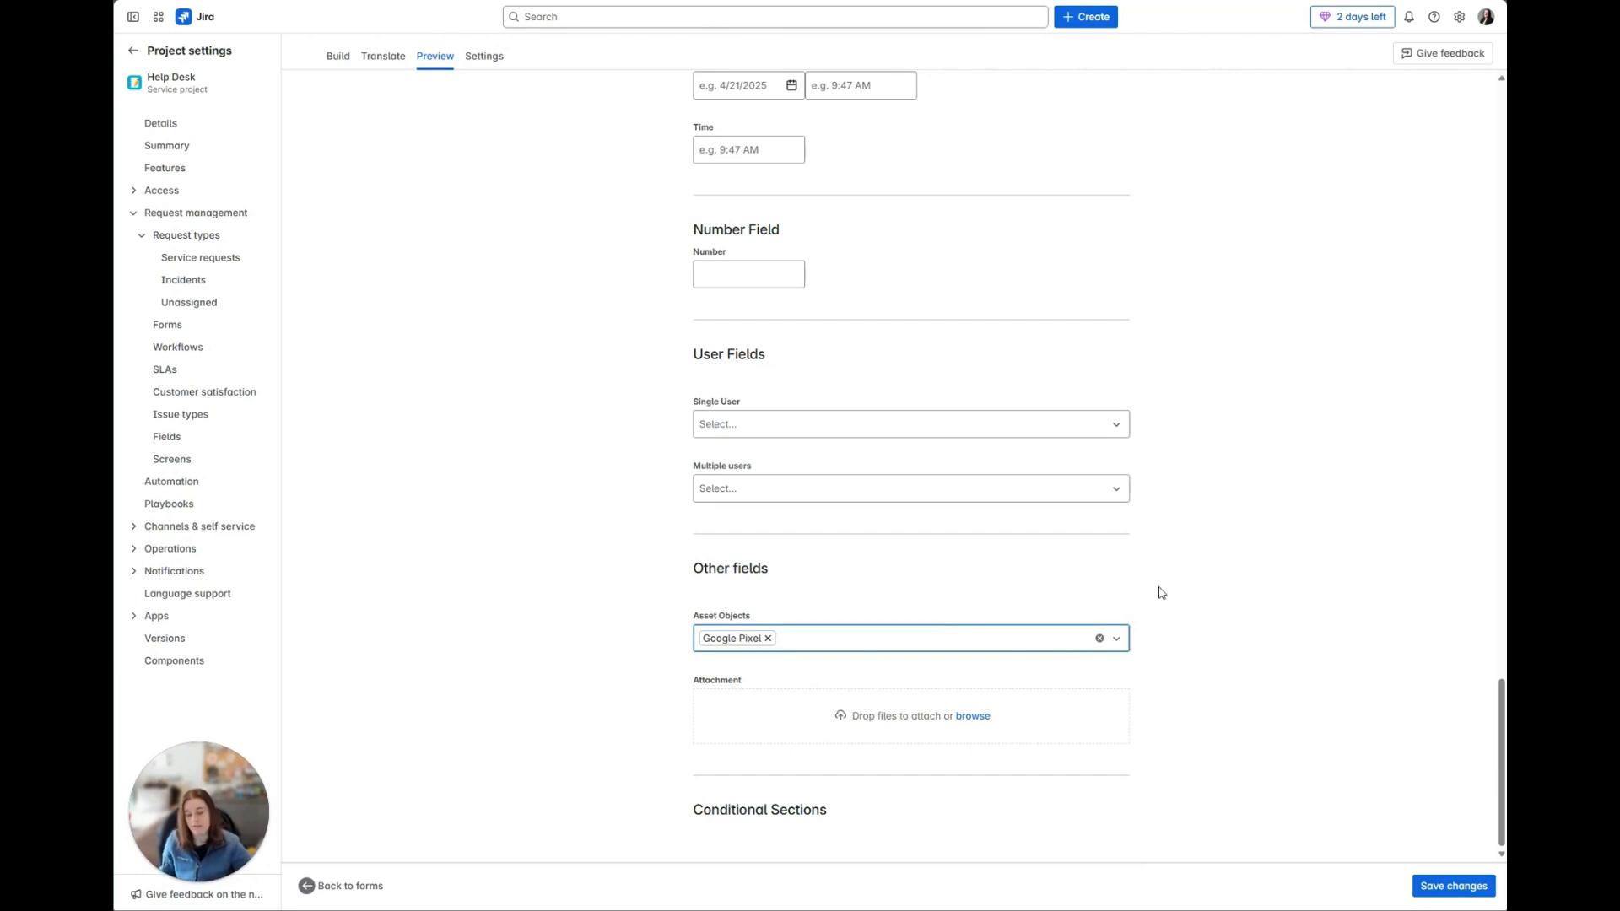
left_click(1099, 639)
left_click(939, 649)
scroll(874, 784, "down", 1)
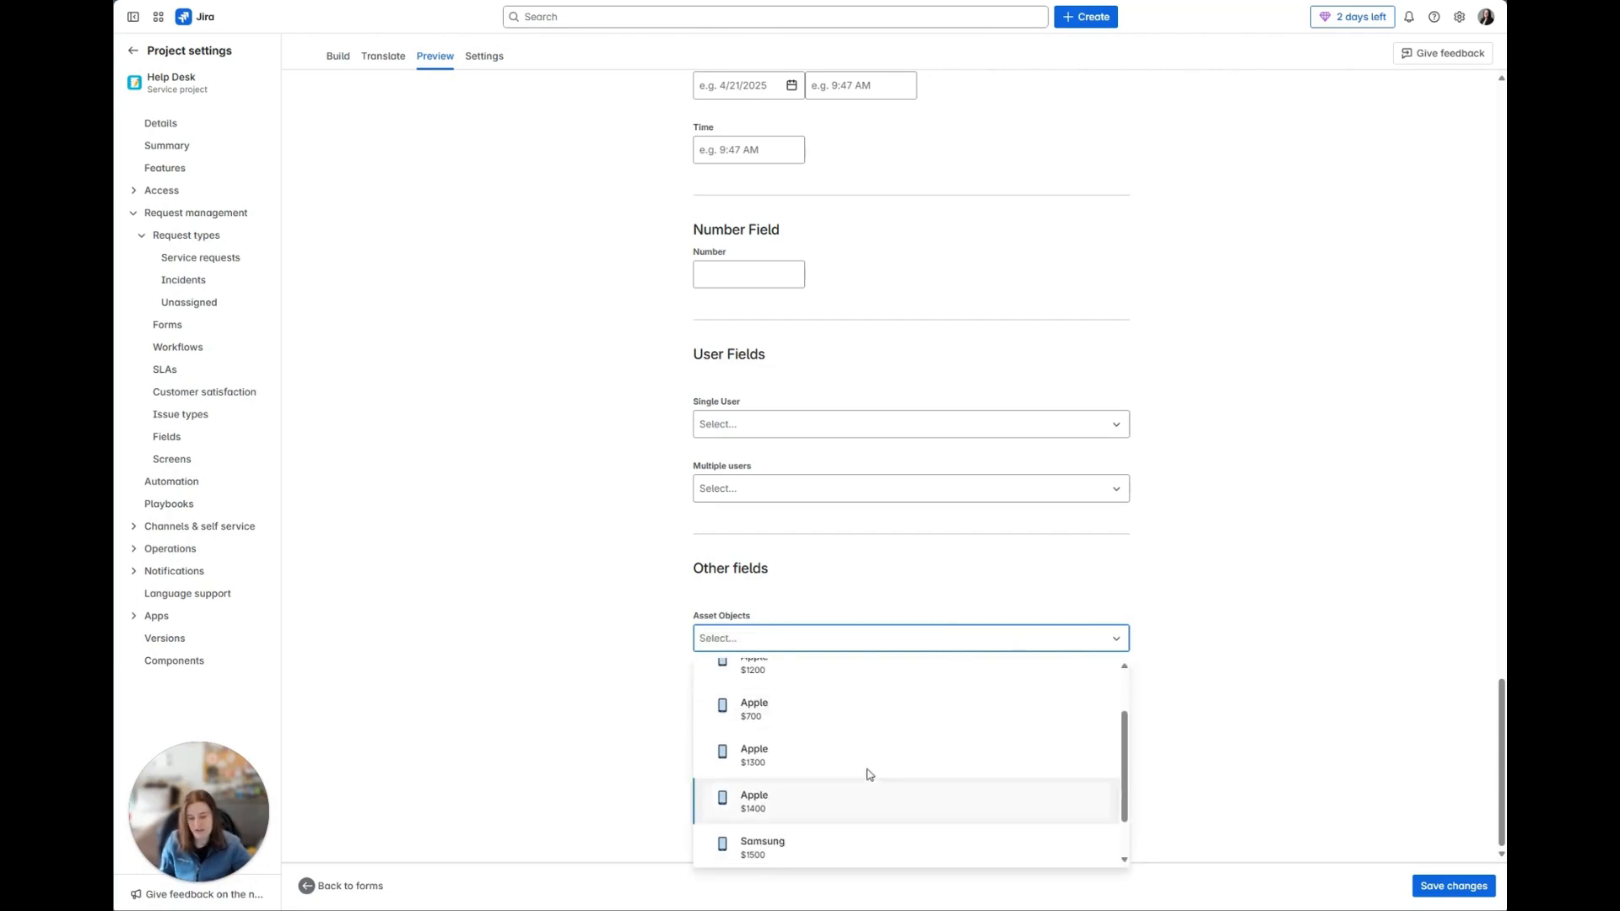
scroll(815, 729, "up", 1)
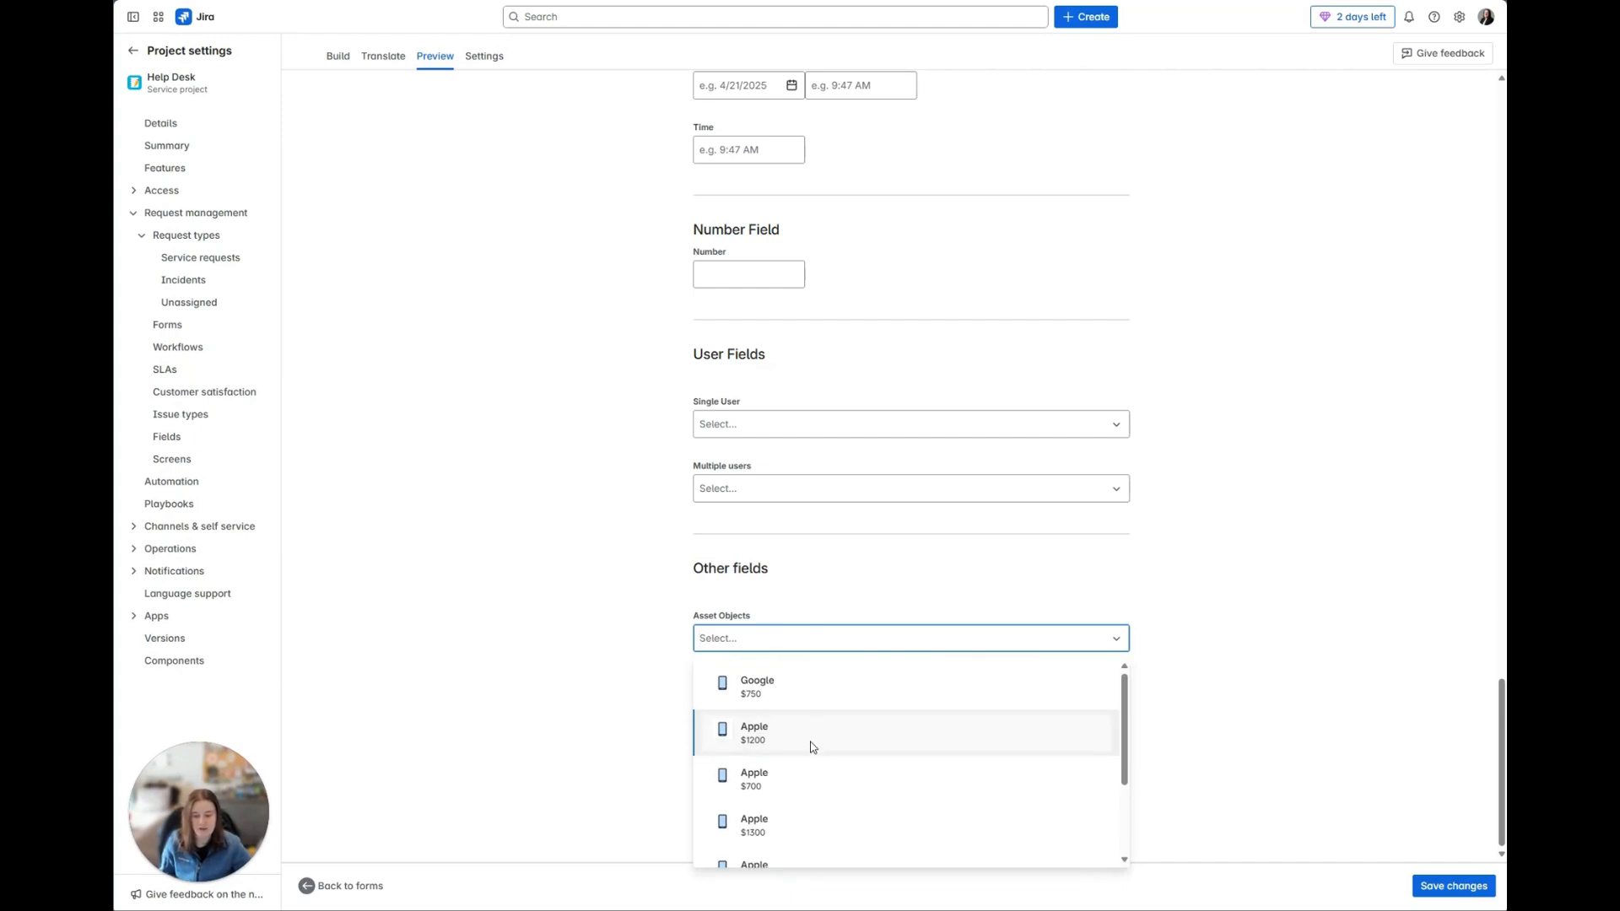
left_click(812, 747)
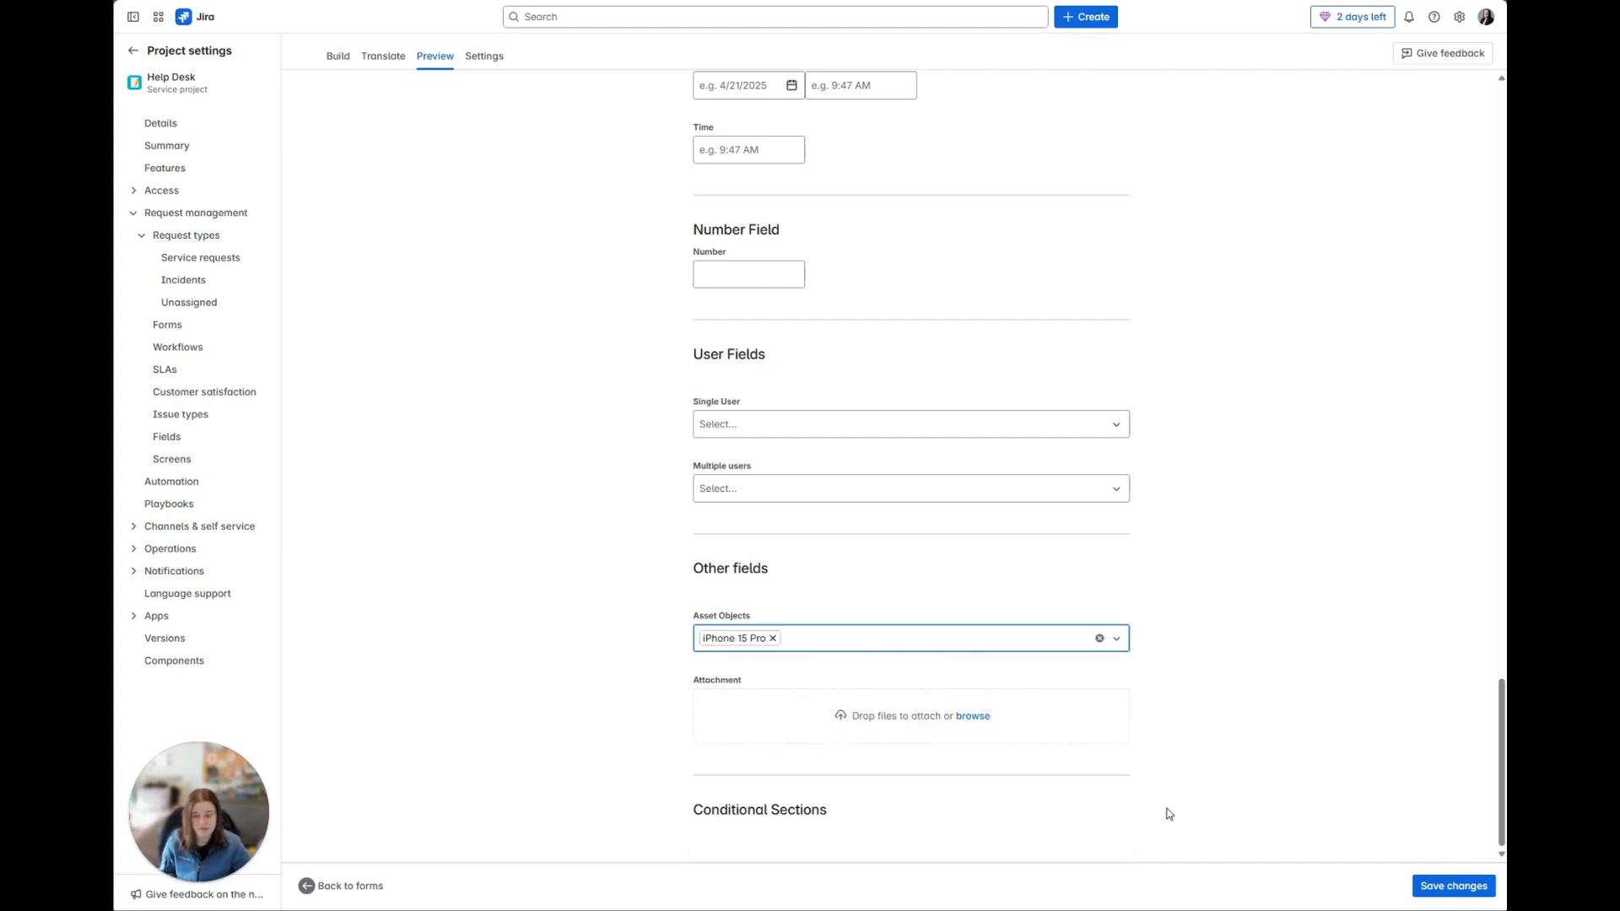
Step: Replace the iPhone 15 Pro with the iPhone 16 Pro Max in Asset Objects to test its conditional section
left_click(815, 645)
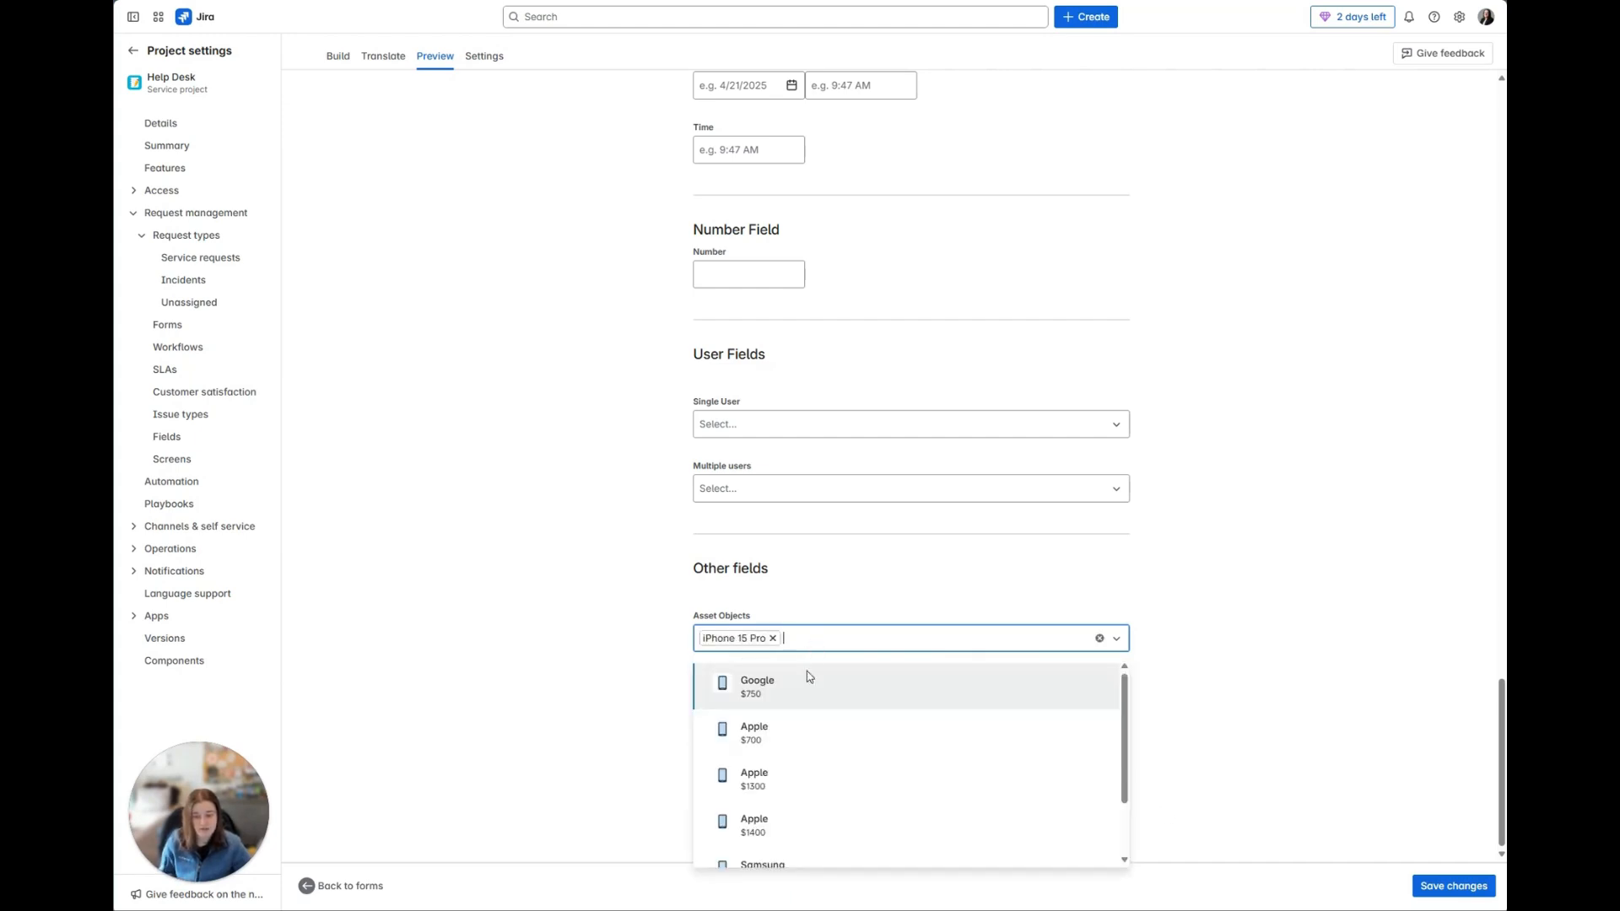
left_click(801, 828)
left_click(772, 639)
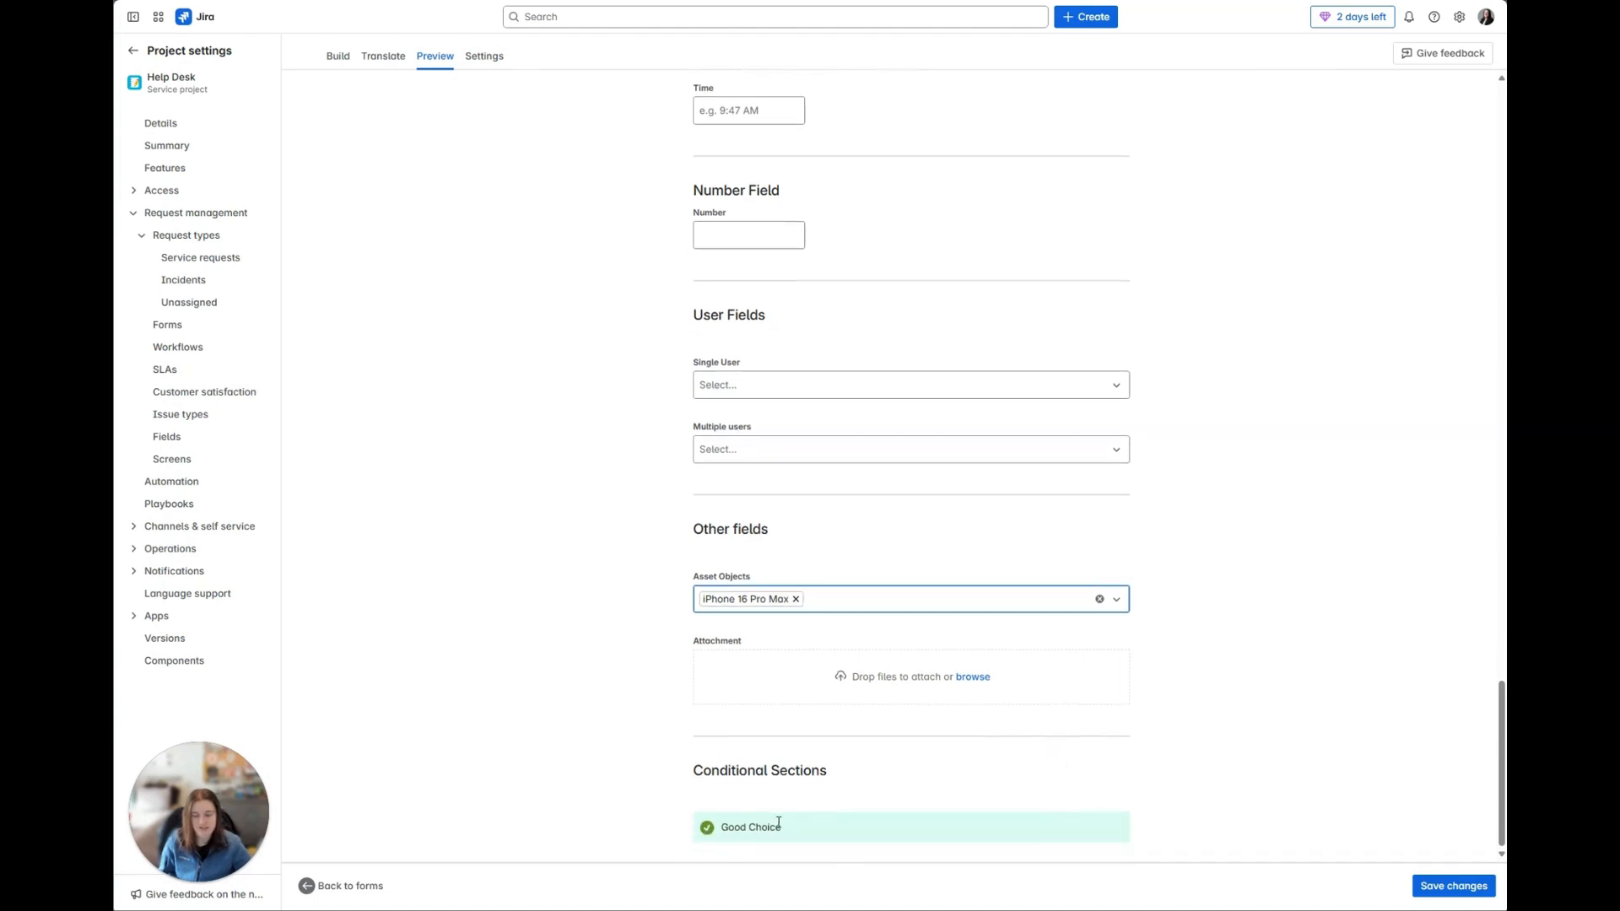
Step: Replace the iPhone 16 Pro Max with the Samsung Galaxy Z Flip in Asset Objects and examine the conditional section
left_click(796, 599)
left_click(871, 651)
scroll(903, 784, "down", 3)
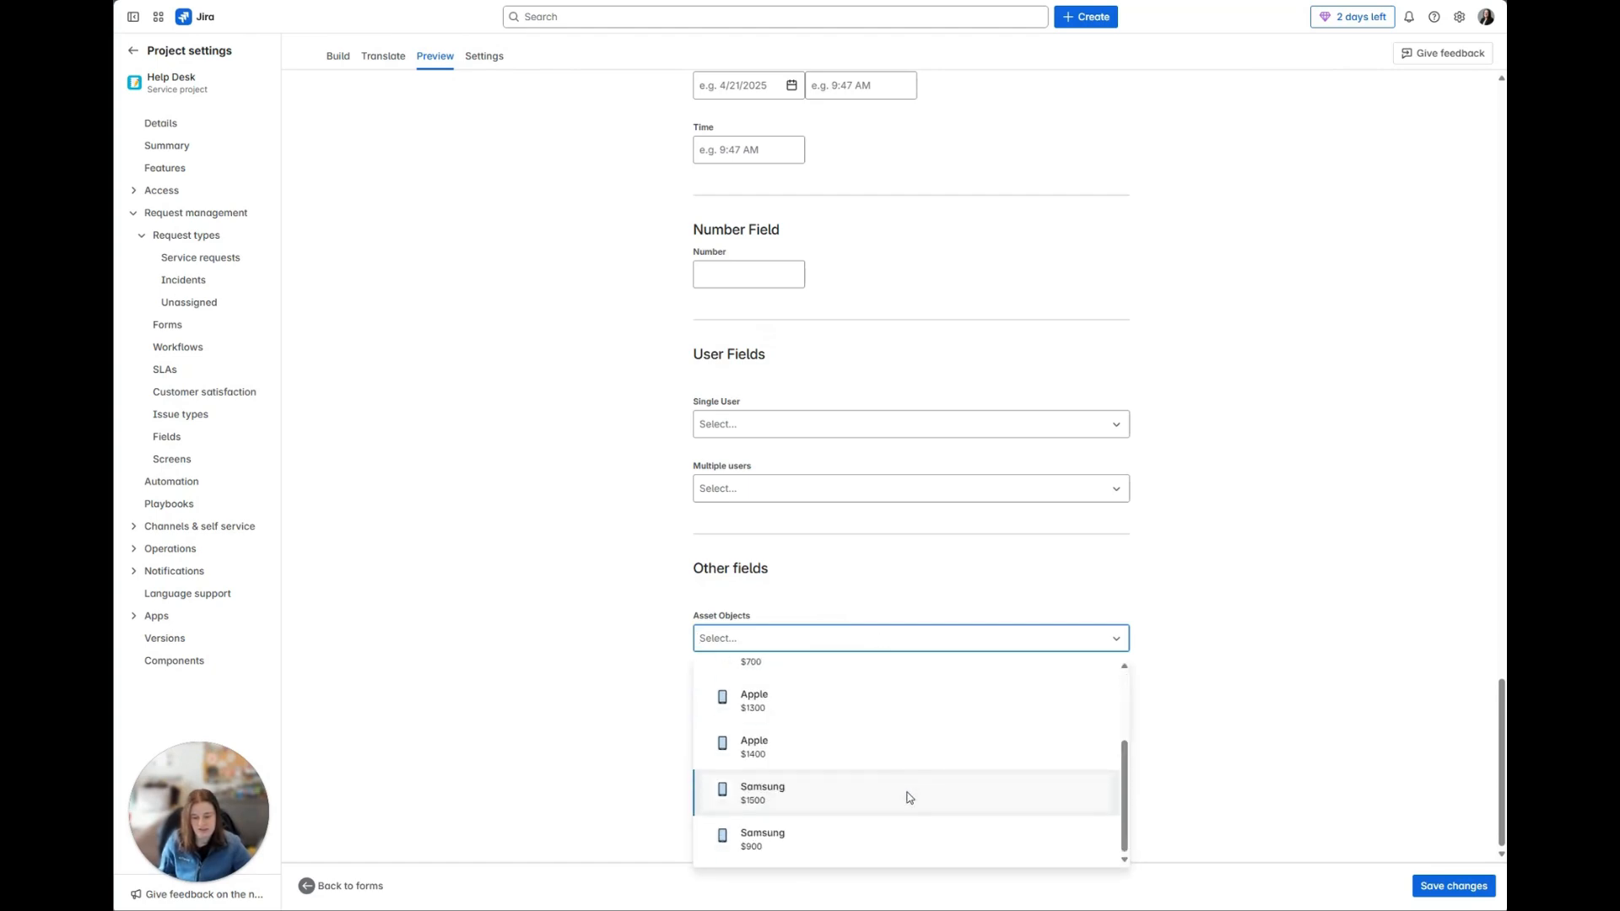
left_click(909, 797)
left_click_drag(852, 828, 709, 830)
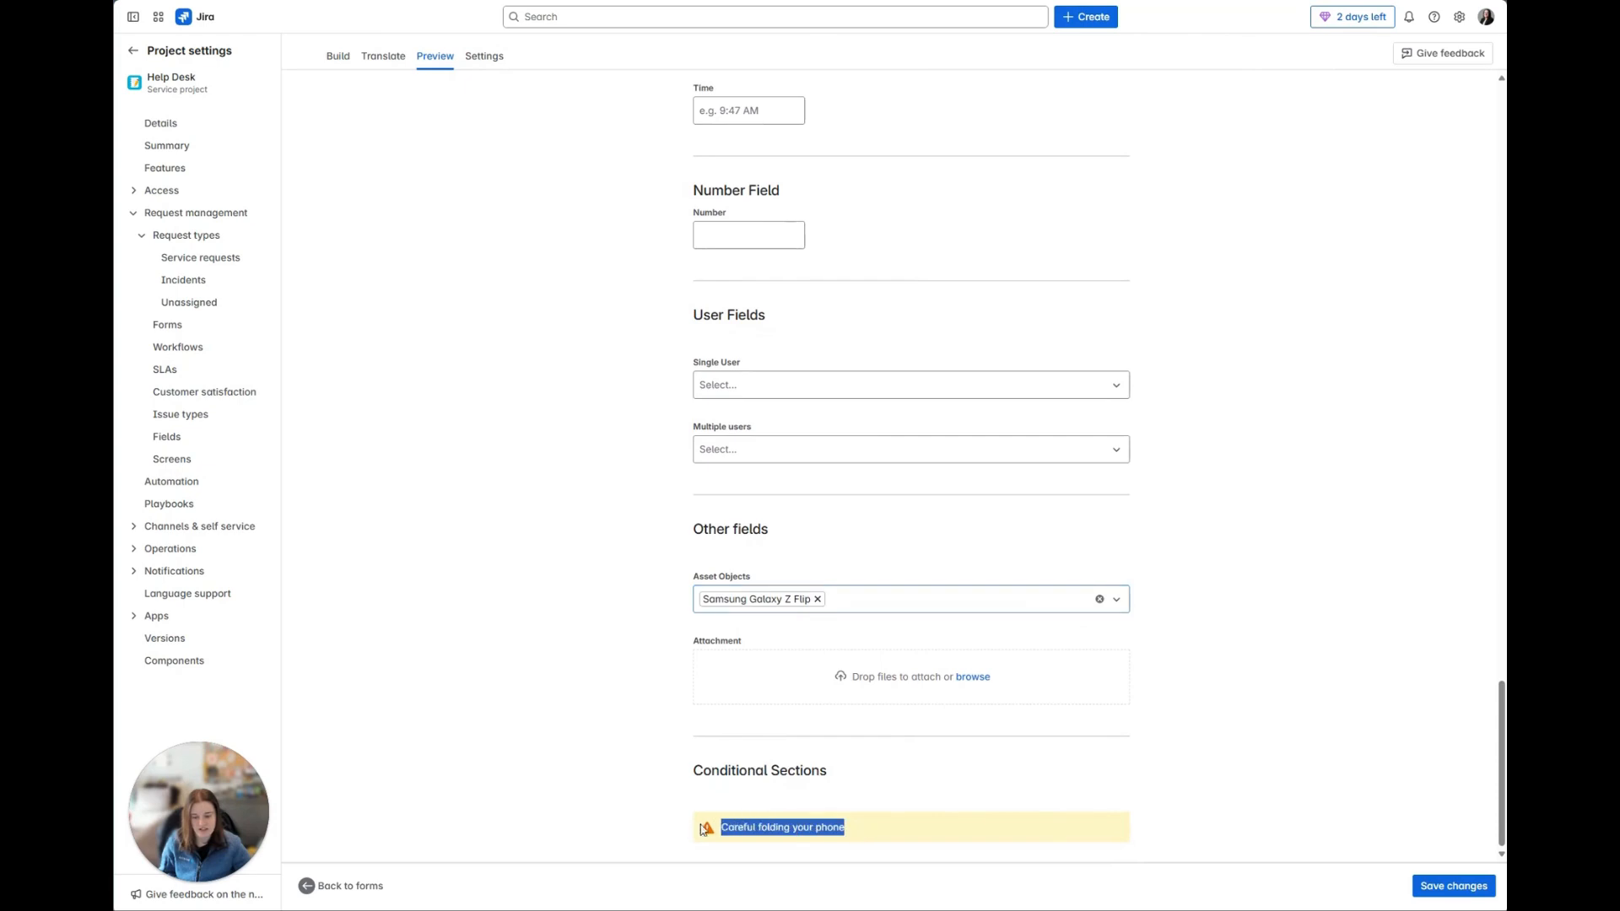
left_click(1117, 785)
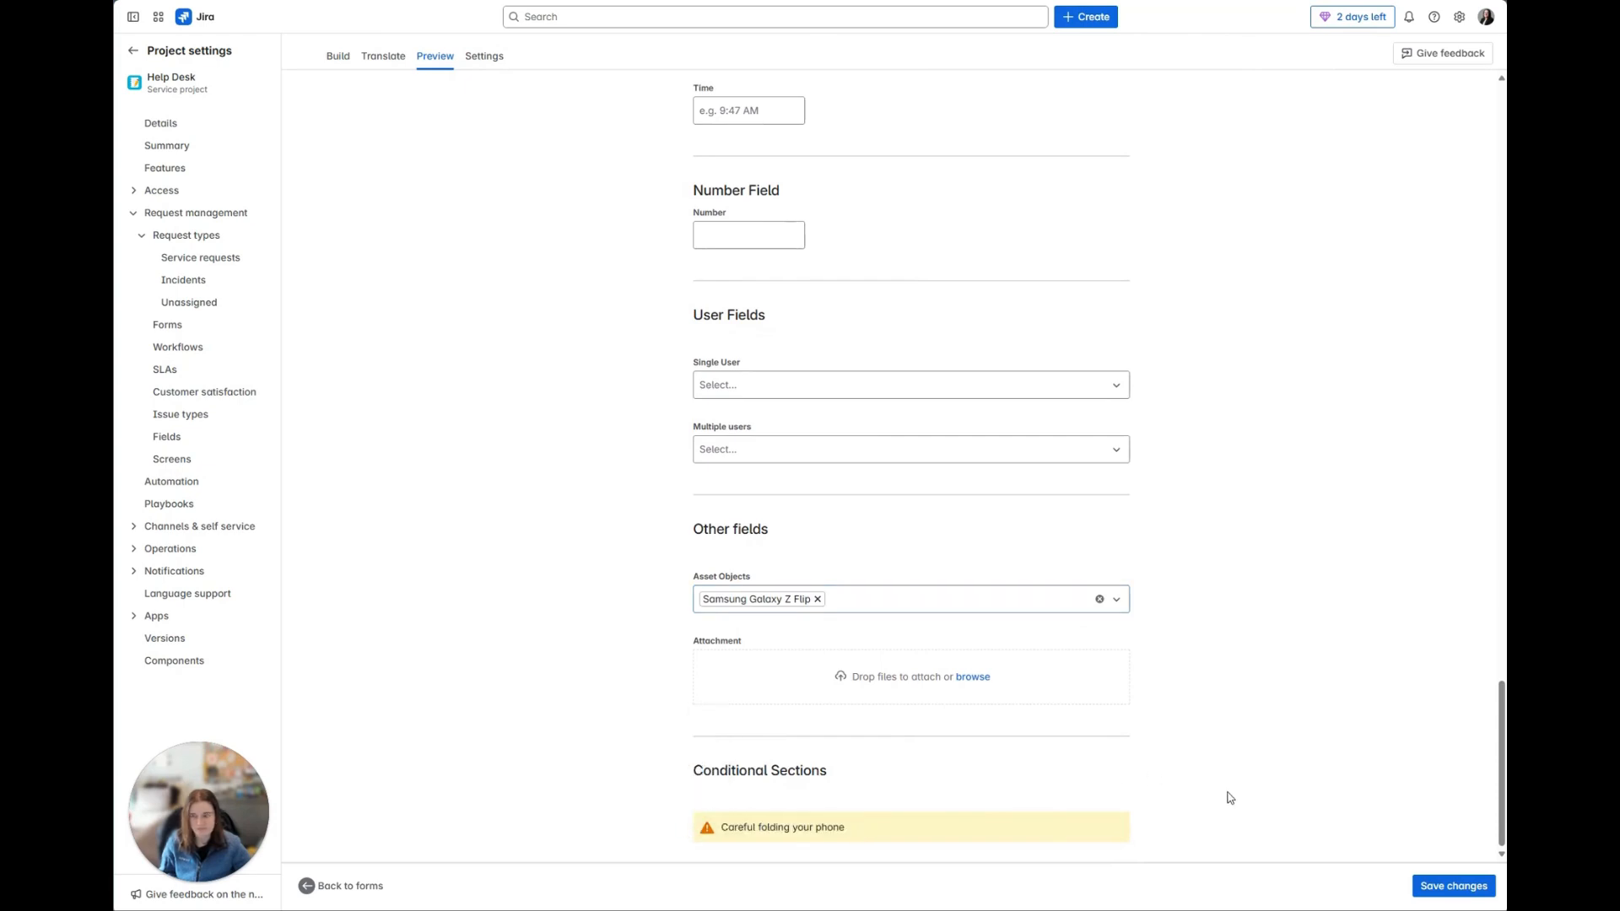
Step: View the request types the form can be attached to in its settings, leaving attachment to request types off
scroll(1230, 798, "up", 15)
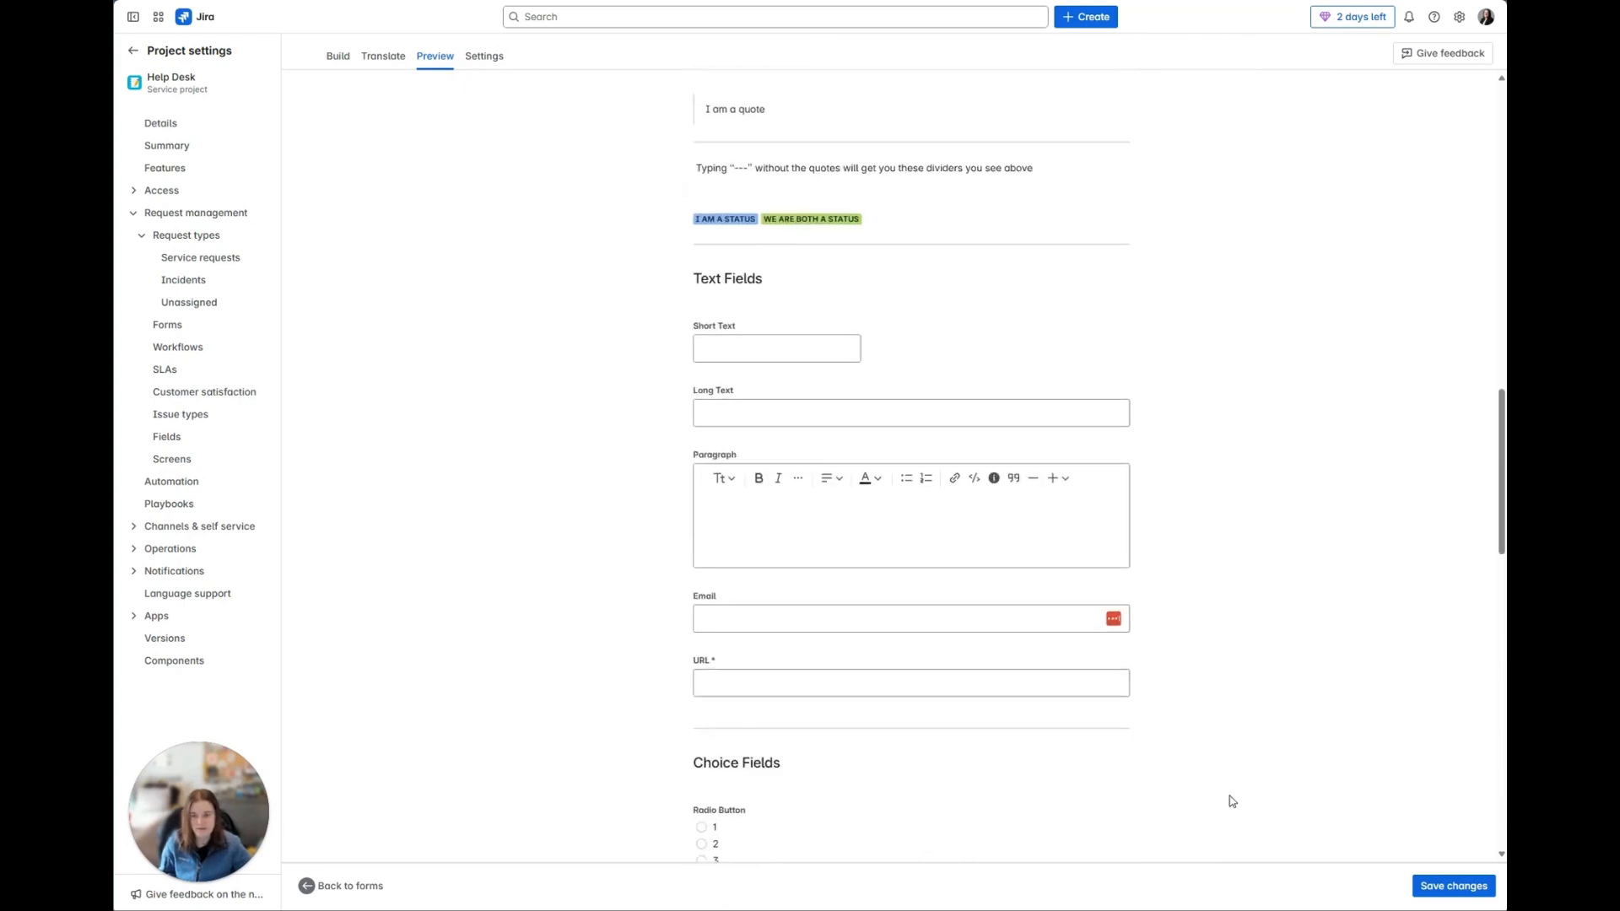
scroll(1232, 802, "up", 5)
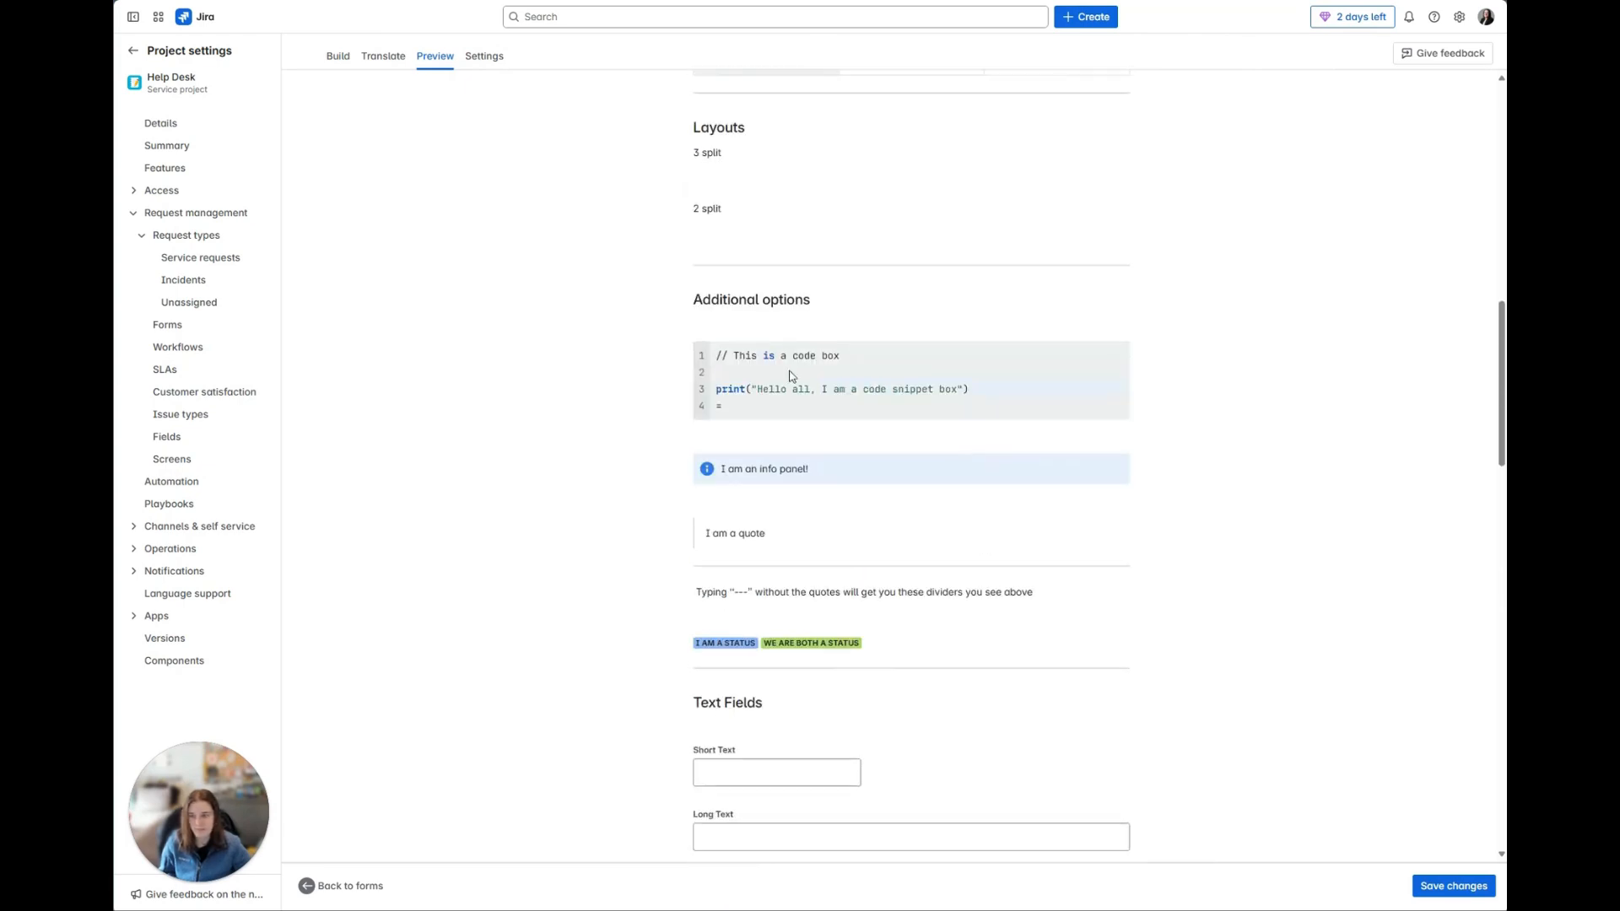
left_click(494, 63)
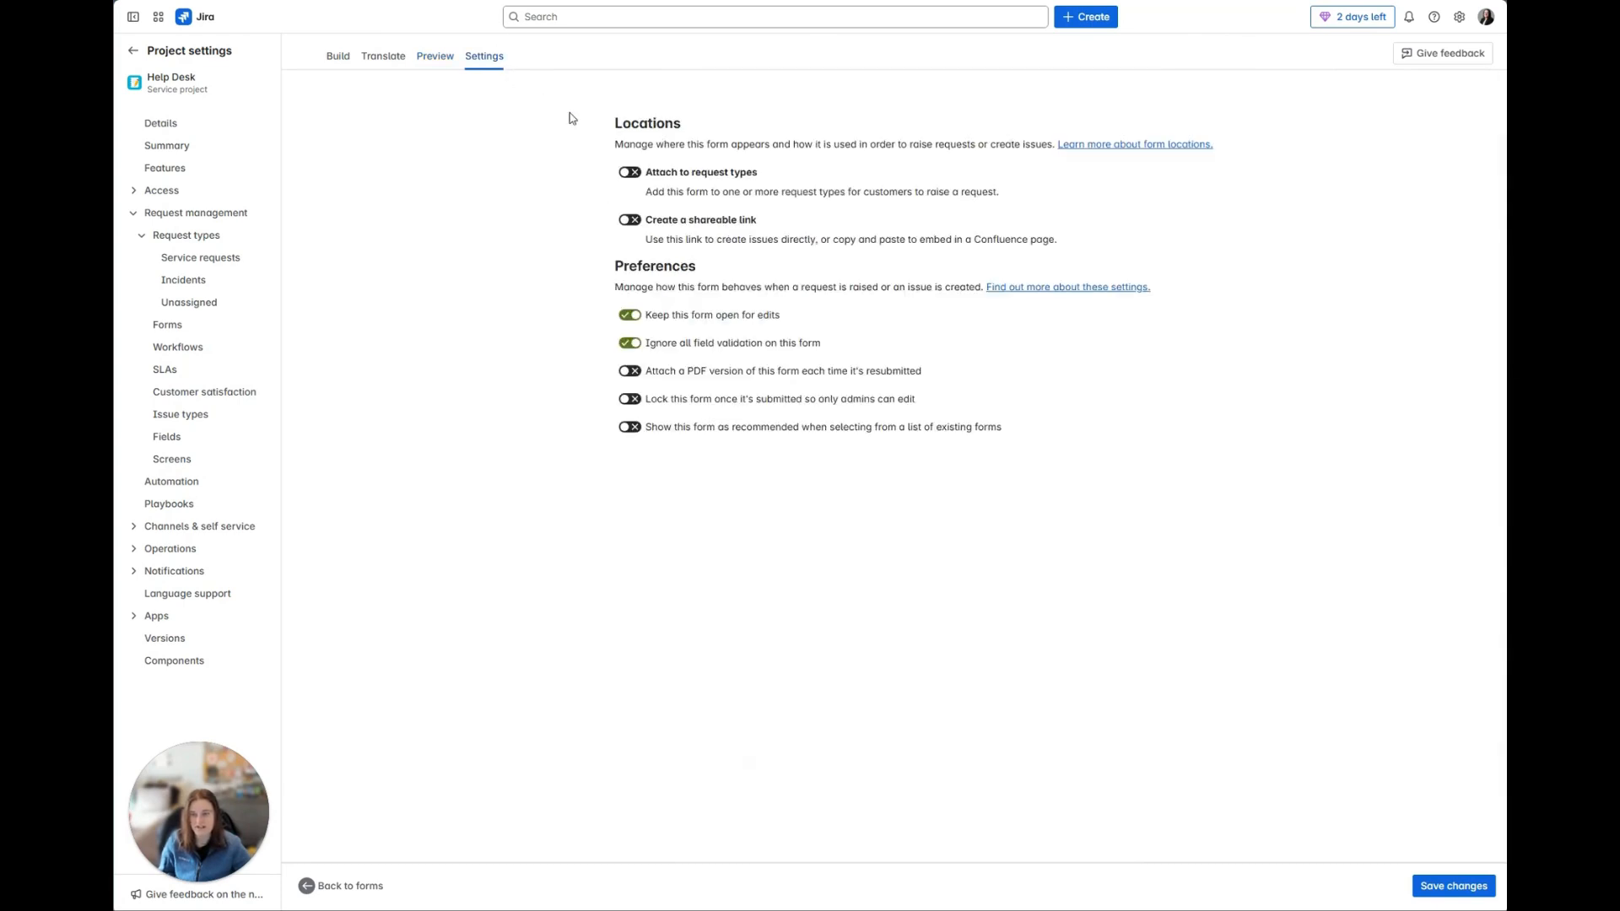
left_click(631, 174)
left_click(698, 224)
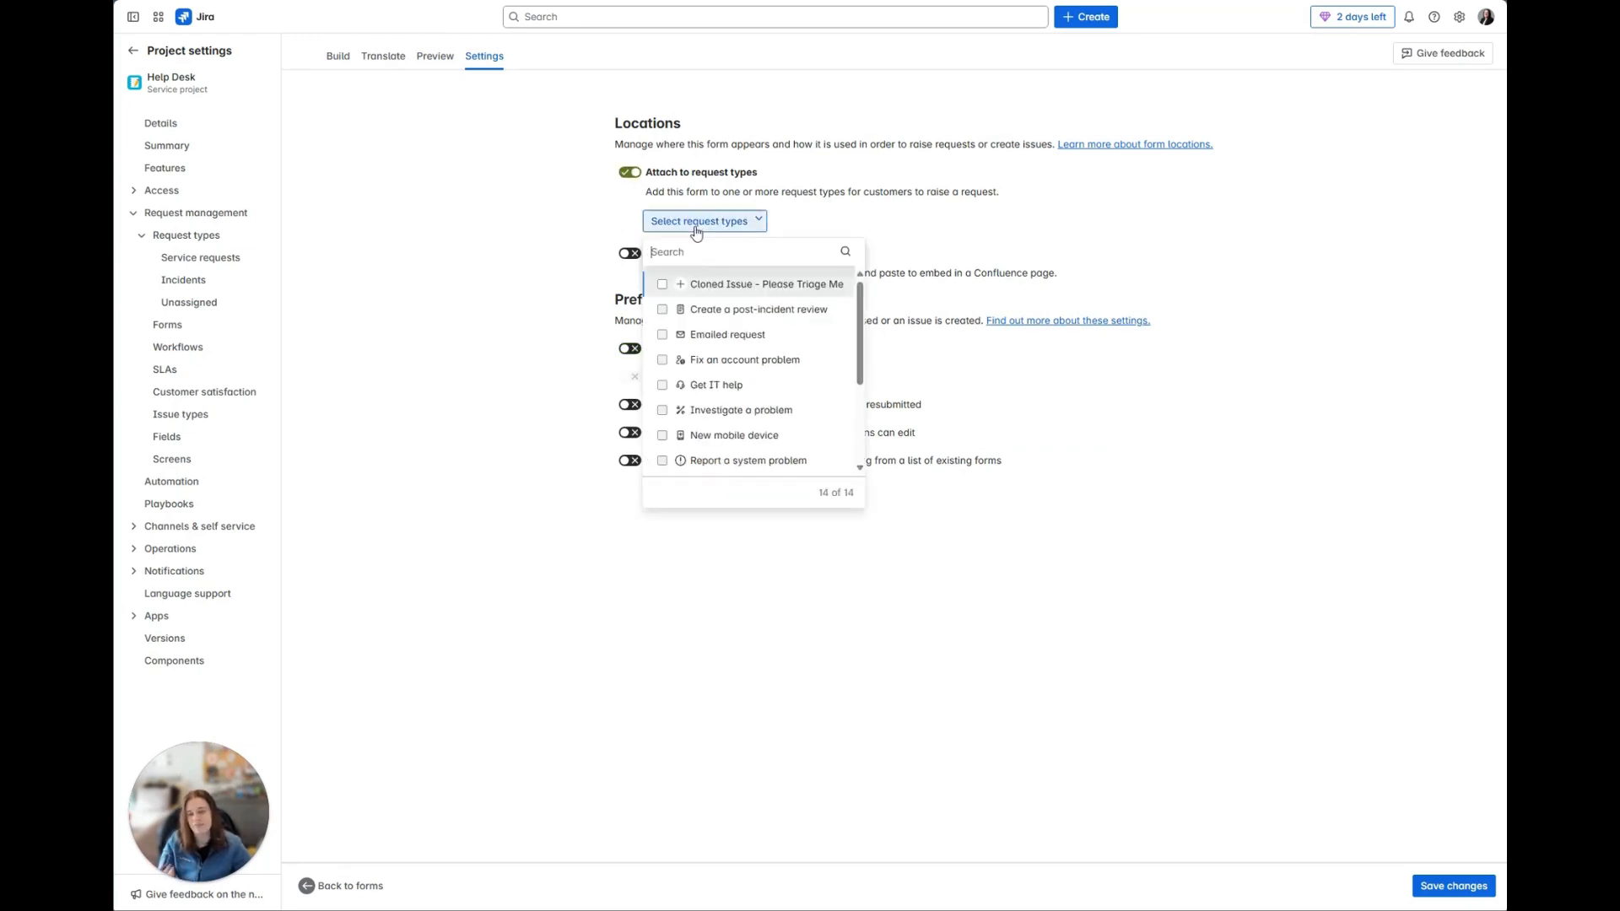
left_click(466, 206)
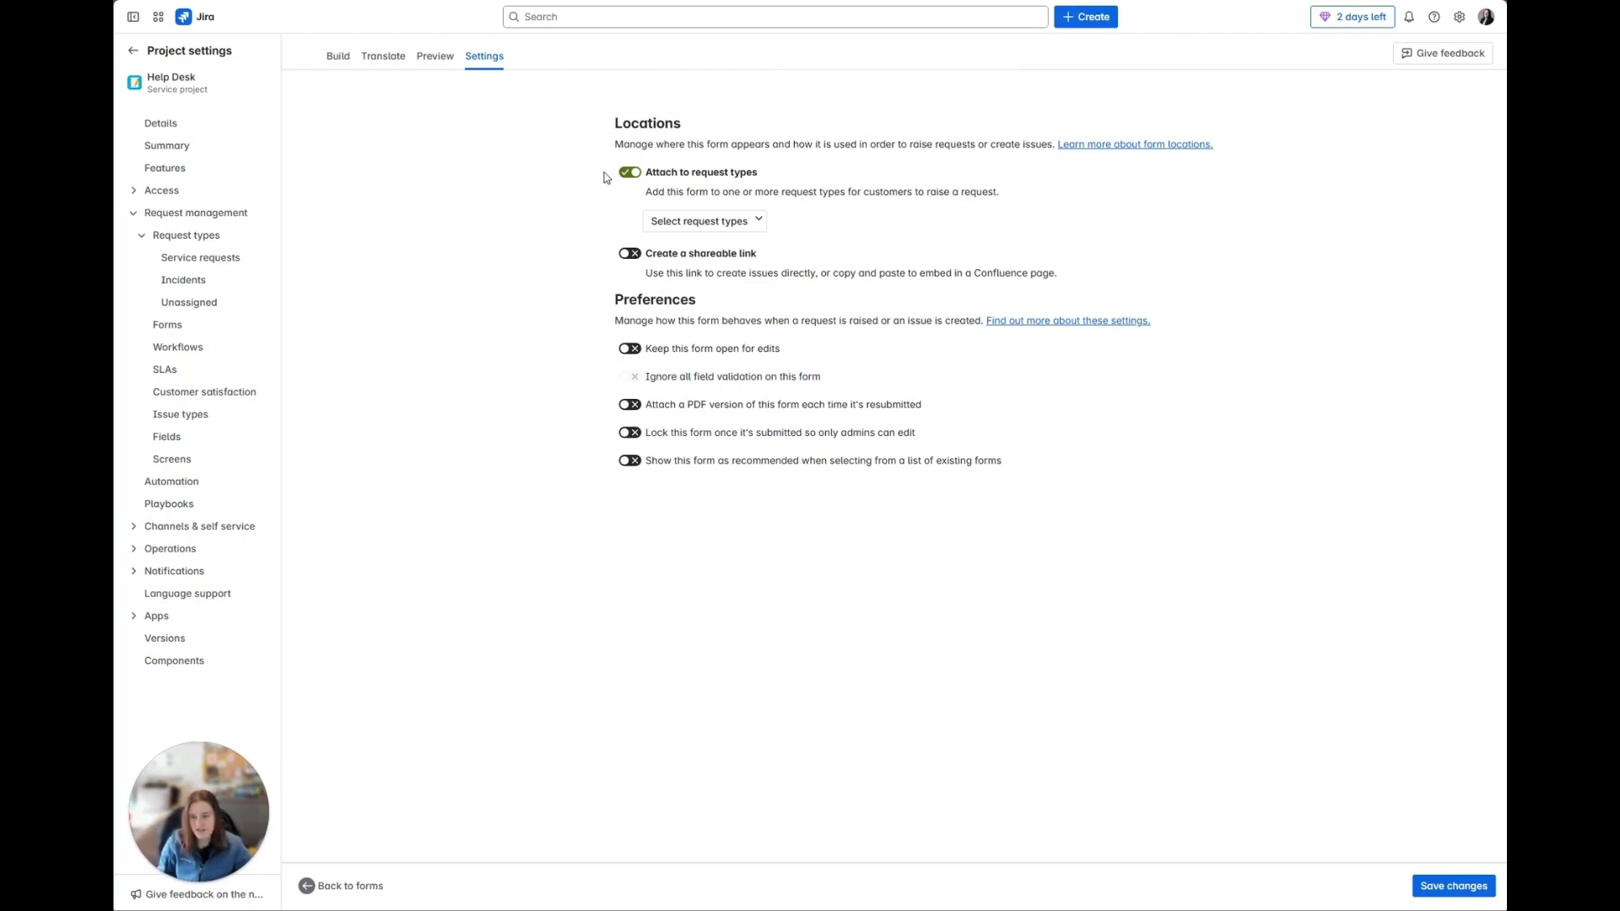
left_click(631, 175)
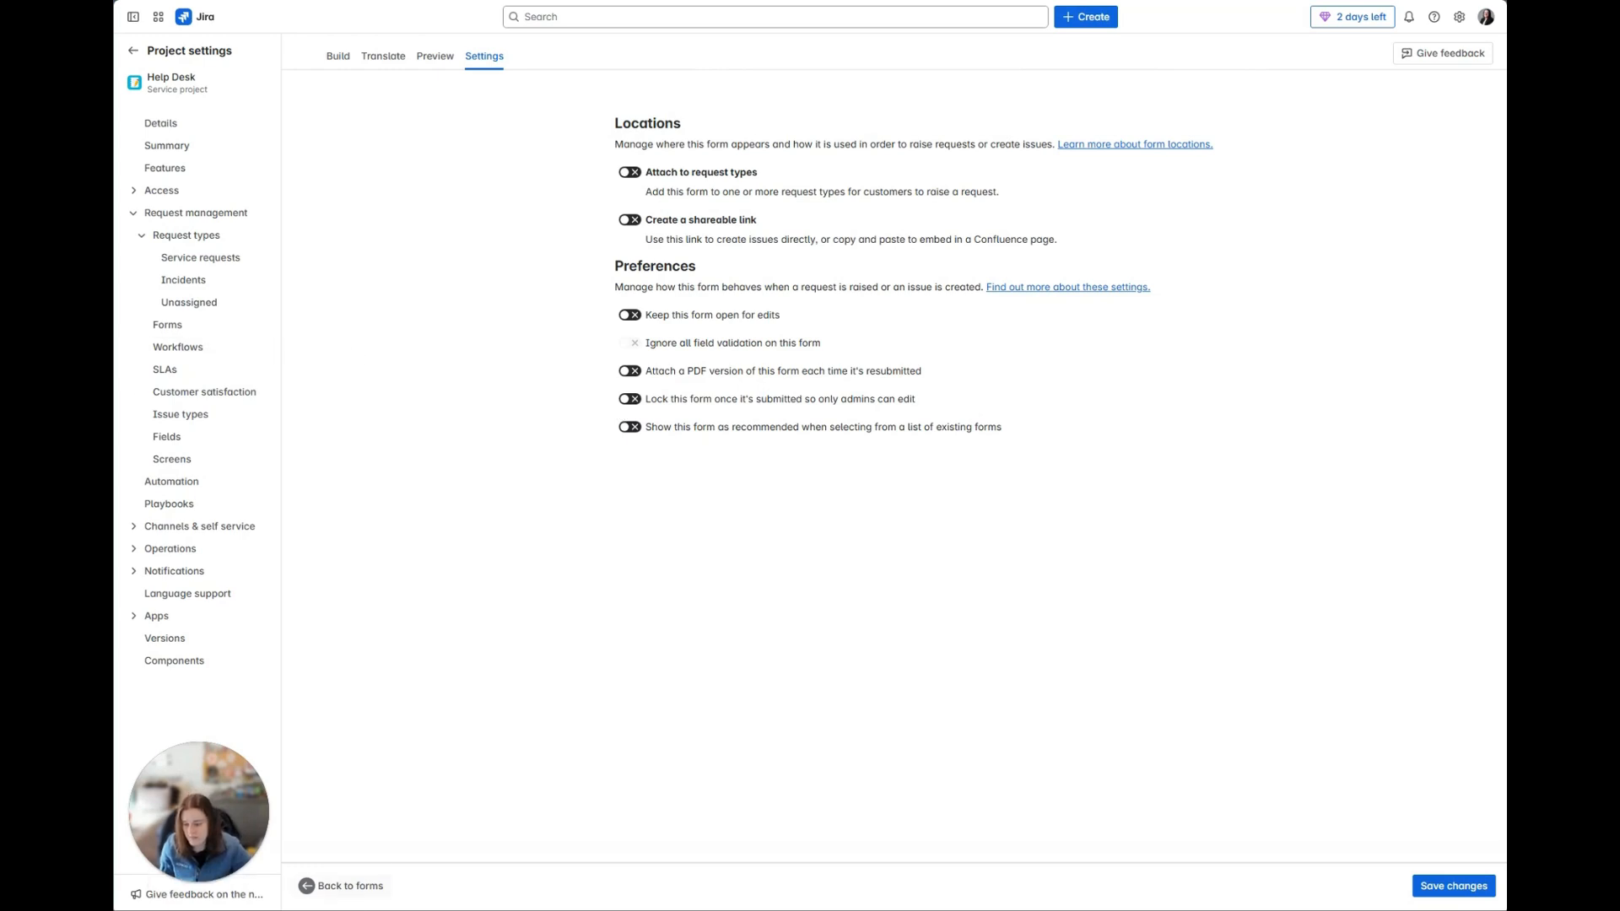
Step: Leave the current form without saving its changes and open the General Help form from the forms list
left_click(350, 896)
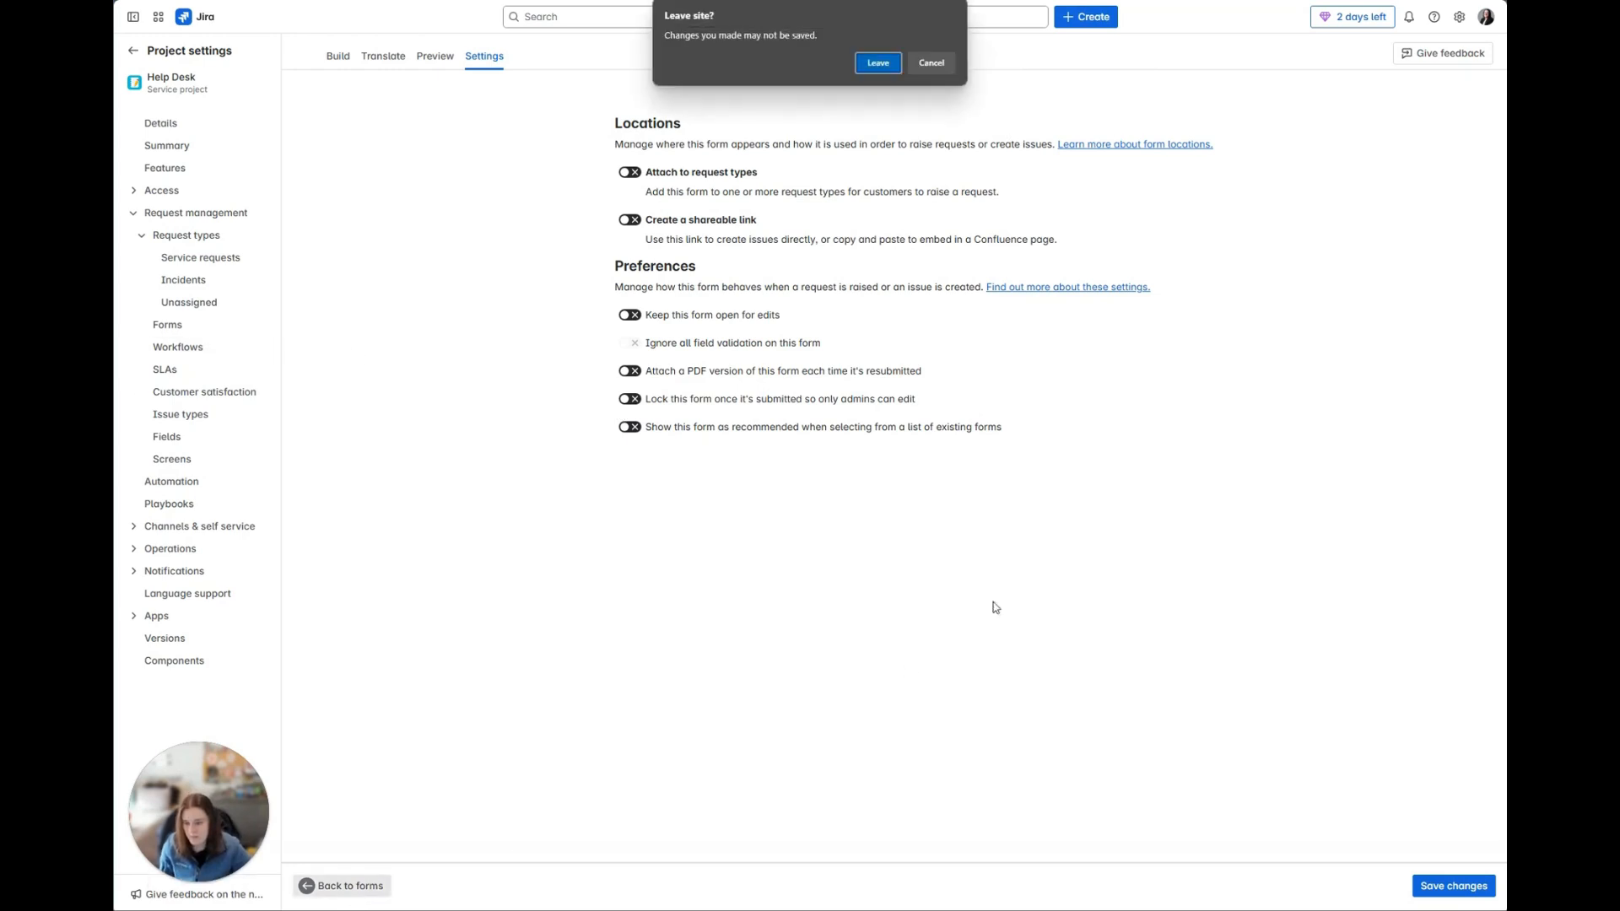
left_click(874, 64)
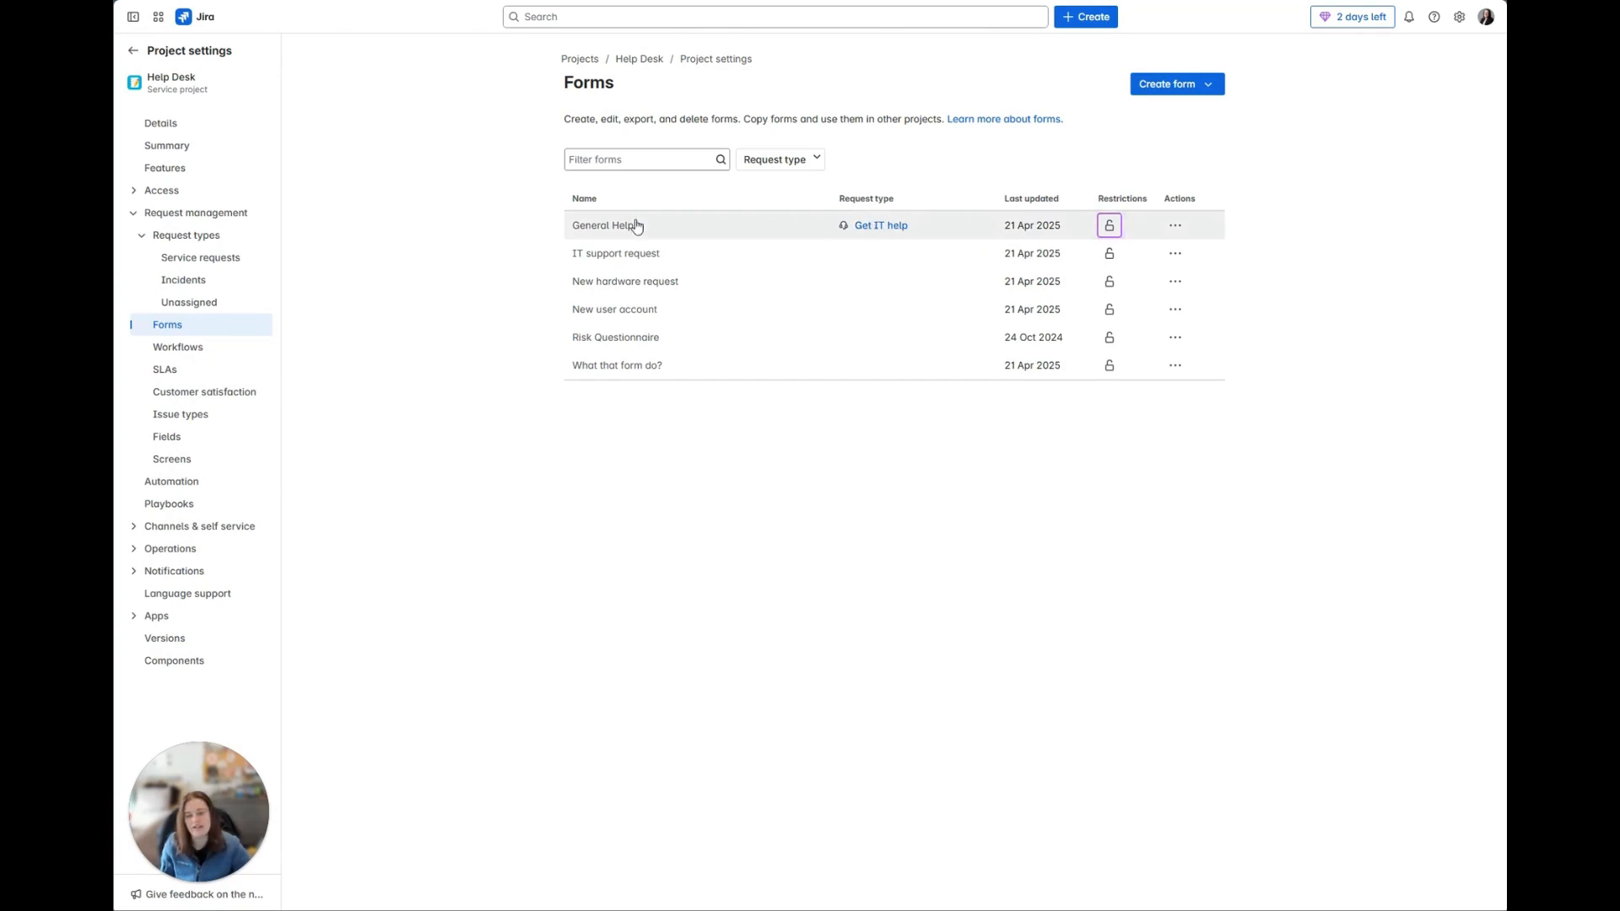
left_click(605, 226)
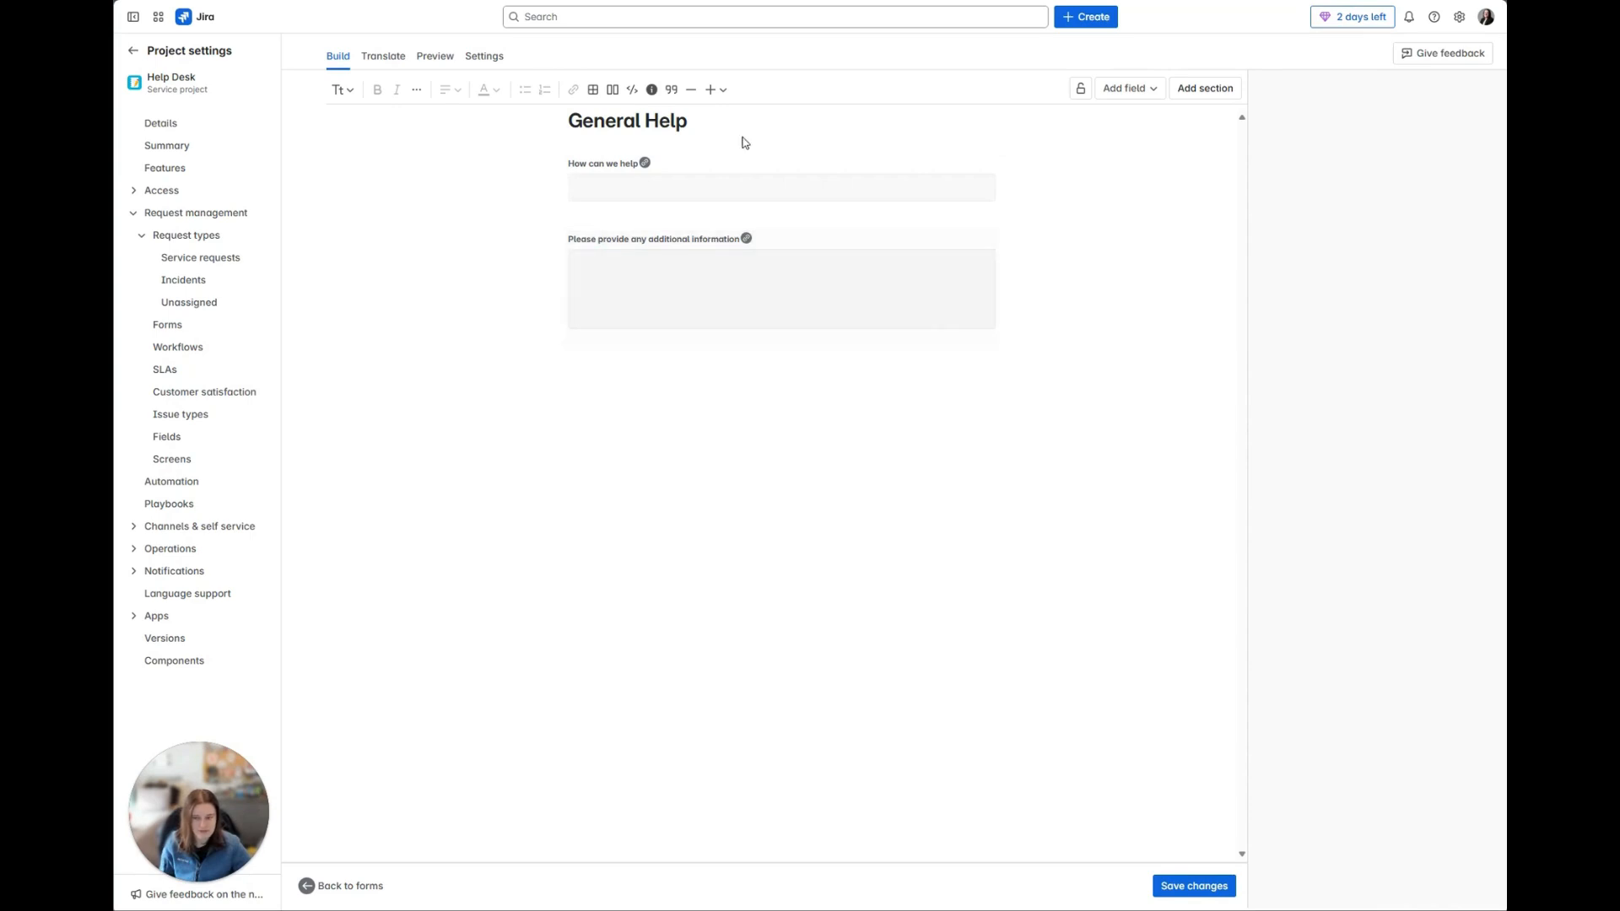
Step: View the settings and linked Jira fields of the "How can we help" and "Please provide any additional information" fields
left_click(717, 173)
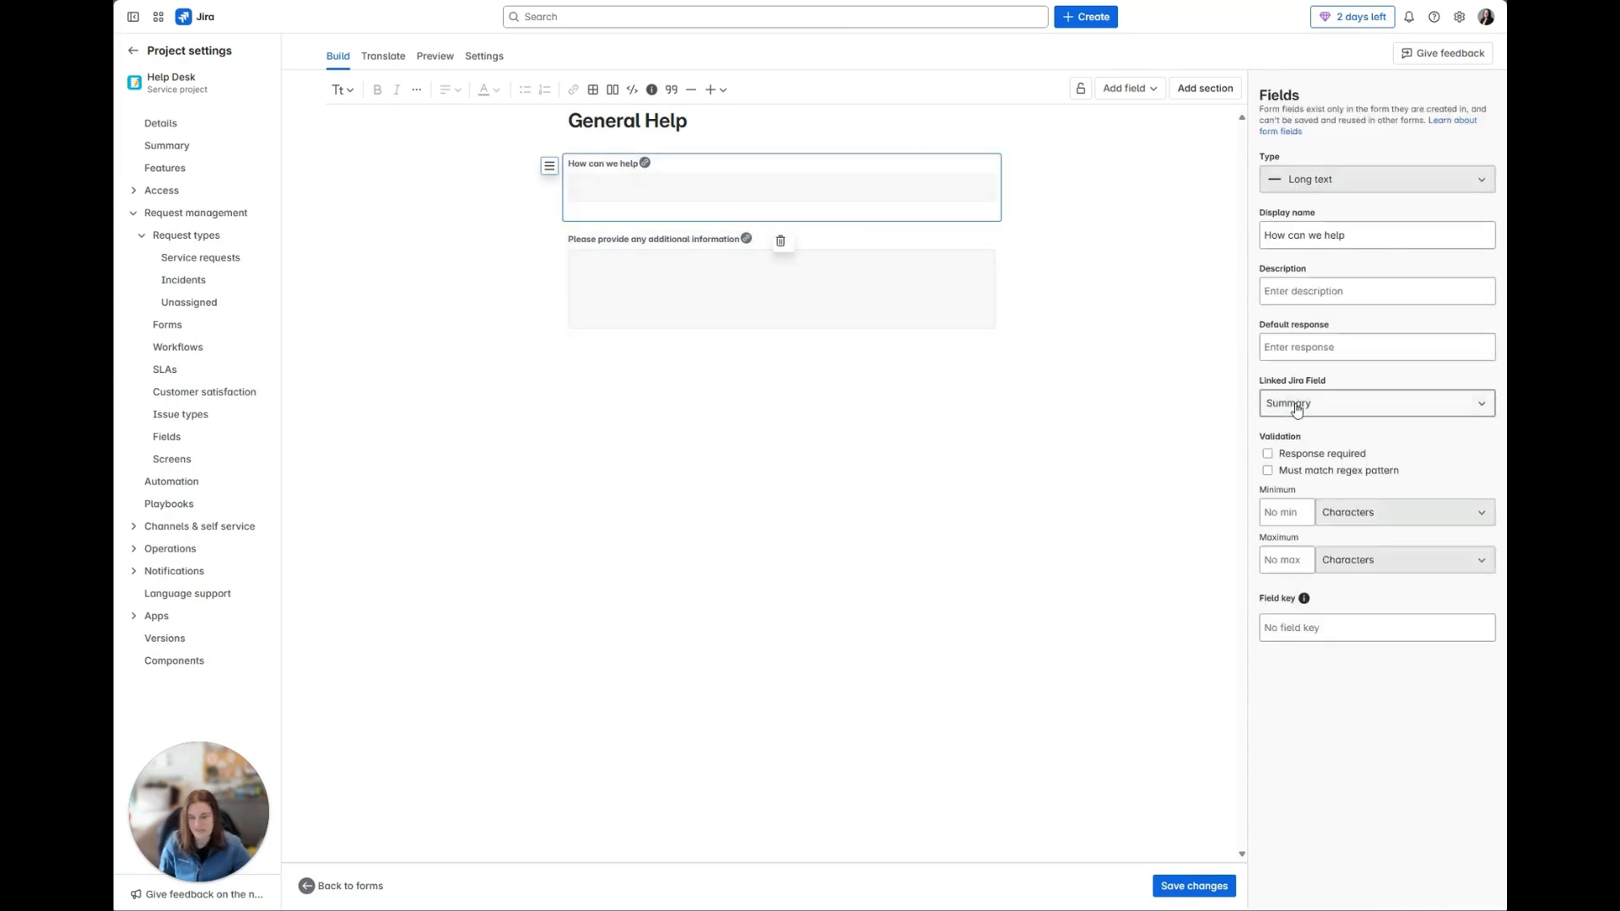
left_click(653, 236)
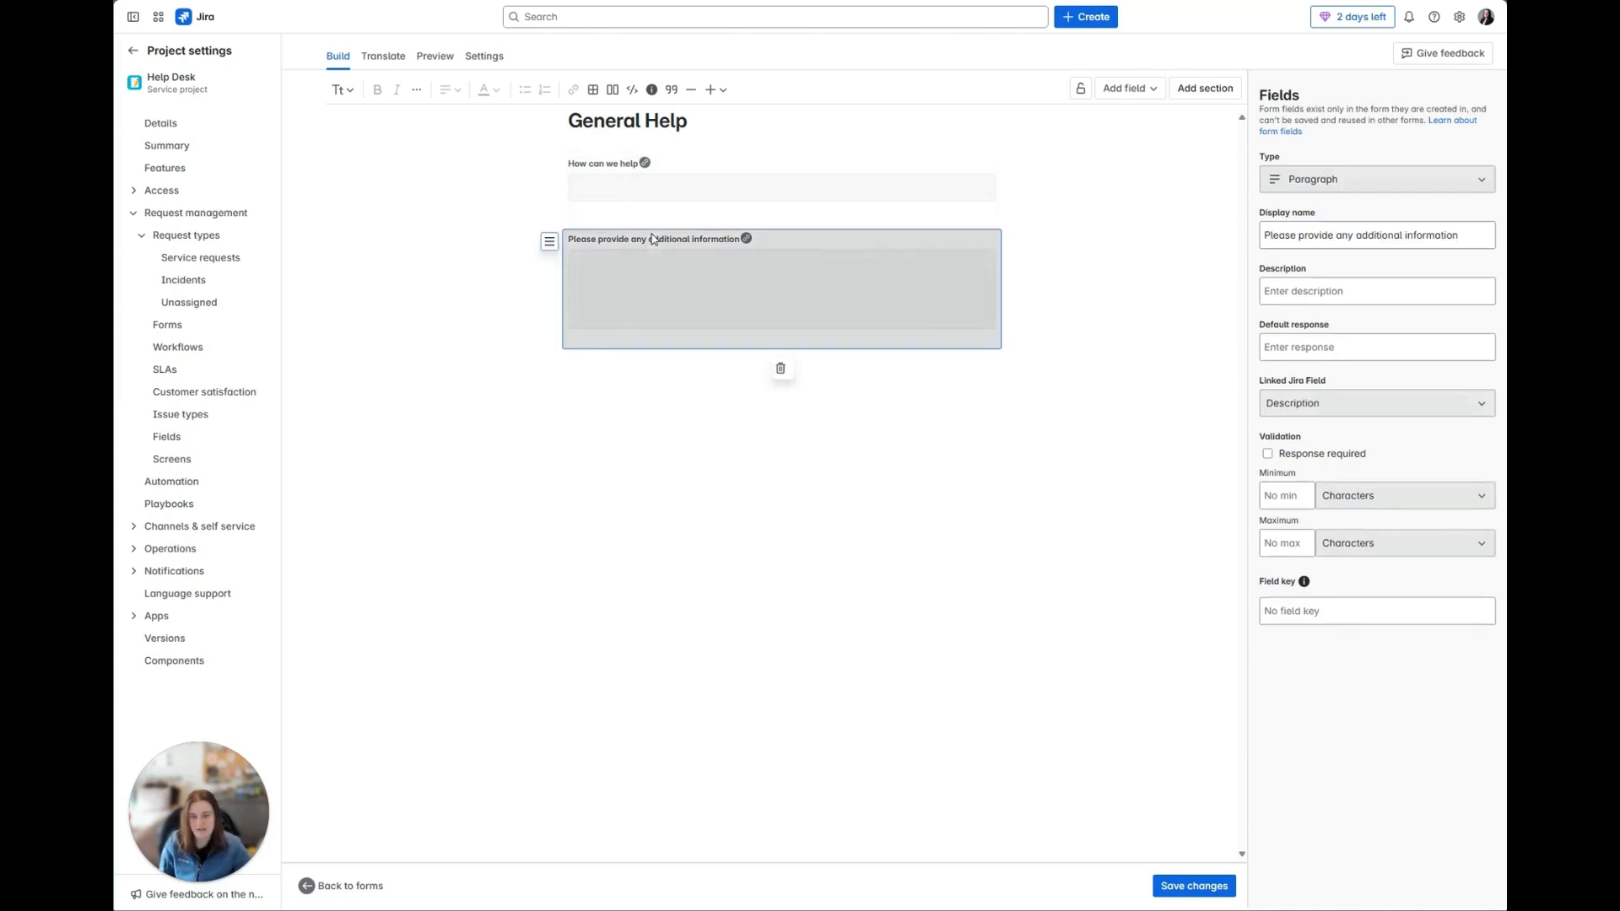
left_click(1301, 409)
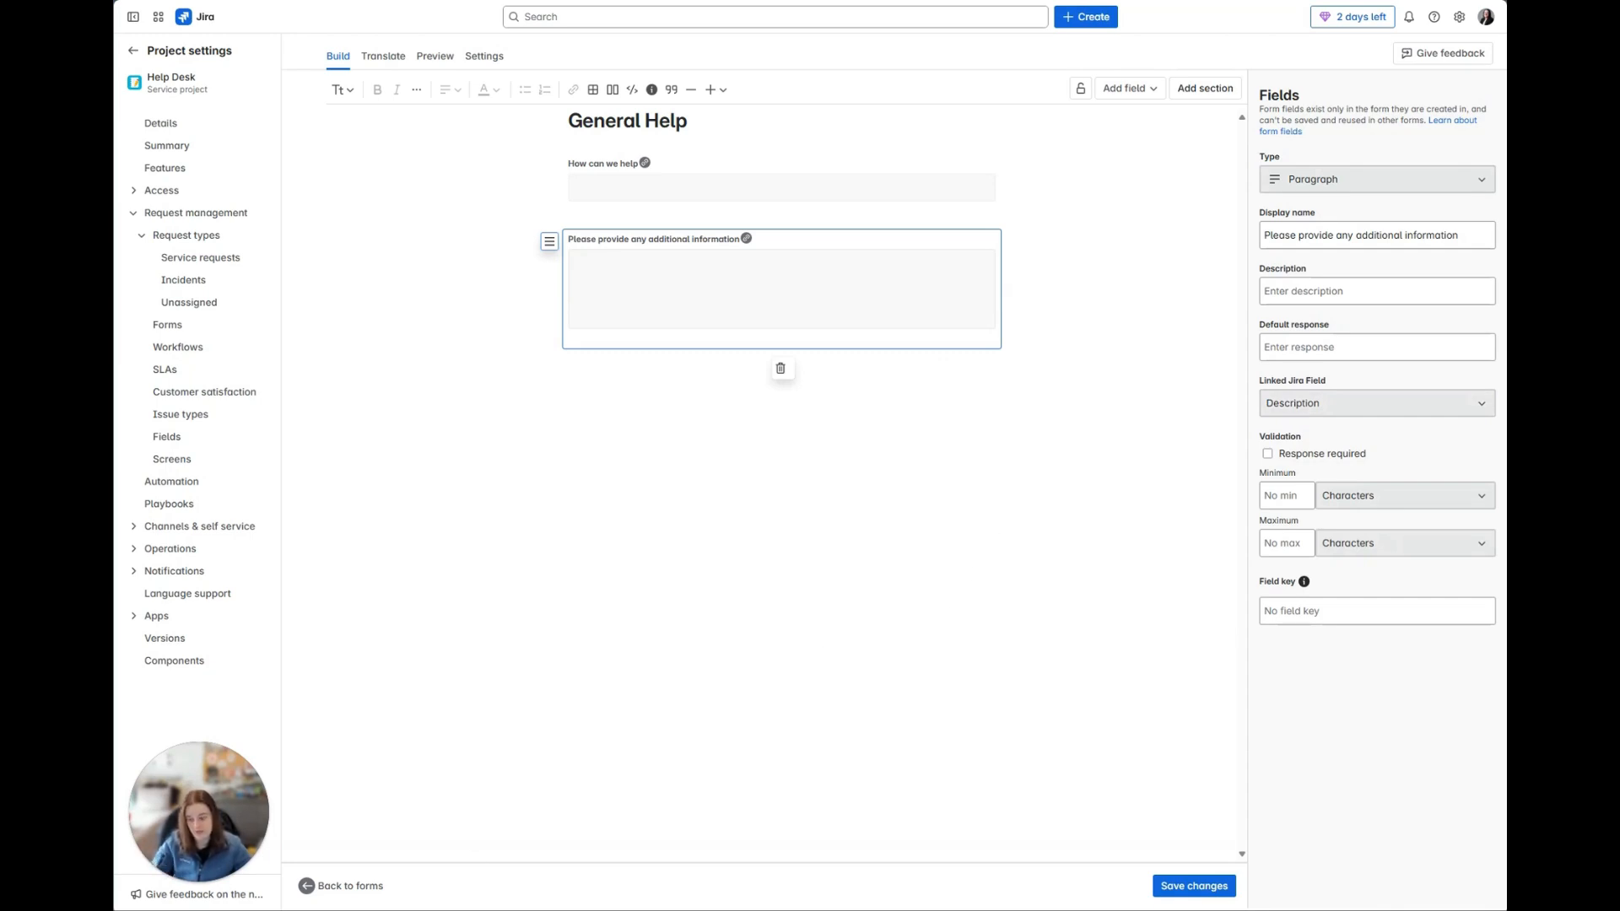
Step: Leave the form and project settings, and open the Help Desk project's customer portal
left_click(346, 886)
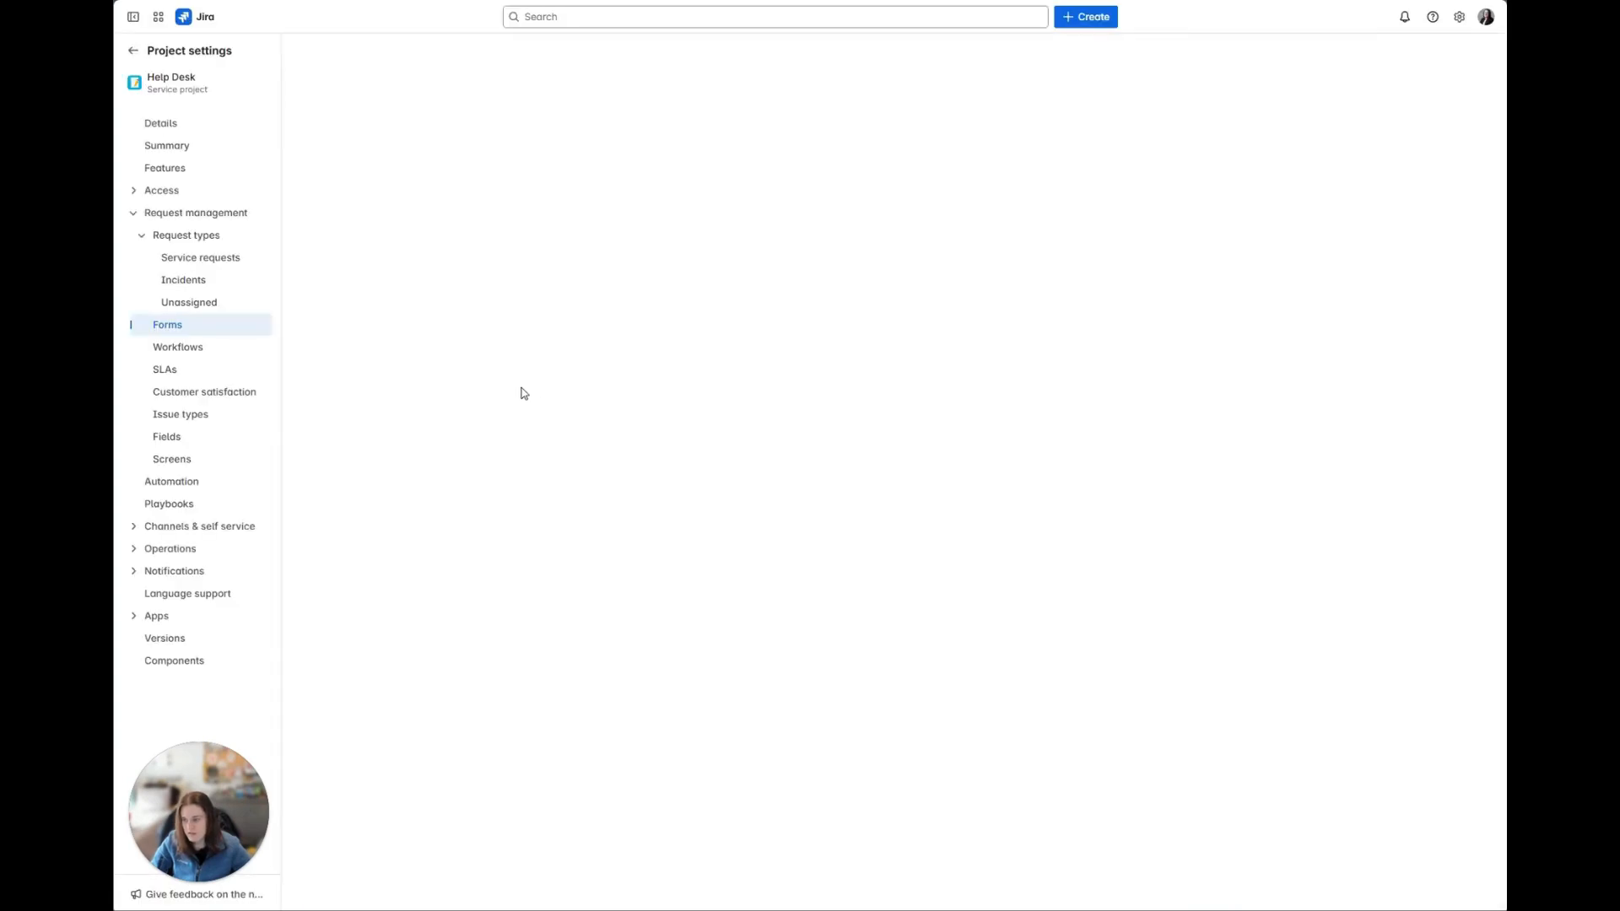
left_click(133, 54)
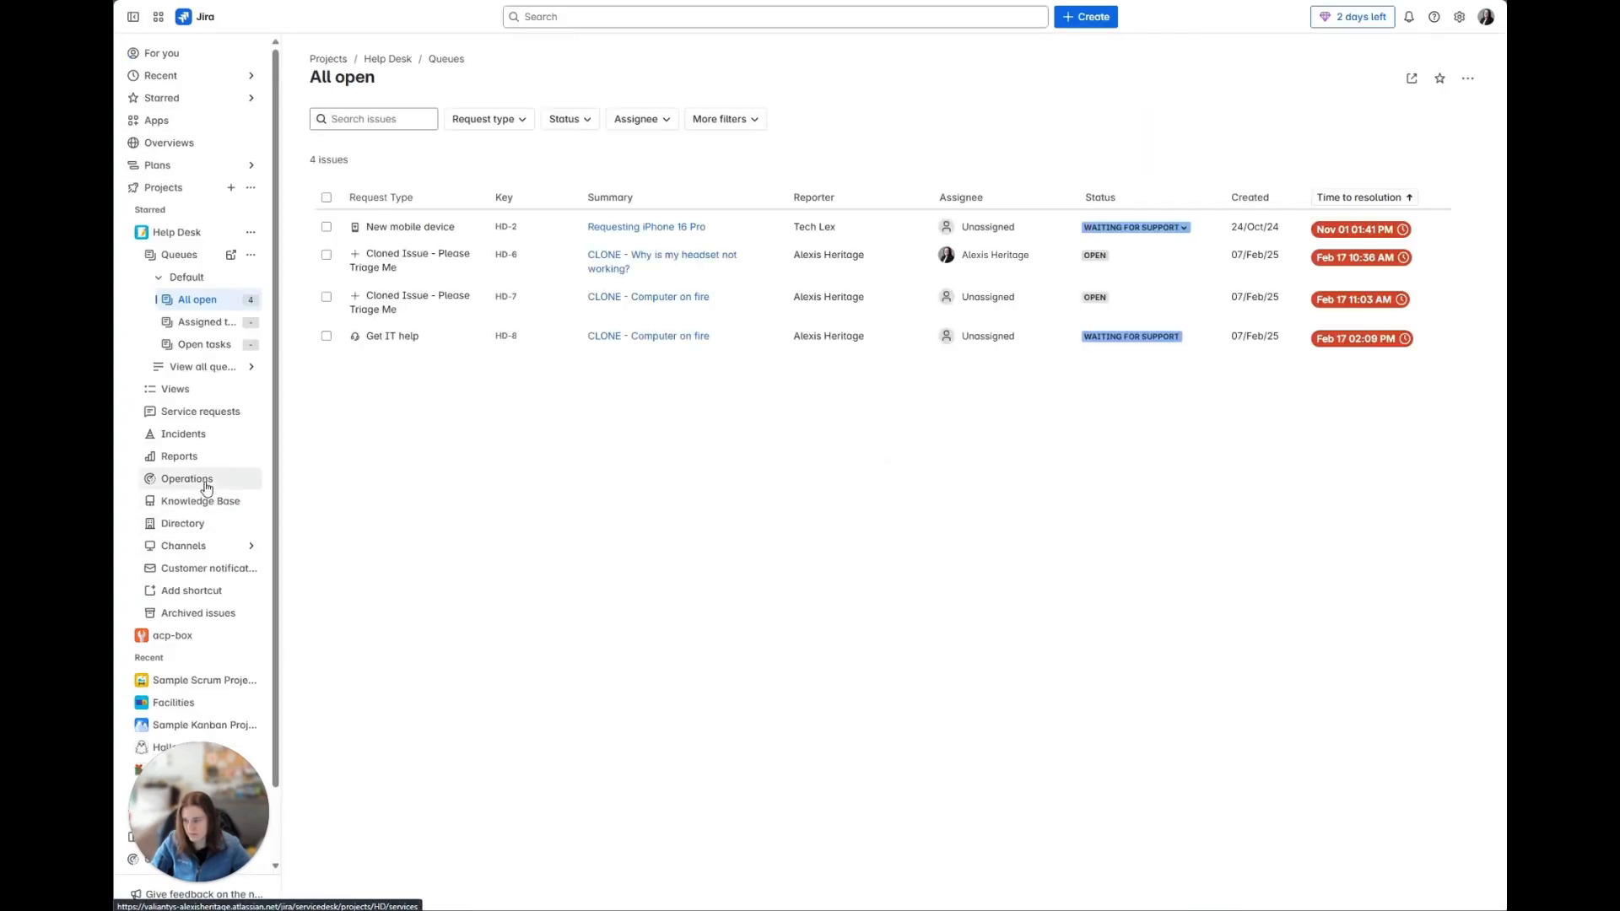
left_click(217, 546)
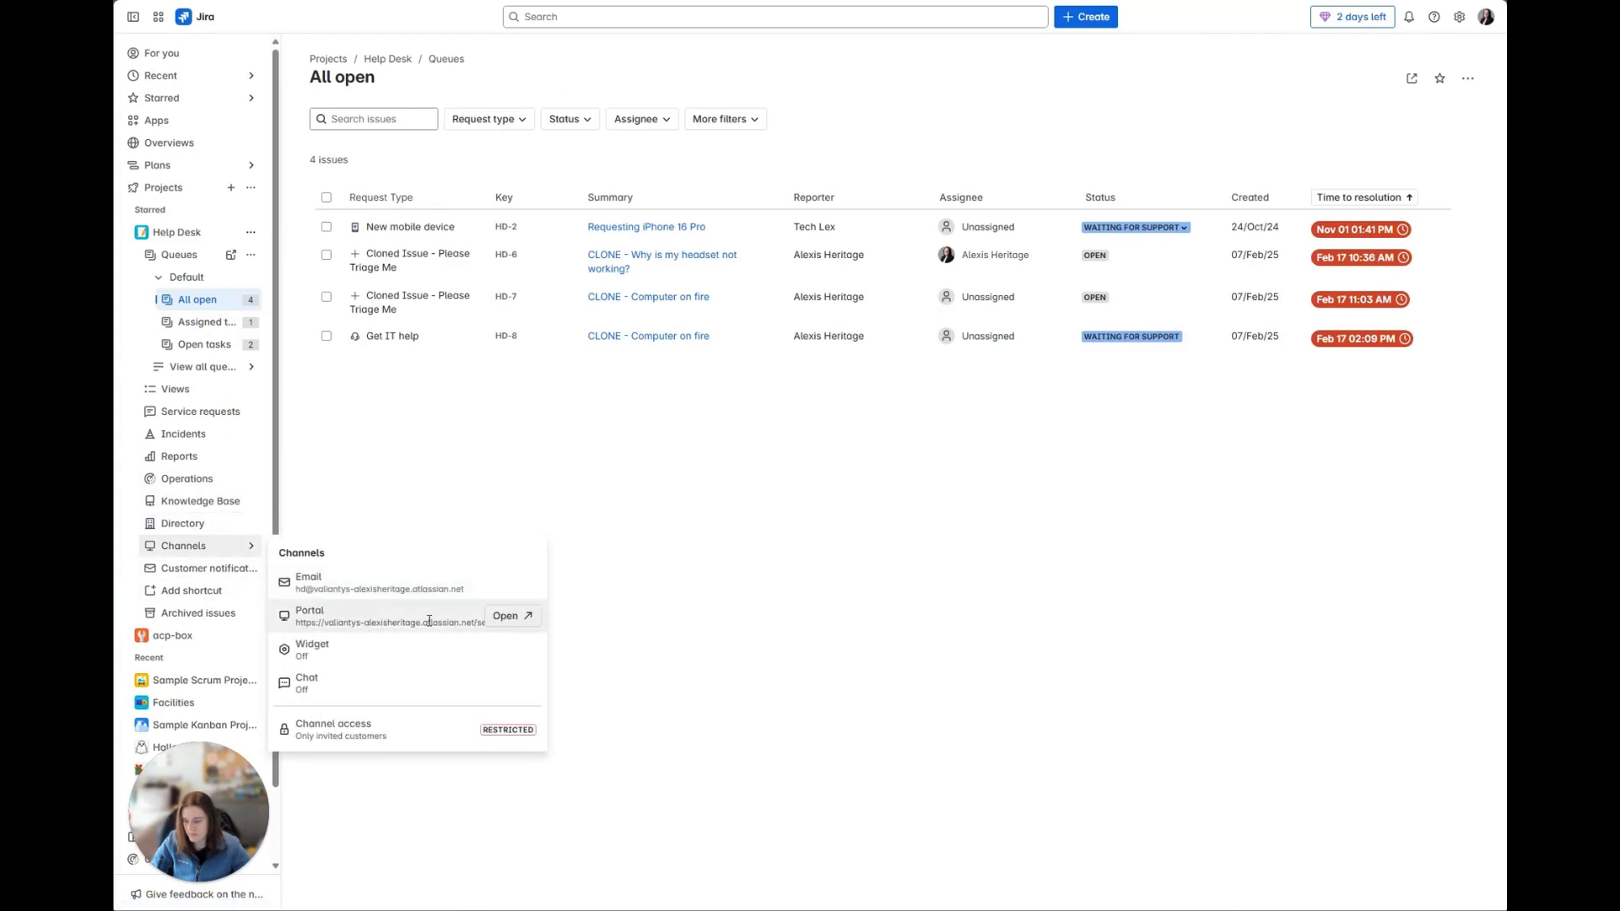
left_click(510, 616)
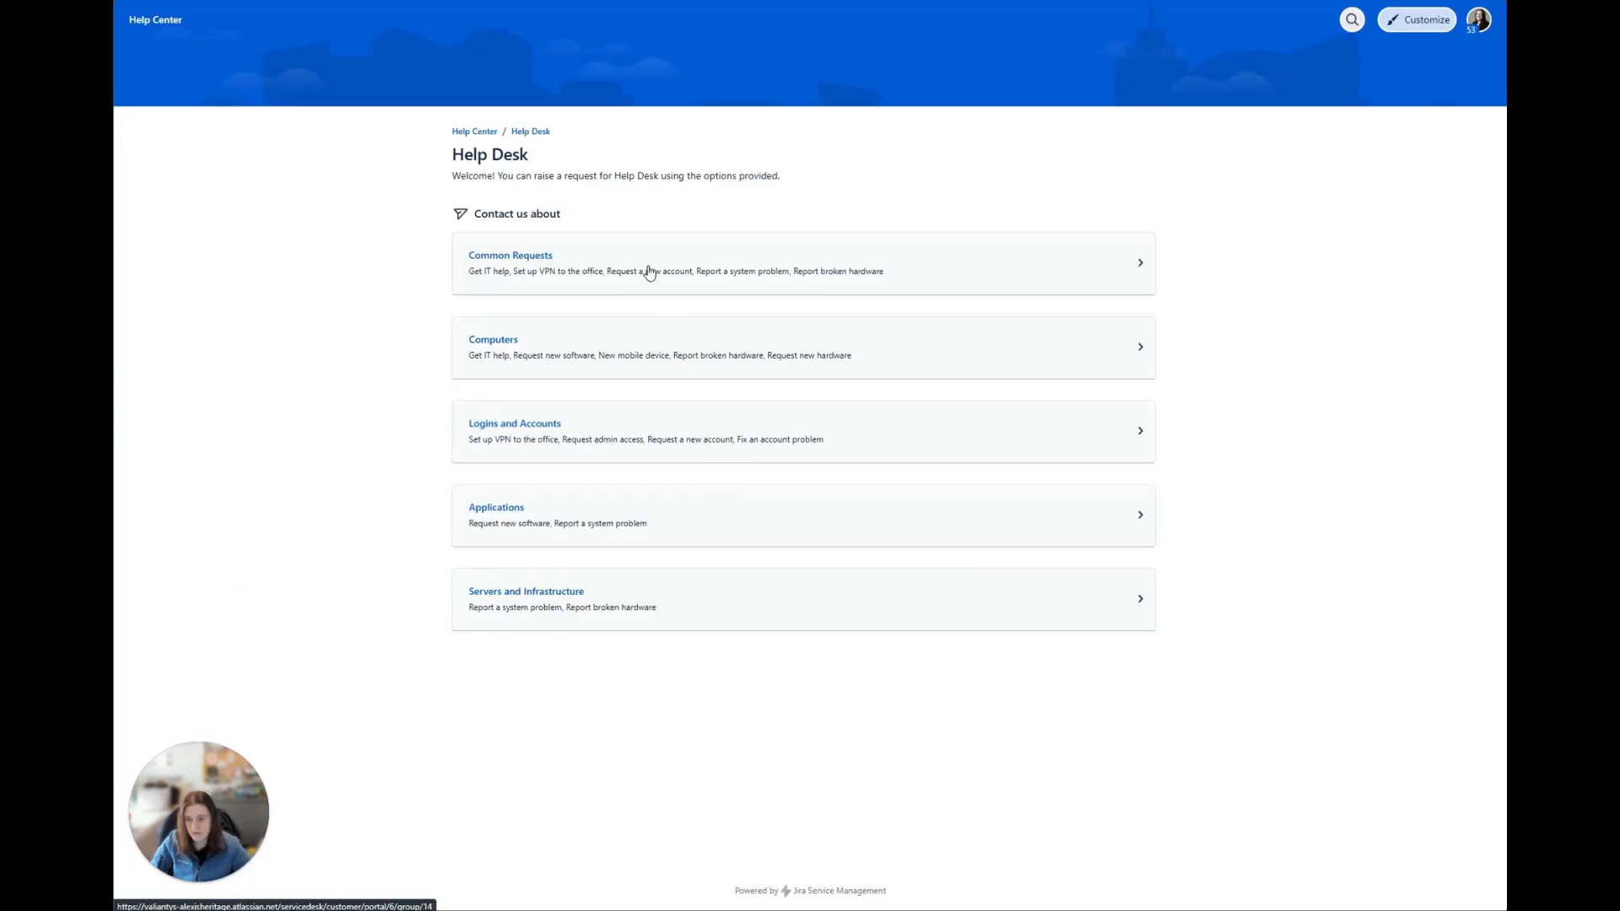
Step: Open the Get IT help request under Common Requests and examine its attachment area and form fields
left_click(646, 269)
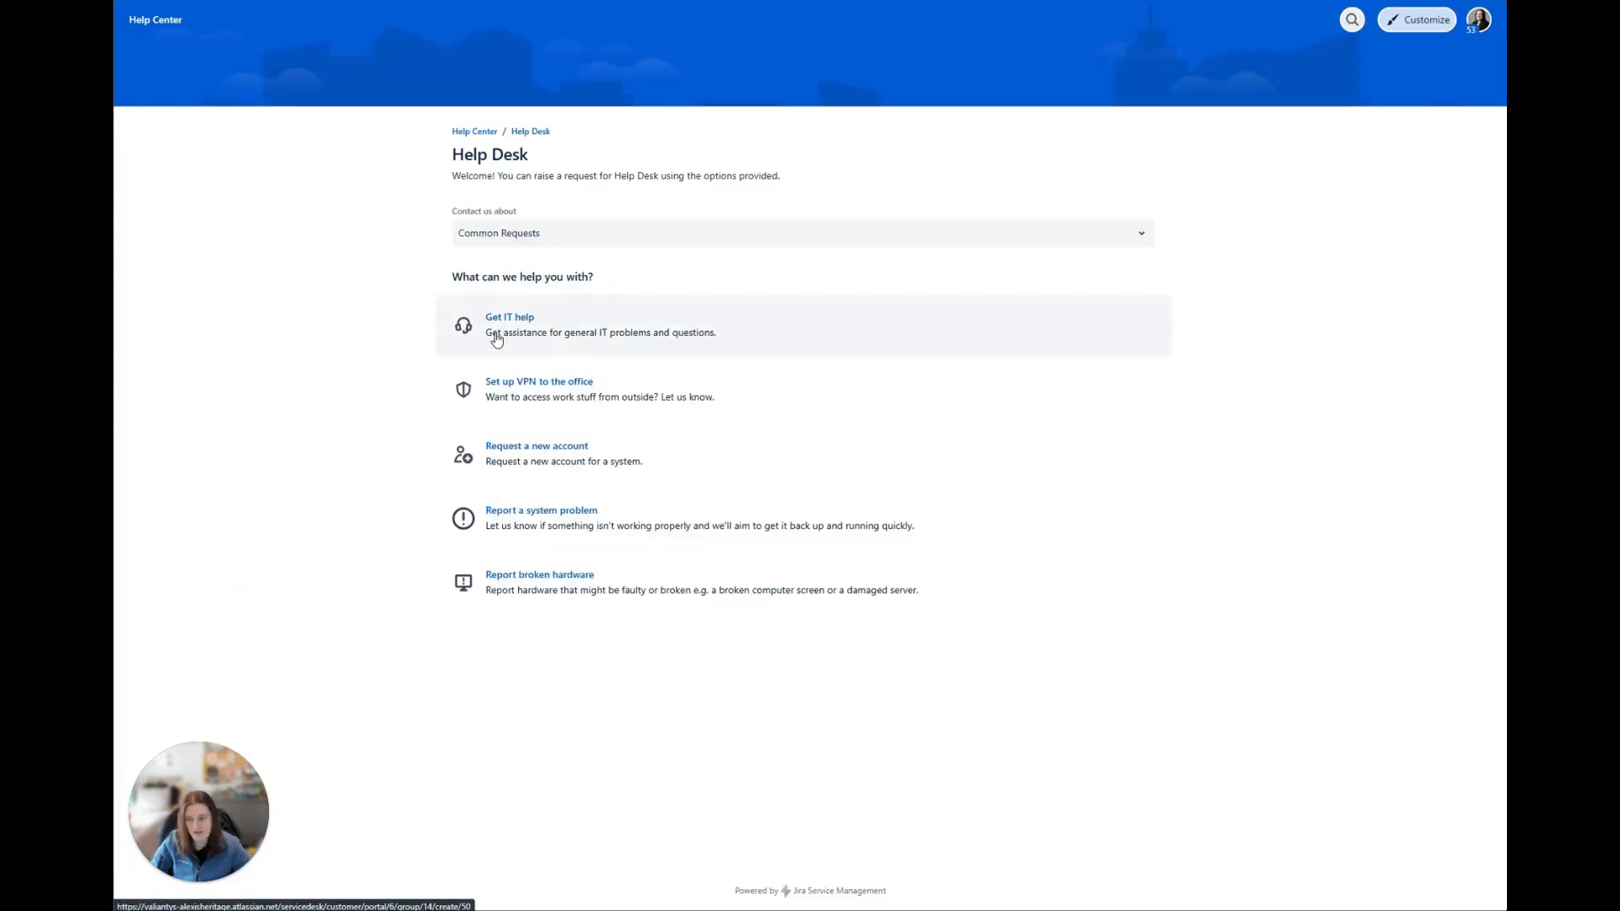
left_click(712, 335)
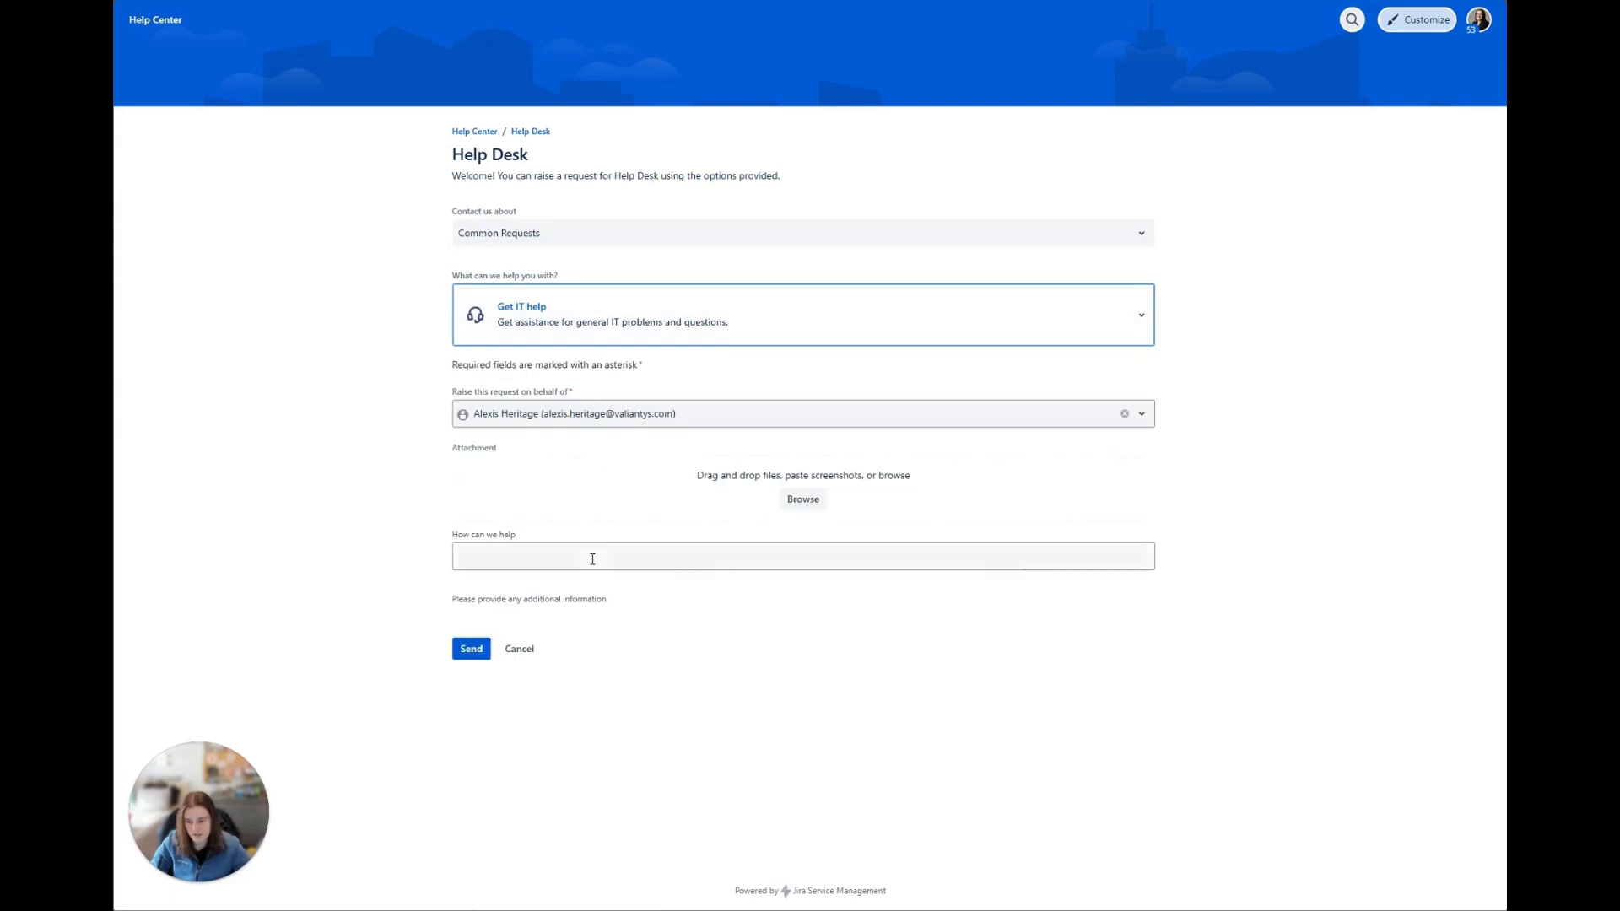
left_click_drag(883, 495, 599, 474)
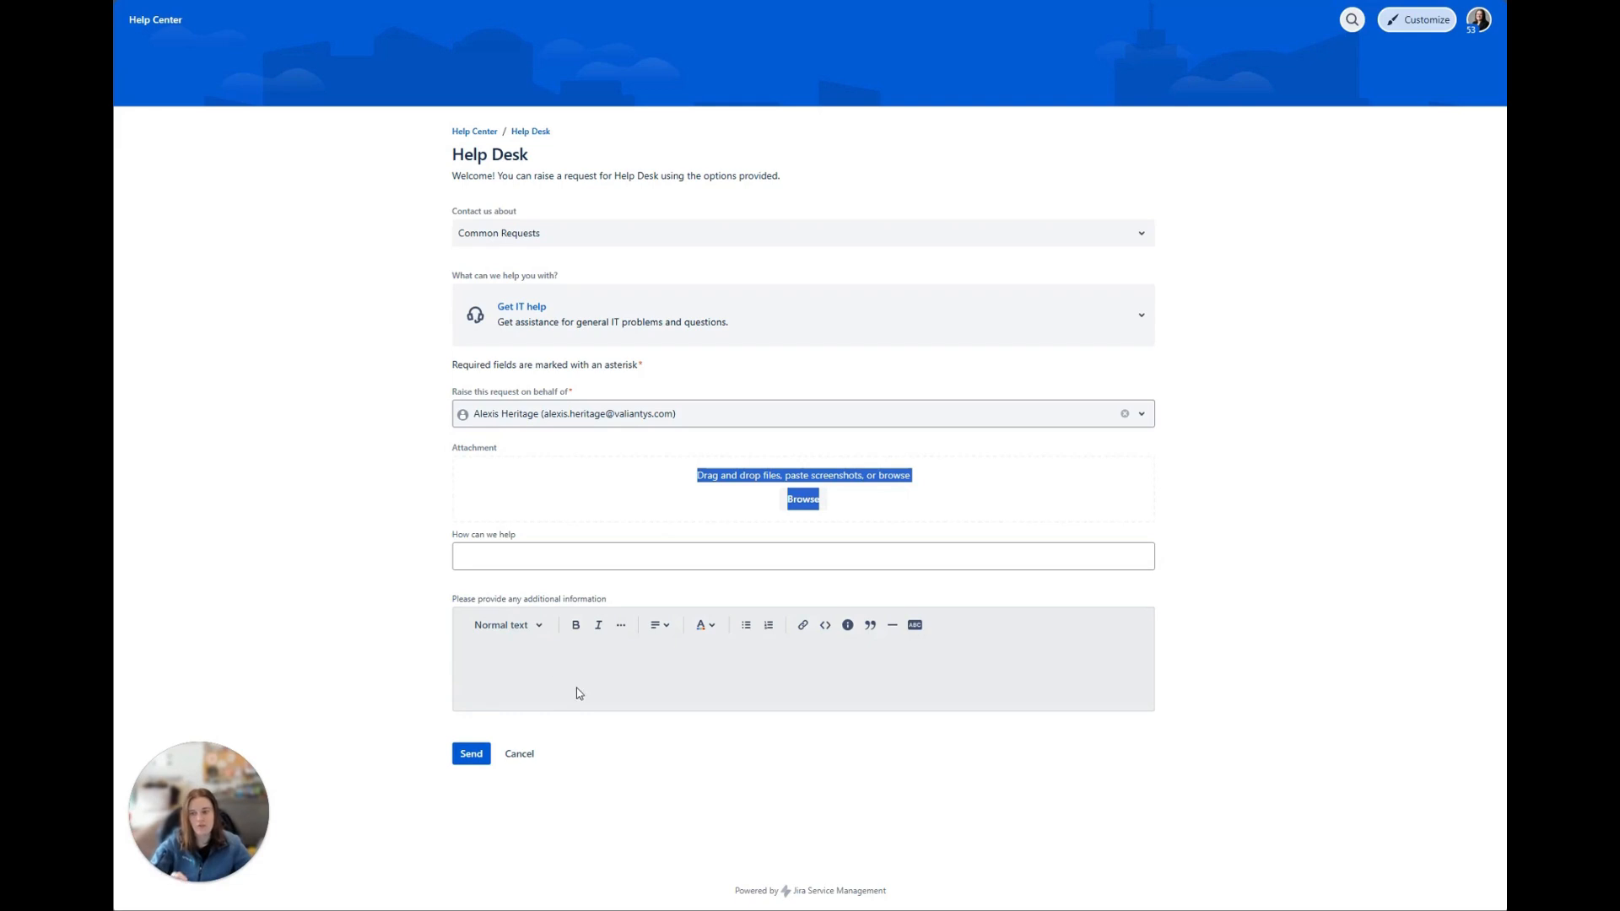
left_click(580, 491)
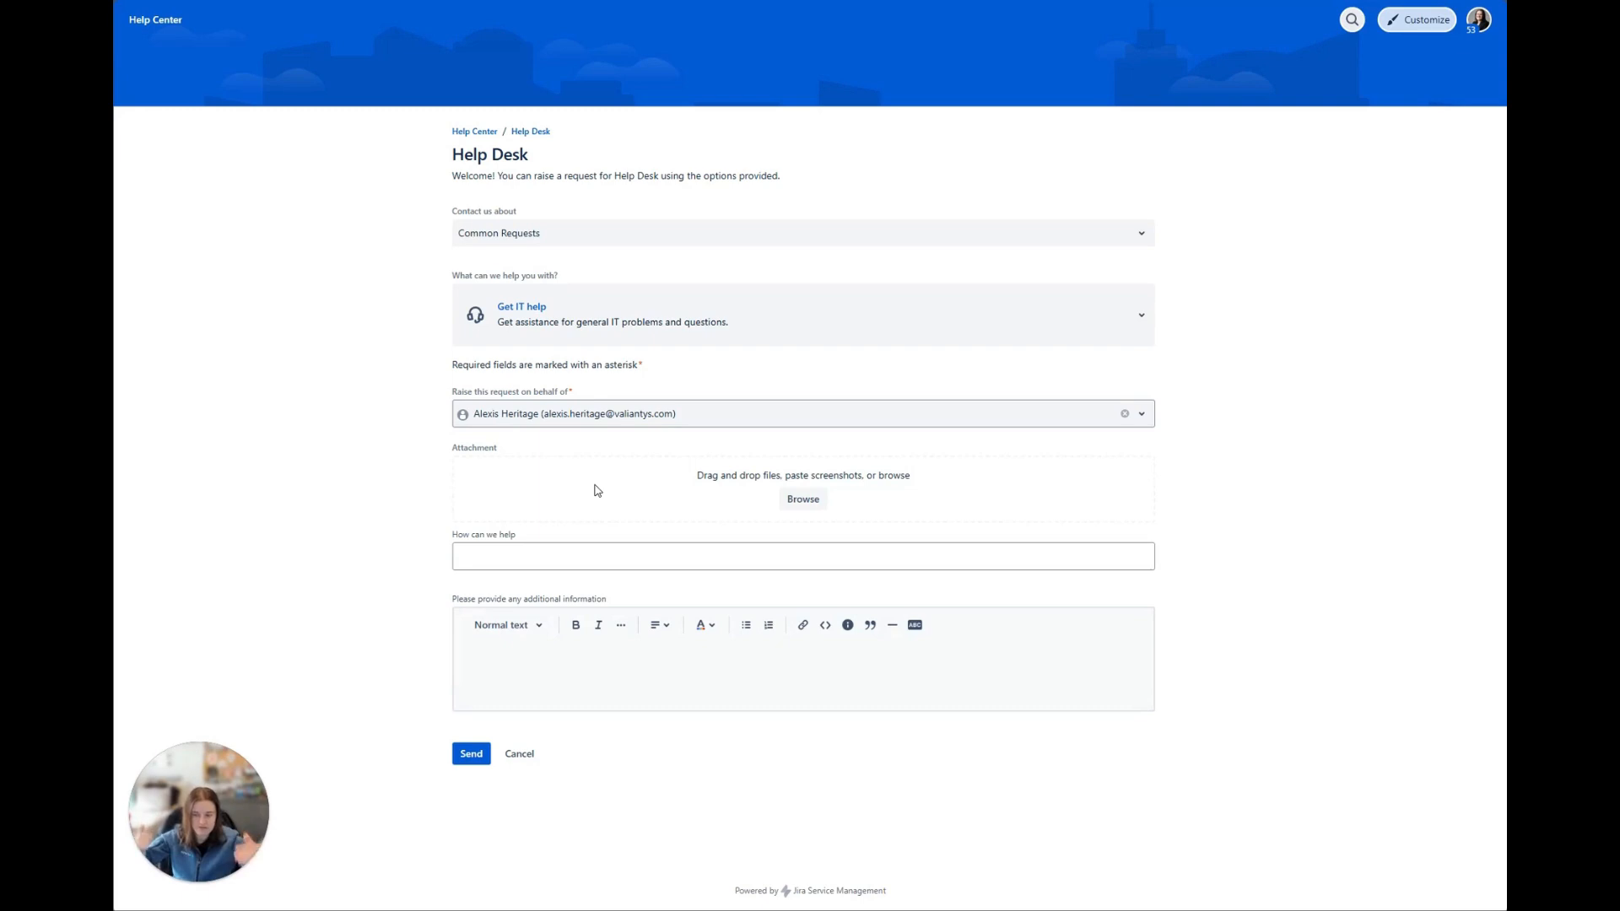
Step: Submit the request with "What is the wifi password" as the help question and "This is my first time in the office" as additional information
left_click(550, 561)
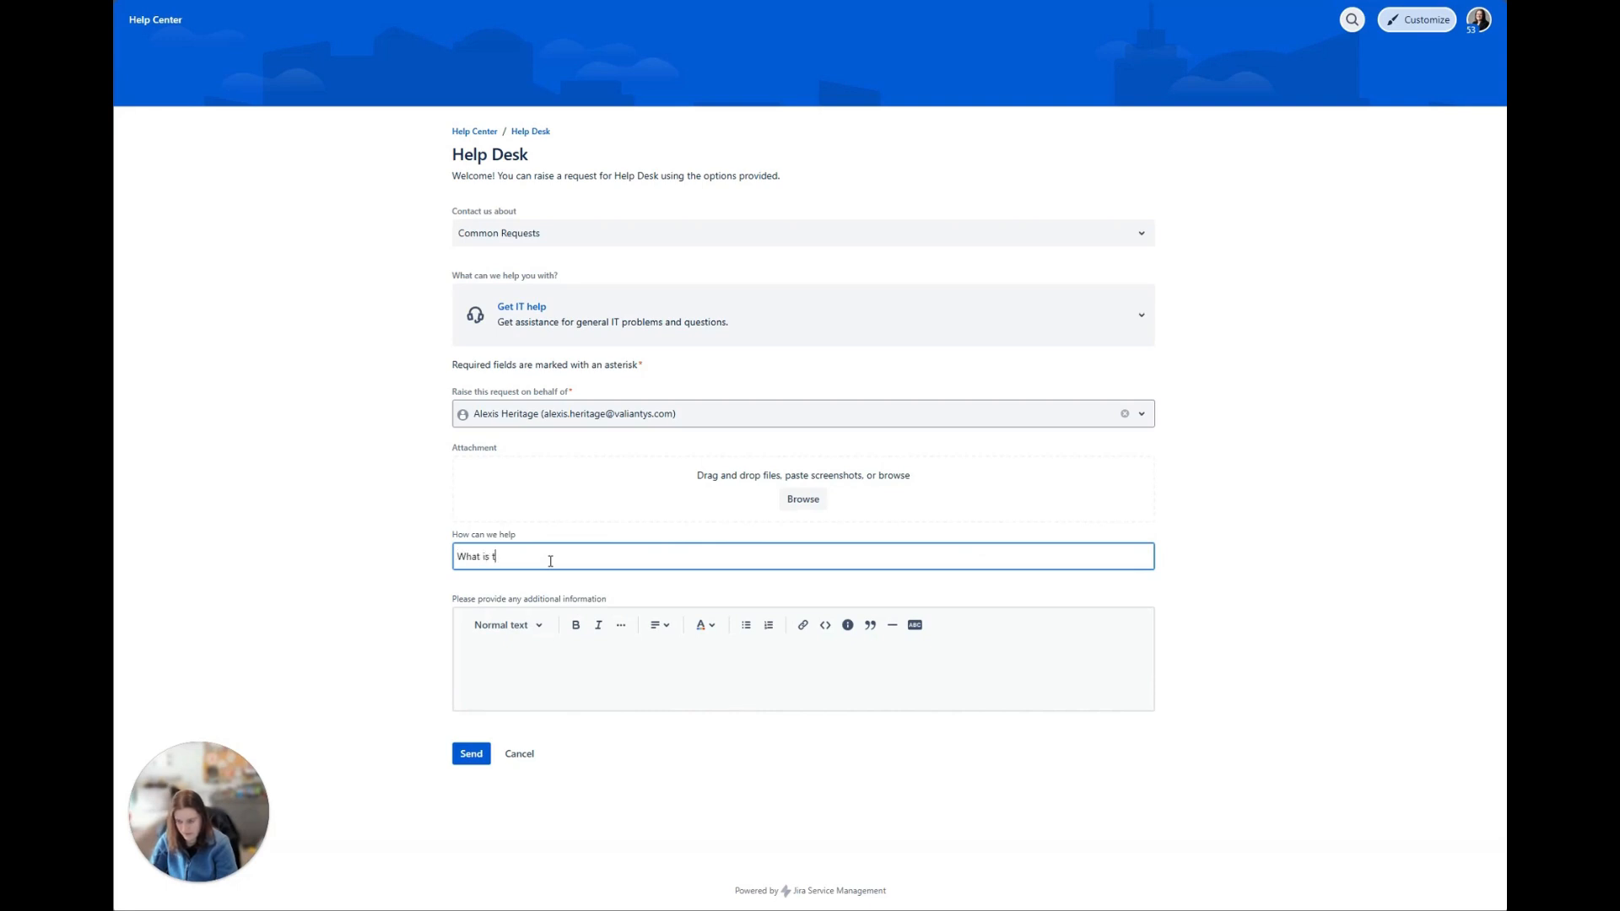
type("What is the wifi password")
left_click(657, 666)
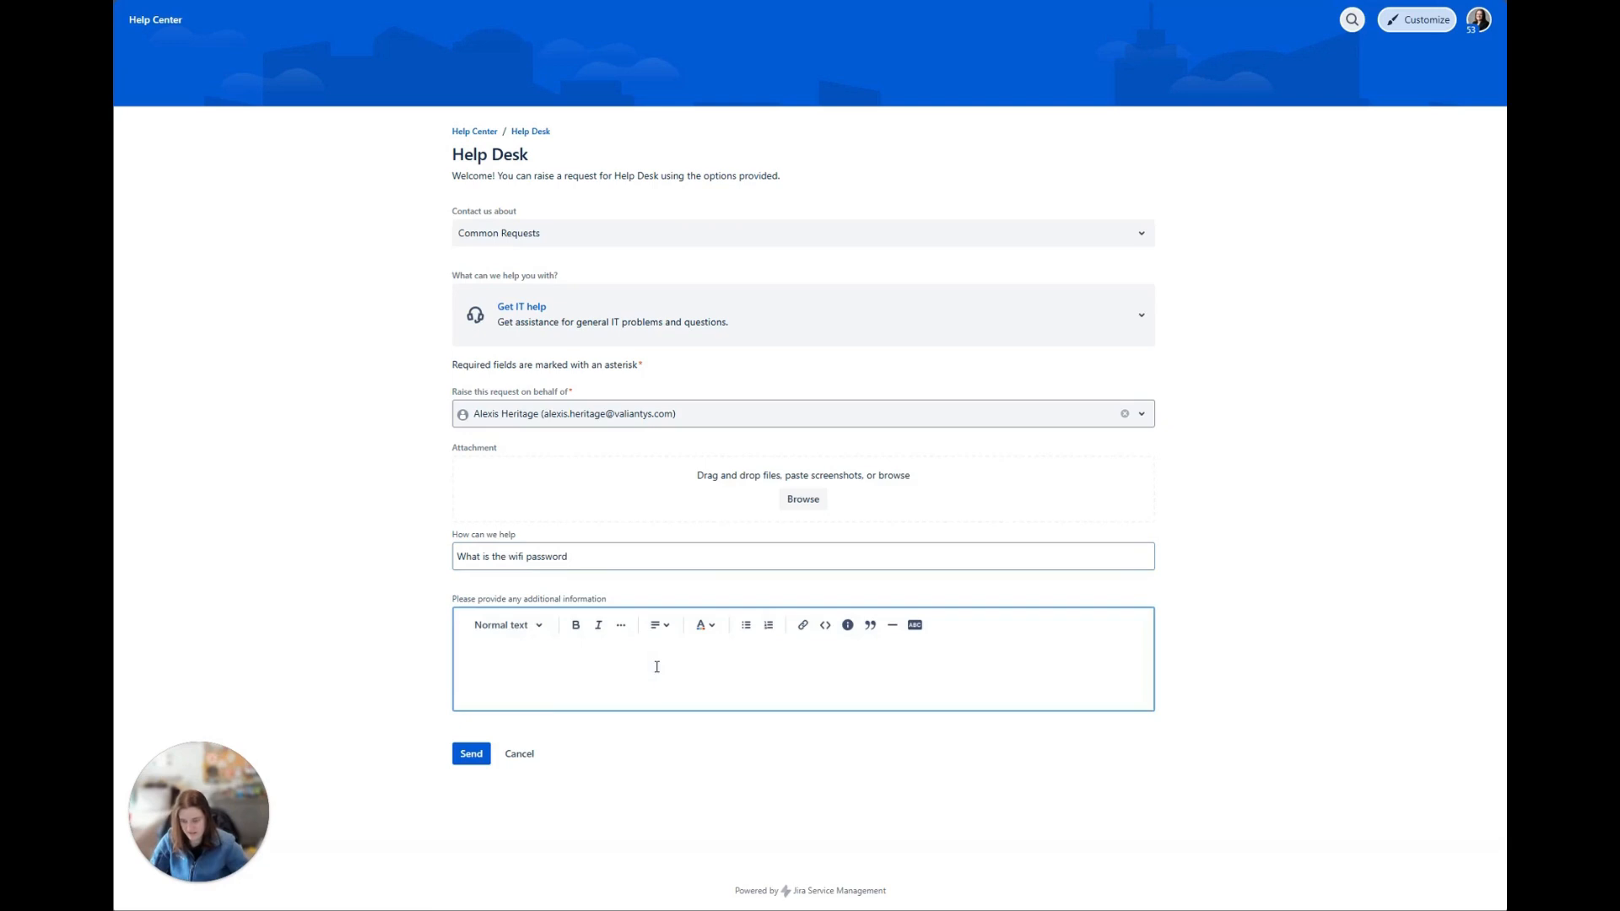
type("This is")
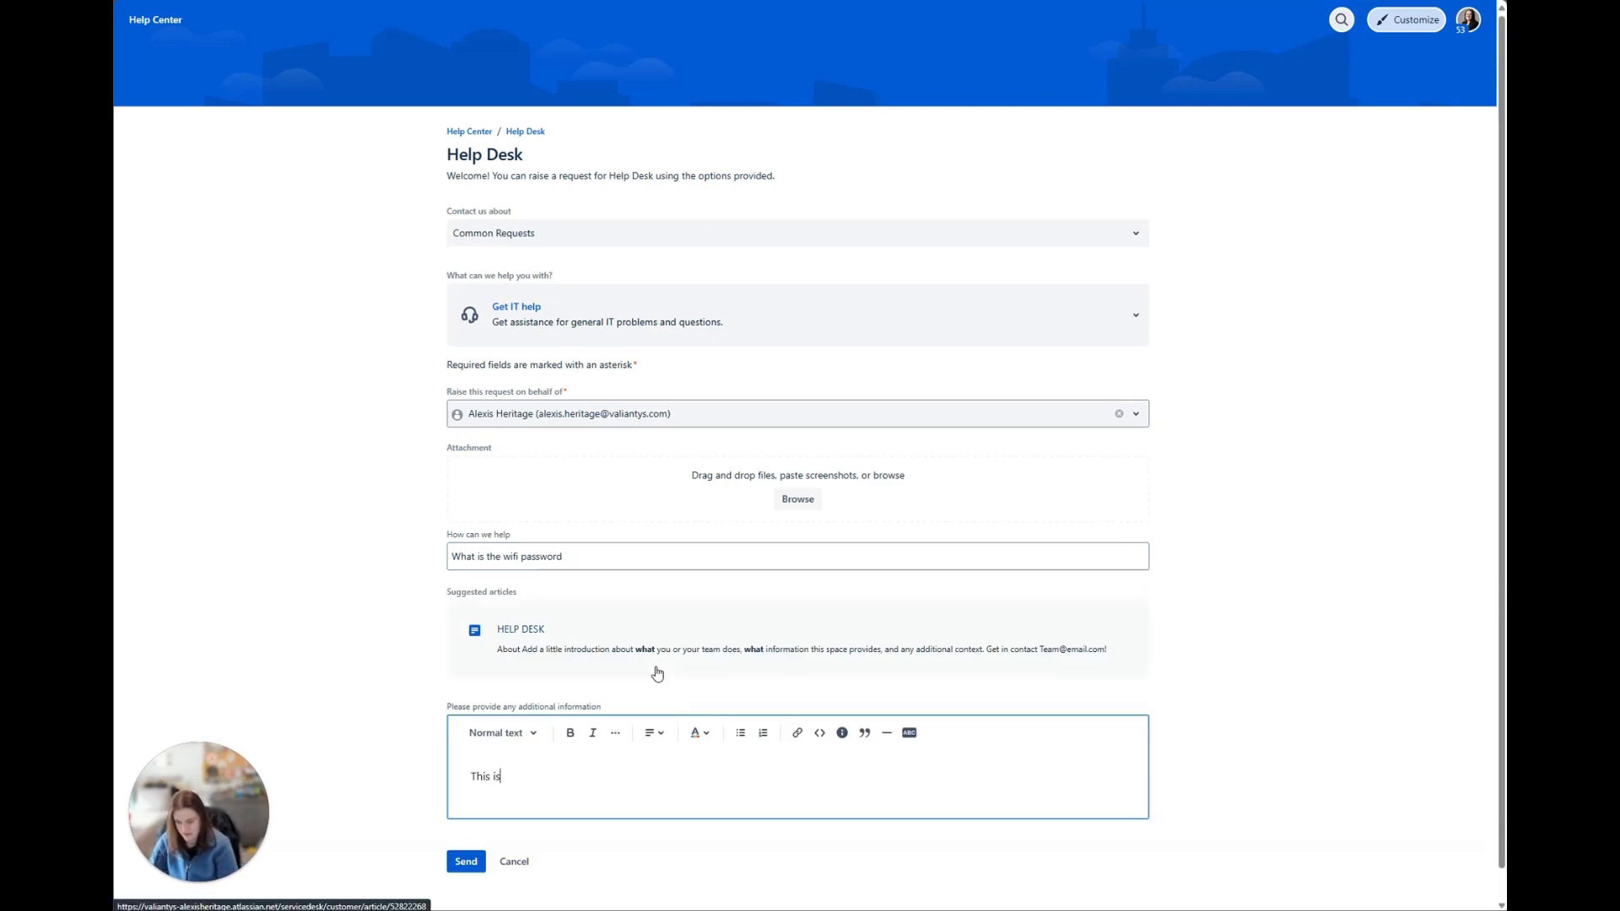
type(" my first time in the office")
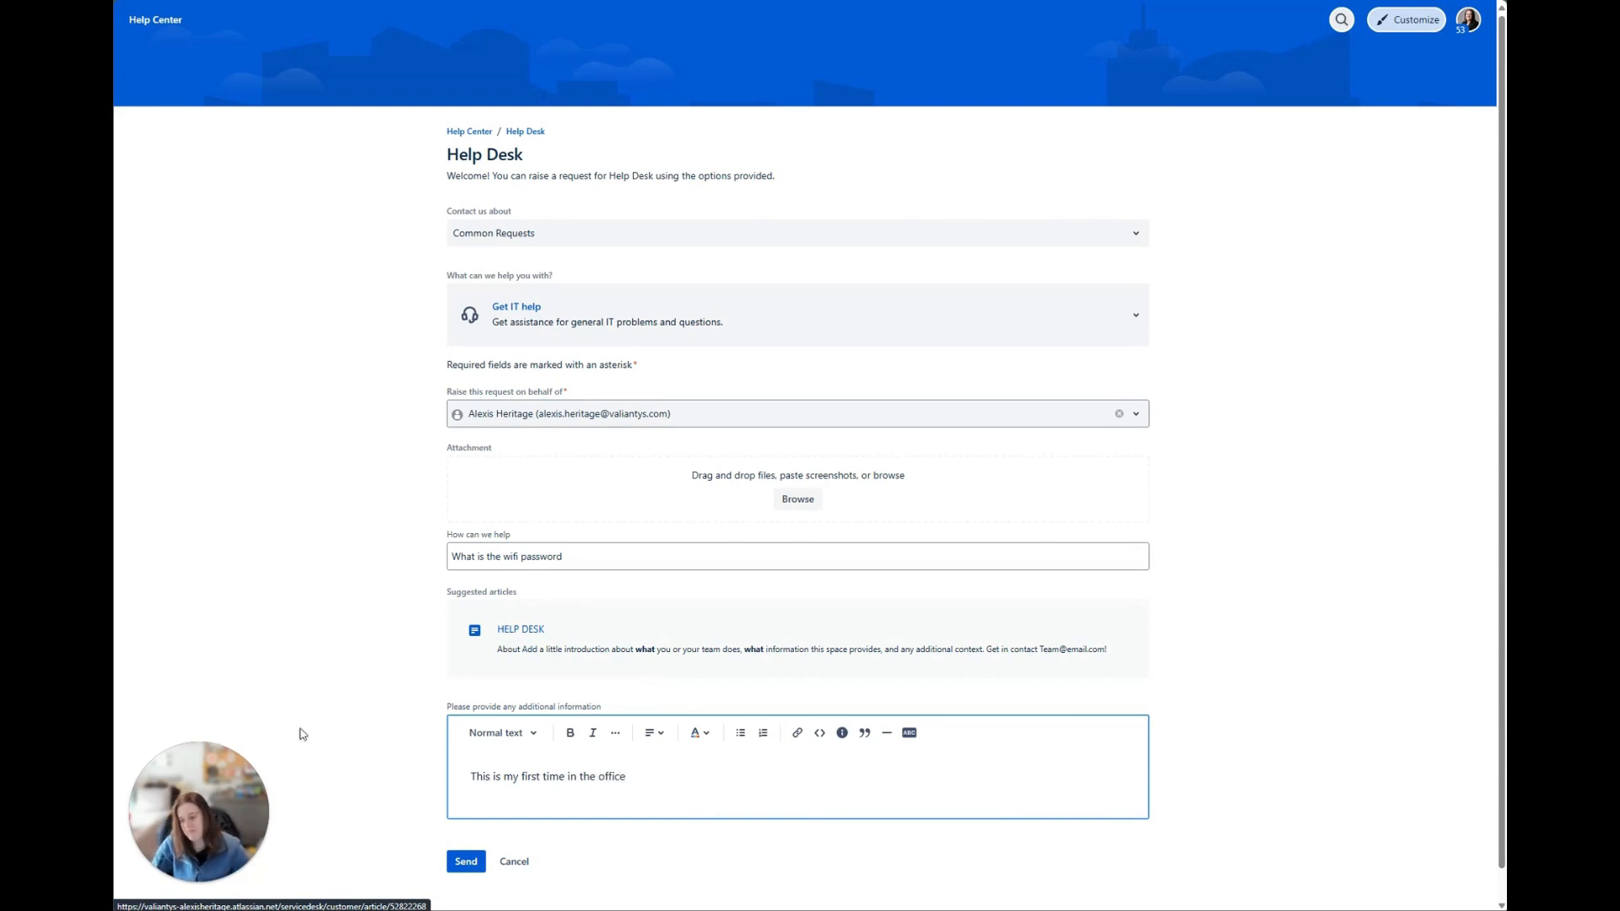
left_click(453, 862)
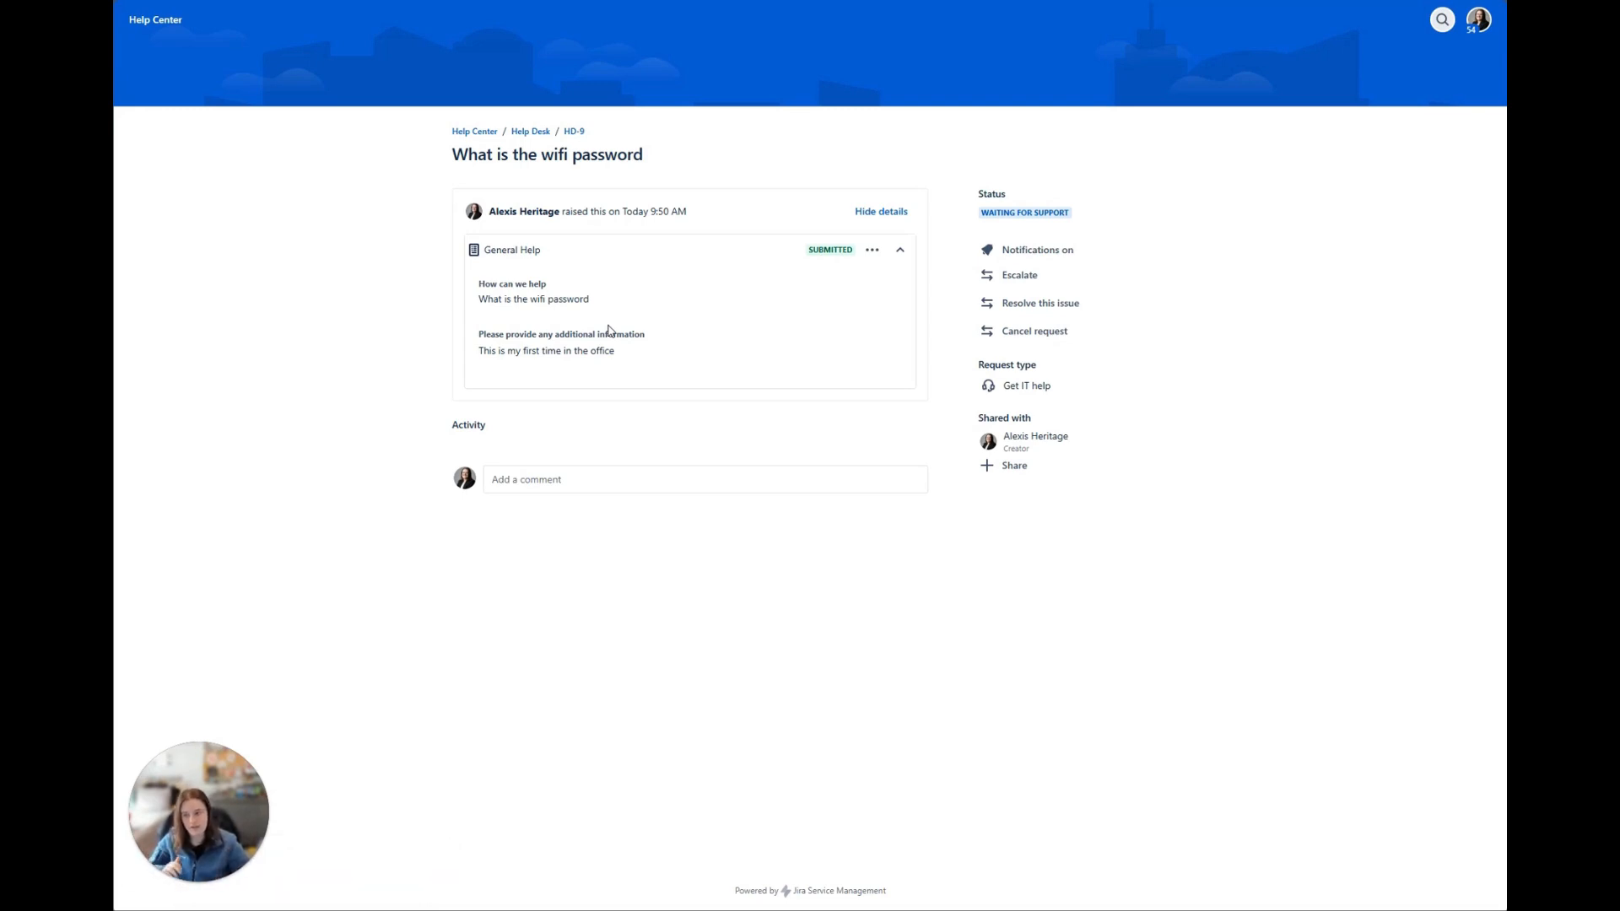
Step: Review the submitted General Help form on the portal request, including its collapsed view and both answers
left_click_drag(544, 252, 488, 256)
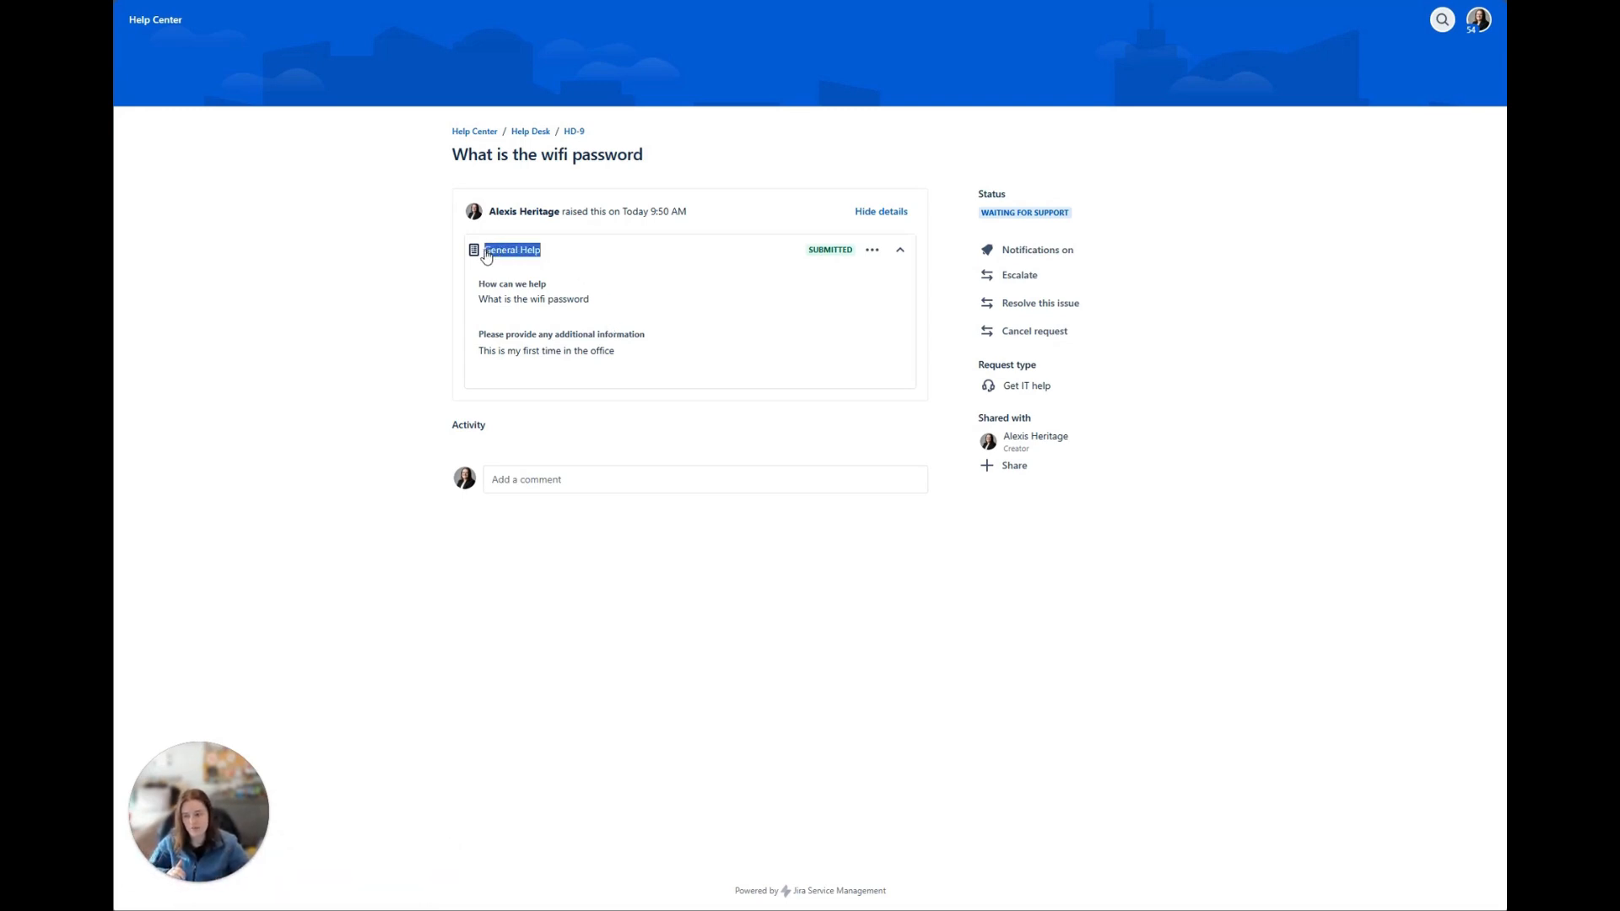
left_click(489, 253)
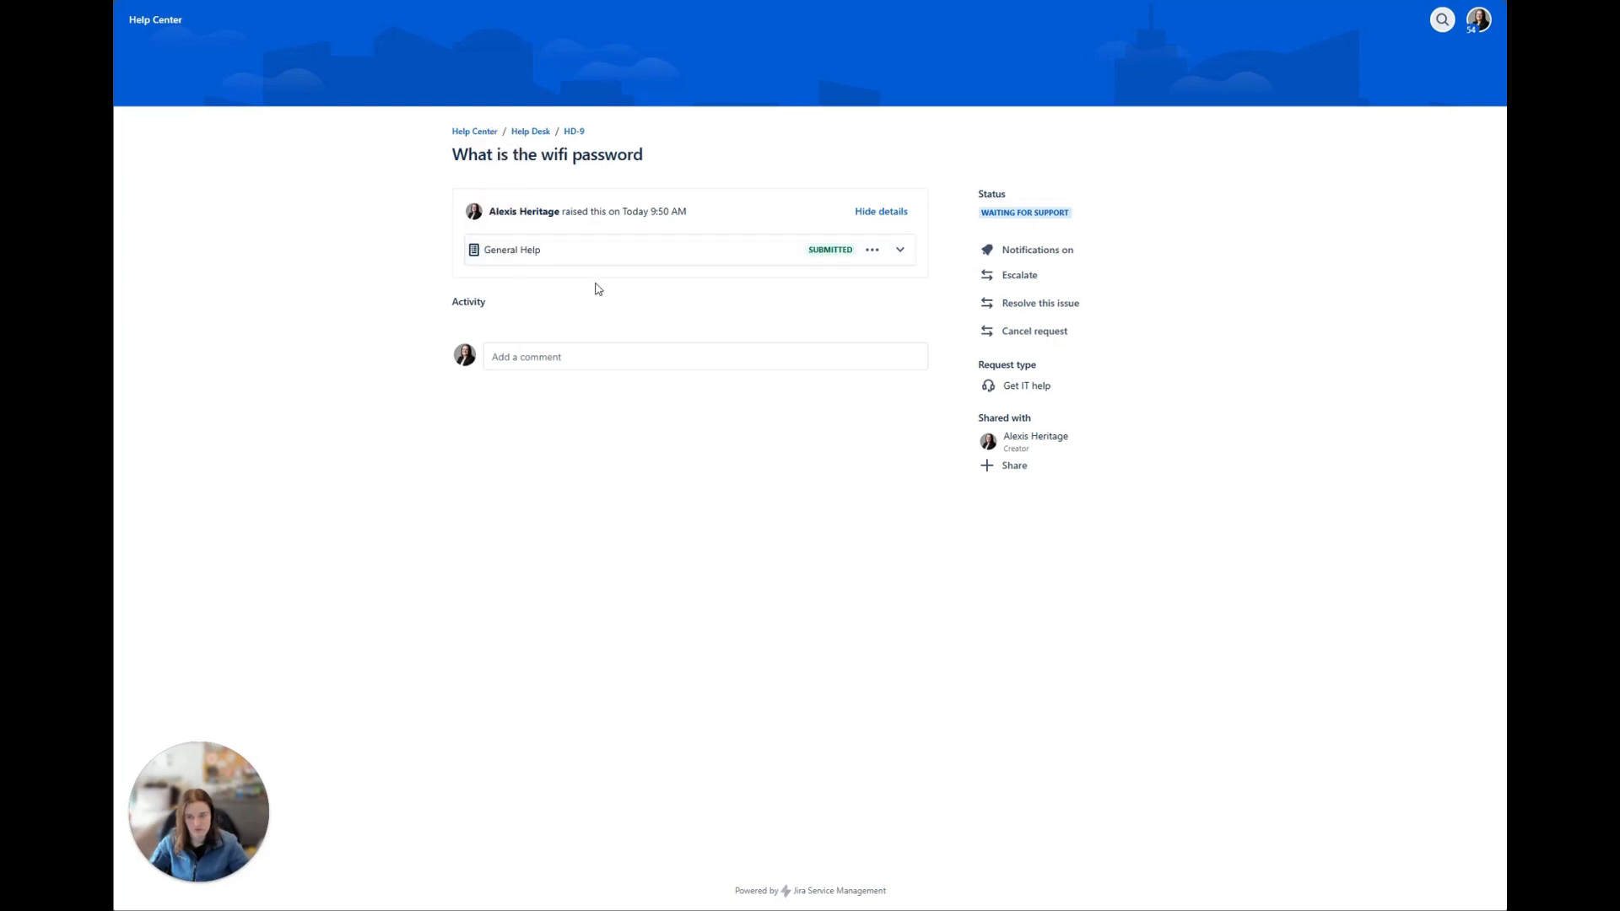
left_click(899, 251)
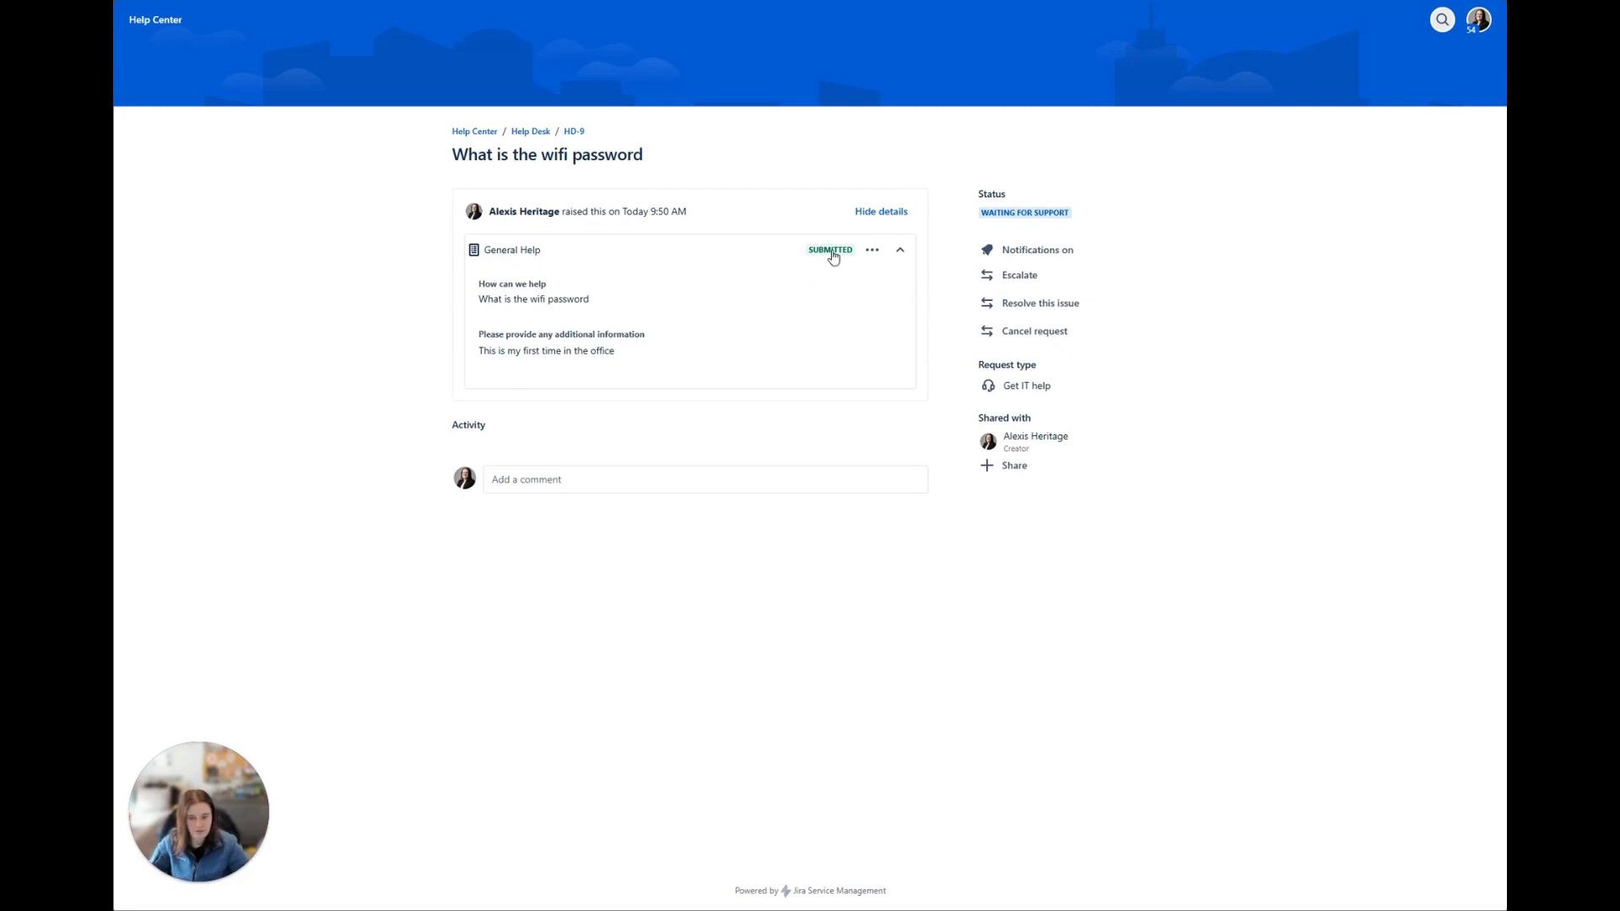
left_click_drag(597, 303, 472, 304)
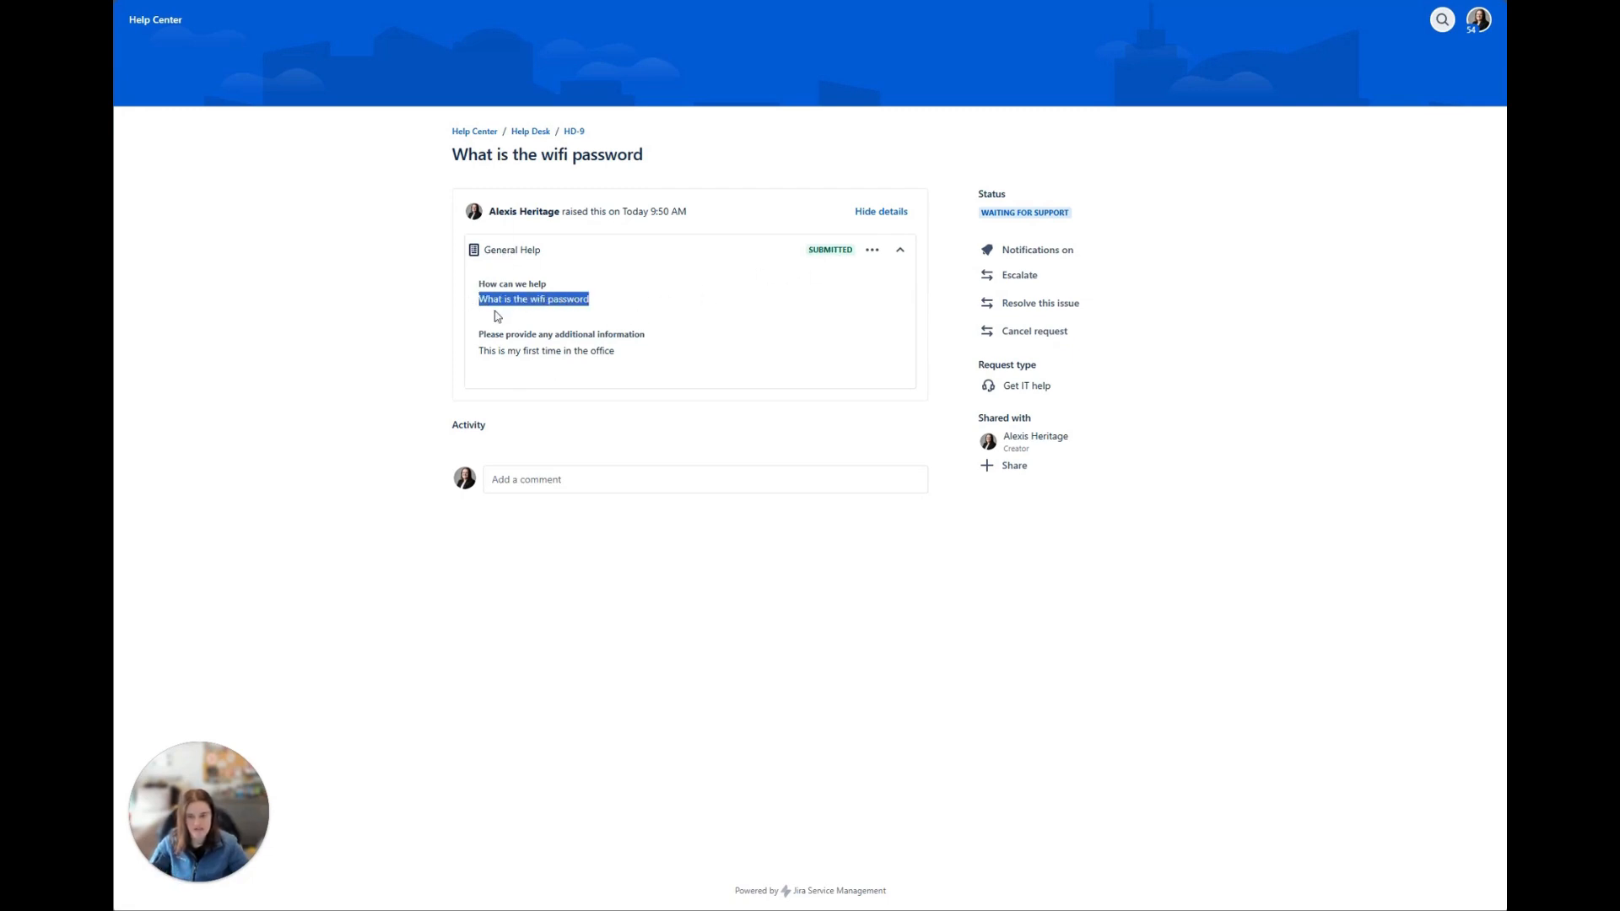
left_click_drag(625, 363, 516, 352)
left_click(731, 601)
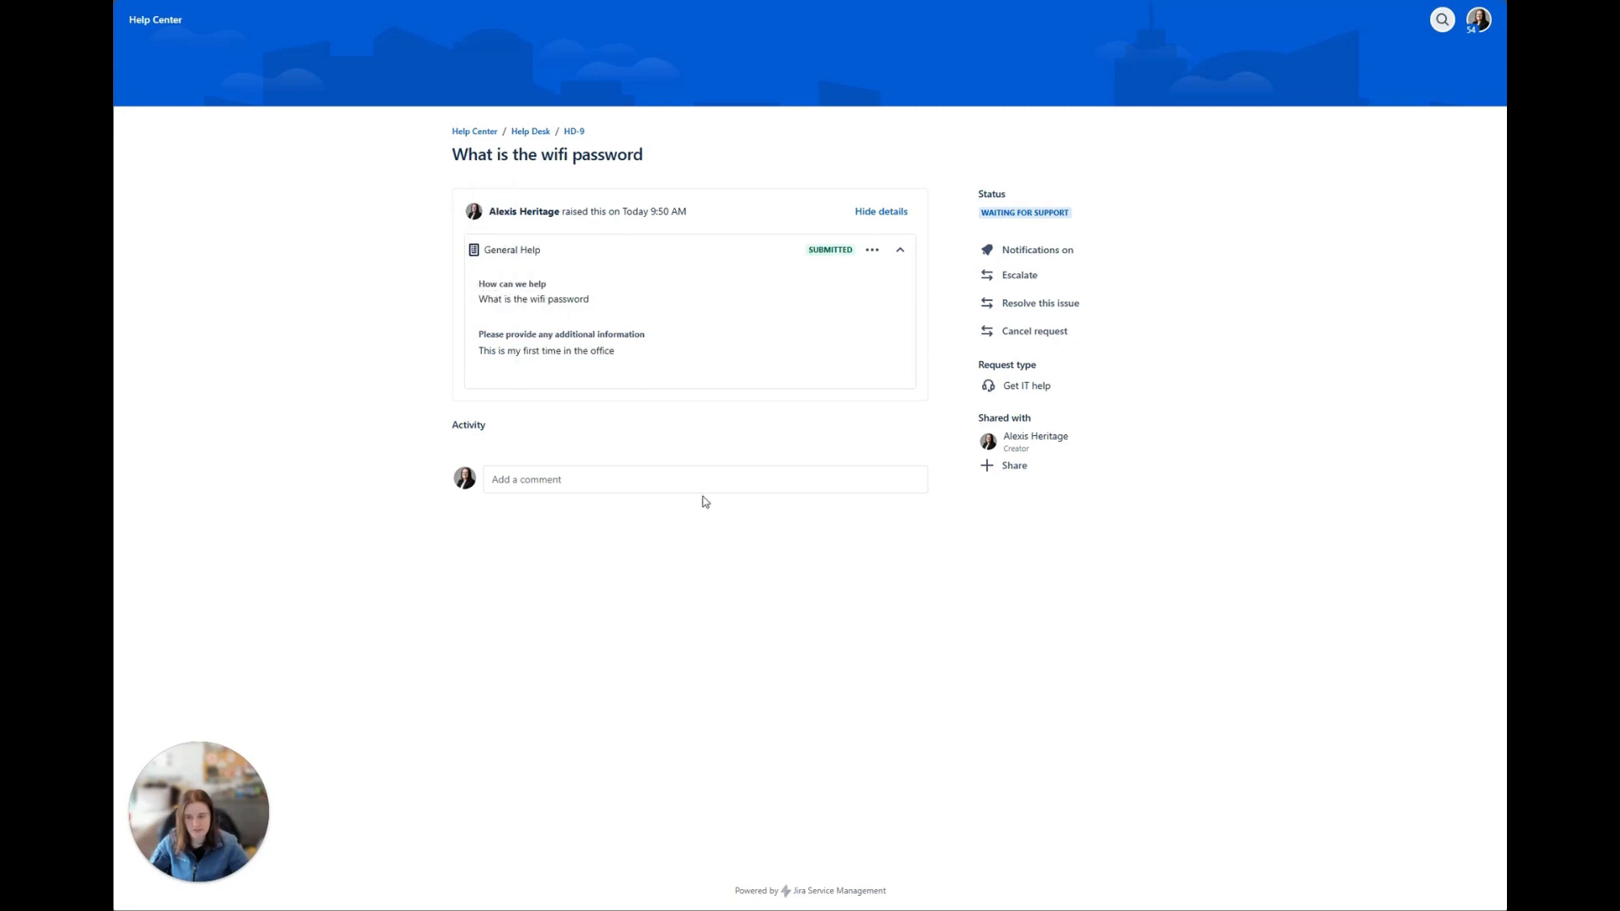
Step: Open issue HD-9 in Jira's agent view and expand its attached General Help form
left_click(575, 132)
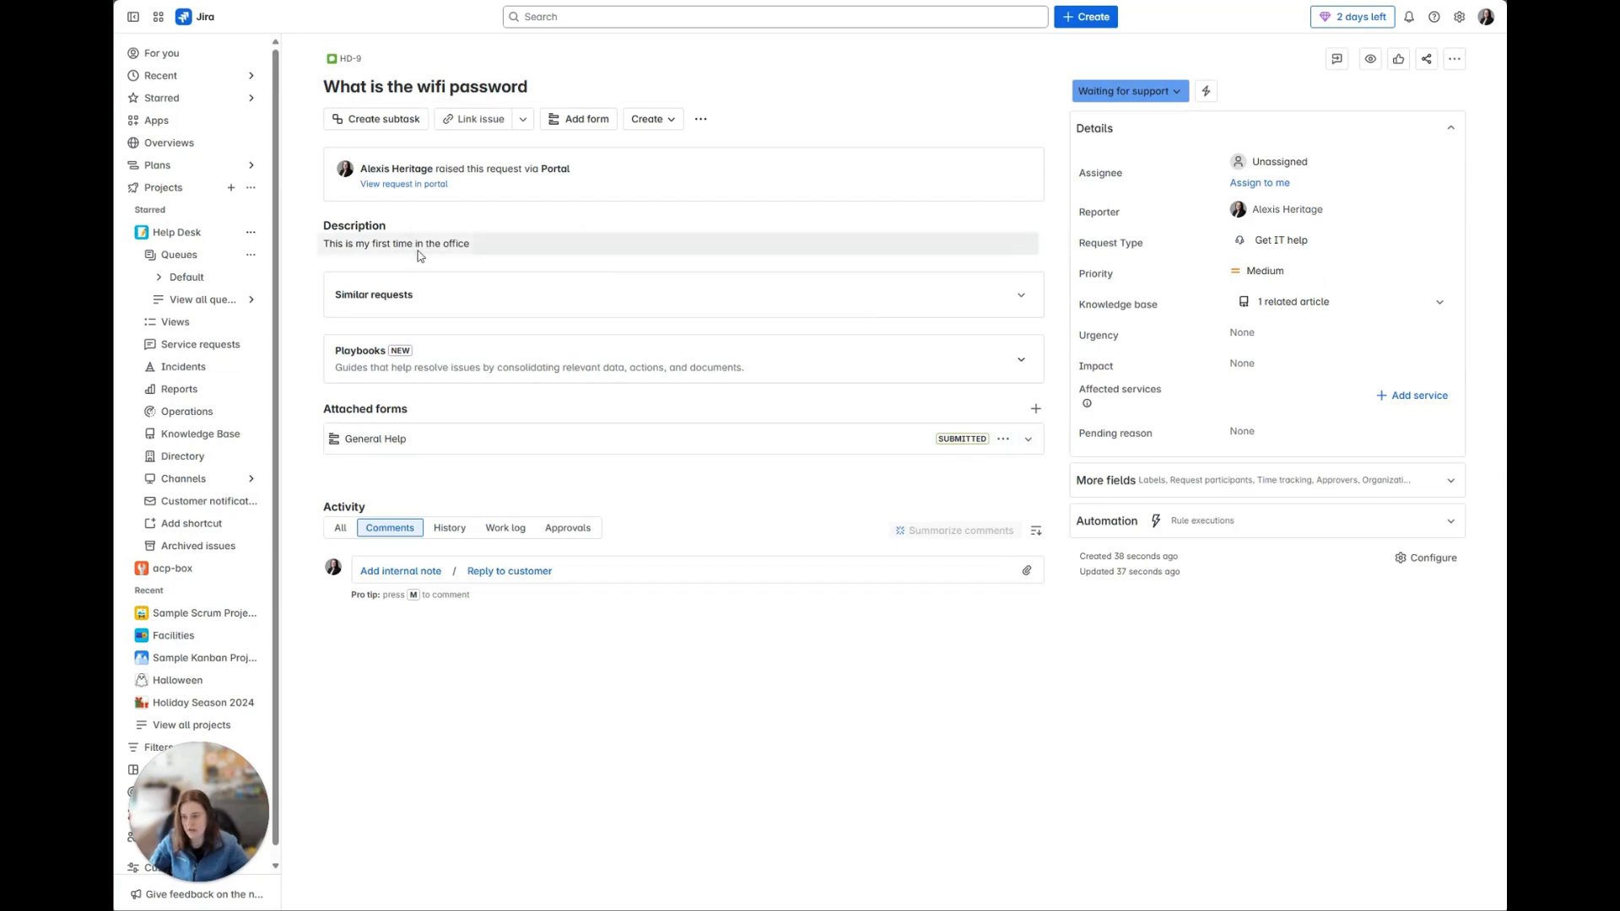
left_click(1028, 439)
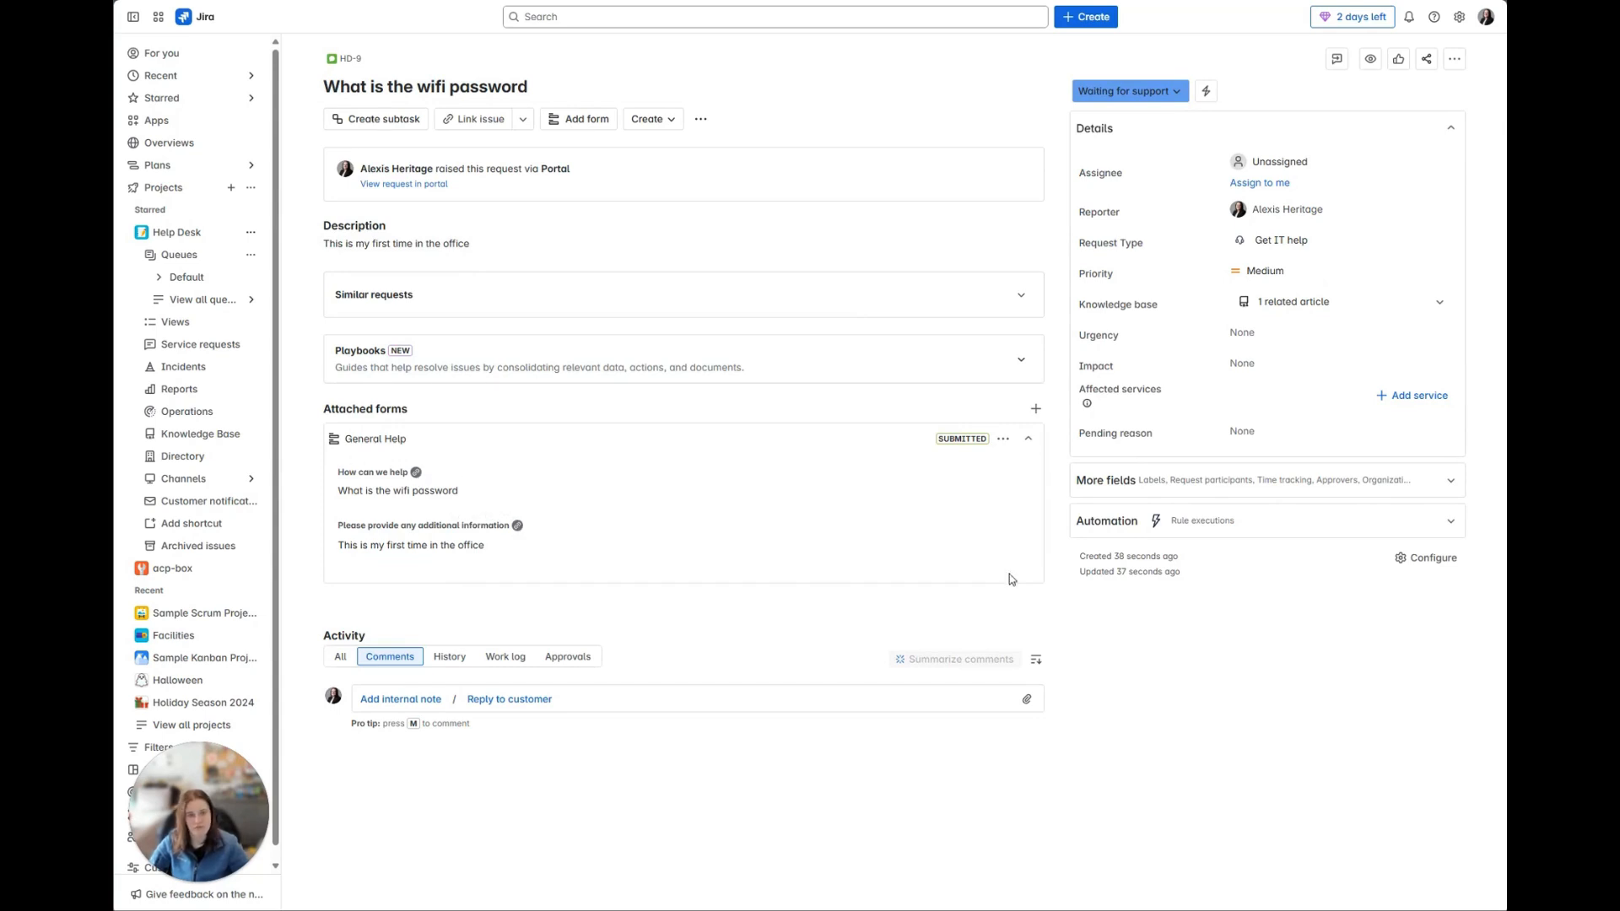
Step: Examine the General Help form's options for customer edits, form editing, internal visibility and downloads without applying any
left_click(1003, 441)
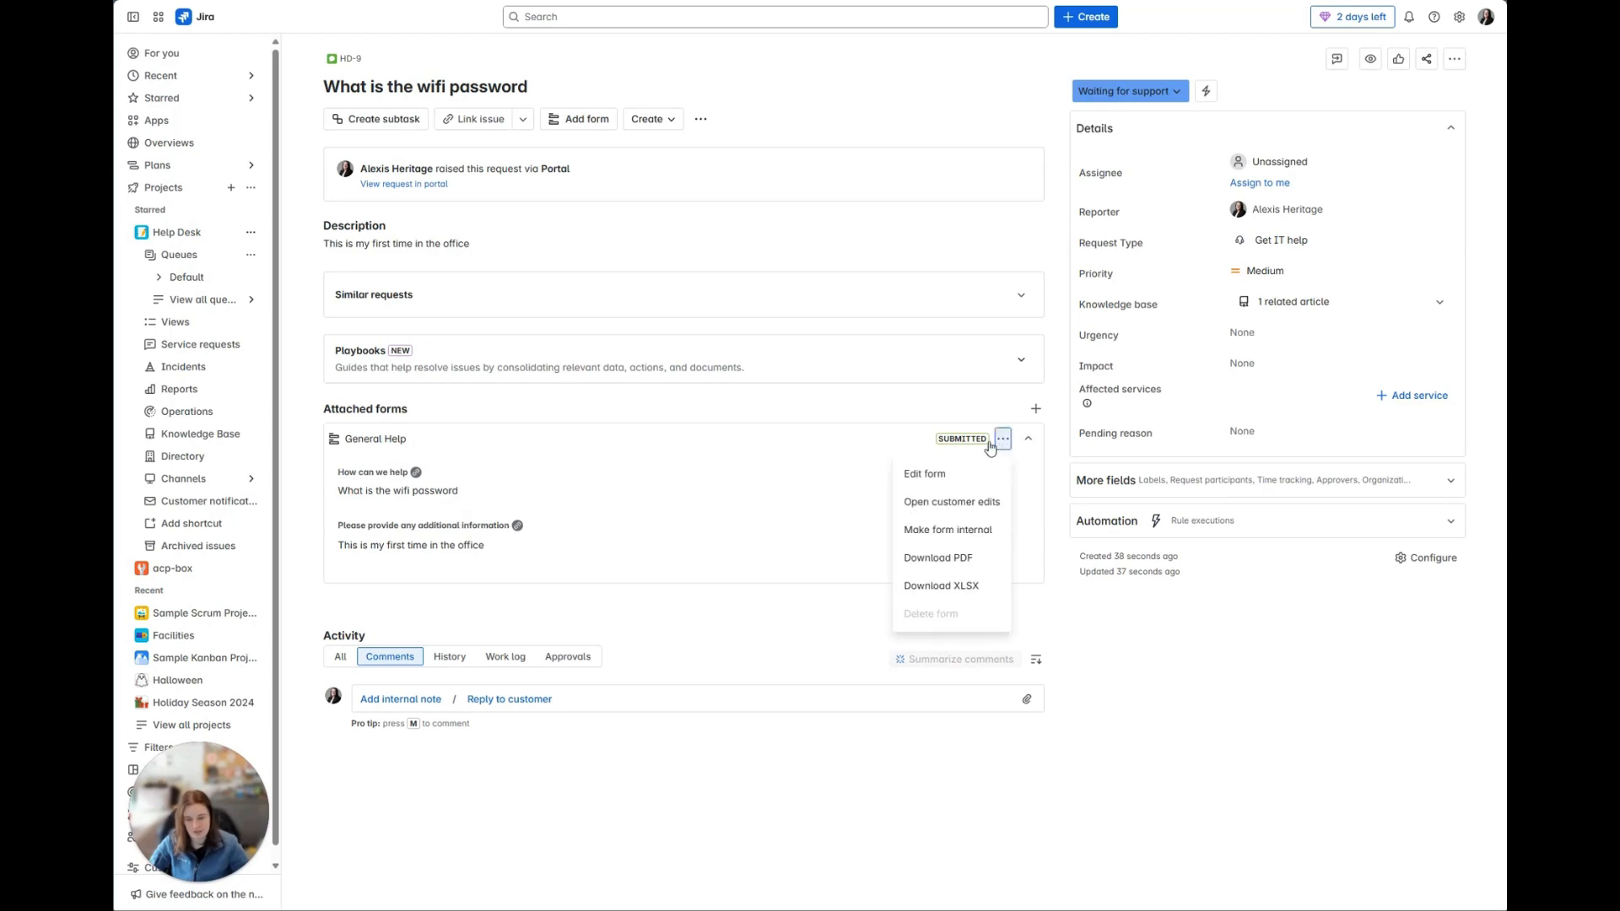
left_click(951, 503)
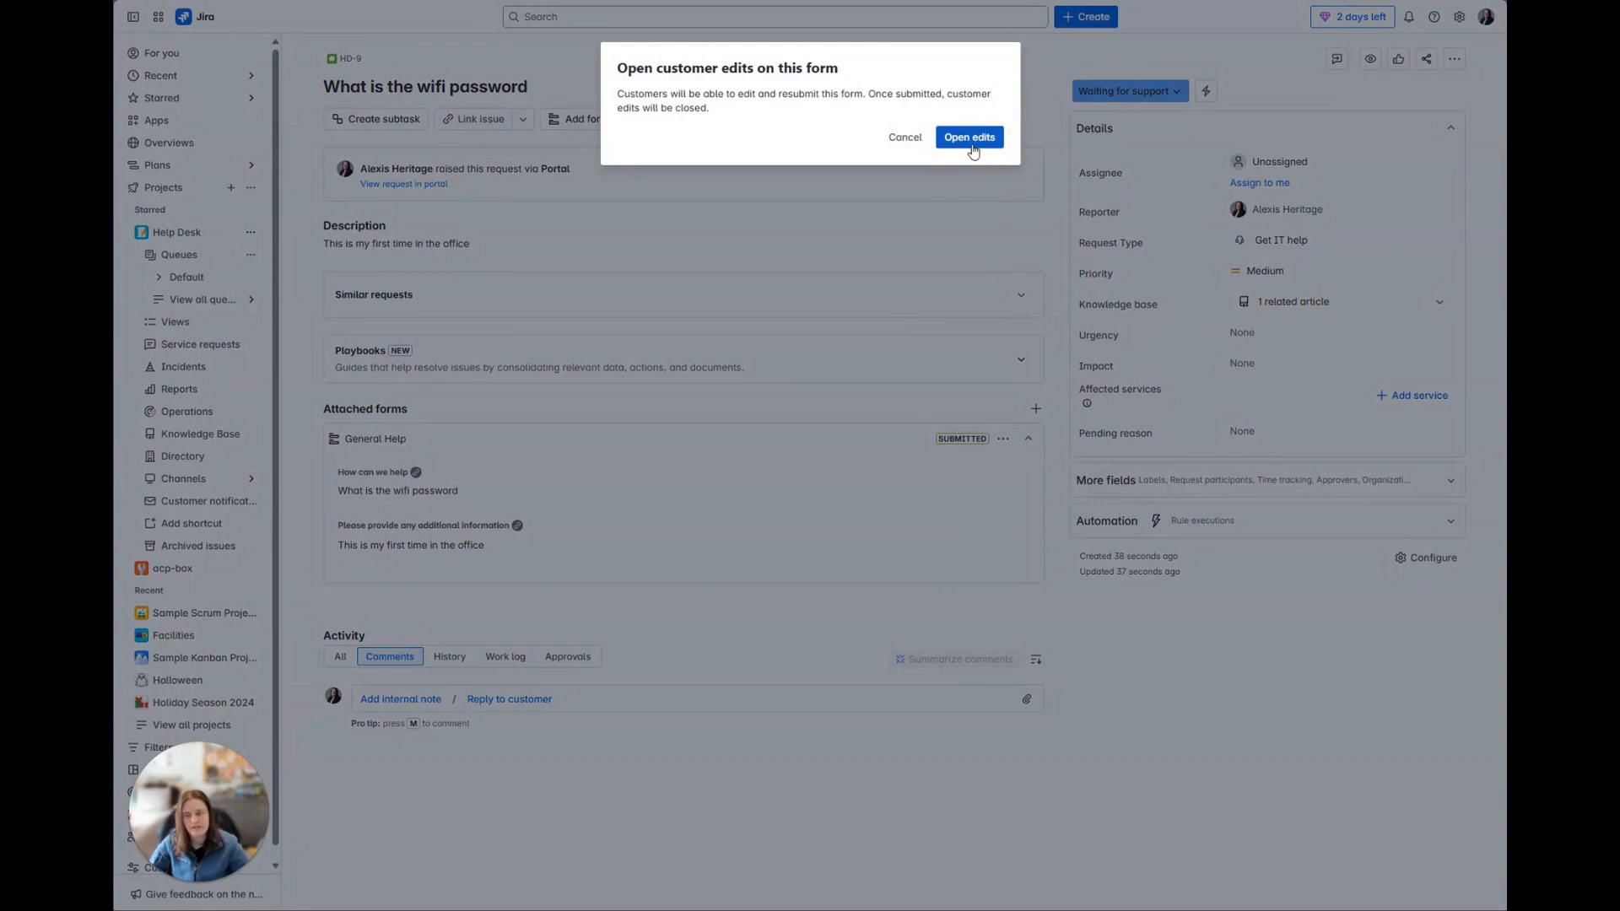
left_click(897, 141)
left_click(1001, 440)
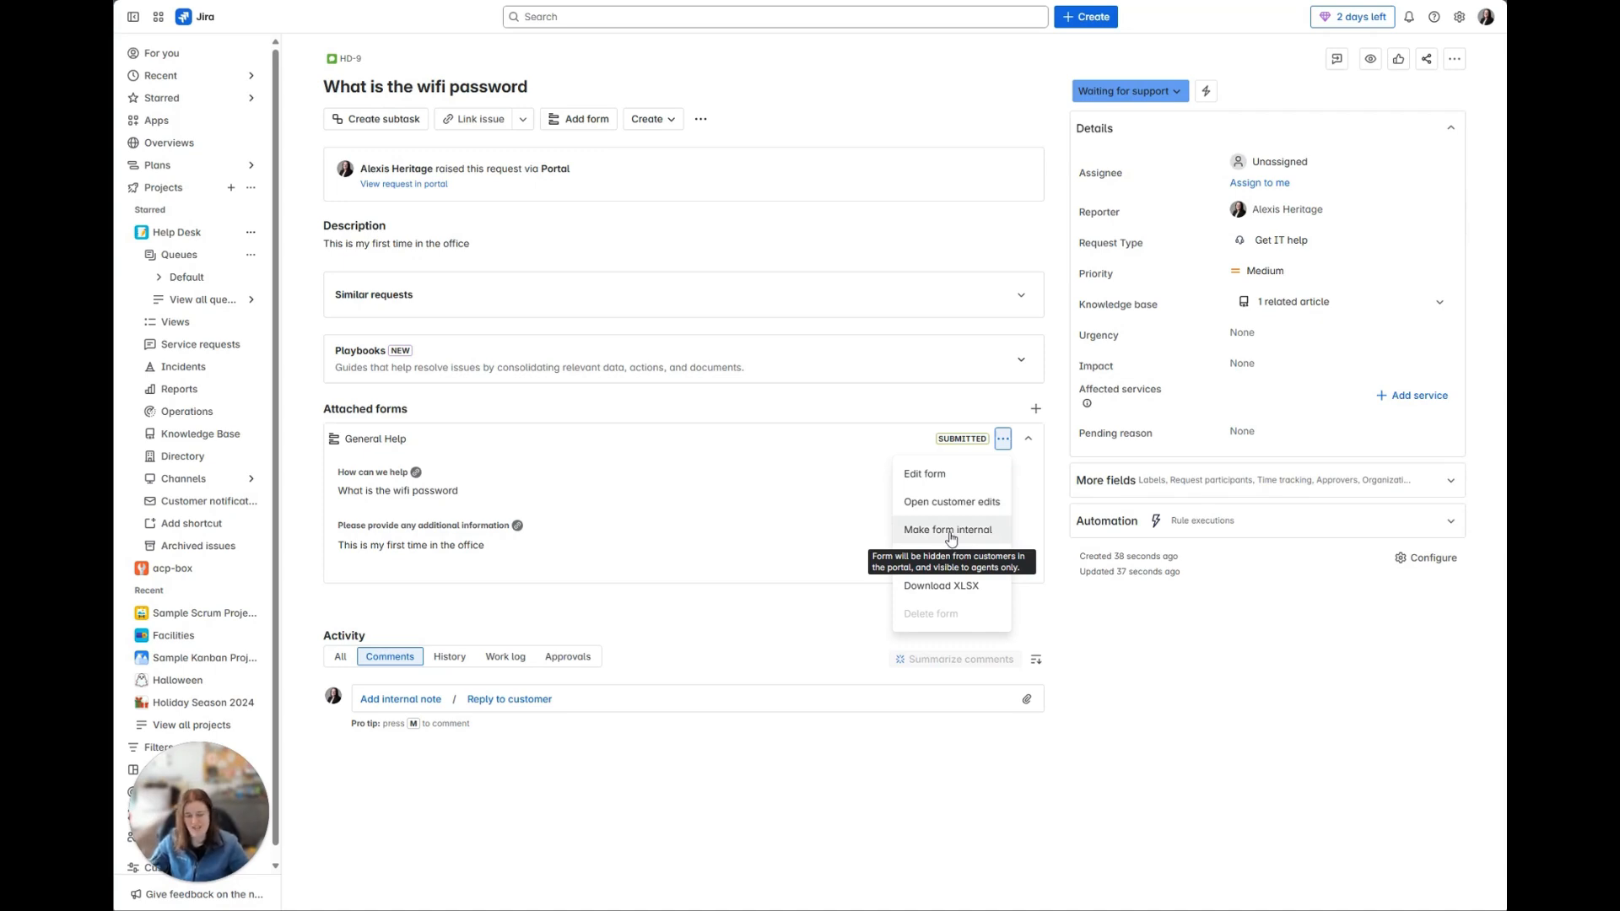
left_click(929, 487)
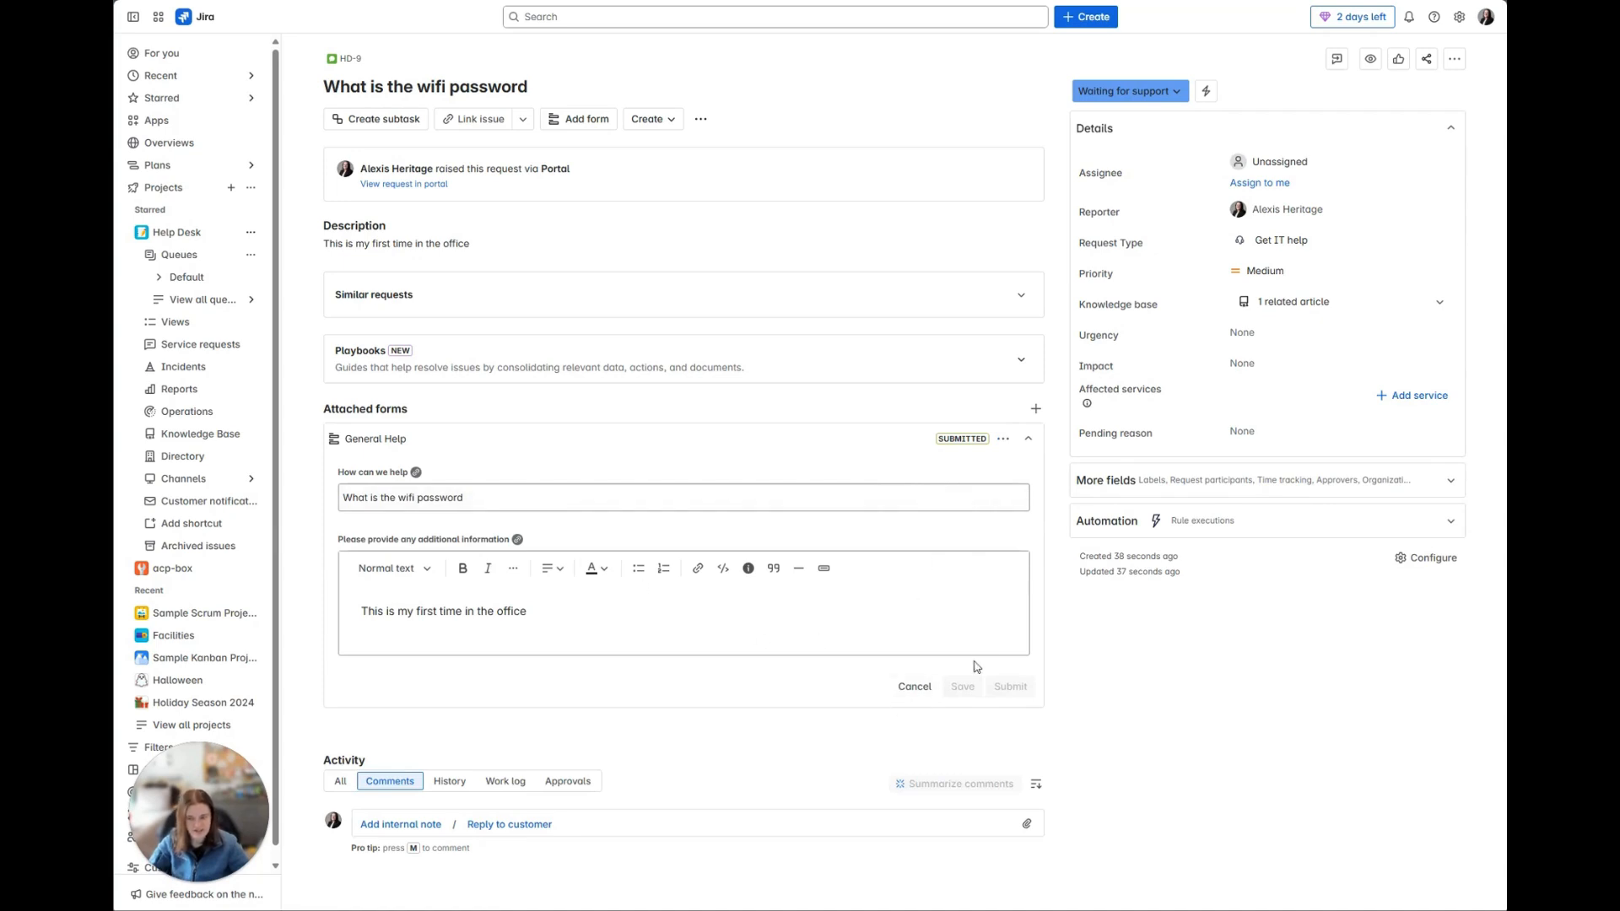
left_click(920, 690)
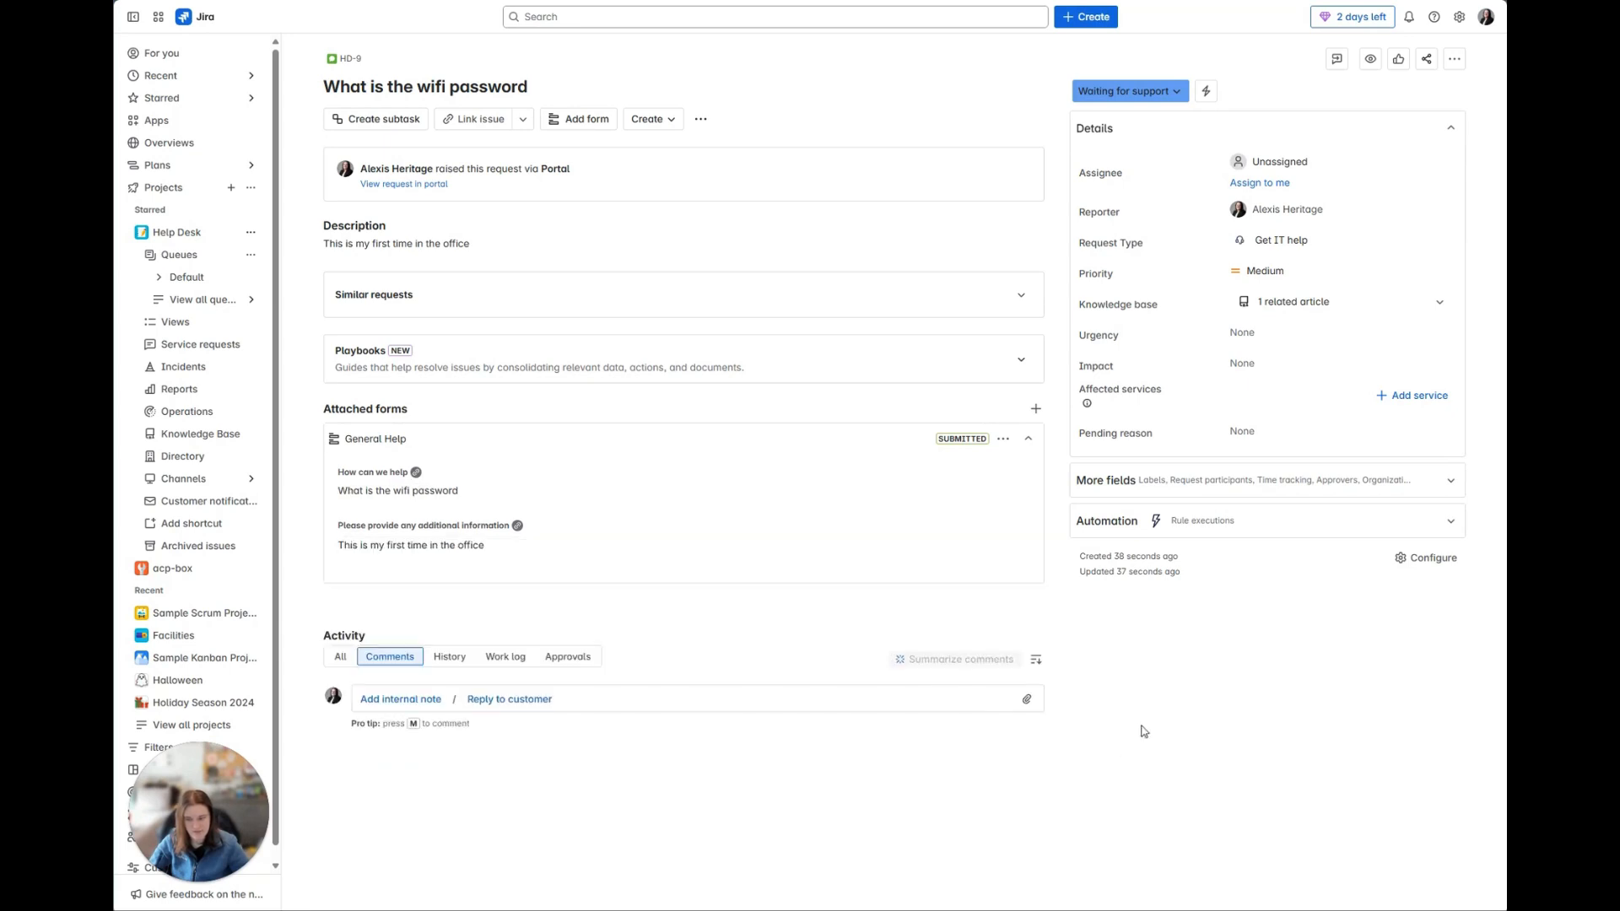
left_click(1002, 439)
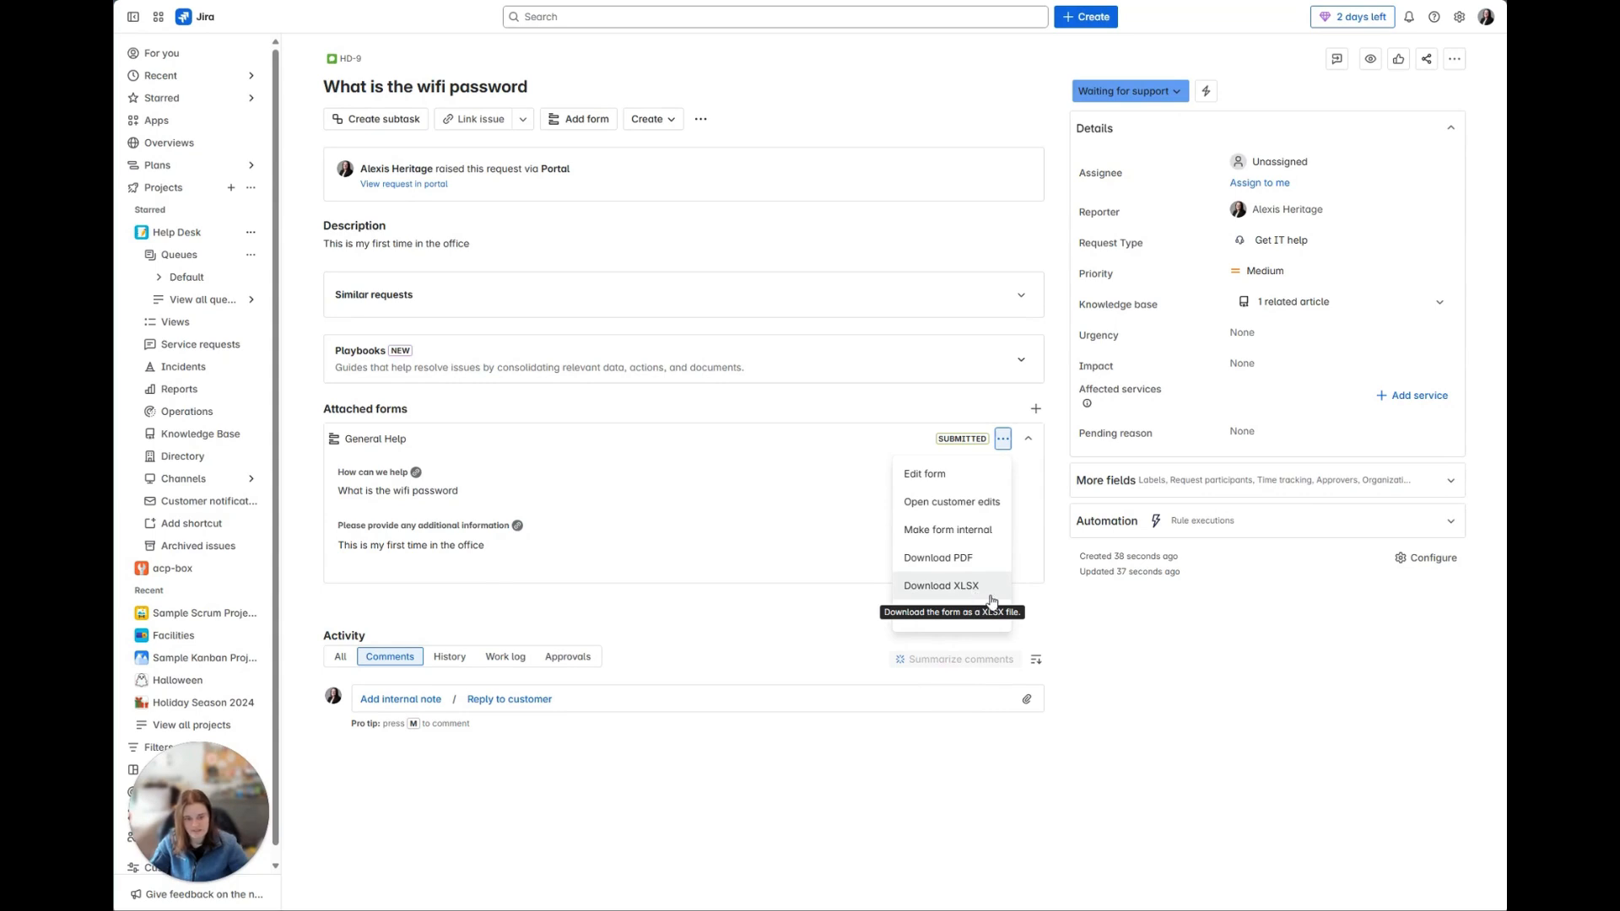
left_click(1247, 761)
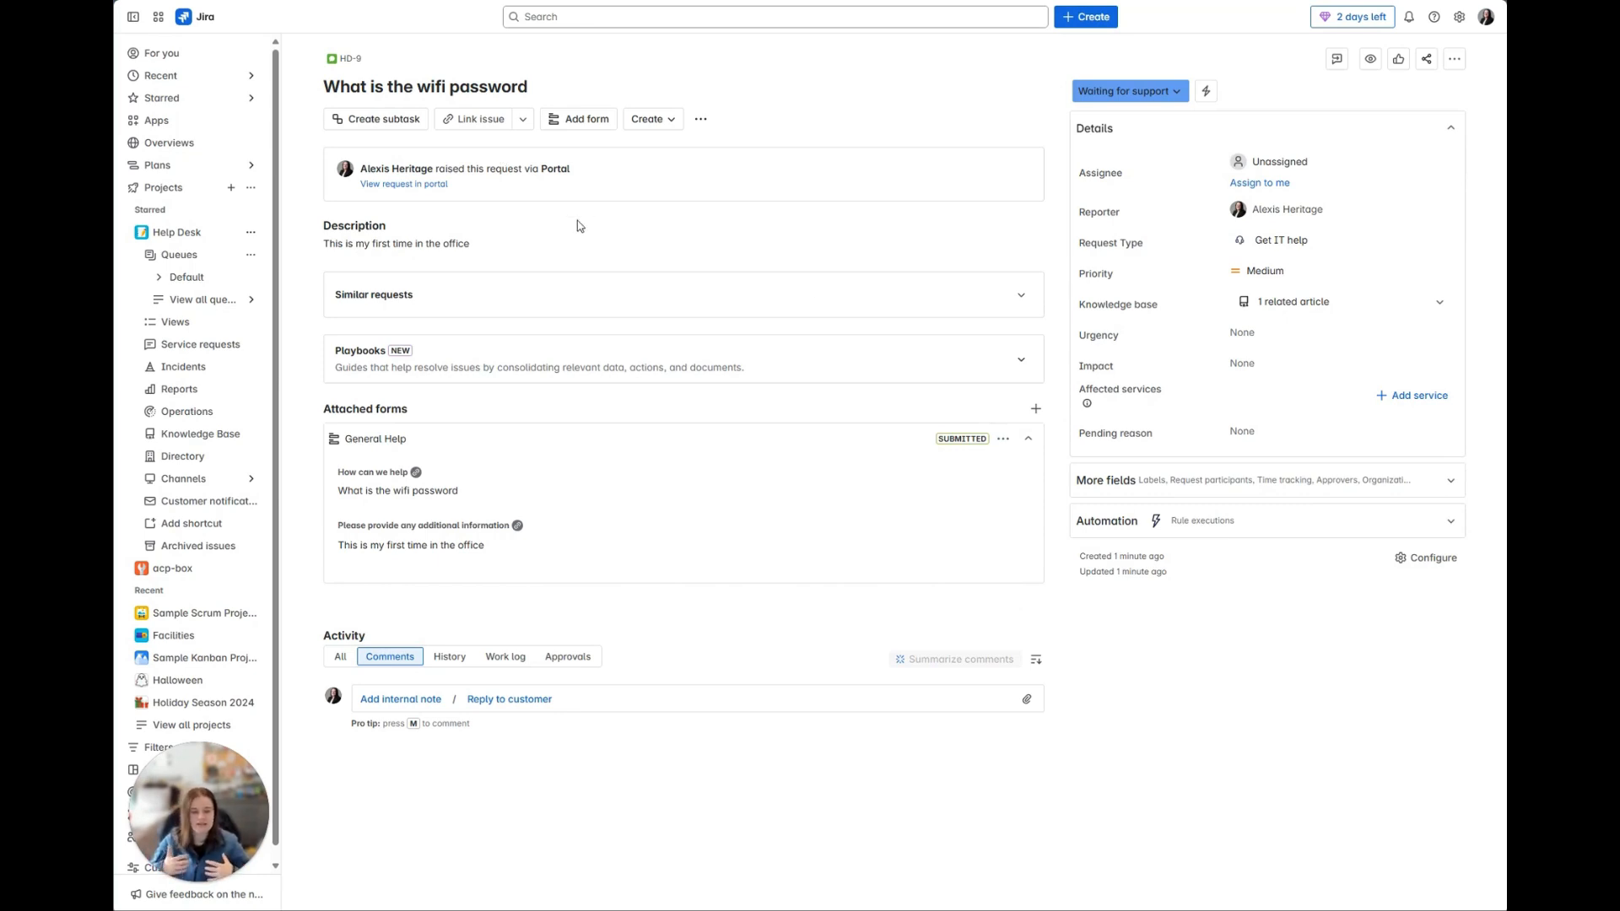
Step: Attach the New user account form to the wifi password issue
left_click(589, 119)
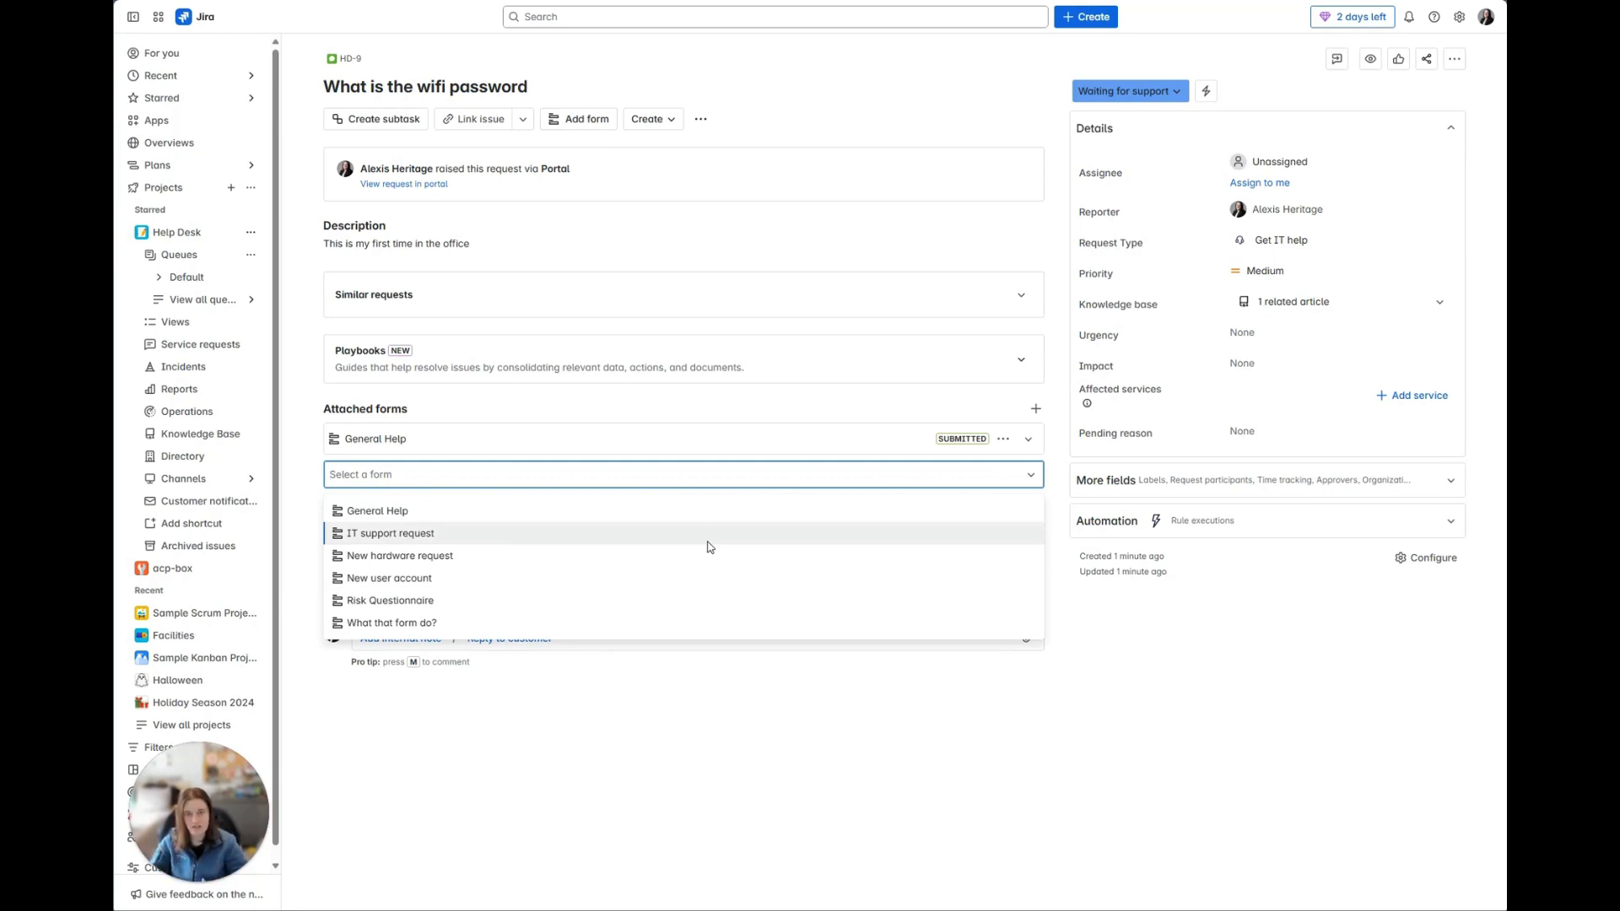
left_click(496, 578)
left_click(973, 504)
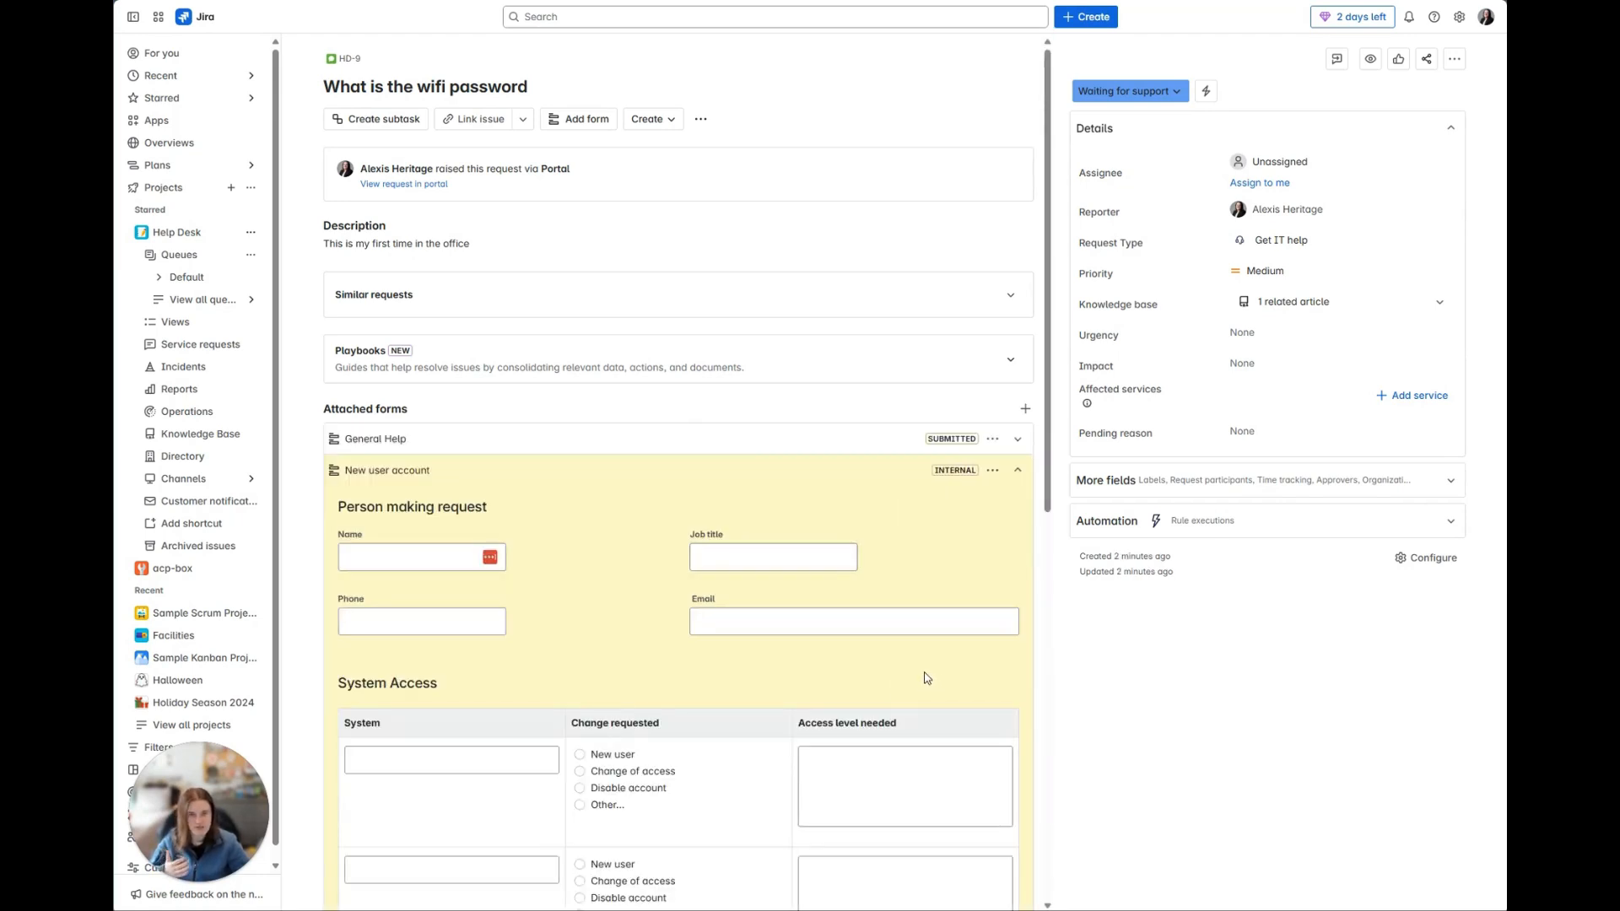
Step: Make the attached New user account form external so customers can view it in the portal
left_click(991, 471)
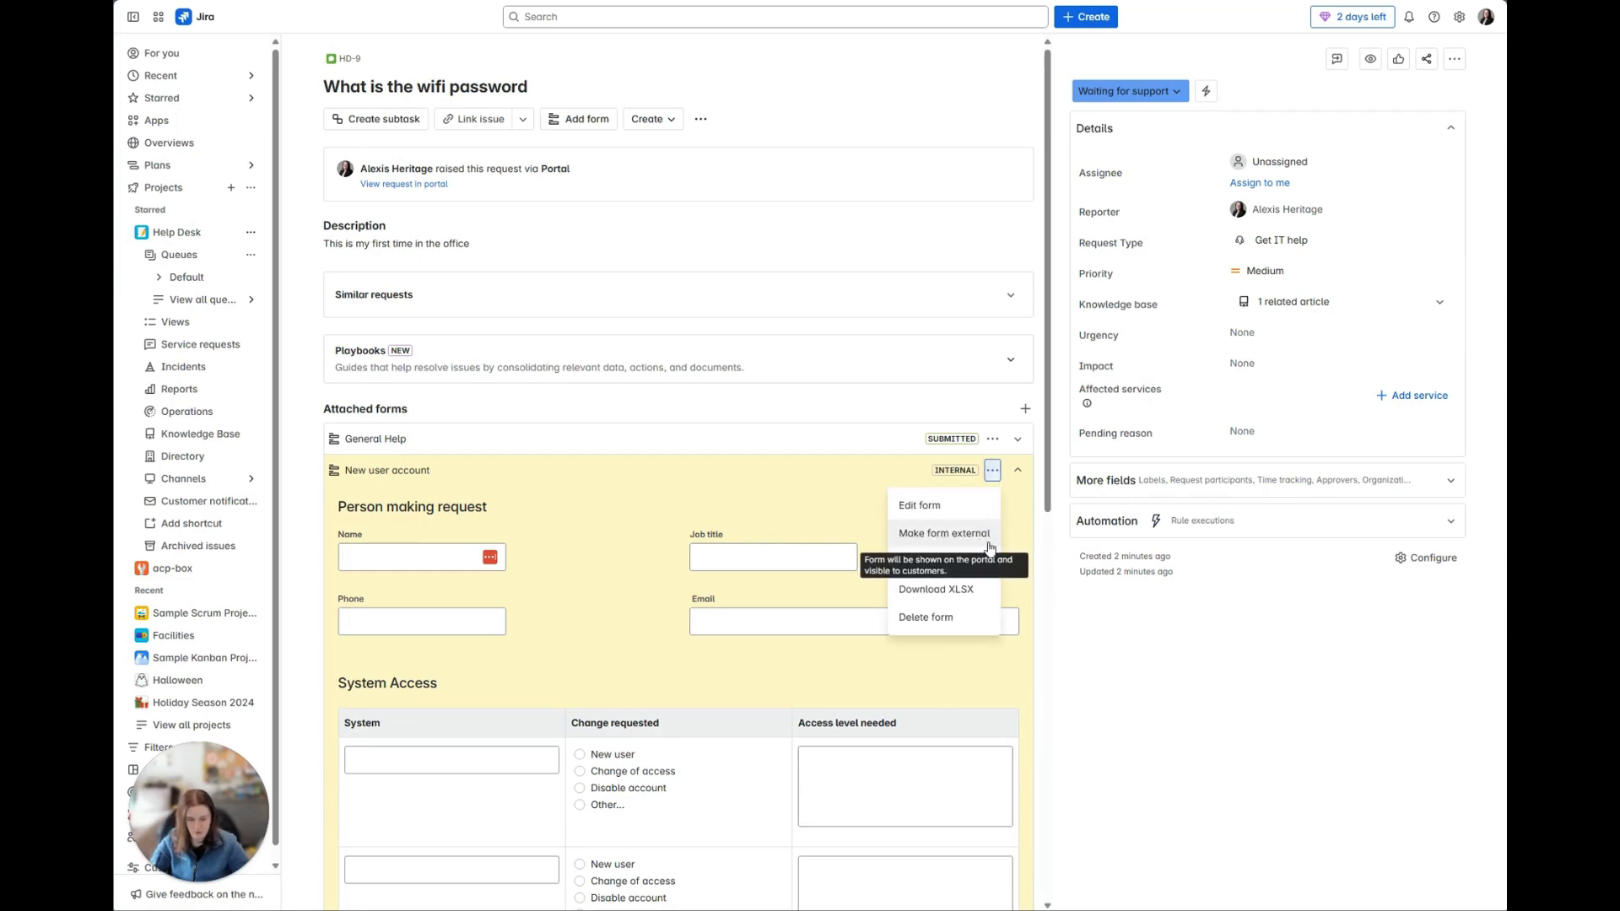
left_click(1121, 637)
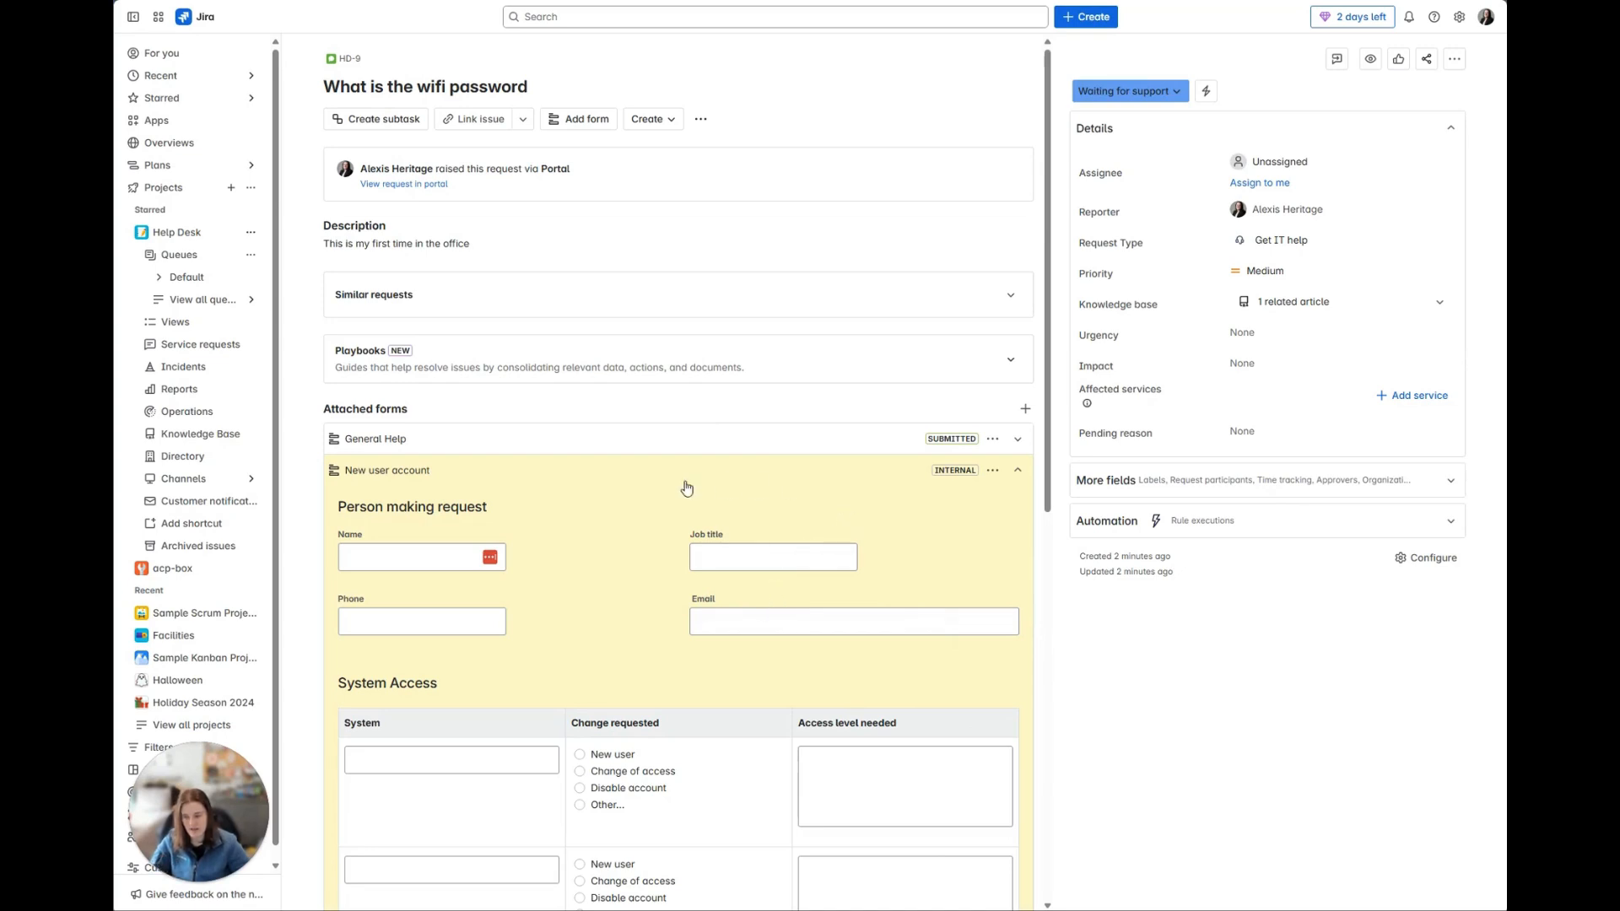
left_click(992, 469)
left_click(937, 533)
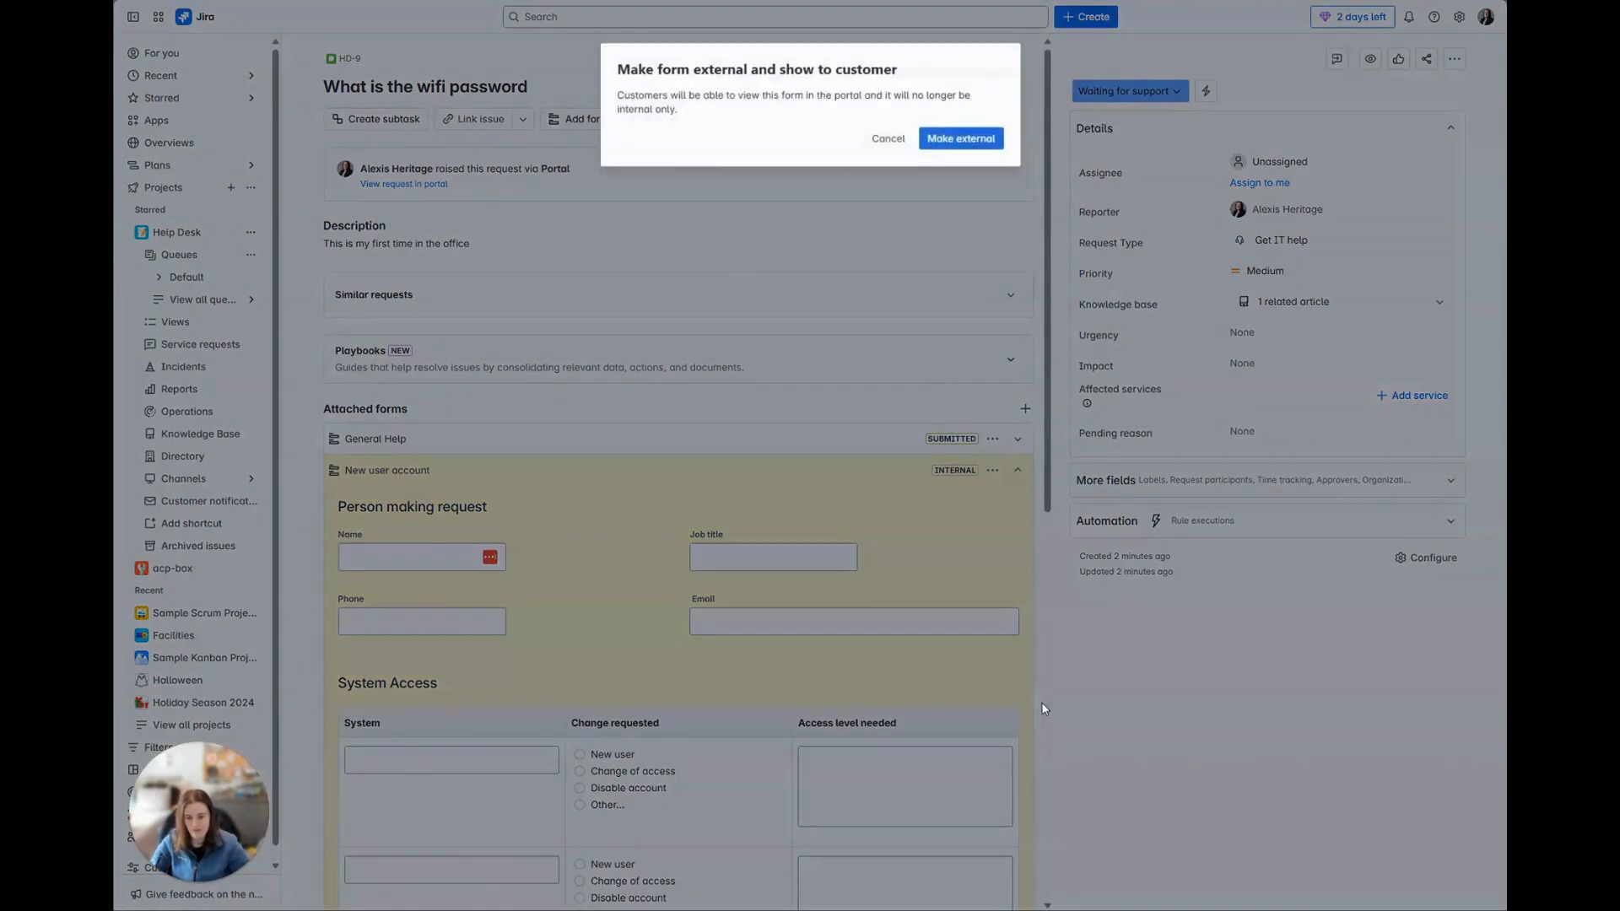
left_click(947, 144)
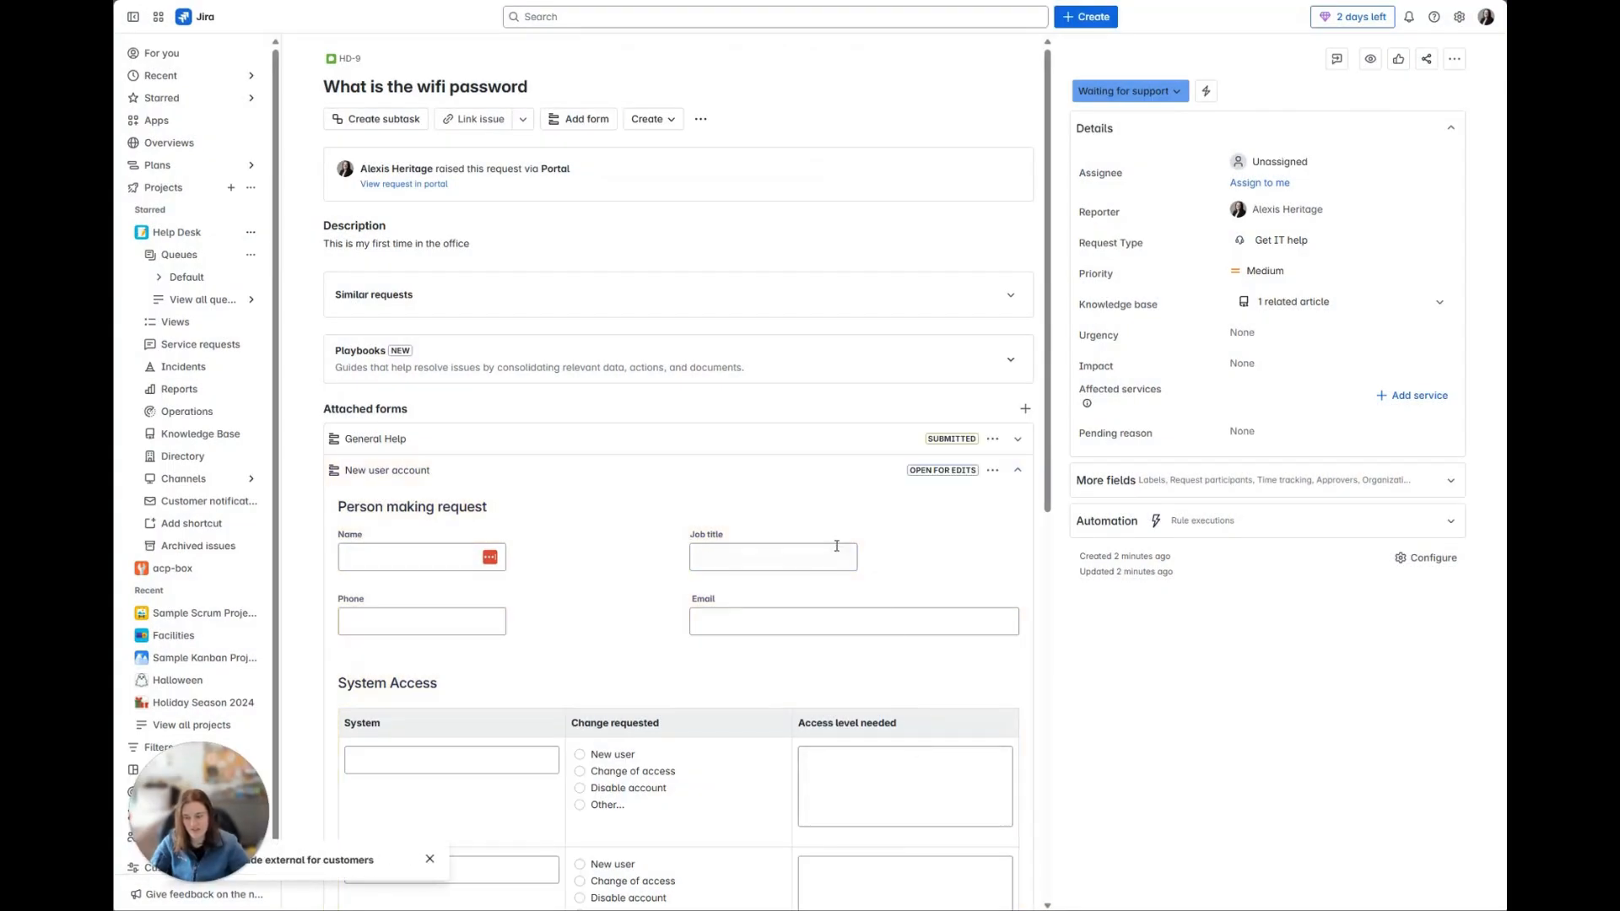